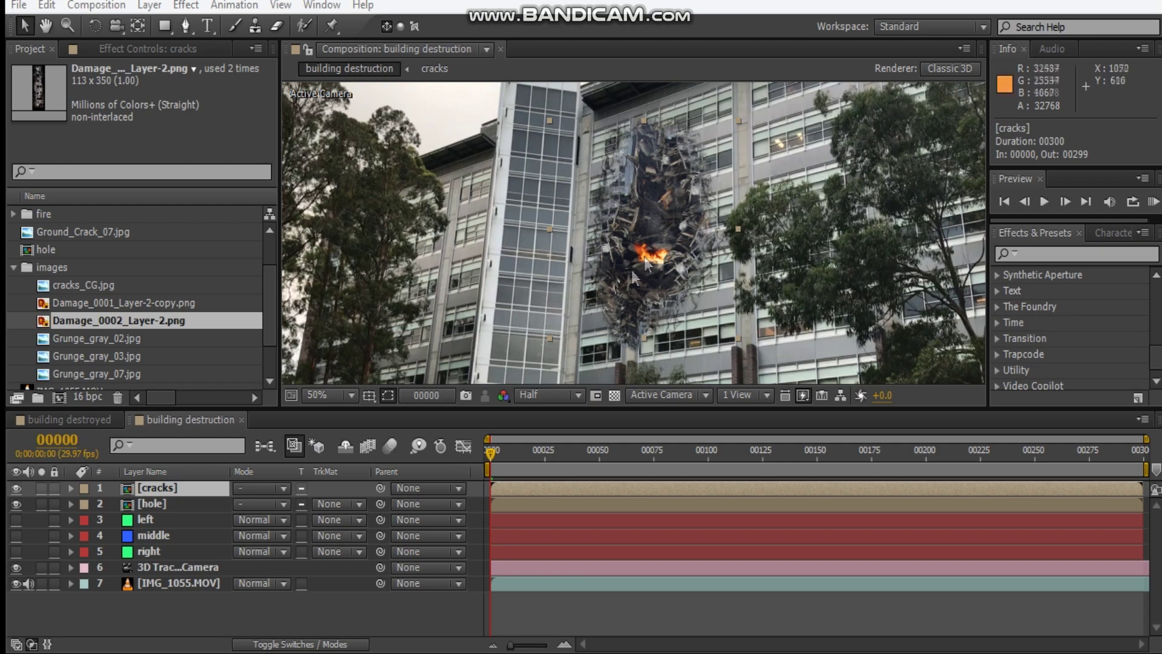
Inspect the damage on the building facade up close and show the scale of the cracks and hole layers
click(774, 249)
scroll(756, 245, up, 2)
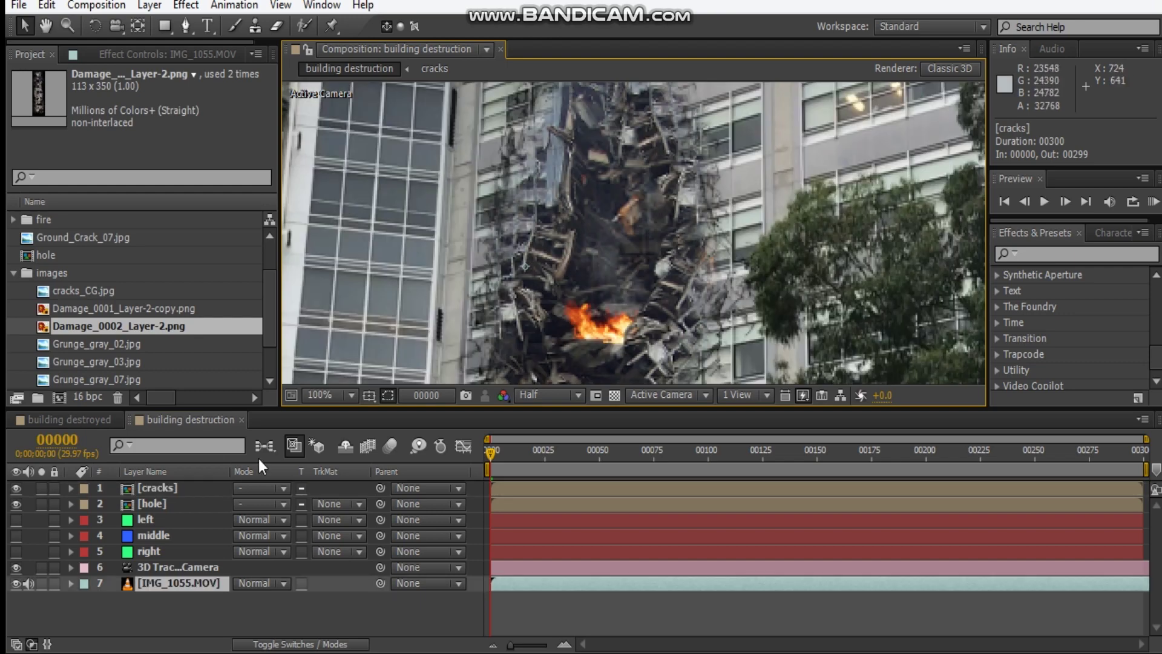
click(181, 489)
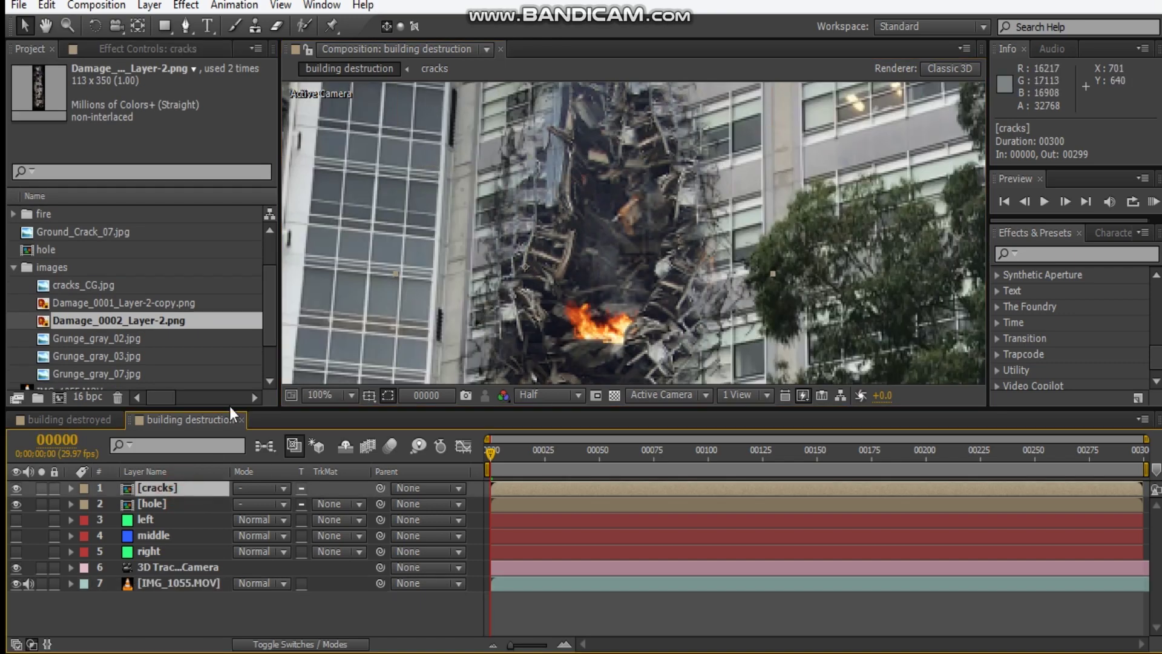
drag(601, 163, 626, 243)
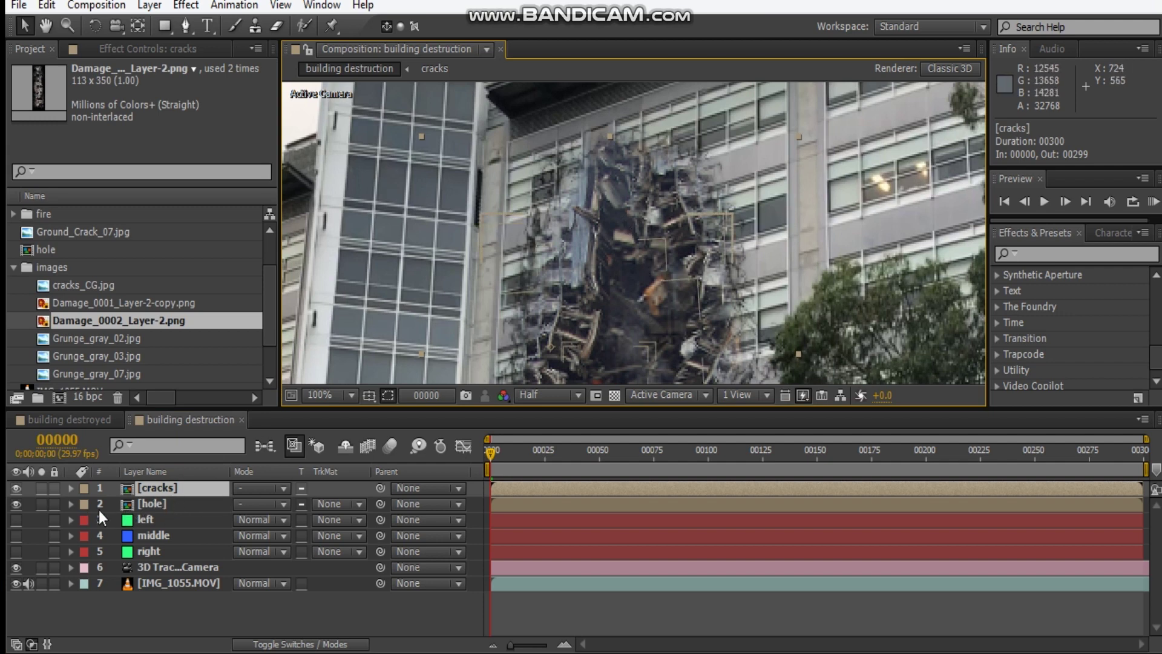
shift+click(168, 503)
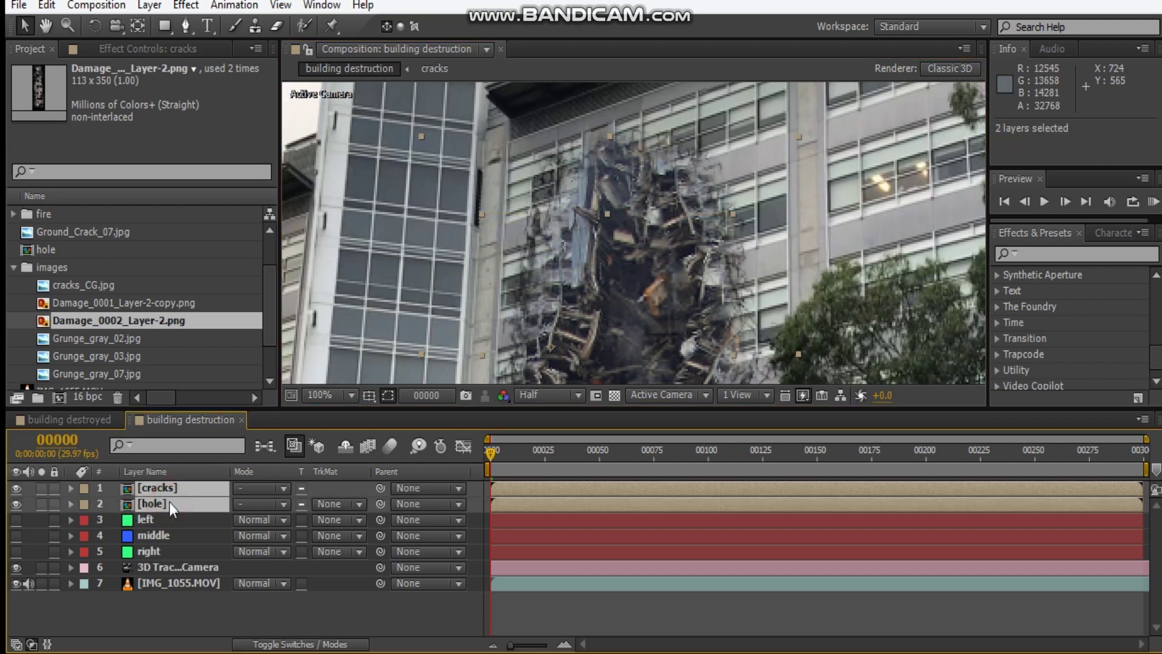
key(s)
scroll(673, 304, down, 2)
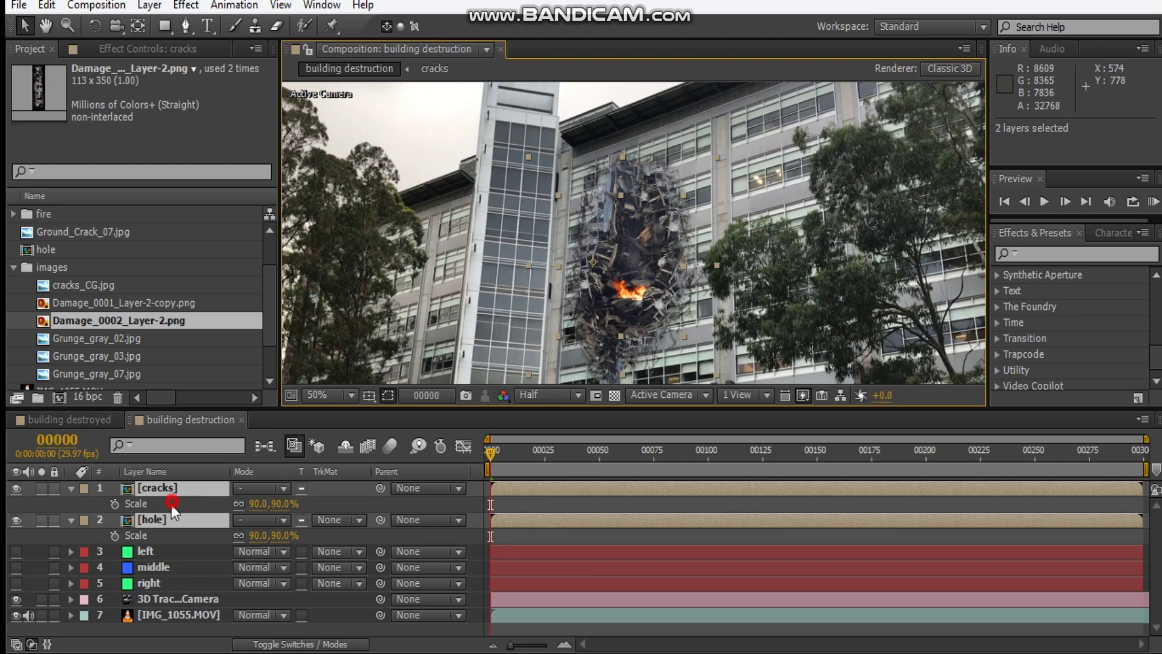
Examine the crack images inside the cracks precomposition, and return to the building destruction composition with the layers' scale properties hidden
double_click(172, 489)
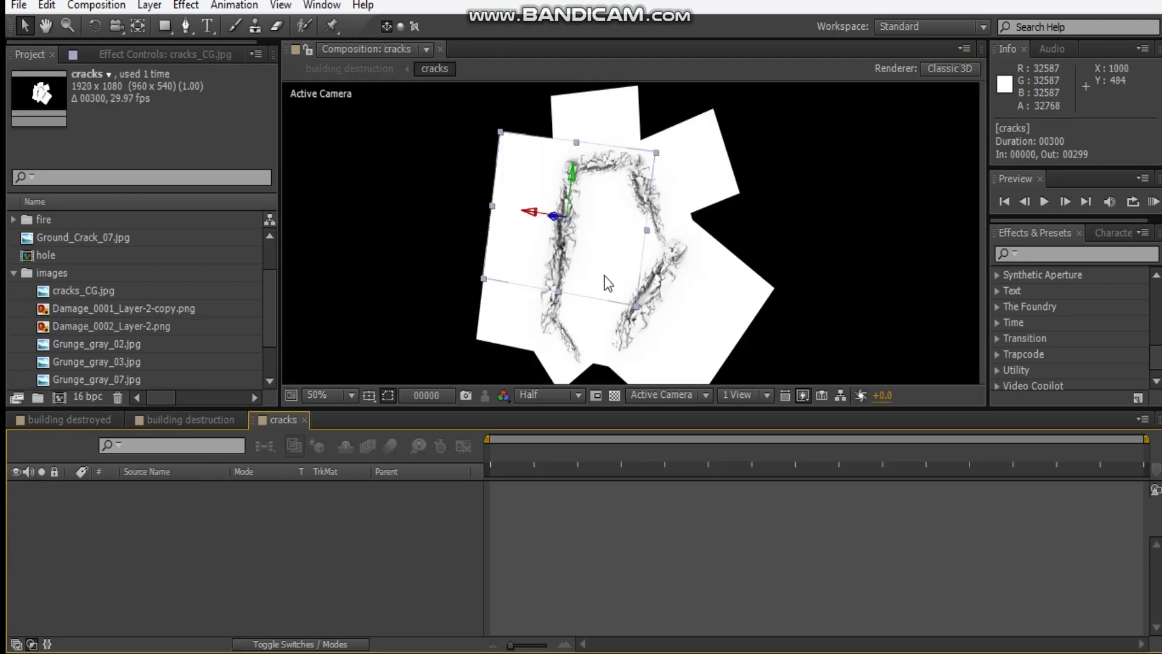
key(period)
scroll(586, 265, up, 1)
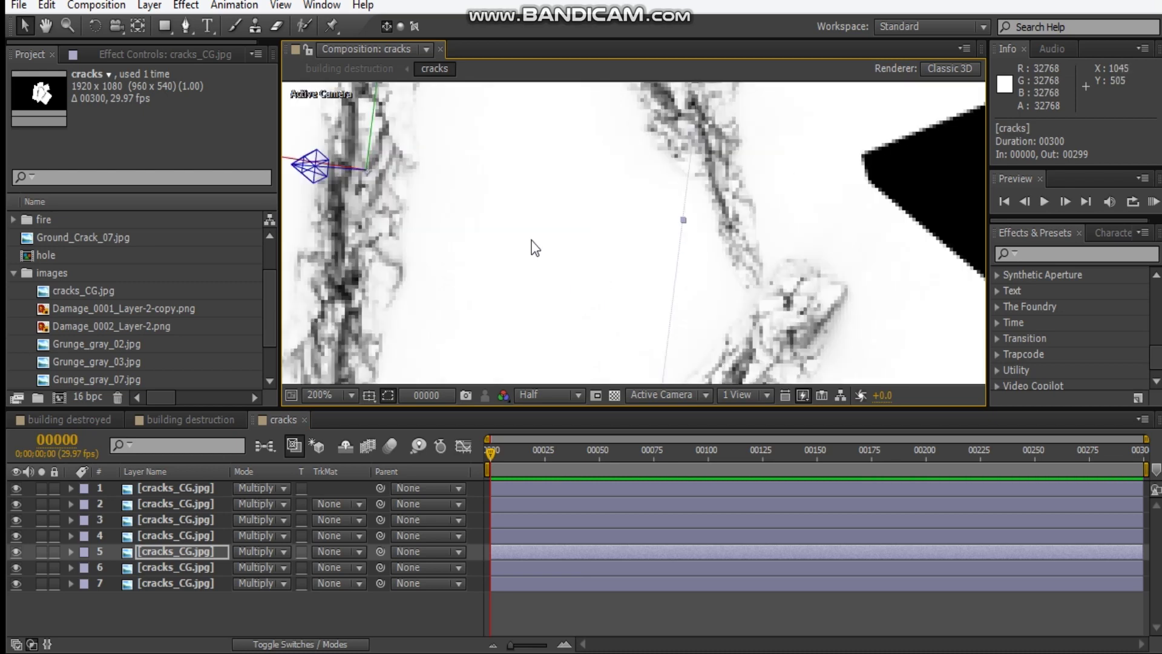
drag(532, 241, 695, 331)
scroll(626, 208, down, 1)
drag(680, 214, 615, 158)
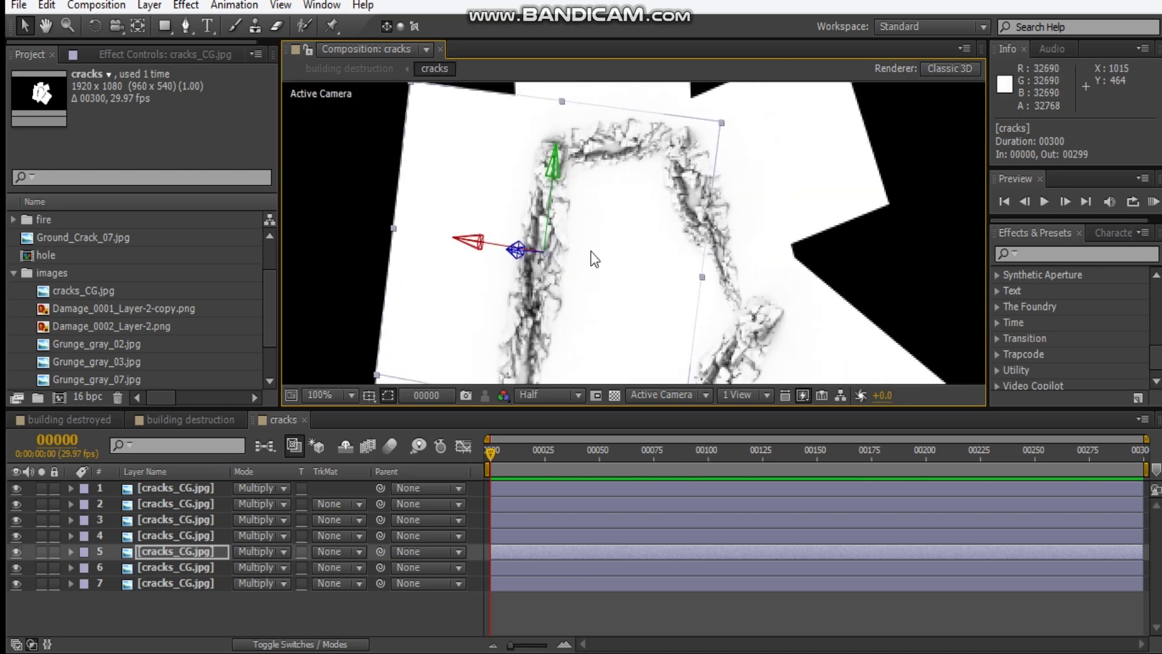
key(comma)
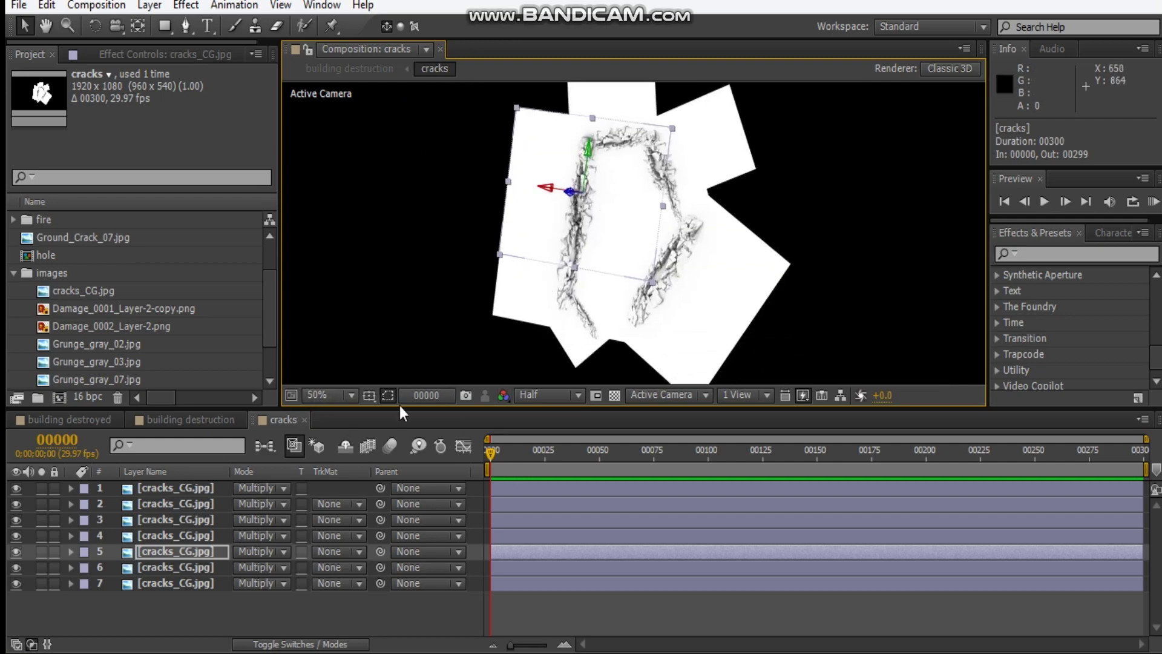
click(304, 419)
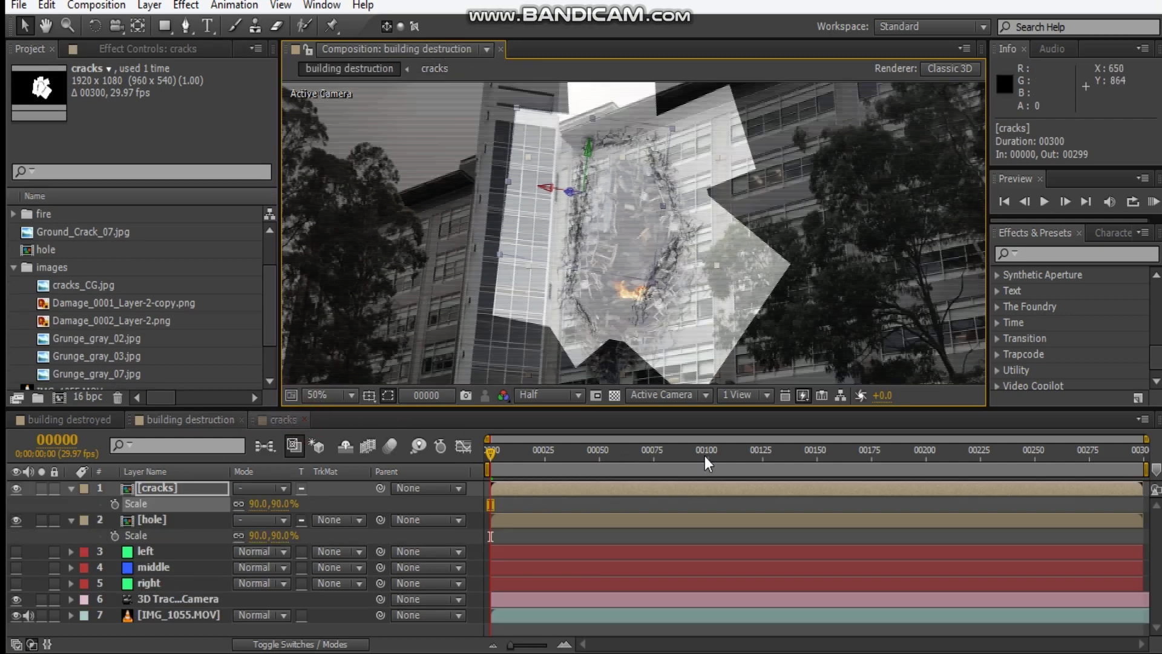
drag(666, 278, 667, 272)
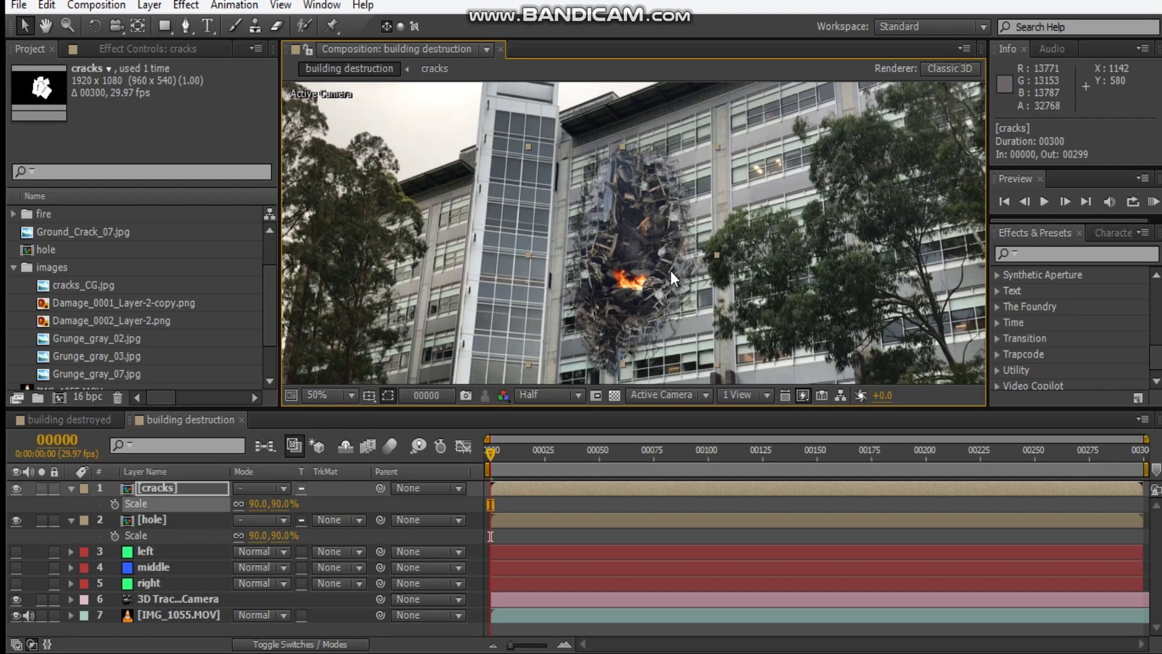
key(s)
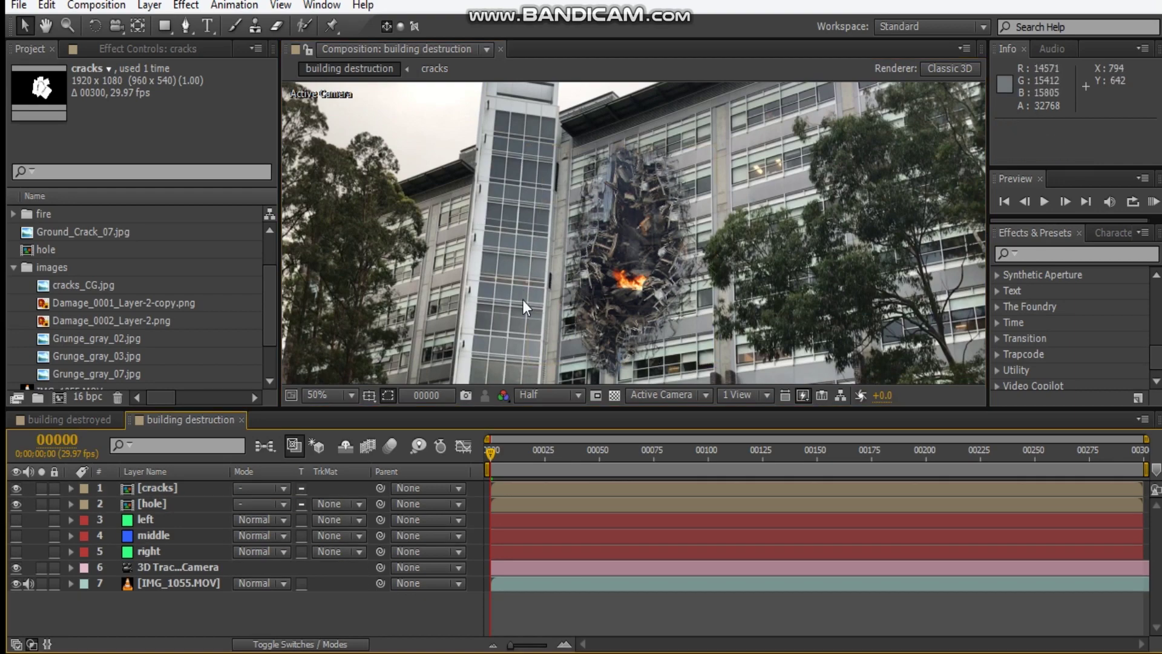
drag(522, 299, 544, 242)
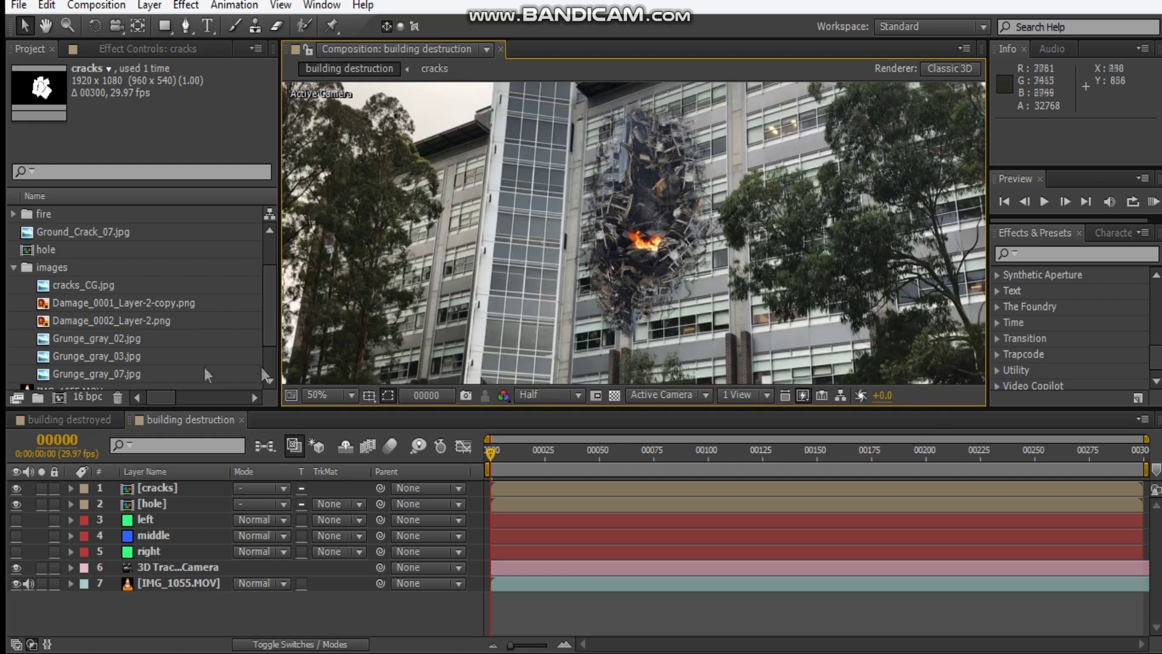
Add Damage_0002_Layer-2.png above the cracks layer and make it a 3D layer
click(102, 304)
click(105, 321)
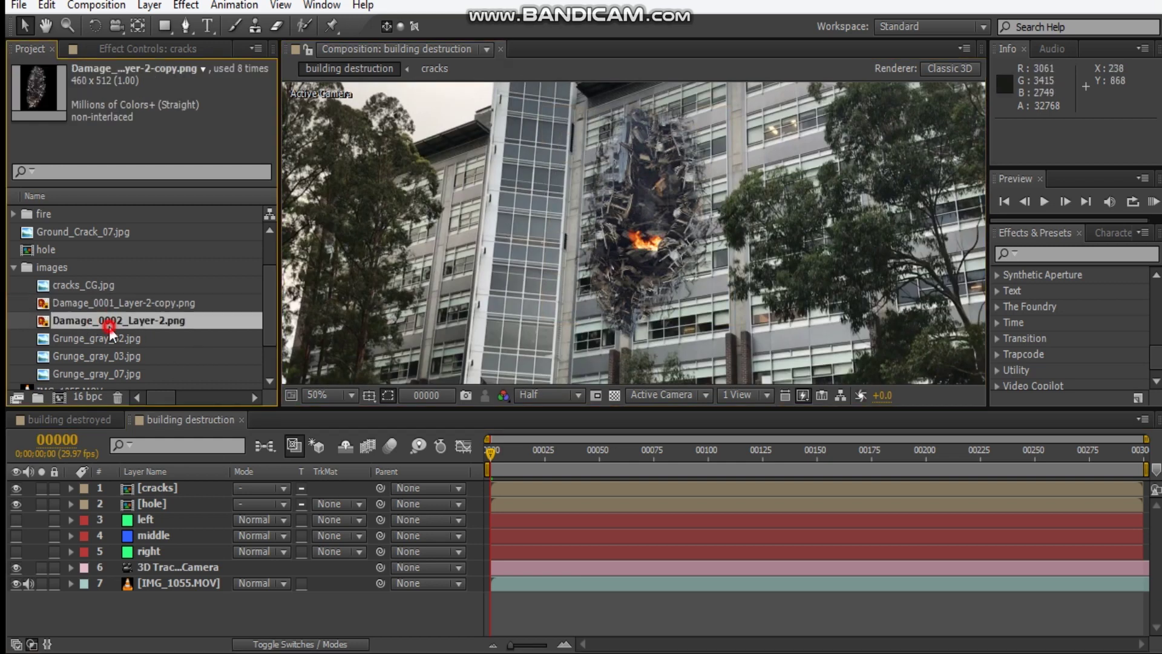
drag(84, 326, 180, 481)
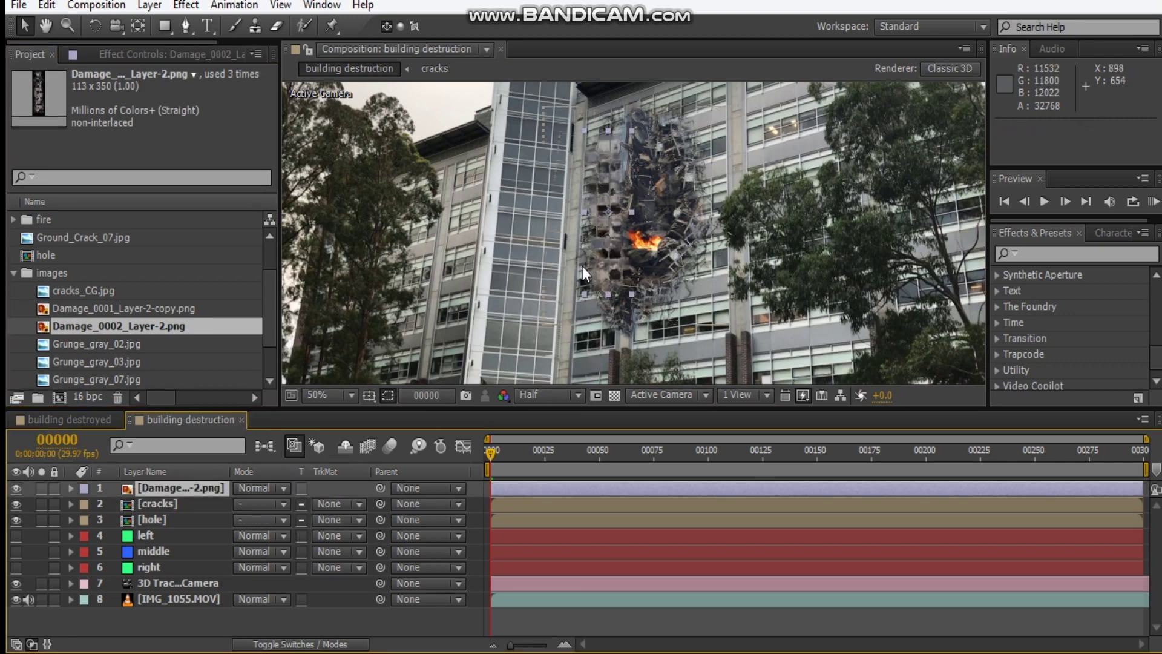
scroll(589, 236, down, 2)
scroll(589, 236, up, 2)
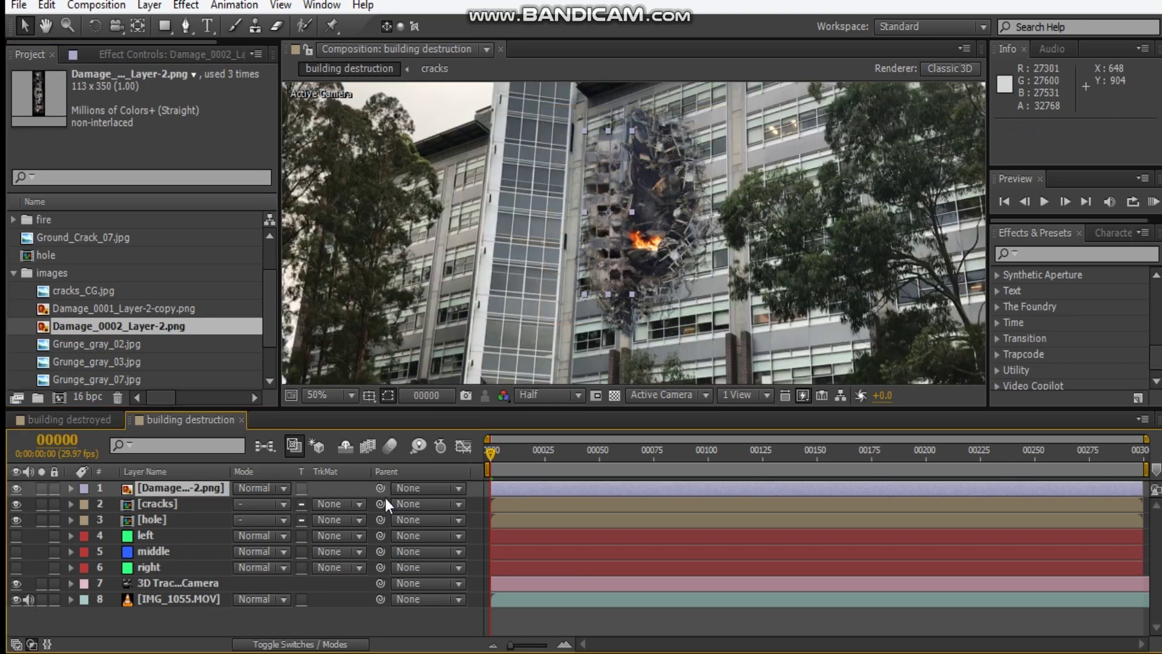
click(318, 643)
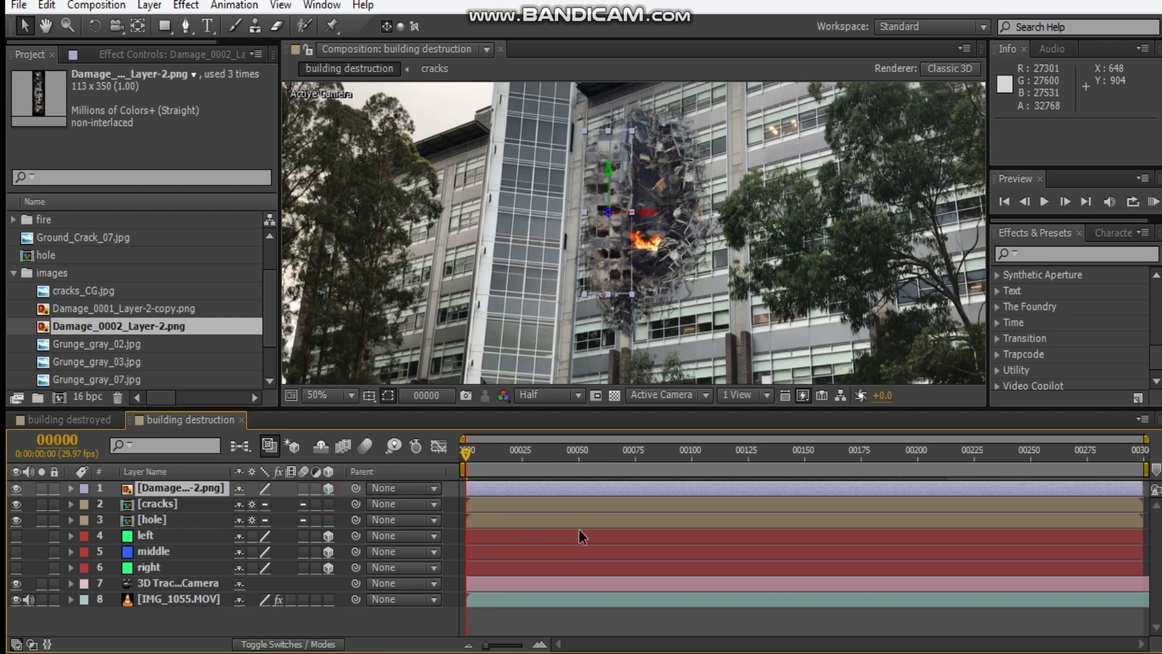
Copy the middle layer's position onto the new Damage_0002_Layer-2.png layer
click(162, 568)
click(178, 538)
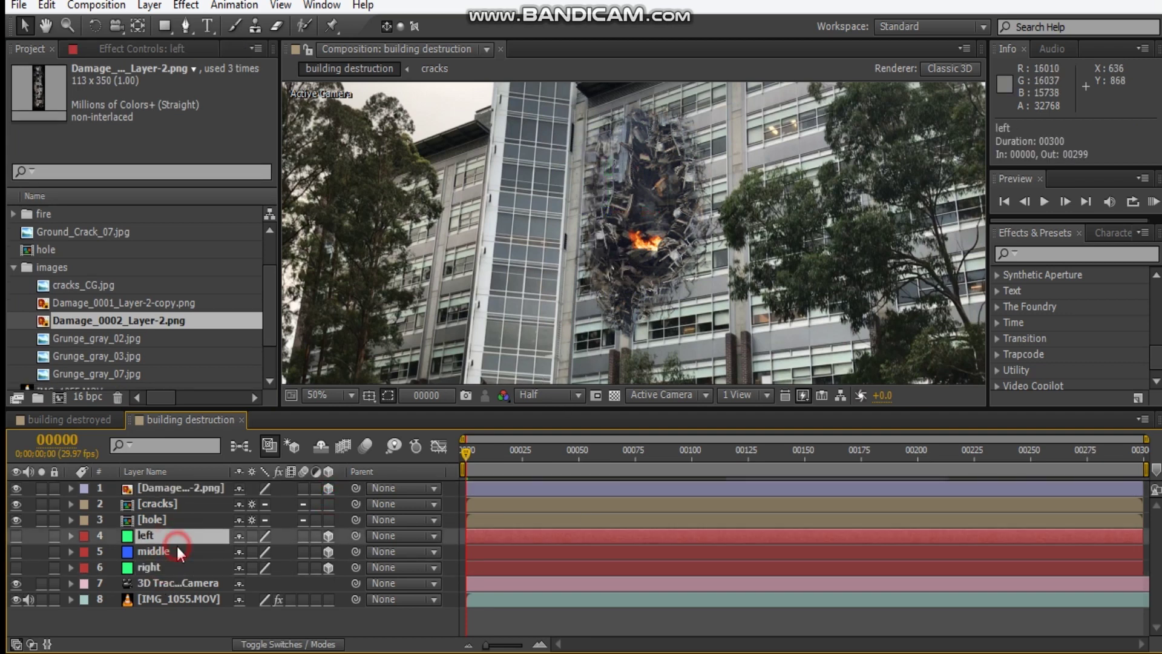
click(177, 546)
key(p)
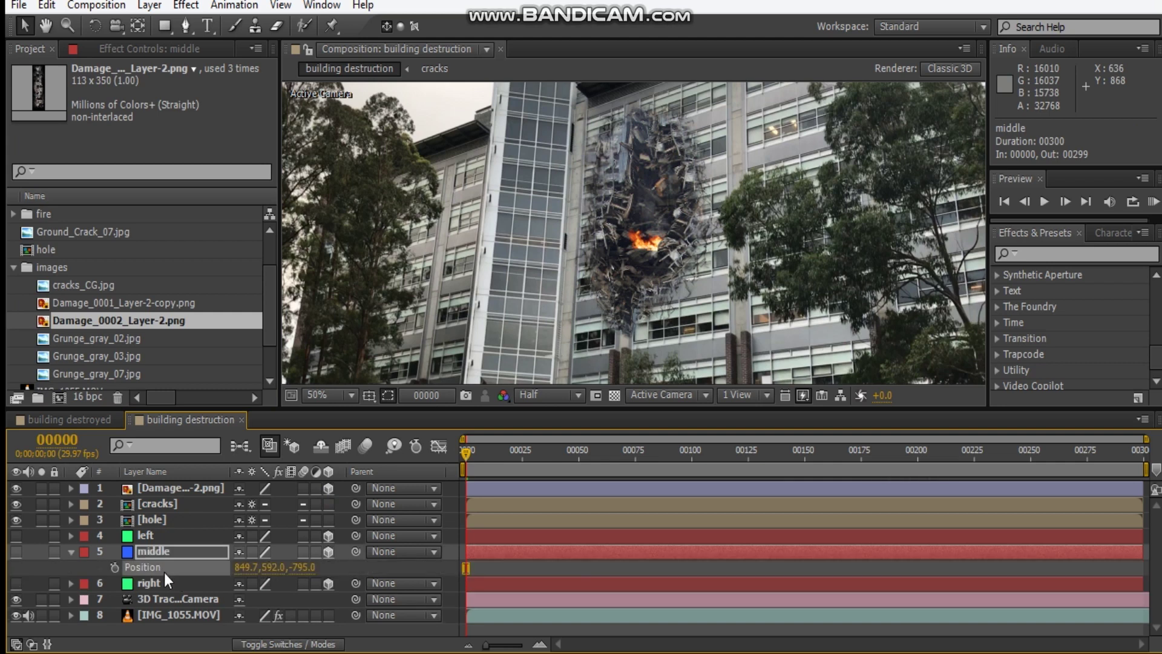
click(181, 490)
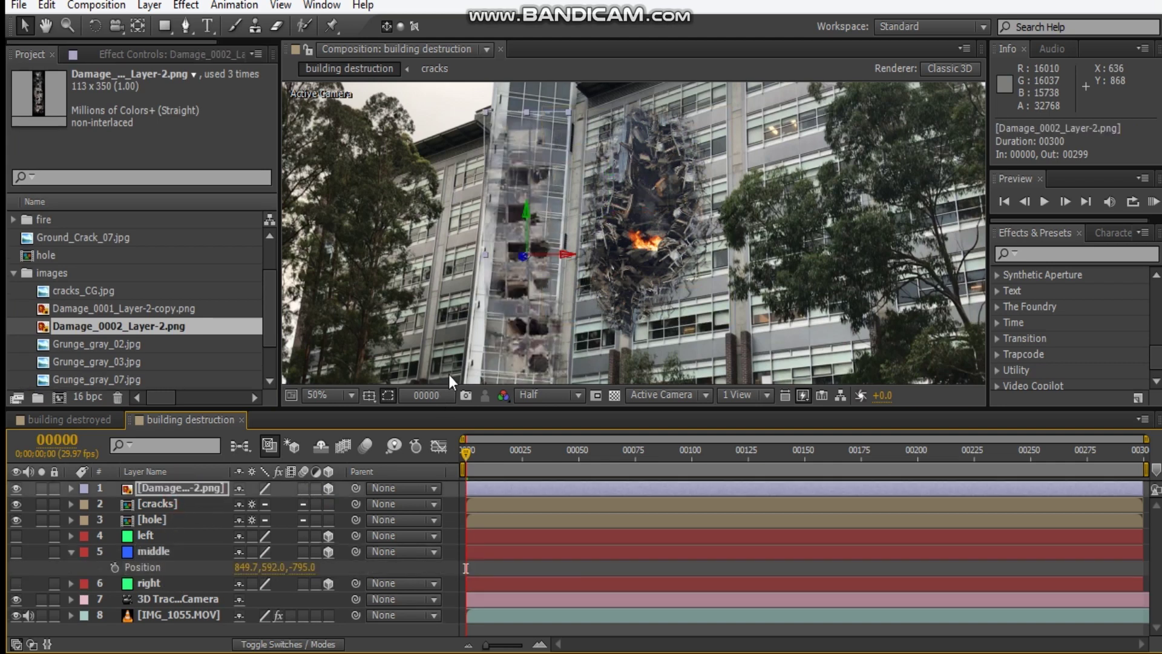
Flip the damage layer horizontally to about -97% scale and align it over the glass tower at about 846.6, 646.1, -795.0
drag(523, 249, 622, 263)
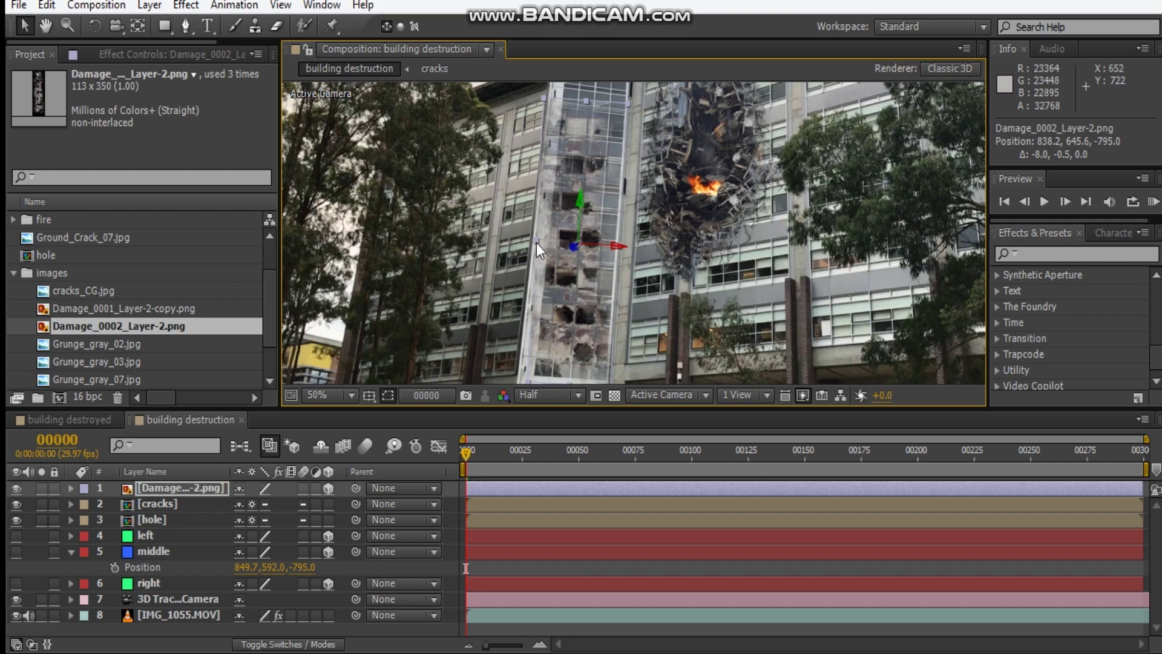
drag(536, 242, 617, 242)
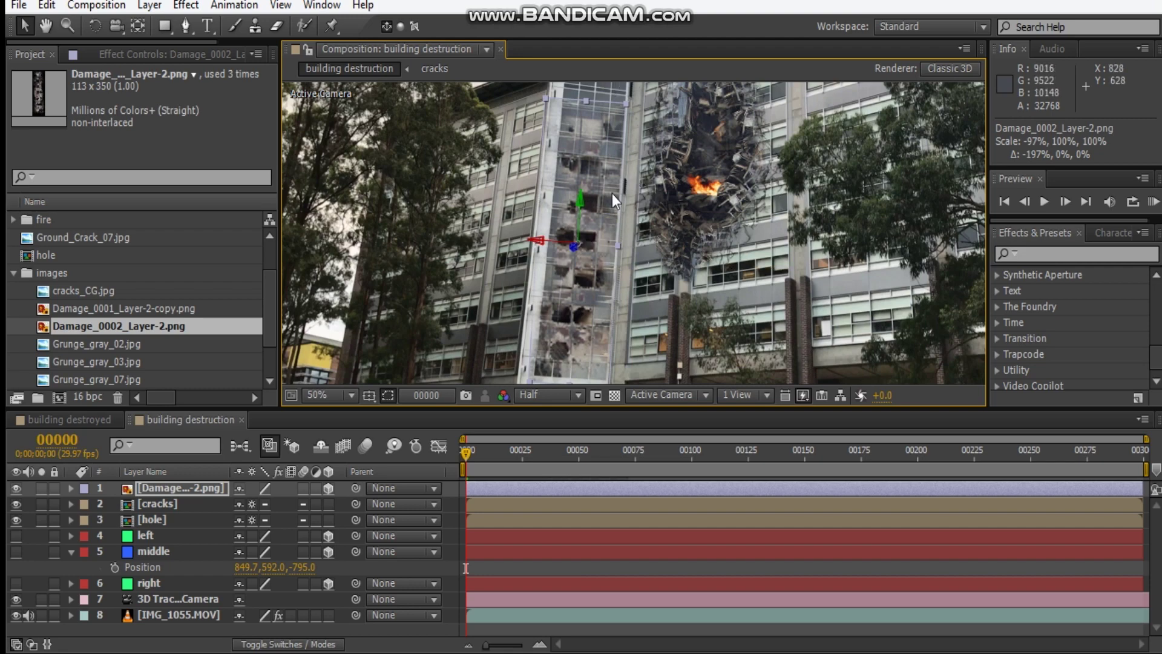
drag(543, 245, 548, 250)
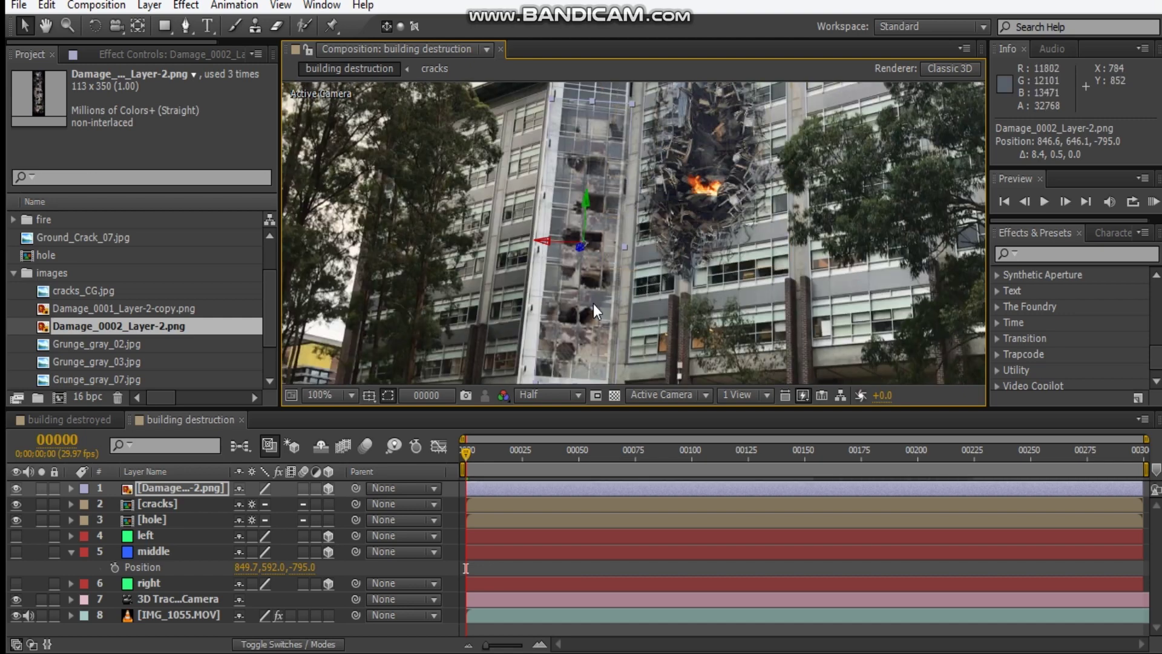
Apply a Curves effect to the damage layer and lower the midtones of the RGB curve
scroll(593, 303, up, 2)
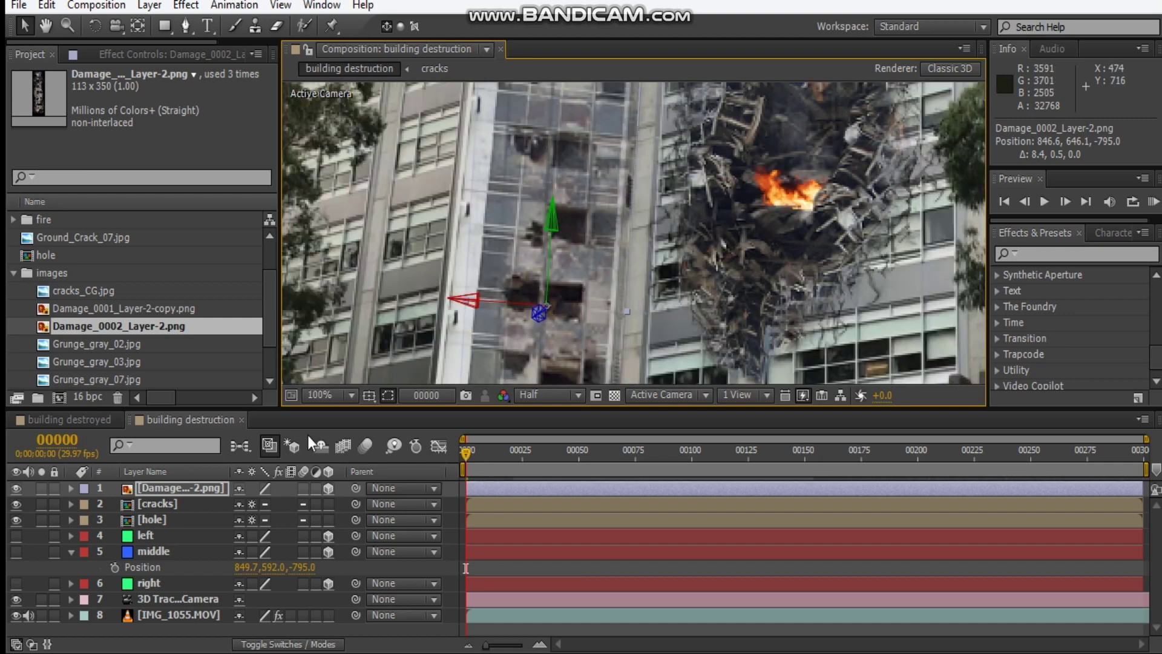
click(188, 55)
right_click(91, 218)
mouse_move(159, 229)
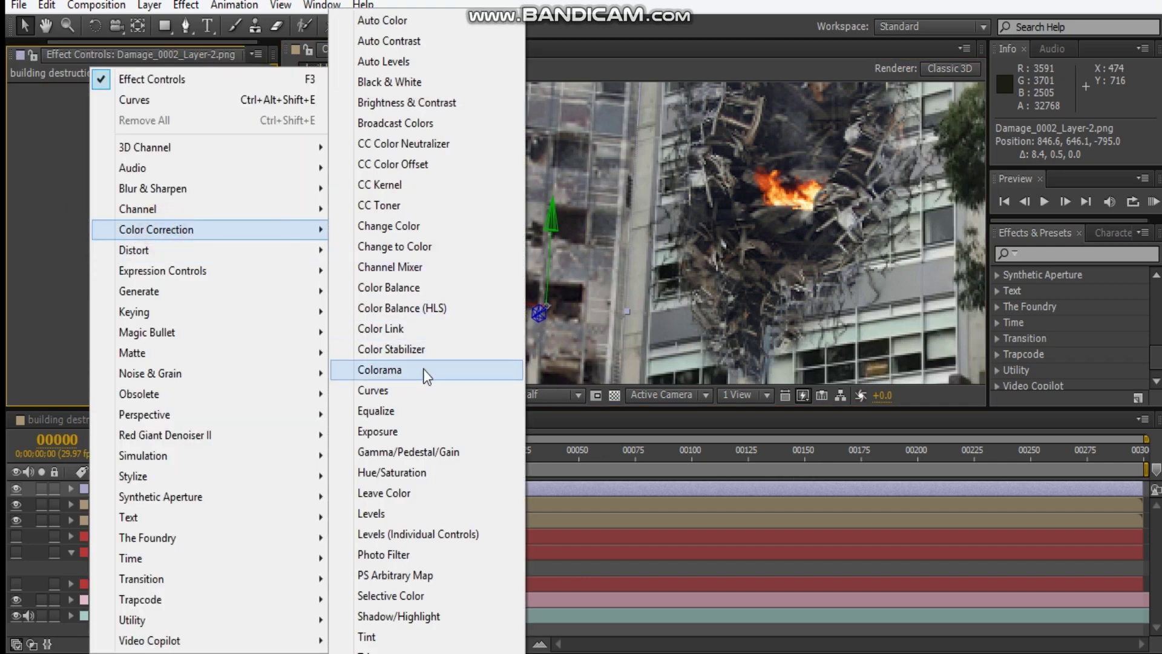
click(433, 388)
scroll(512, 251, up, 2)
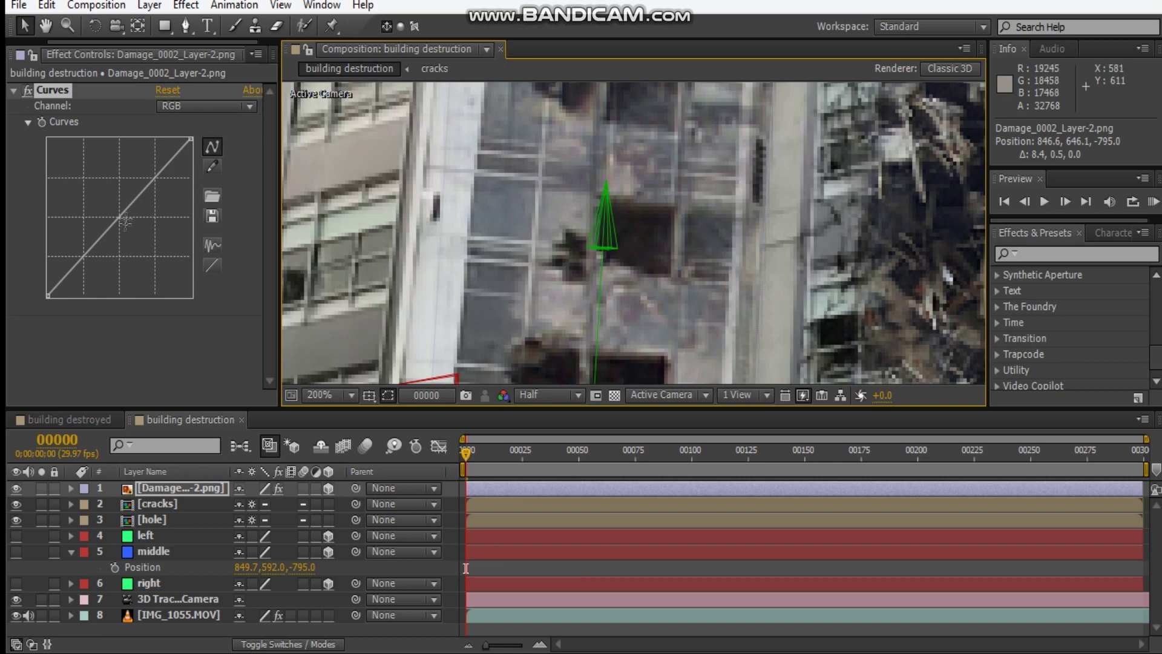
drag(126, 223, 111, 233)
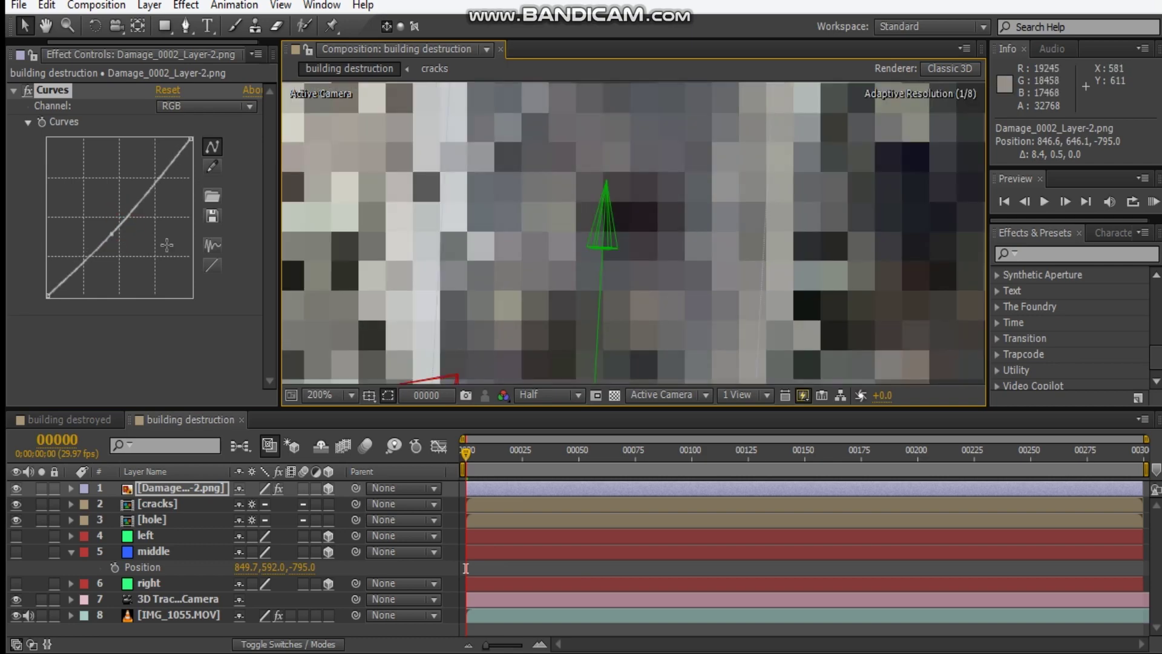
Set the preview resolution to Third and check the darkened damage against the tower
click(536, 400)
click(541, 408)
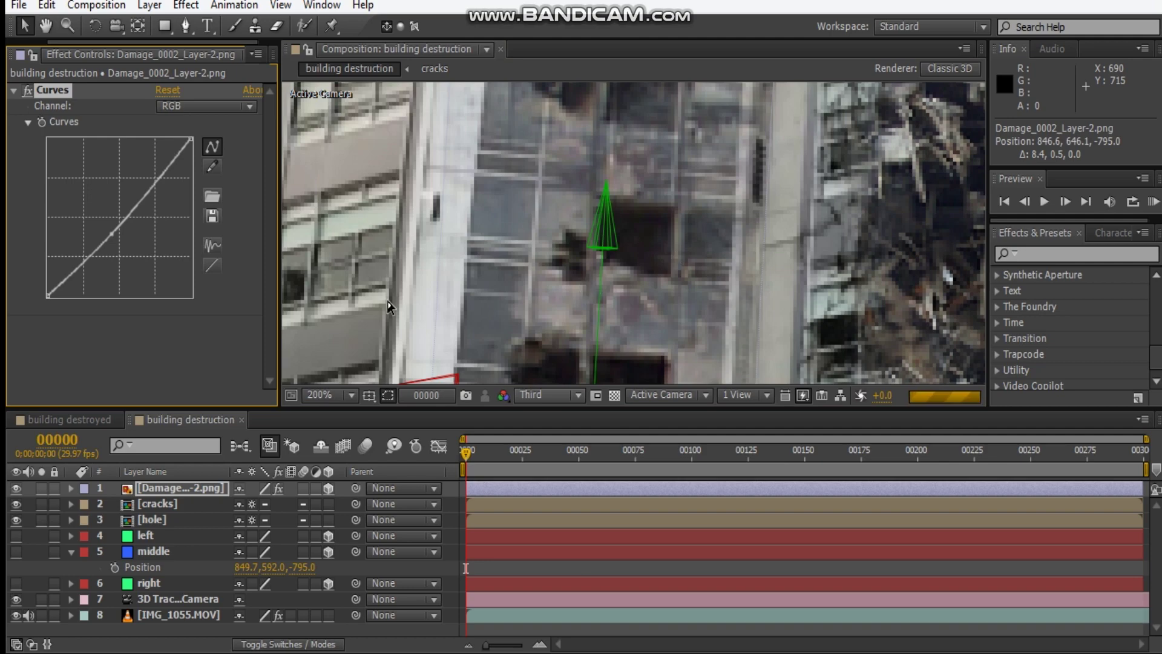
scroll(551, 233, down, 1)
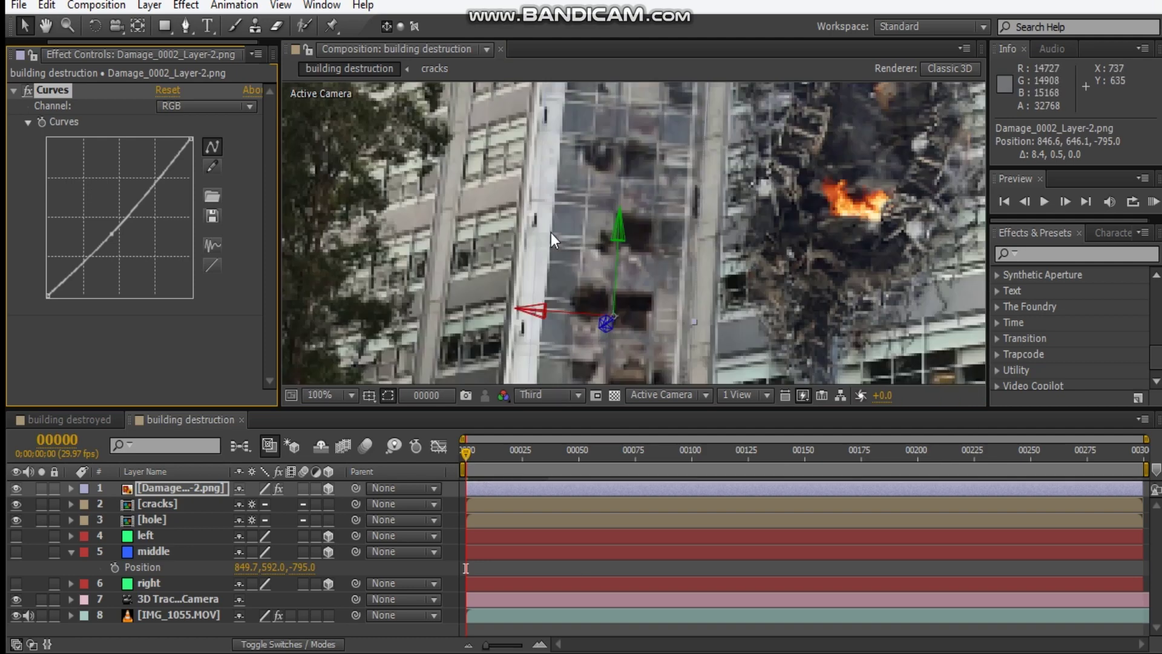
scroll(528, 230, down, 1)
scroll(529, 230, up, 1)
Lower the midtones of the Red channel curve slightly on the damage layer
click(203, 106)
click(194, 147)
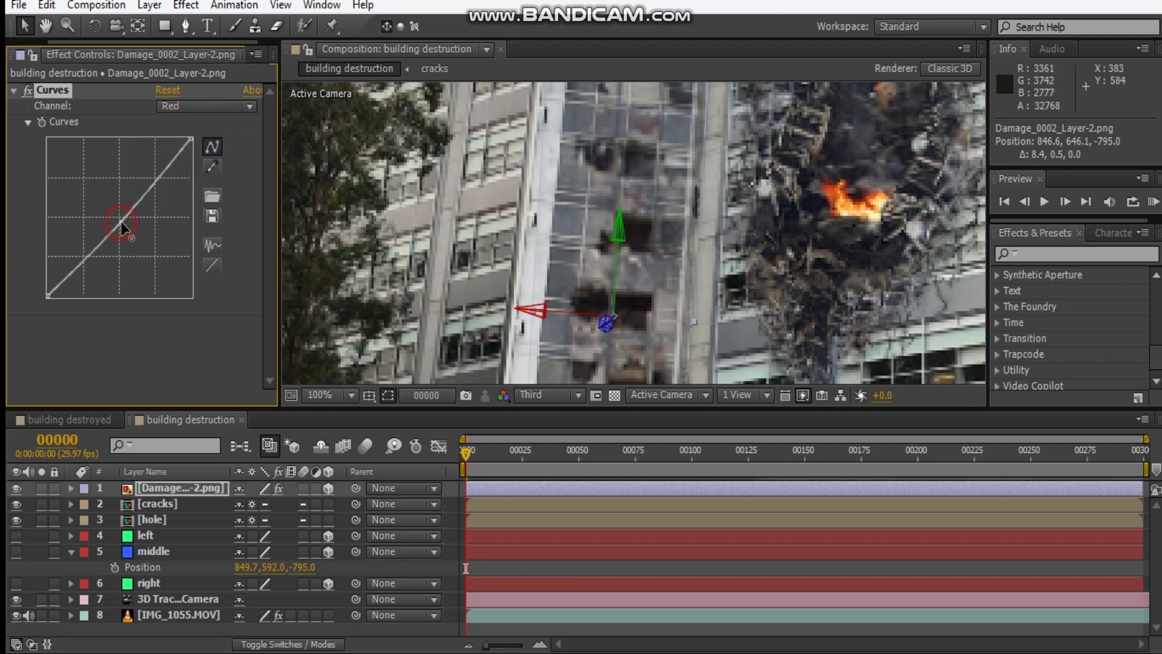
drag(118, 220, 121, 223)
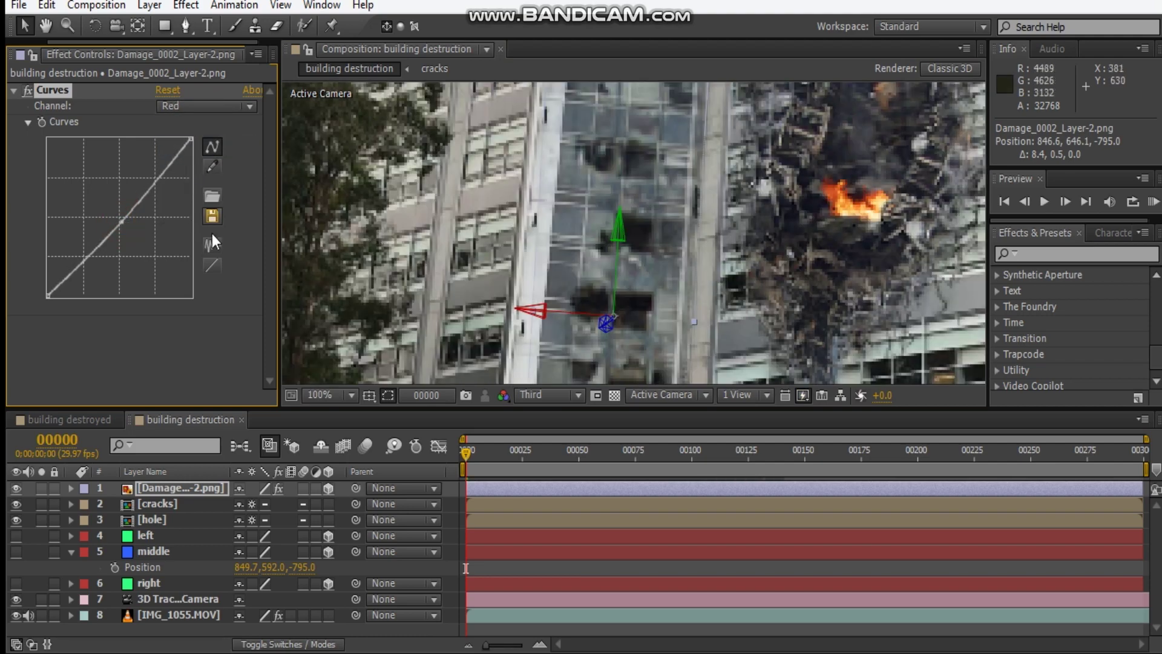
drag(124, 224, 126, 224)
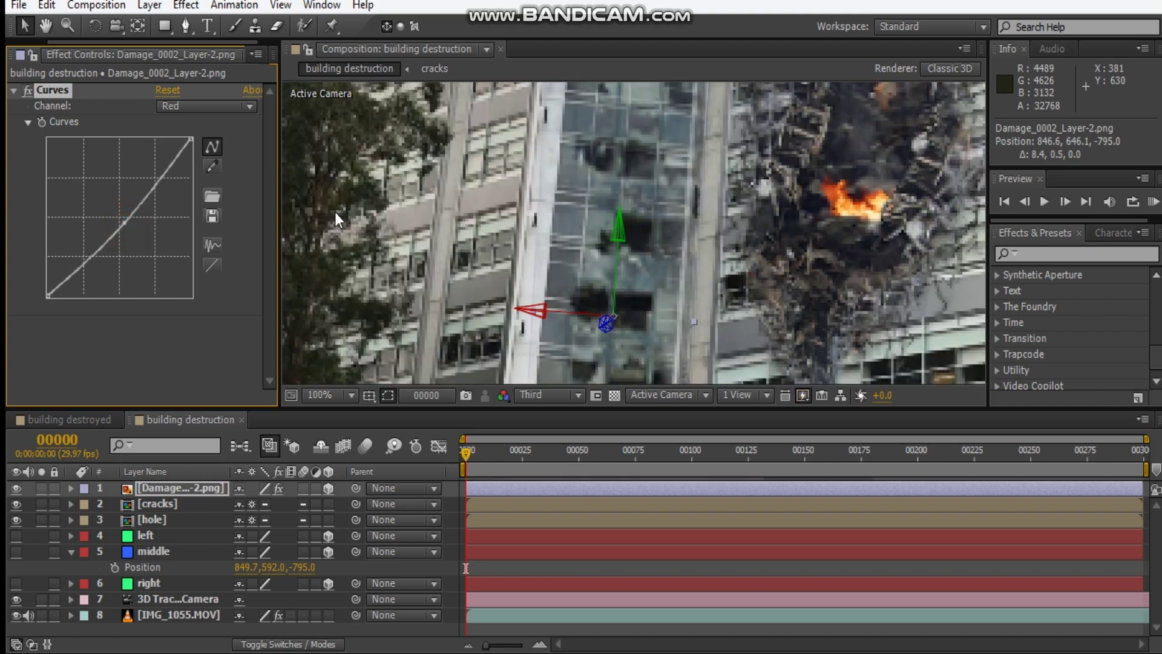
drag(124, 225, 125, 228)
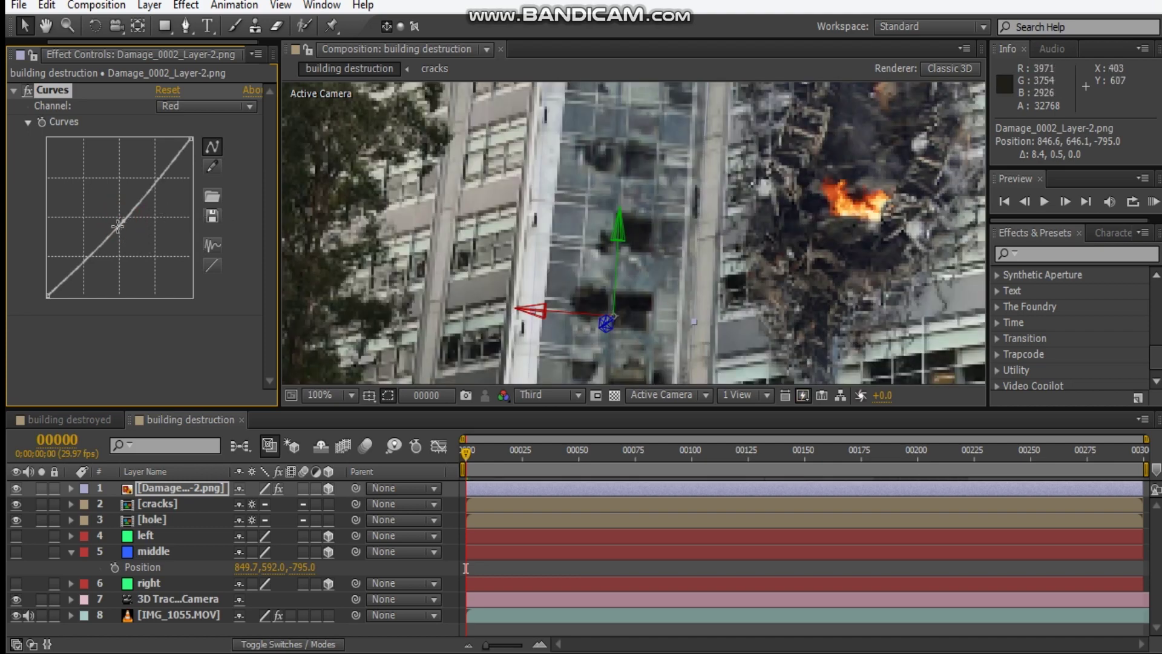
drag(122, 221, 124, 227)
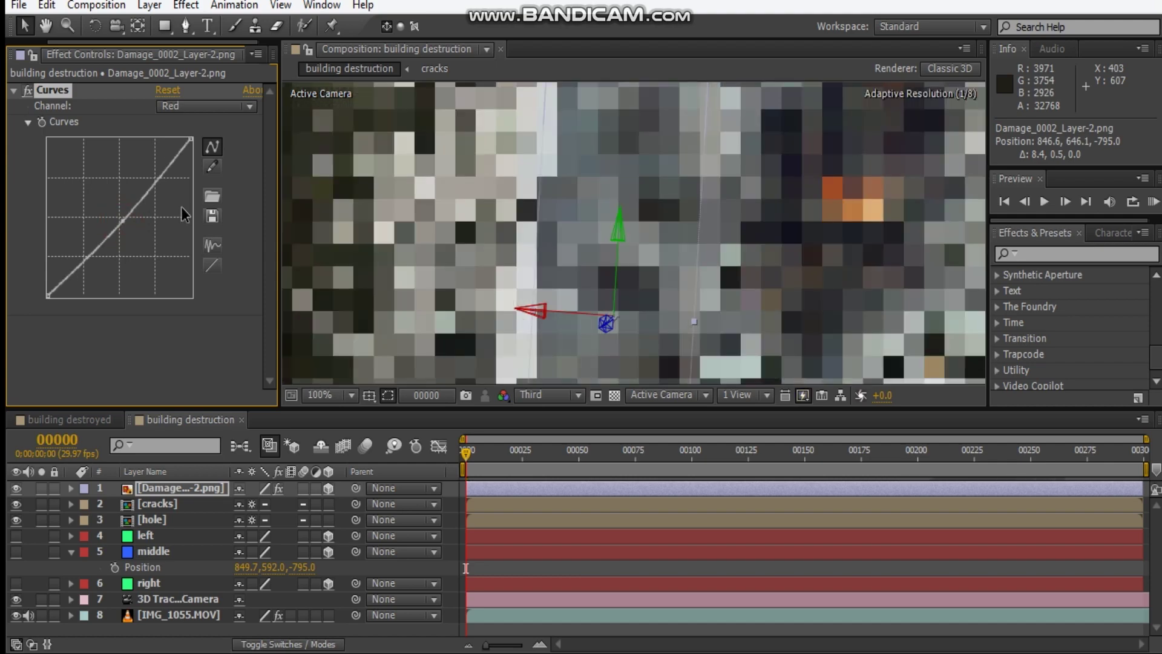
Lower the midtones of the Alpha channel curve on the damage layer
click(221, 107)
click(200, 189)
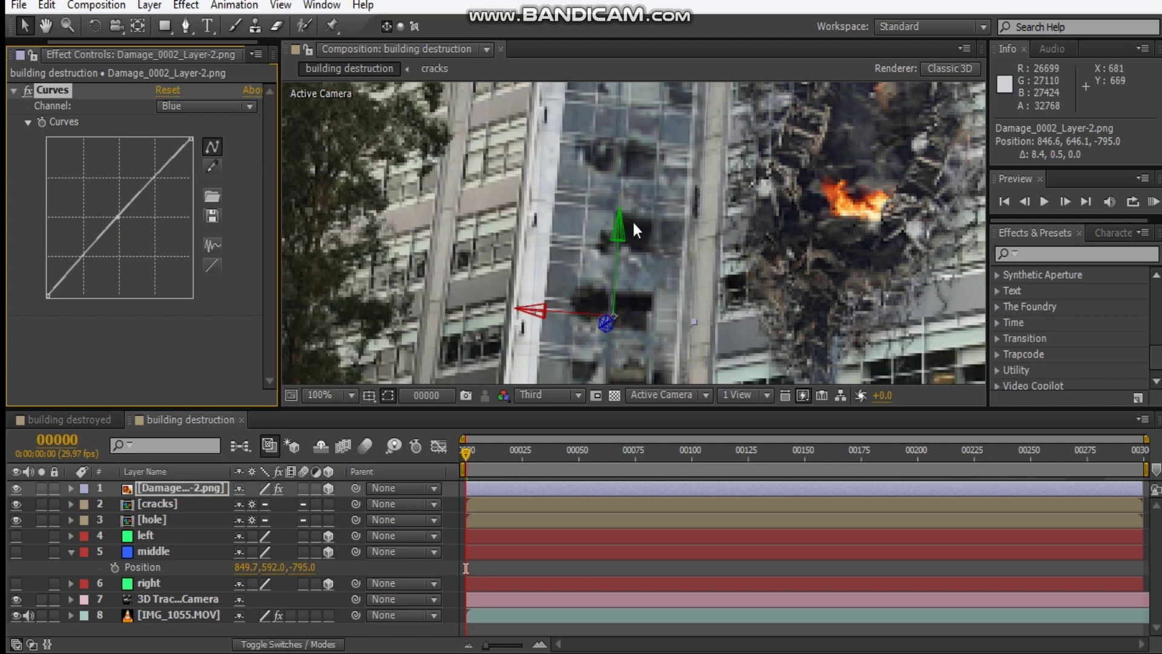
click(216, 107)
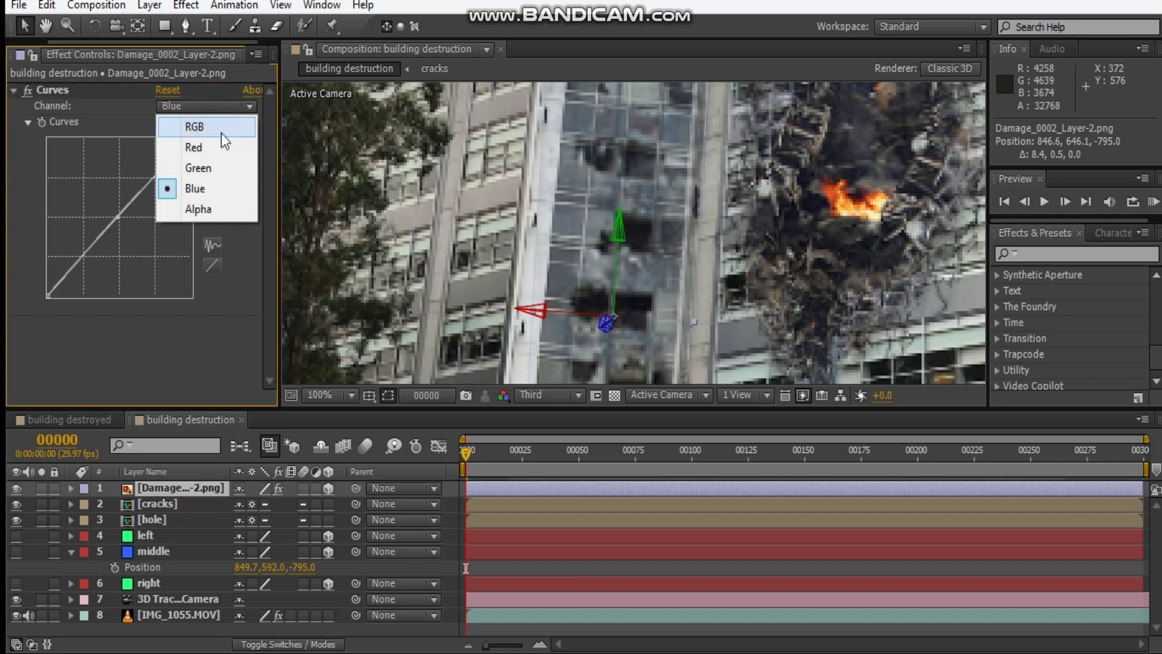
click(206, 211)
mouse_move(117, 220)
mouse_down()
mouse_move(121, 237)
mouse_move(97, 208)
mouse_move(116, 234)
mouse_up()
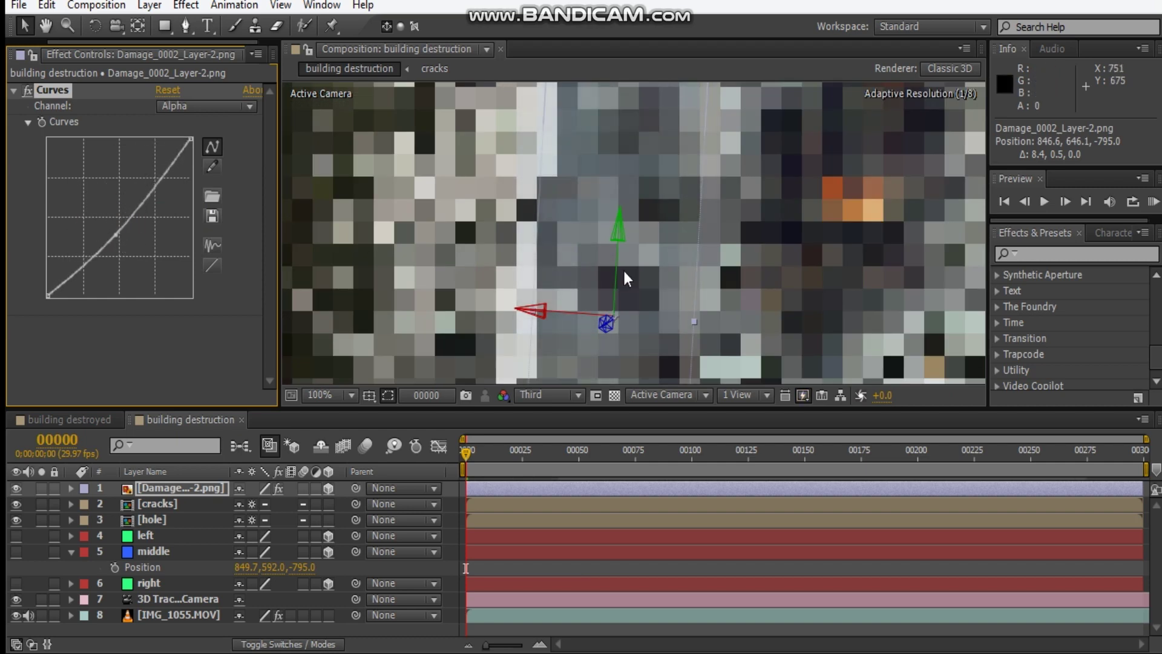
Draw a five-point Pen mask on the damage layer around the base of the glass tower
scroll(626, 270, down, 2)
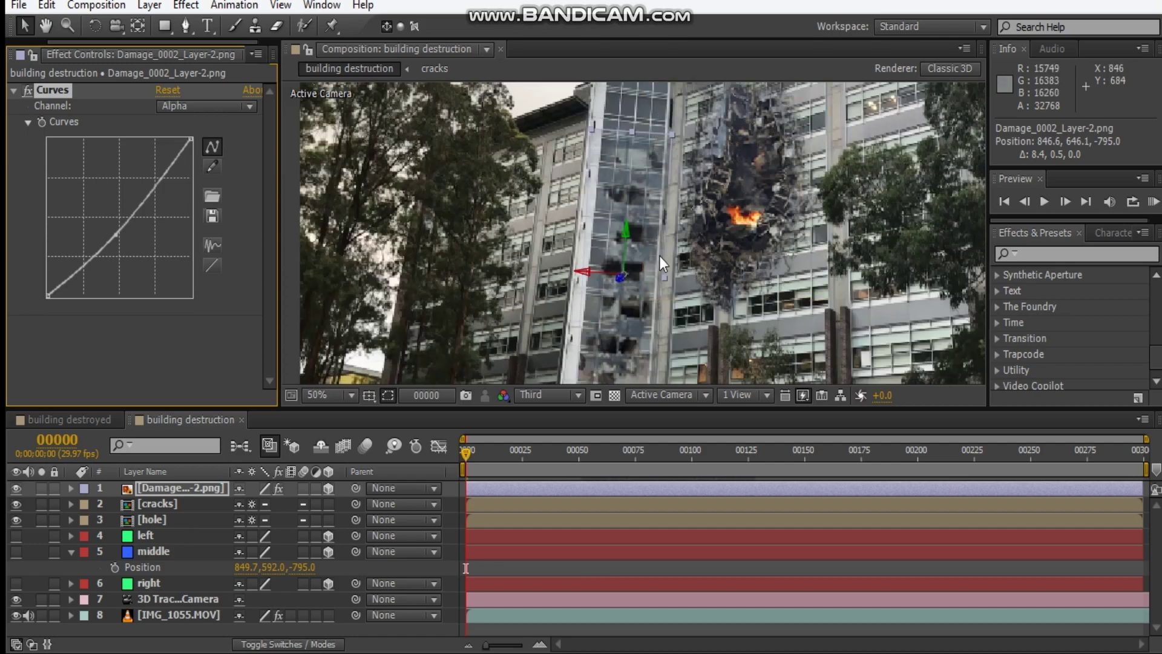
scroll(659, 243, up, 2)
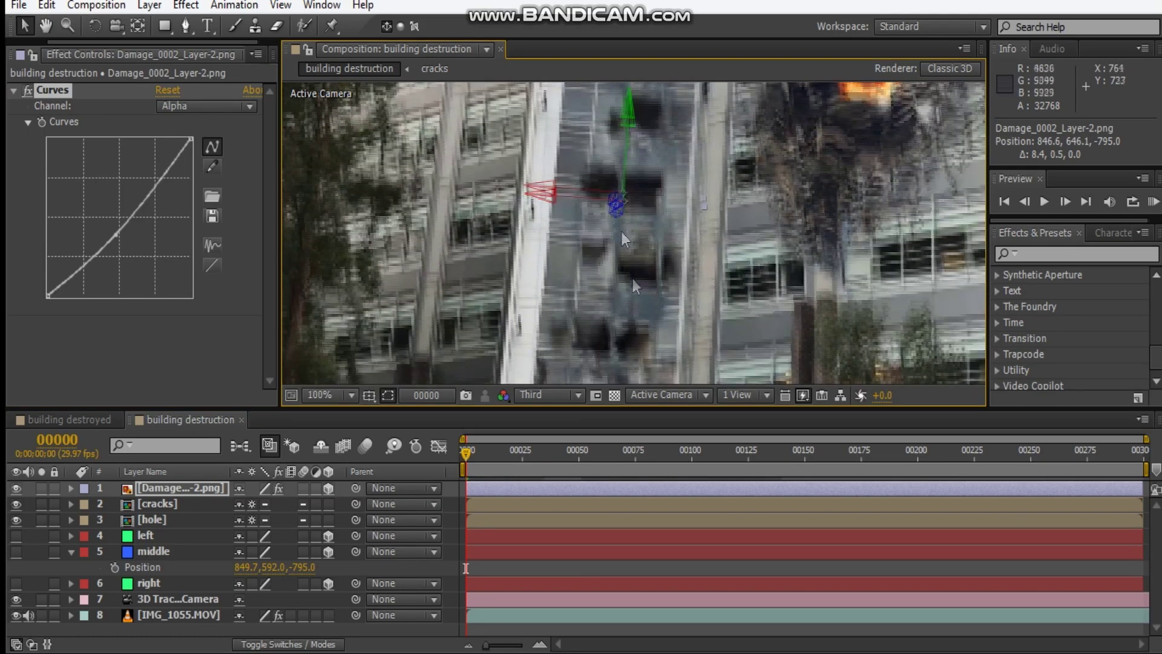
scroll(648, 216, up, 1)
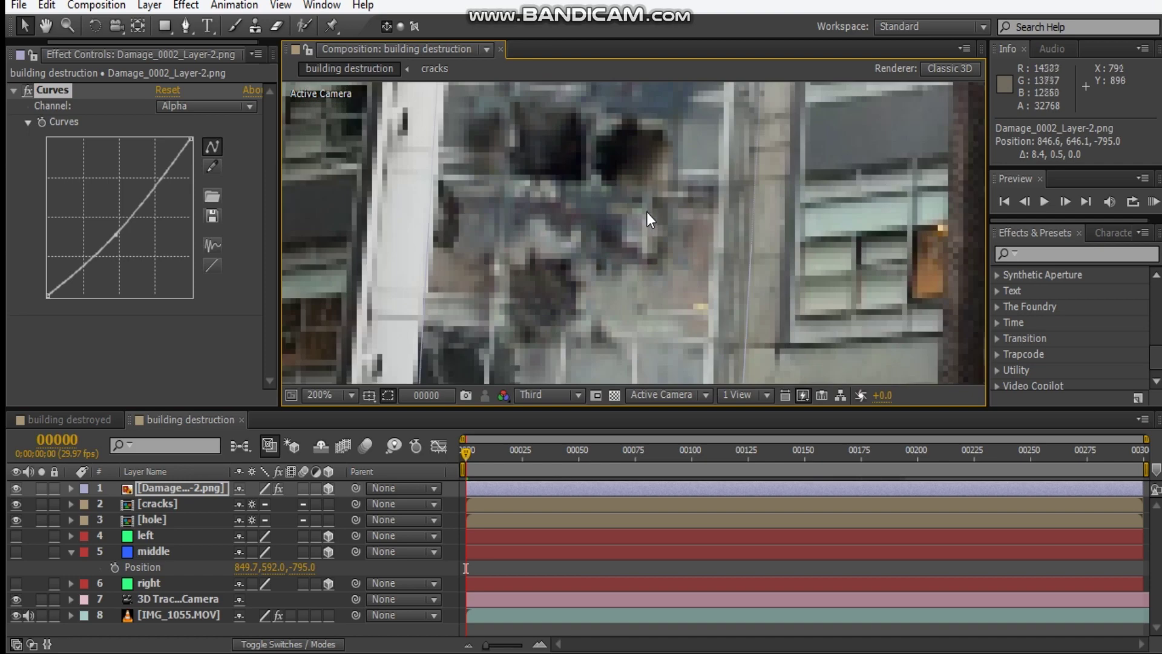
scroll(648, 216, down, 1)
drag(667, 218, 665, 251)
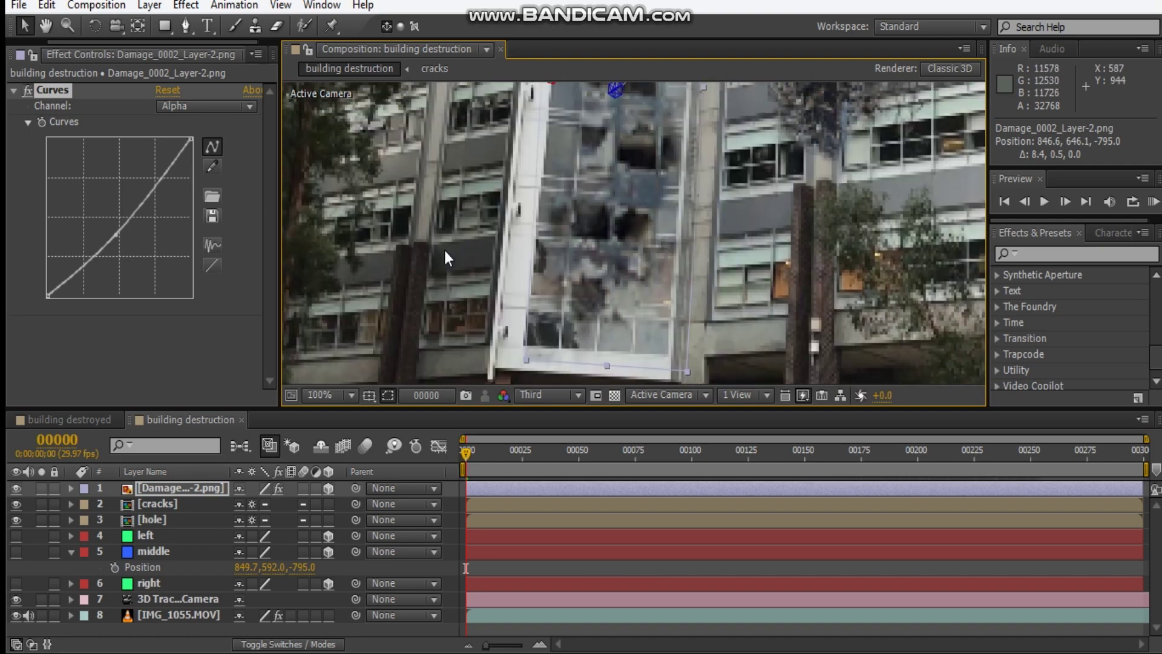
scroll(593, 188, down, 1)
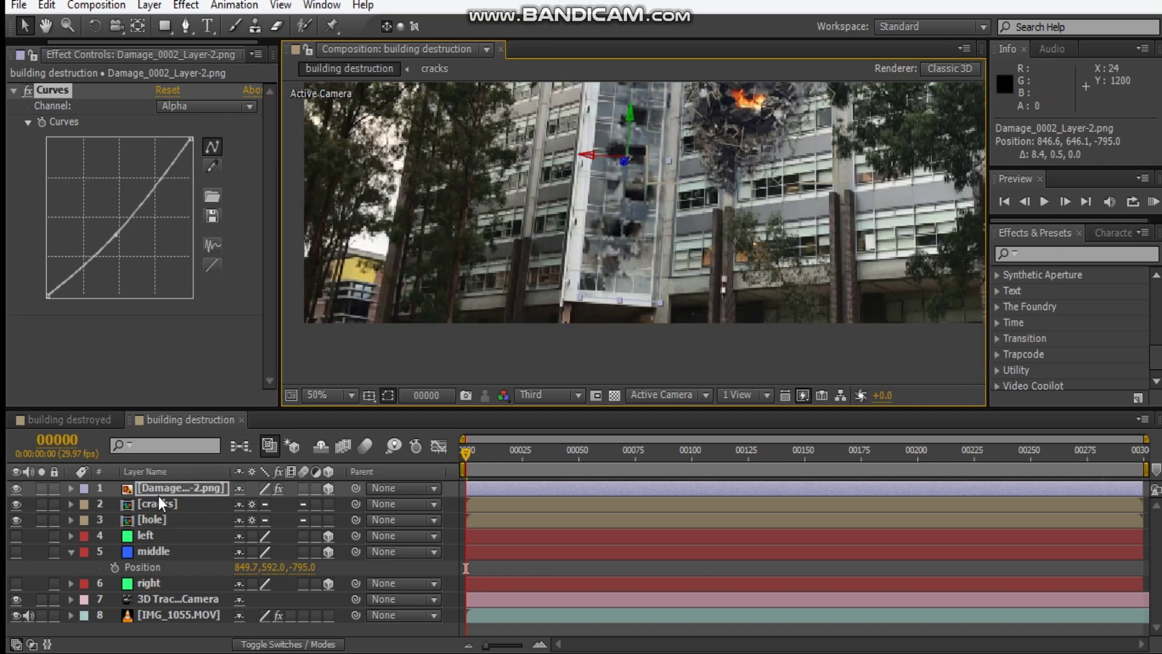
click(186, 26)
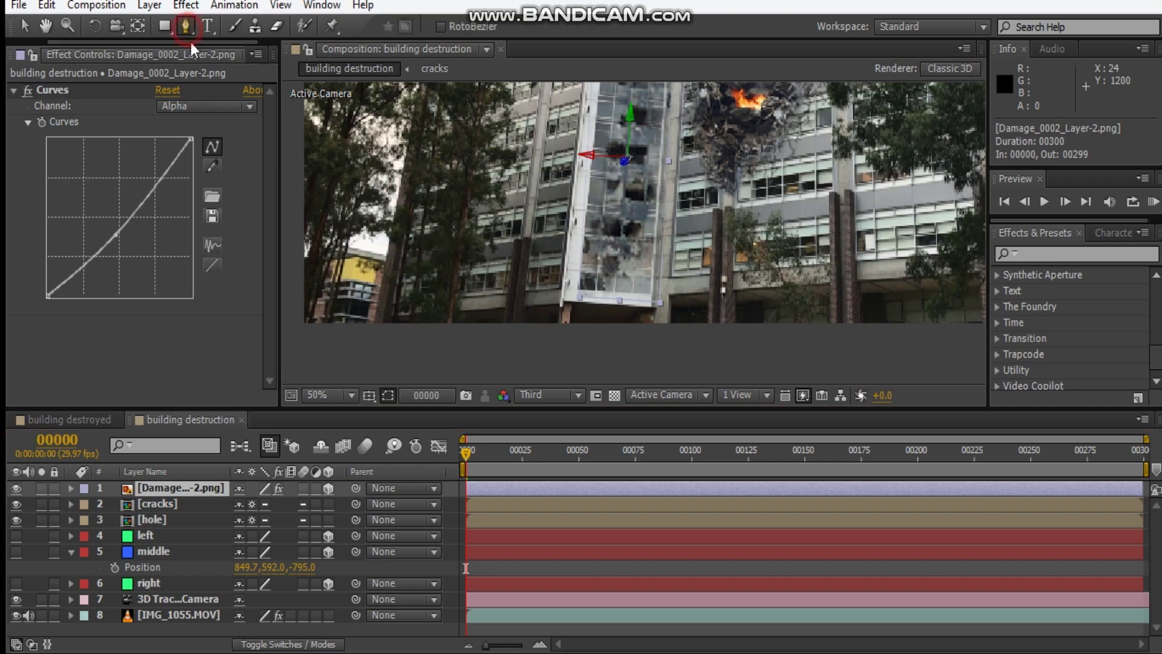
click(664, 245)
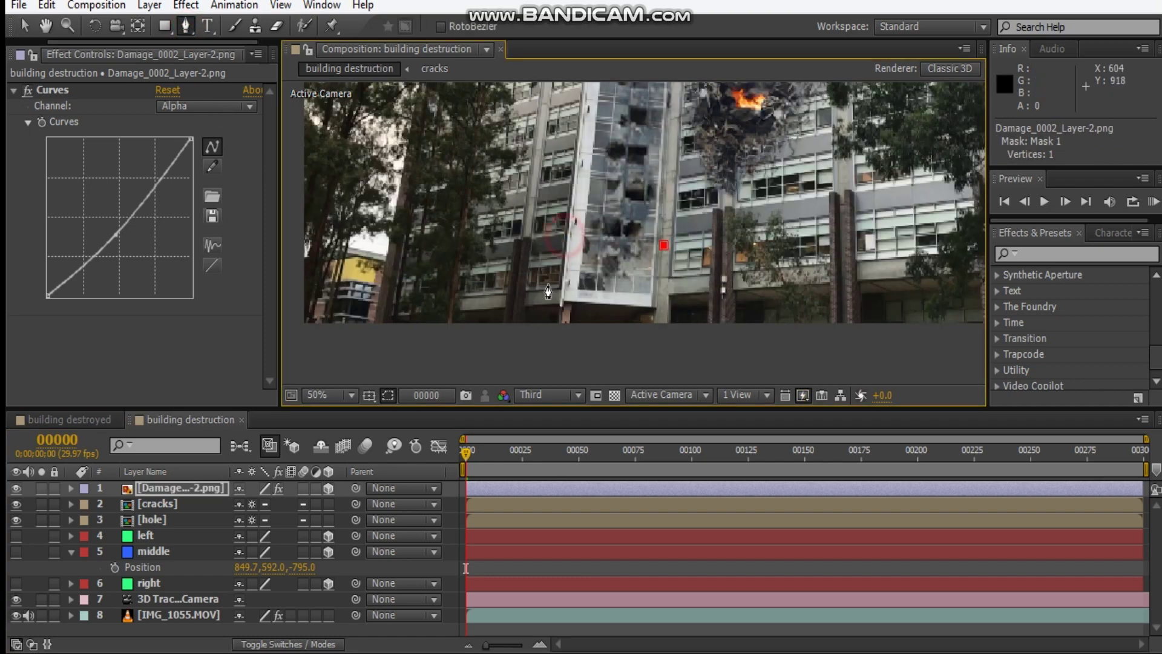
click(553, 316)
click(682, 314)
click(664, 247)
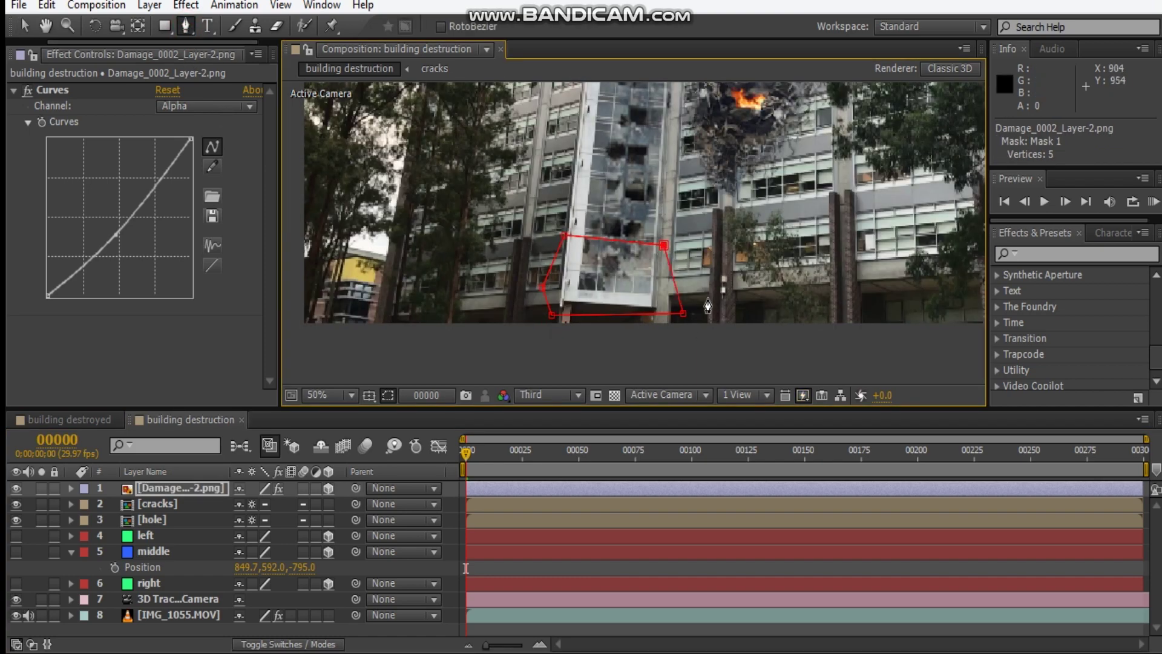
Set the new mask to Subtract with a 48-pixel feather and hide the mask outline in the preview
key(m)
click(269, 504)
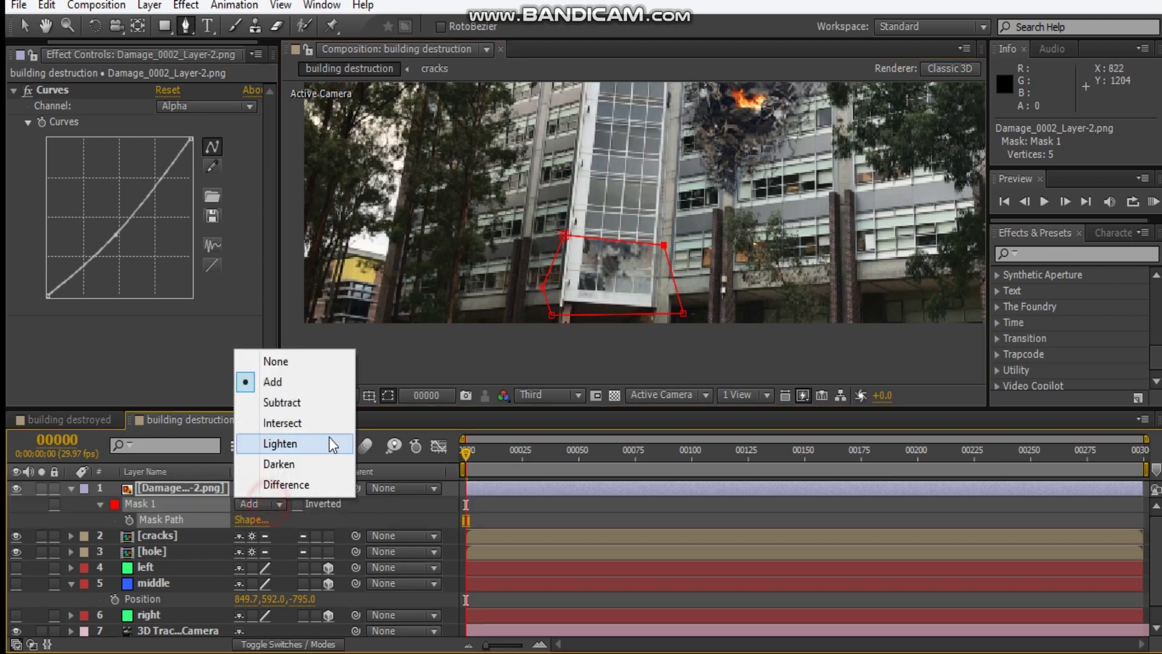
click(282, 402)
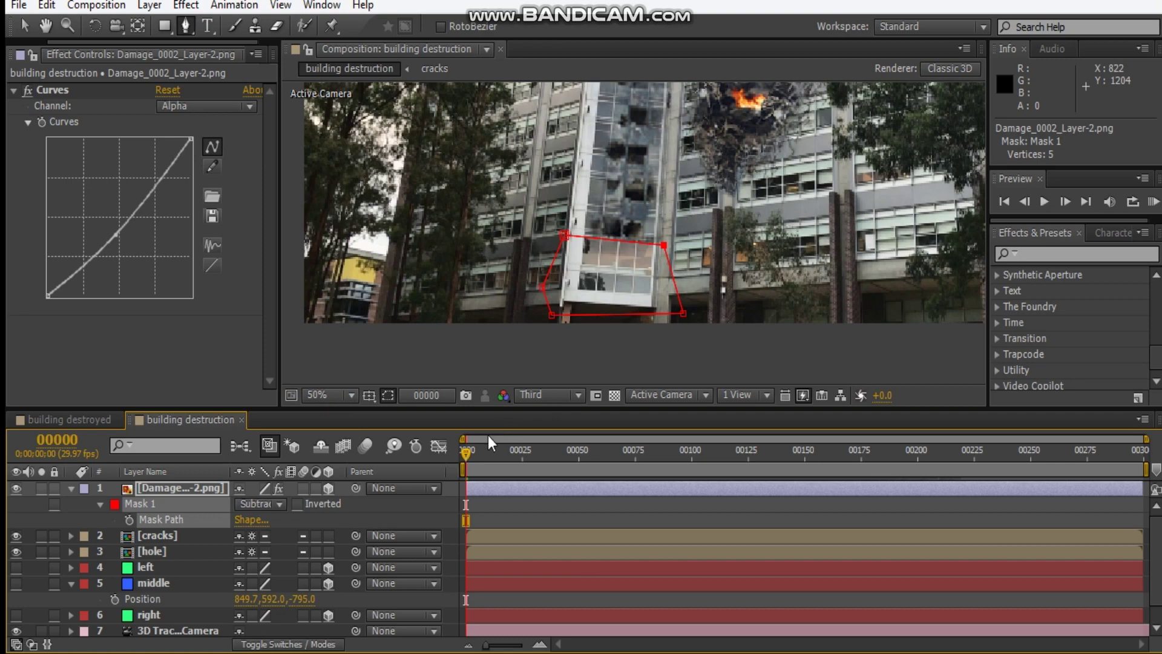
key(f)
drag(272, 519, 303, 519)
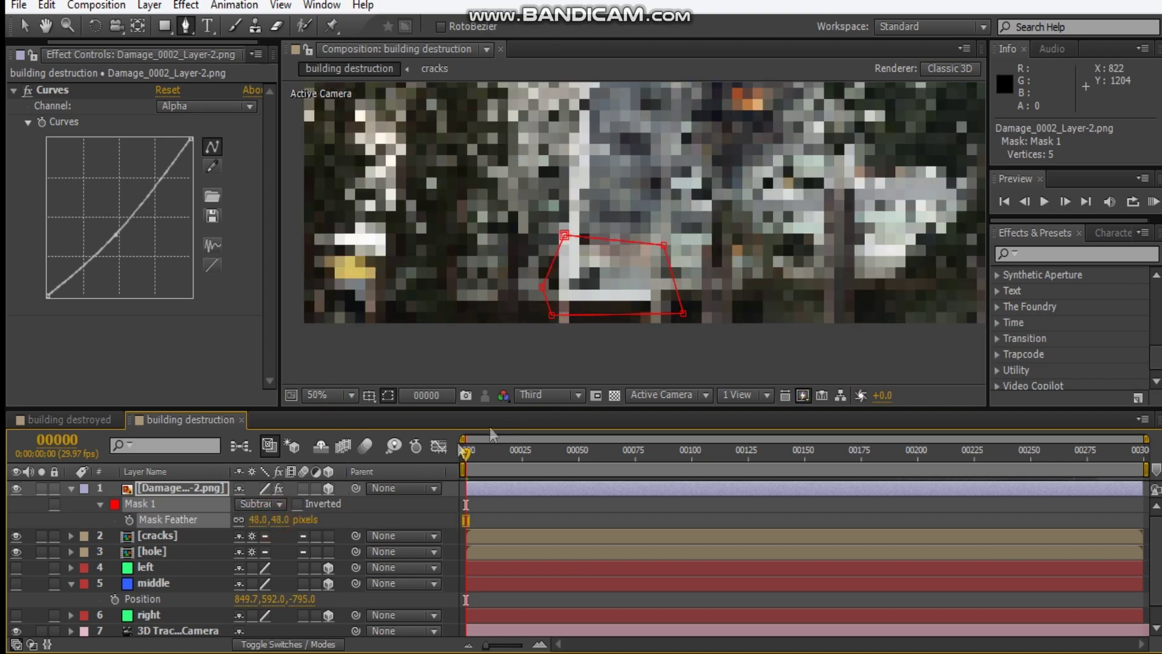
click(388, 396)
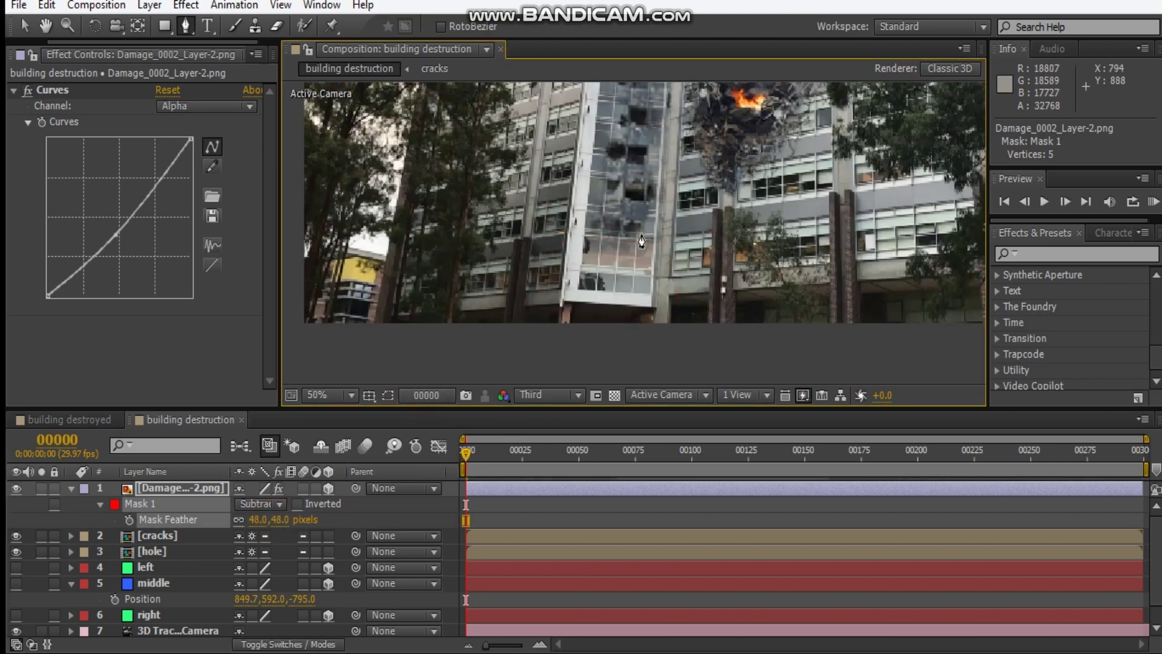
Move the damage layer down the tower to about 844.9, 672.0, -795.0 and reduce its mask feather to 22 pixels
click(190, 494)
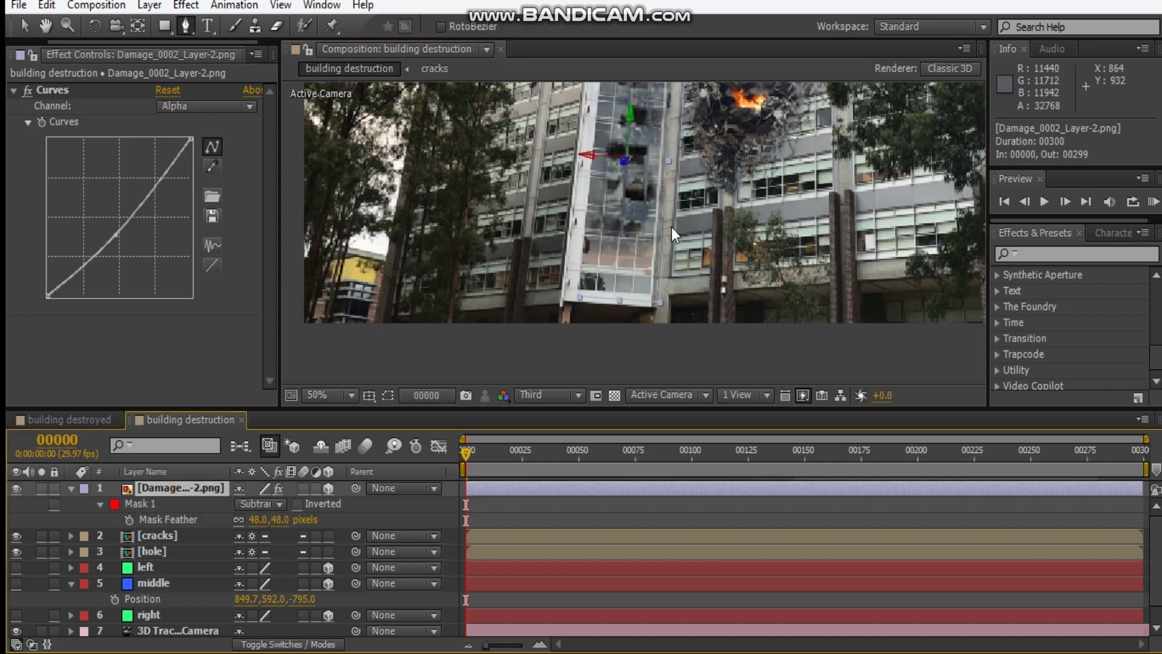
key(v)
drag(659, 190, 653, 230)
drag(630, 161, 626, 176)
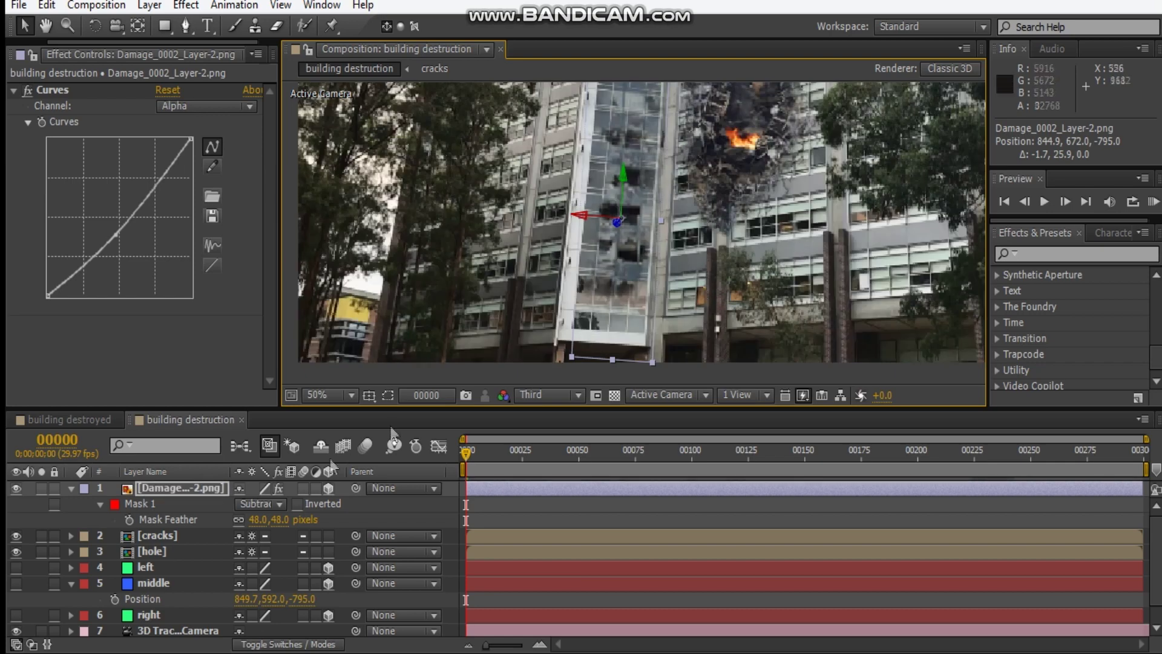
drag(273, 520, 255, 520)
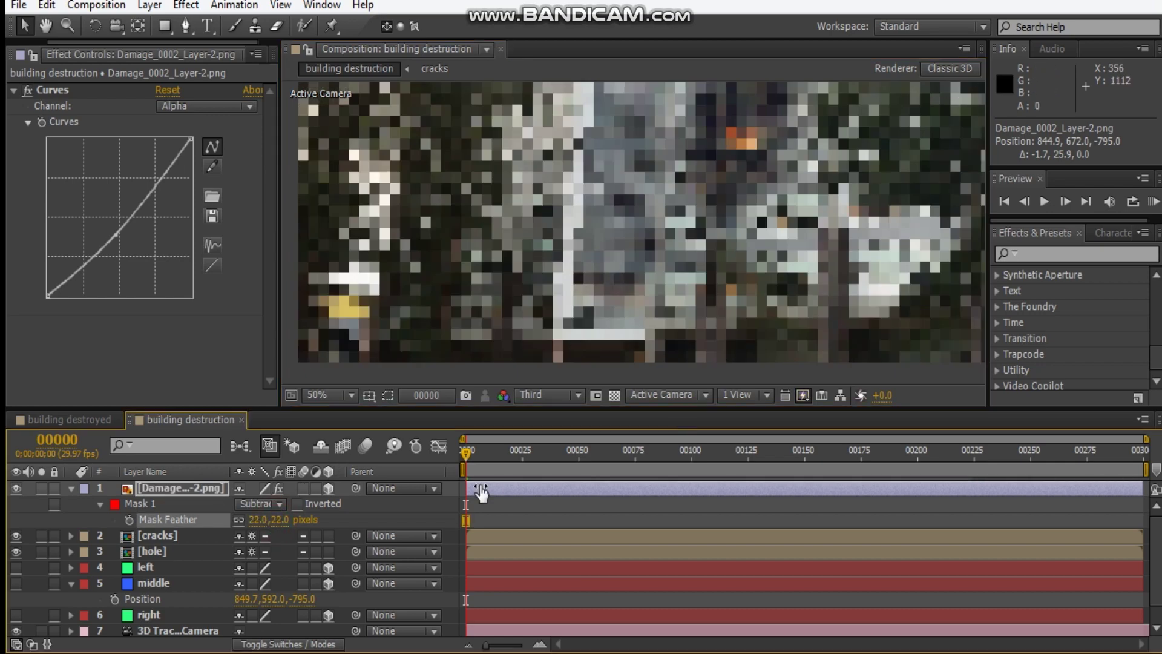
Duplicate the damage layer and move the copy up the tower to about 855.9, 501.3, -795.0
drag(653, 219, 647, 295)
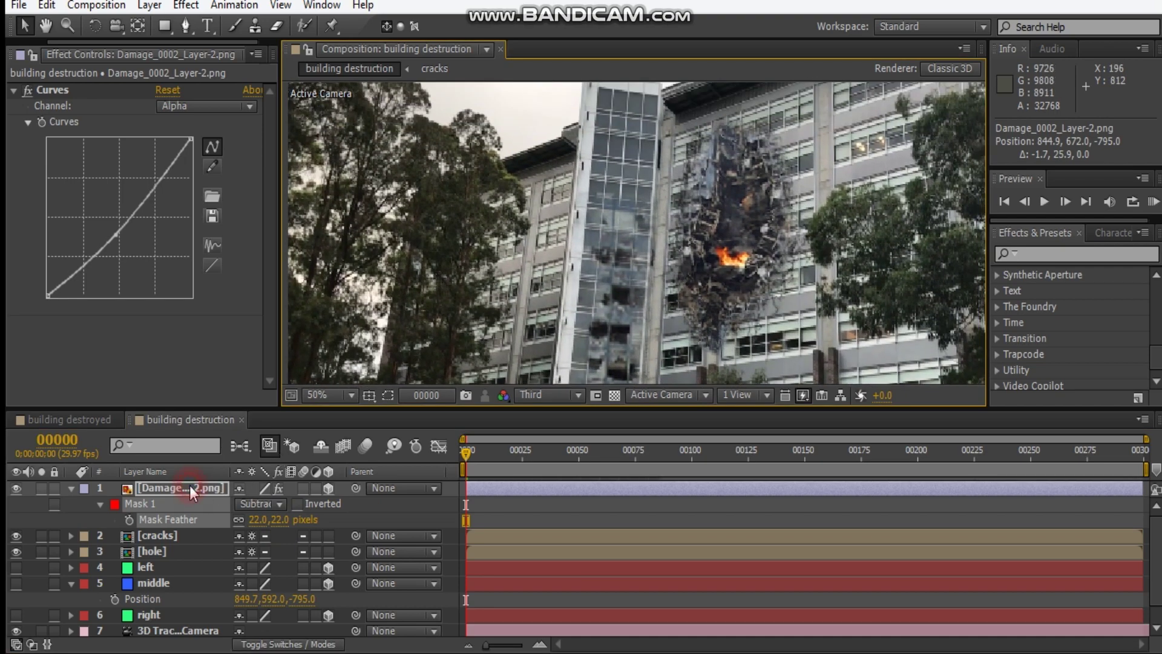
click(190, 487)
key(ctrl+d)
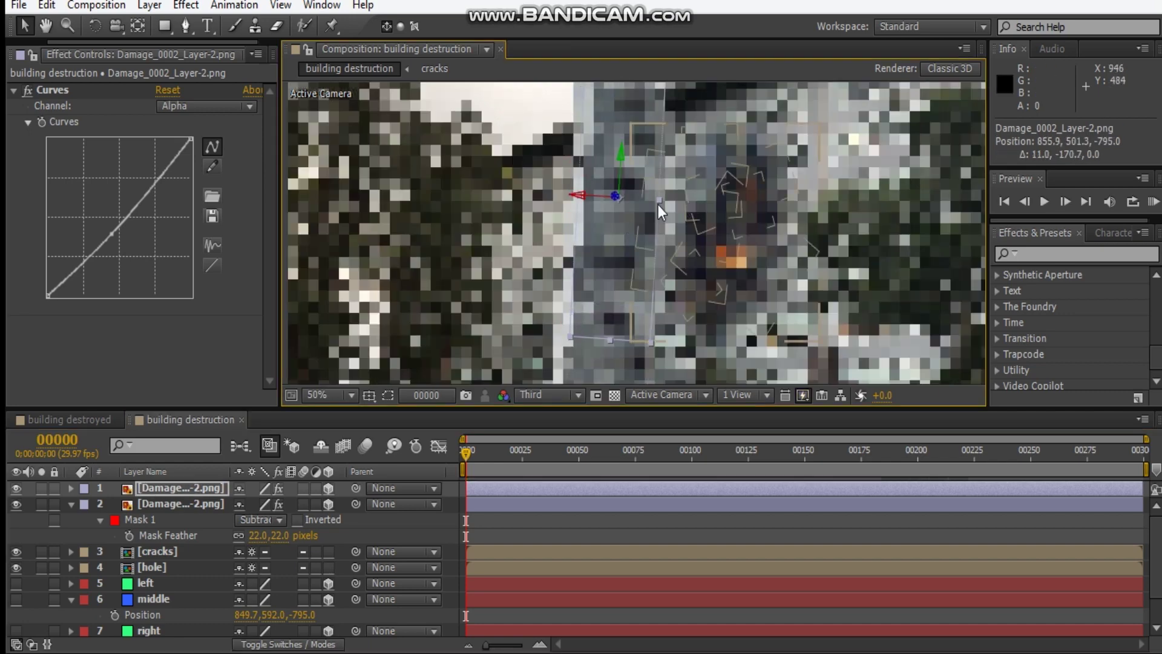
drag(644, 228, 649, 269)
Flip the duplicated damage layer vertically, scaling it to about -97%, -113%, 100%
key(w)
key(c)
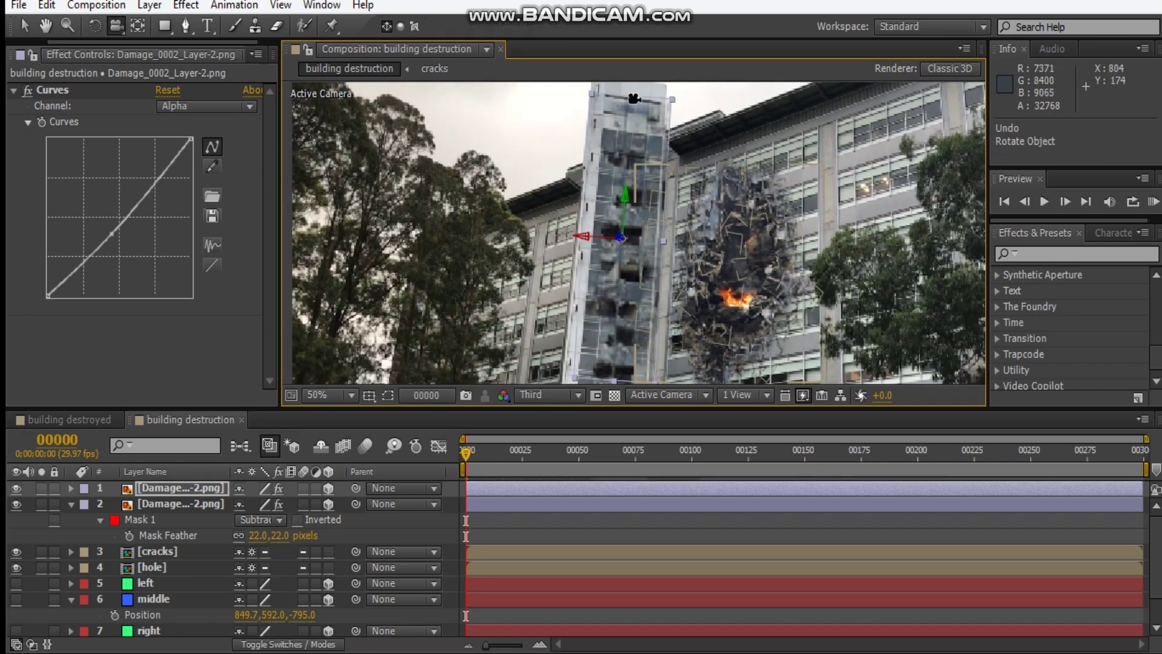
key(v)
drag(633, 96, 606, 397)
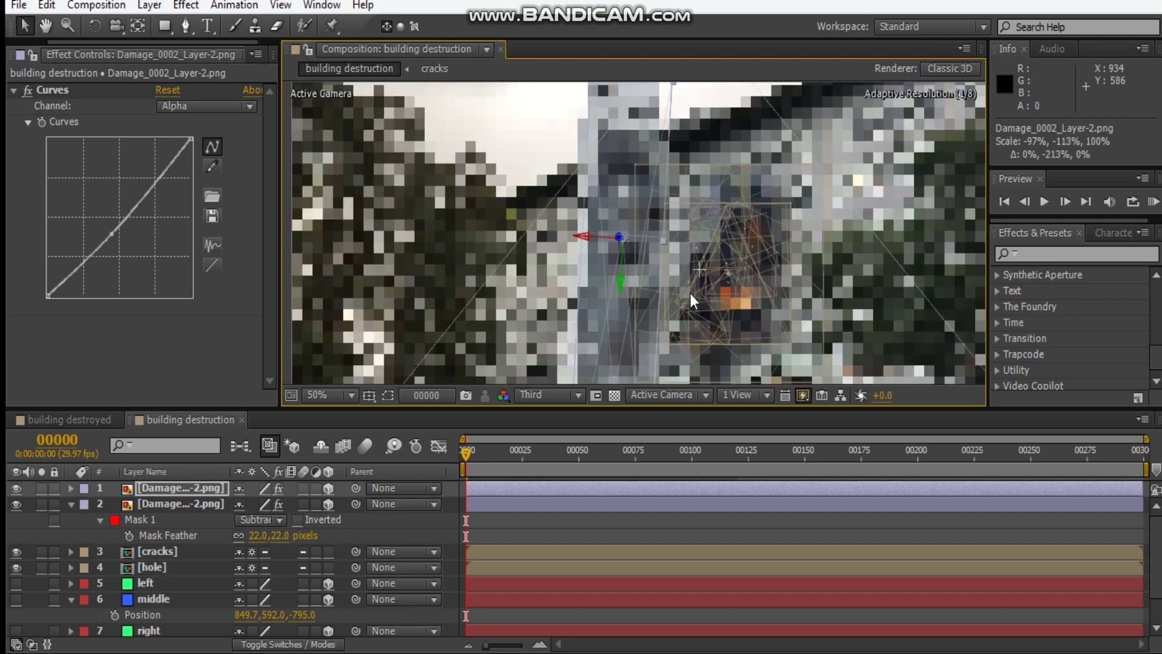
Rotate the flipped copy to an orientation of about 0.6°, 351.0°, 3.7° and align it to the tower at about 863.5, 485.7, -794.9
drag(653, 274, 624, 302)
scroll(630, 205, up, 1)
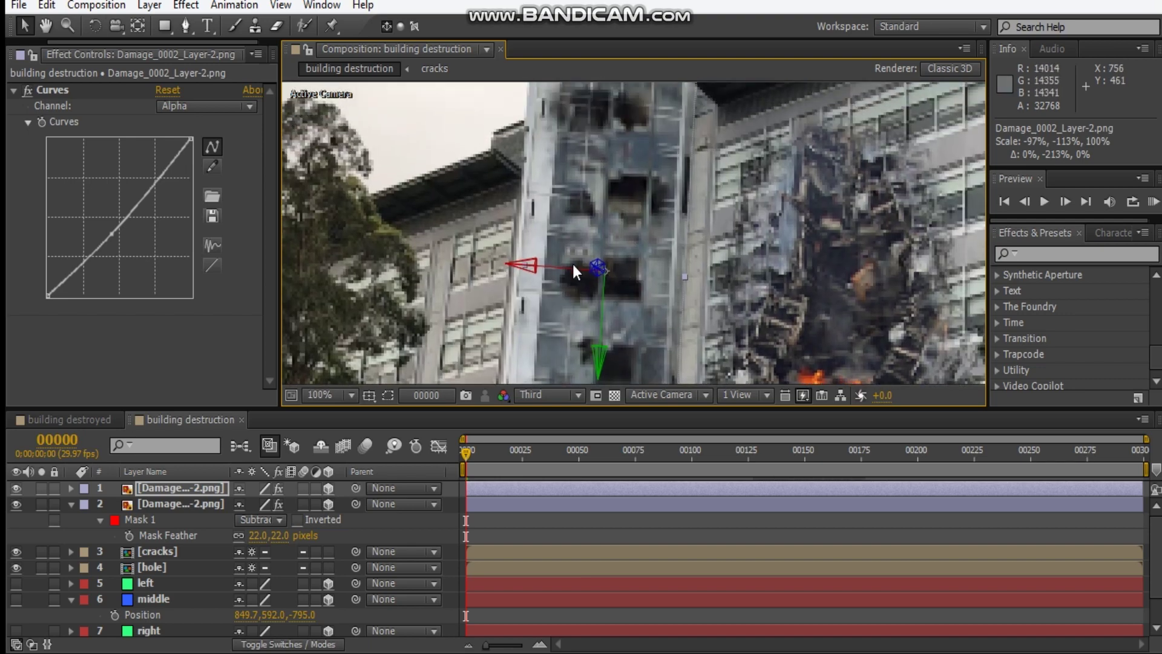
drag(562, 272, 569, 268)
key(w)
drag(610, 349, 600, 349)
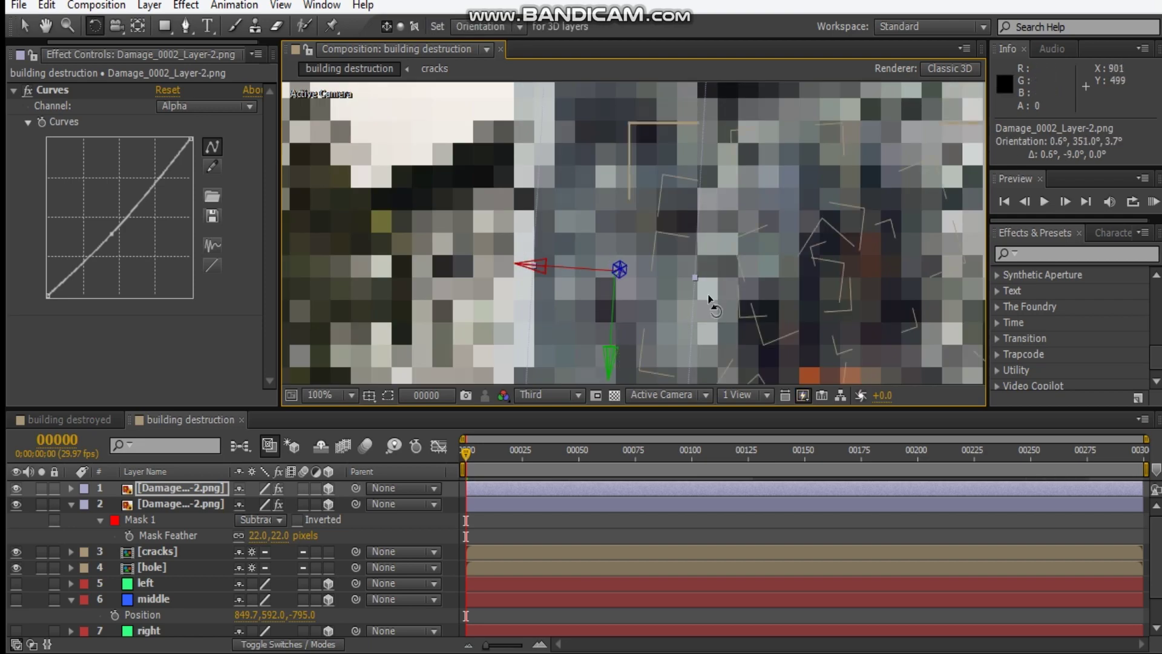
drag(650, 288, 660, 370)
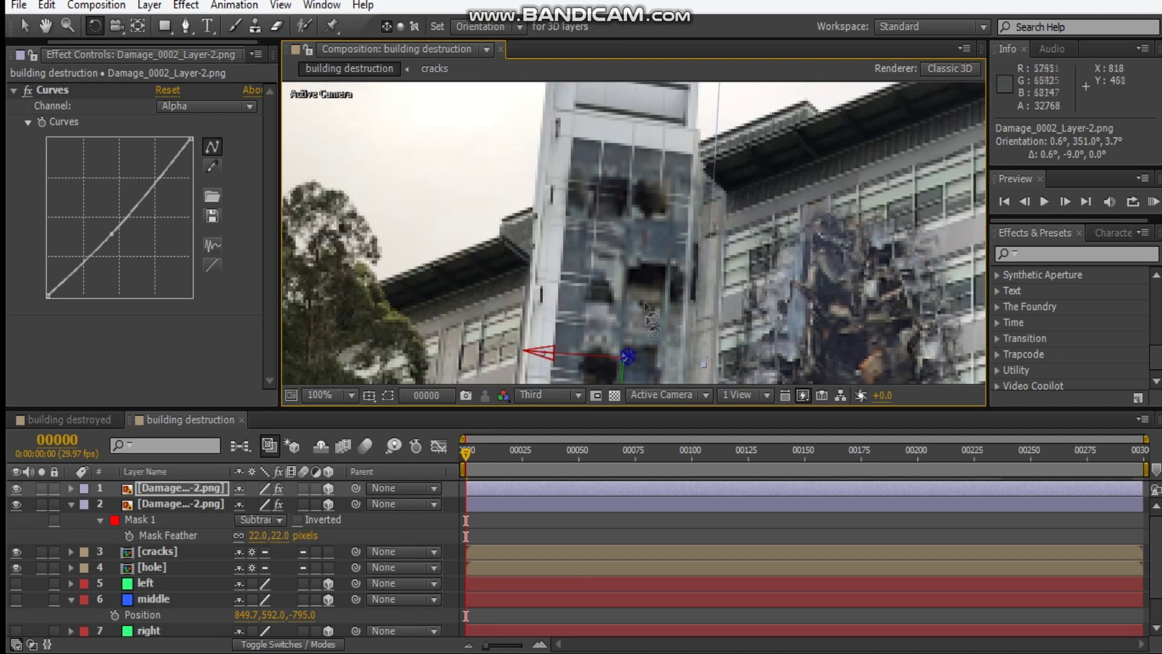
drag(622, 205, 663, 101)
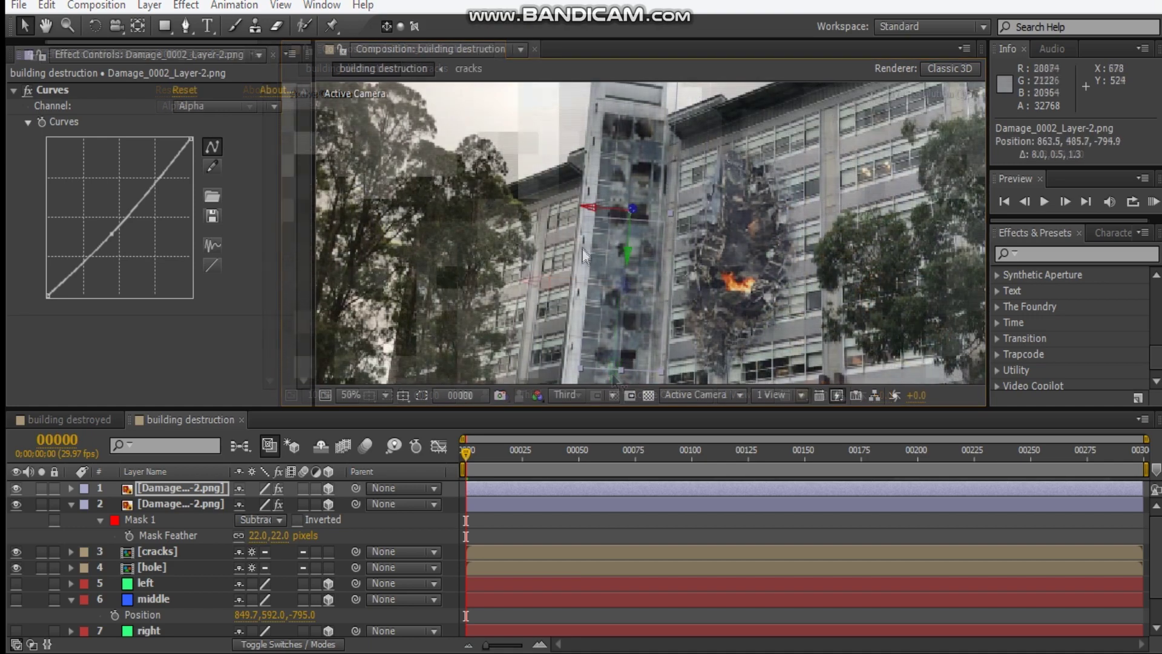
Hide the original damage layer and draw a rounded rectangle mask over the upper windows of the copy
click(15, 504)
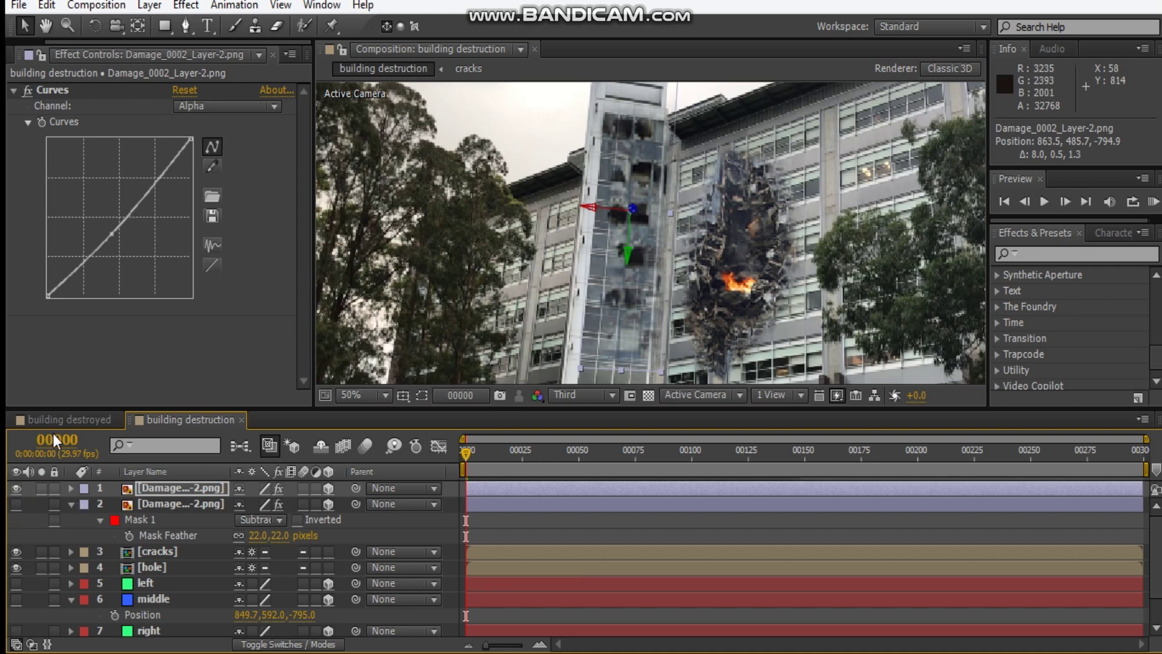
drag(164, 26, 230, 45)
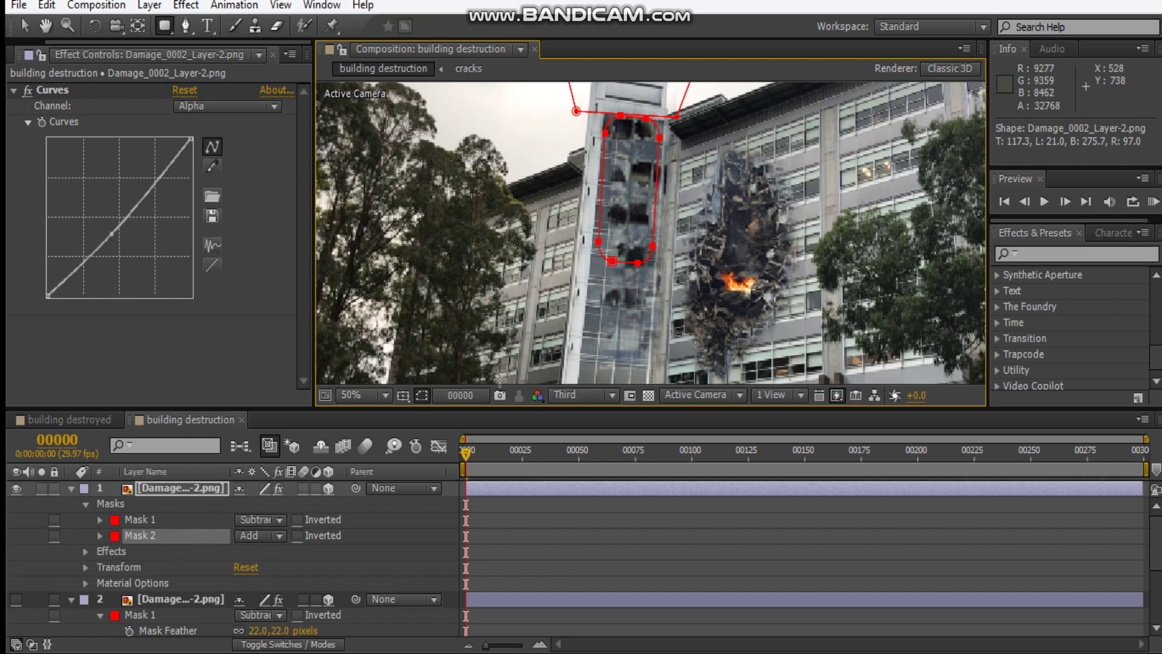
Solo the damage copy and widen its rounded mask to about 119% so it spans the tower's full width
click(44, 488)
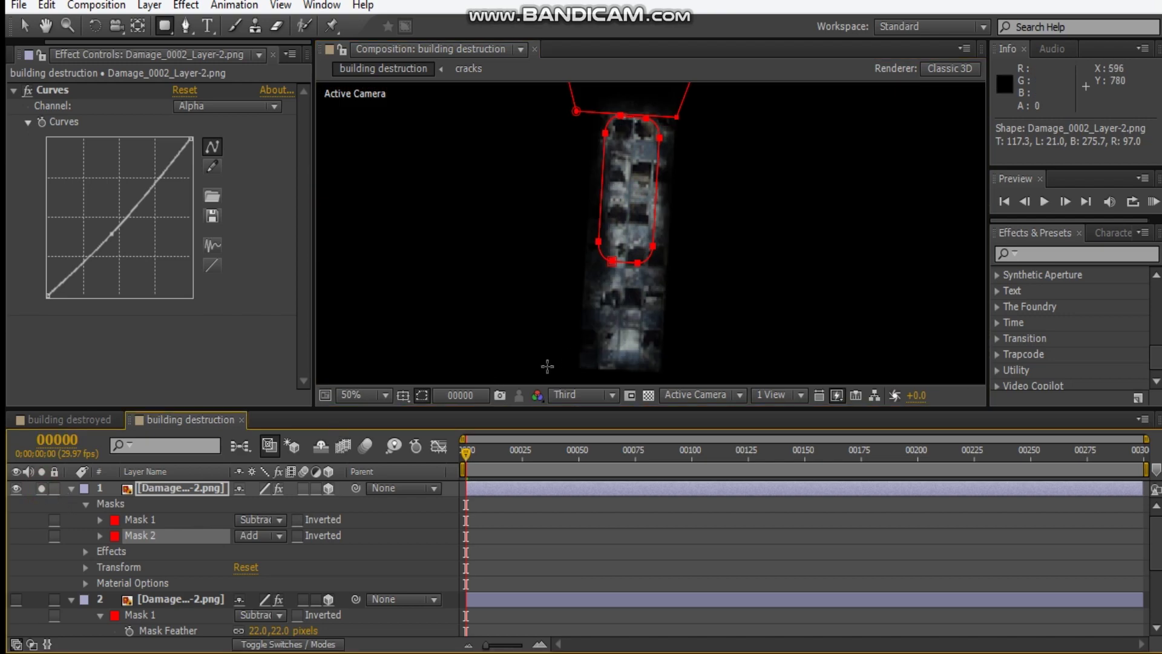
key(v)
double_click(634, 264)
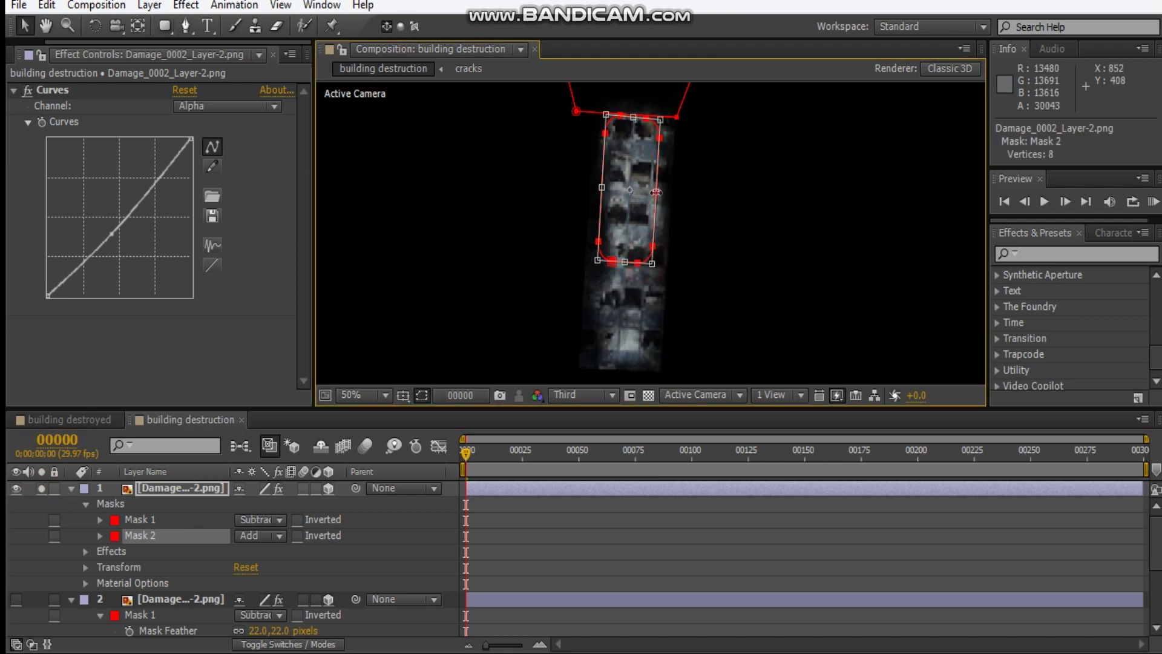
drag(656, 192, 589, 187)
click(600, 188)
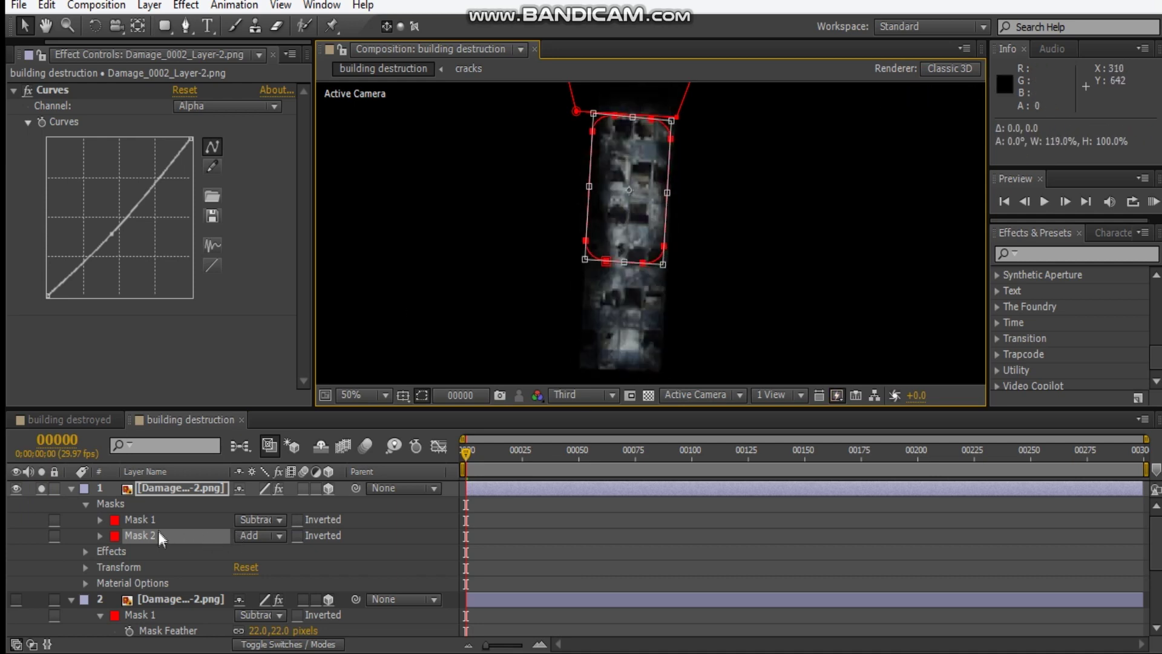
Delete the inherited subtracting mask from the copy and feather the rounded mask by 31 pixels
drag(162, 539, 178, 517)
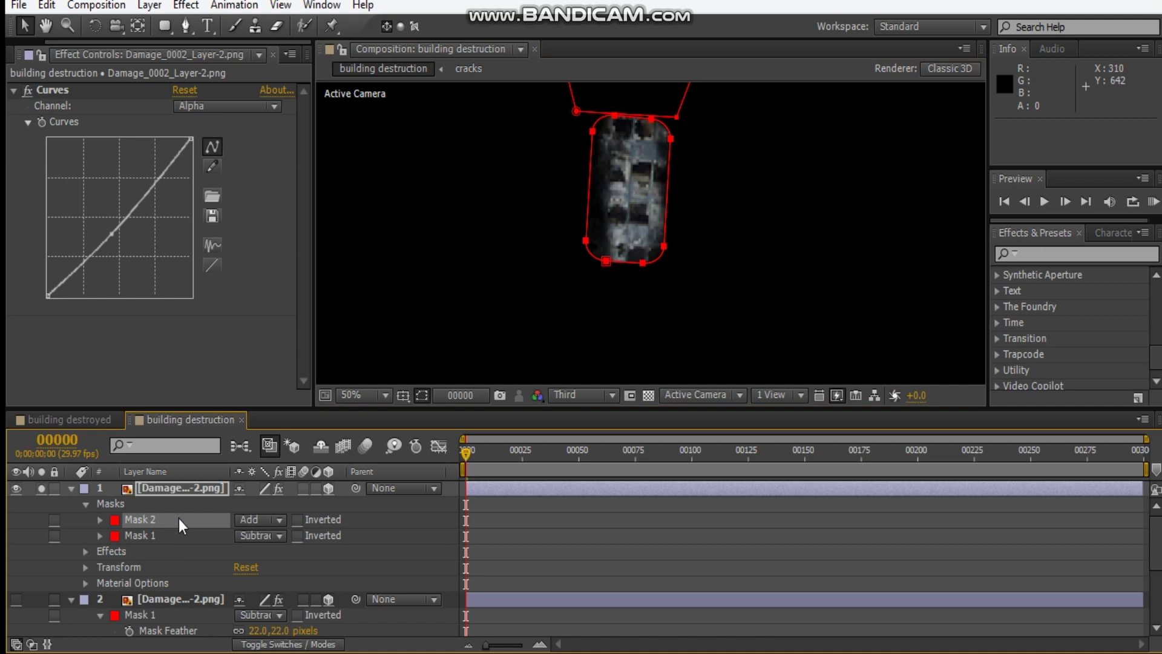
click(173, 535)
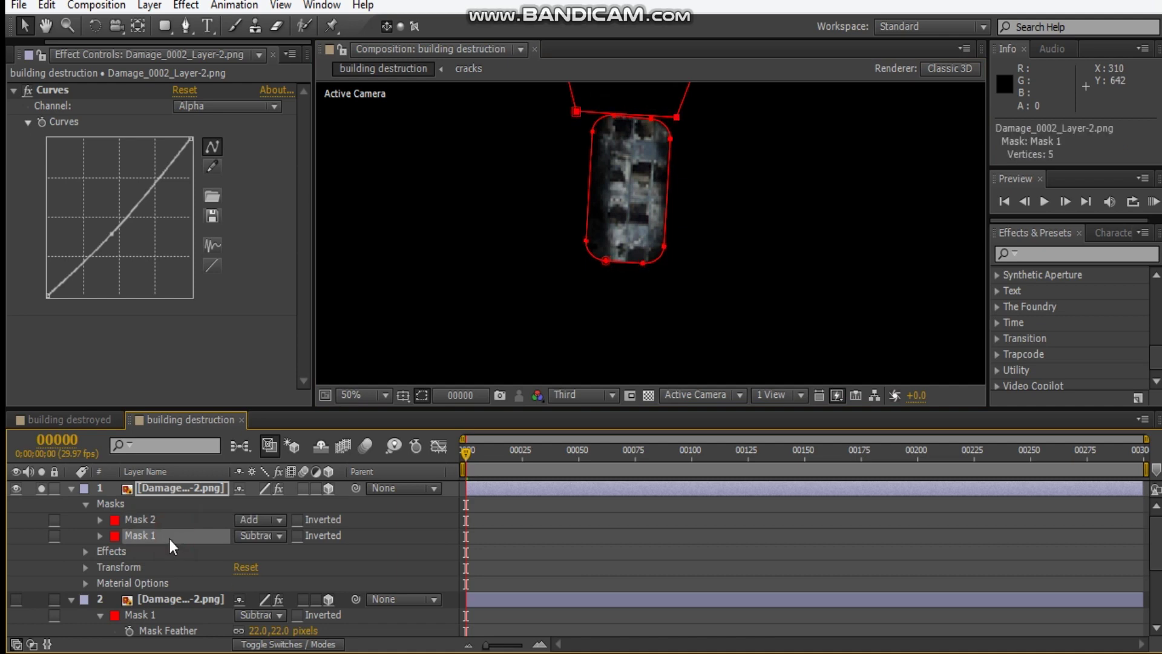
key(Delete)
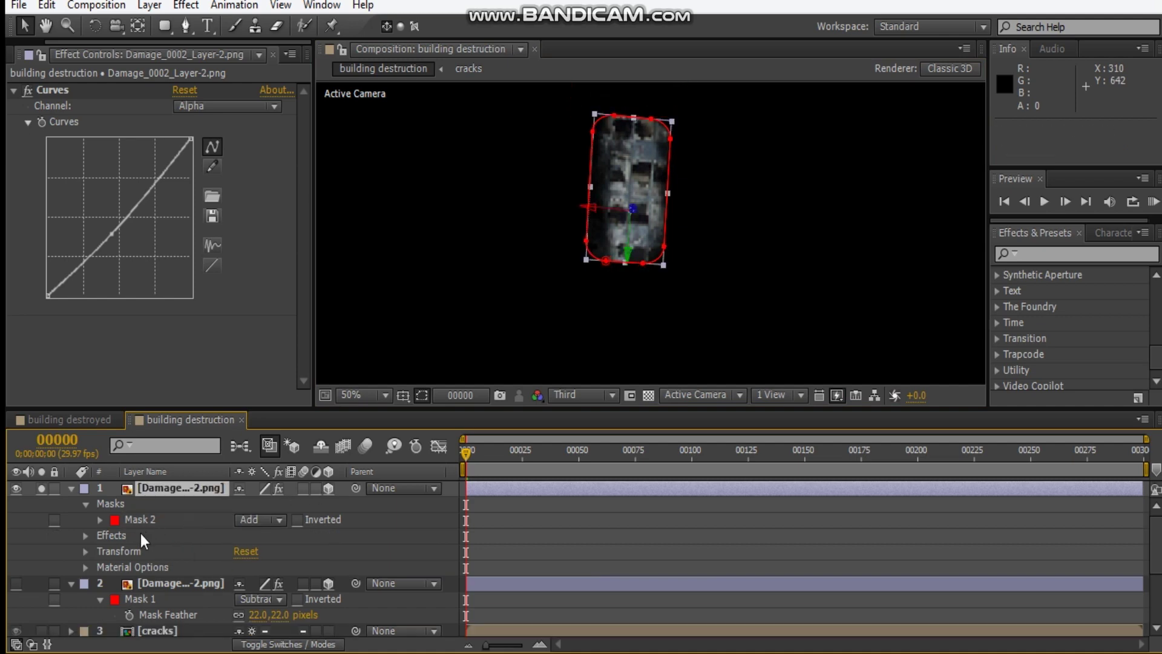
key(f)
drag(266, 519, 319, 522)
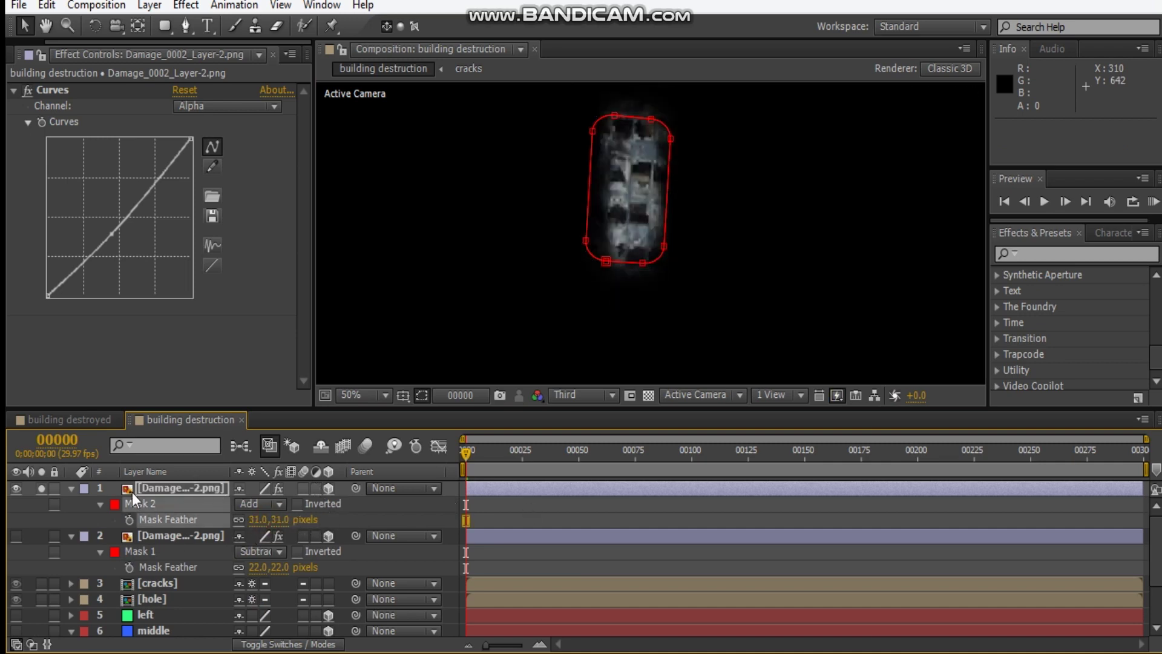
Unsolo the damage copy, collapse its mask properties, and show the original damage layer again
click(42, 489)
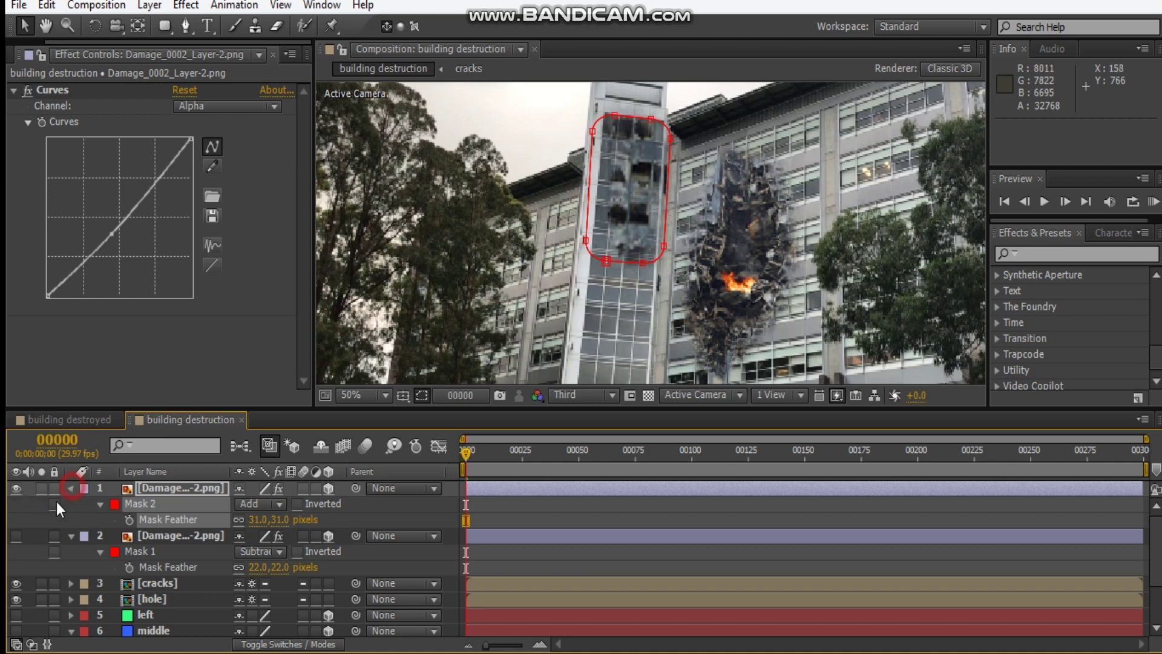
click(70, 488)
click(503, 431)
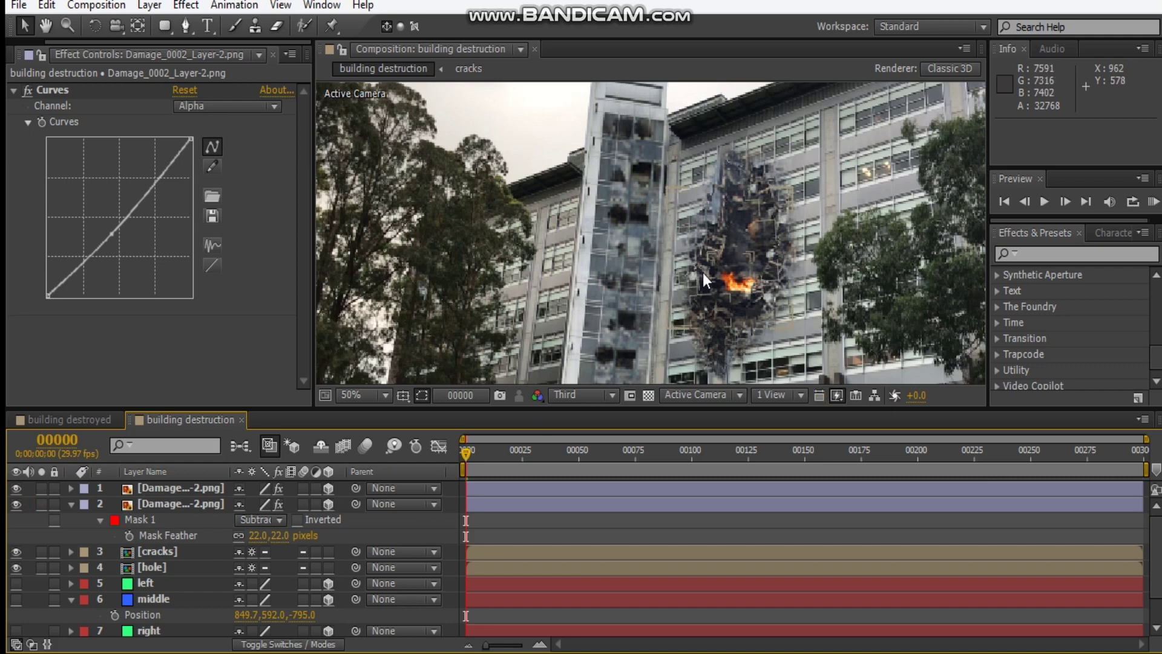
Examine how the two damage layers meet and blend along the full height of the glass tower
scroll(703, 272, down, 2)
drag(706, 243, 718, 207)
scroll(718, 219, up, 2)
drag(632, 245, 631, 279)
scroll(685, 212, up, 2)
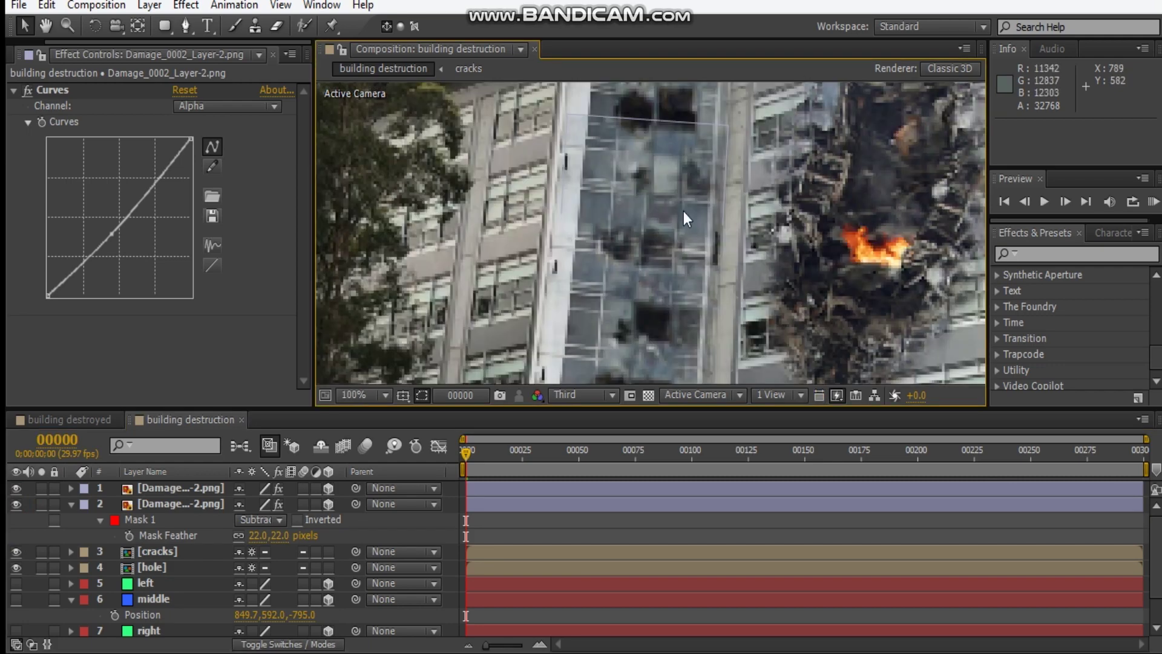
click(687, 238)
scroll(689, 244, down, 2)
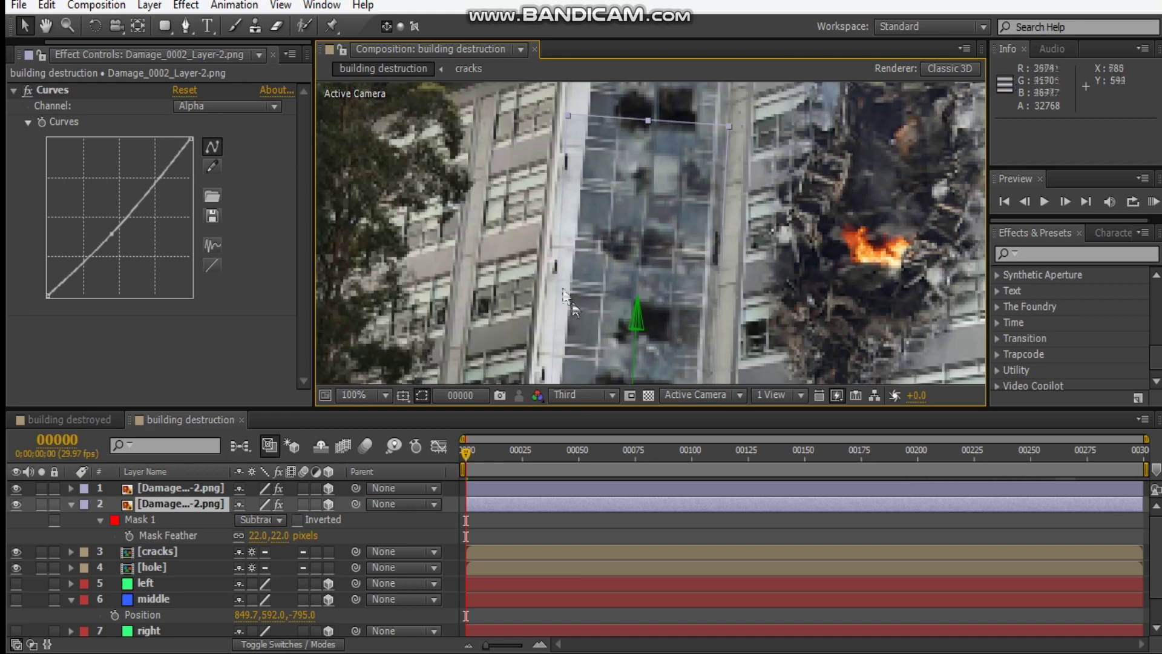
key(comma)
key(comma)
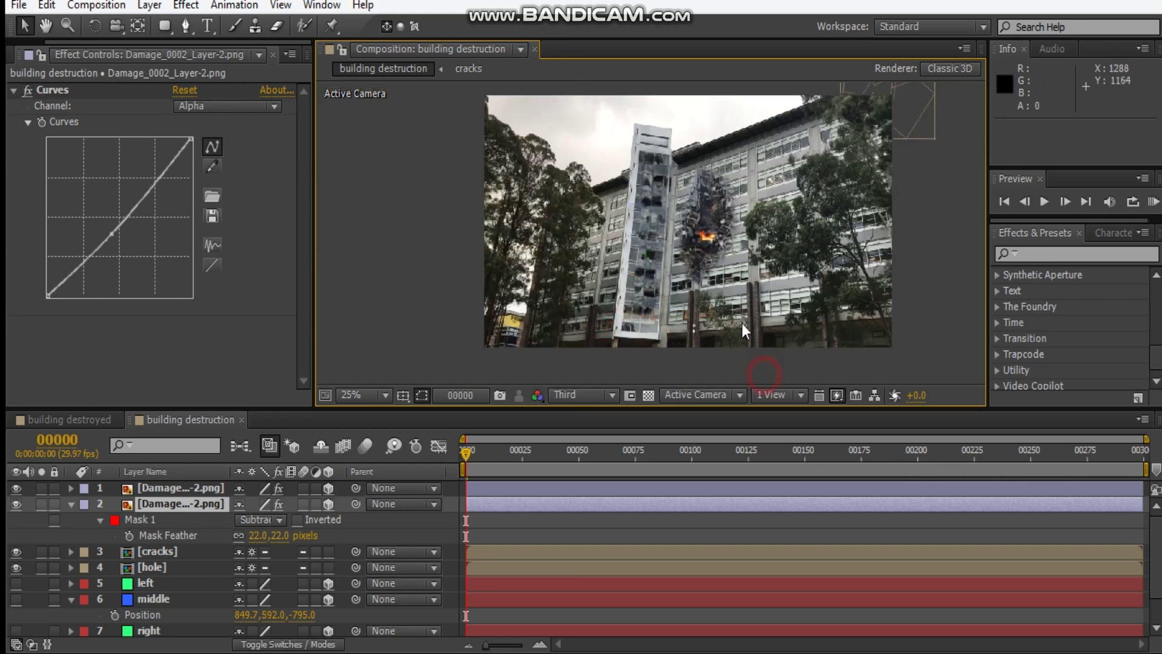
Move the upper damage copy down the tower to a position of about 860.0, 540.7, -794.9
scroll(668, 183, up, 4)
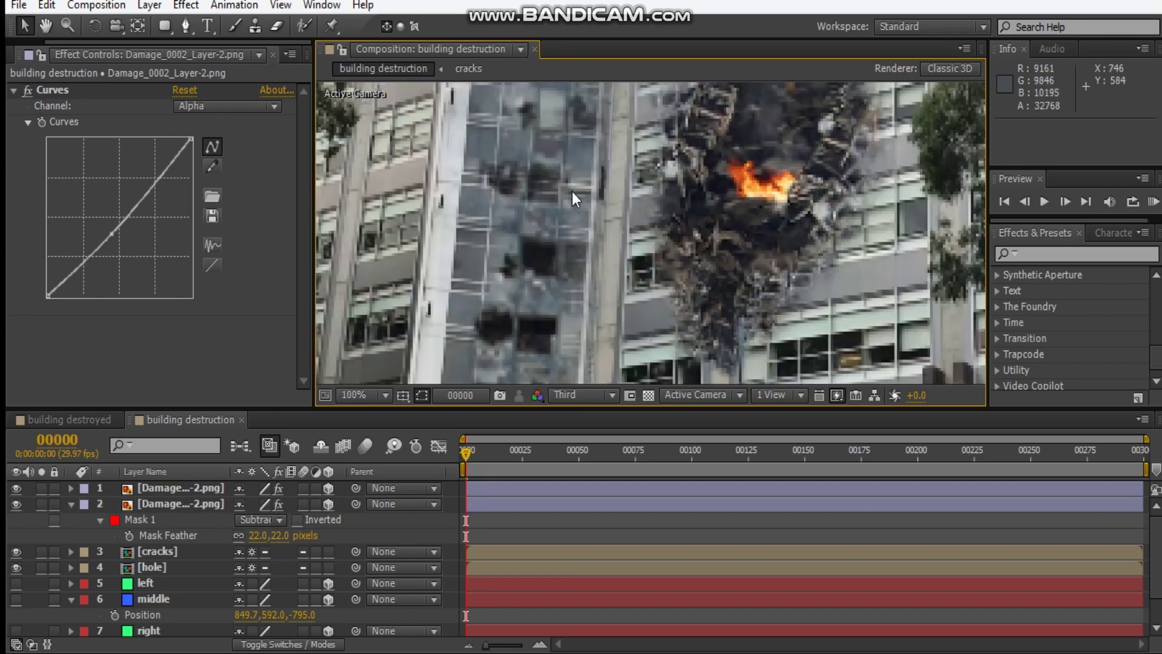
click(612, 269)
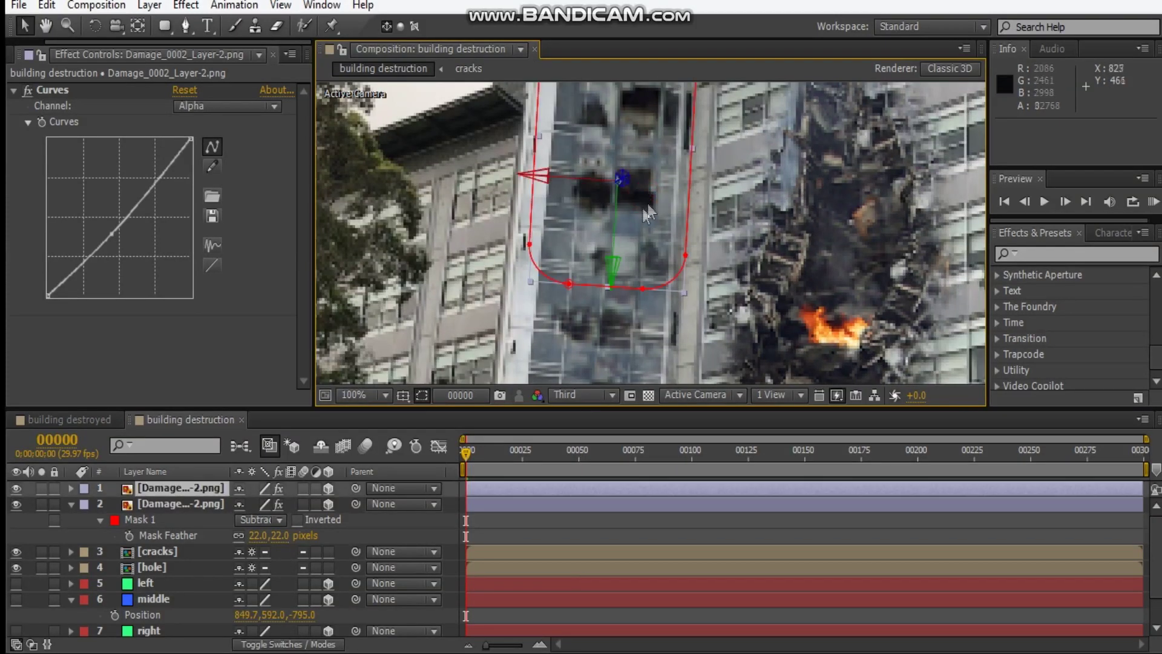
drag(613, 273, 607, 360)
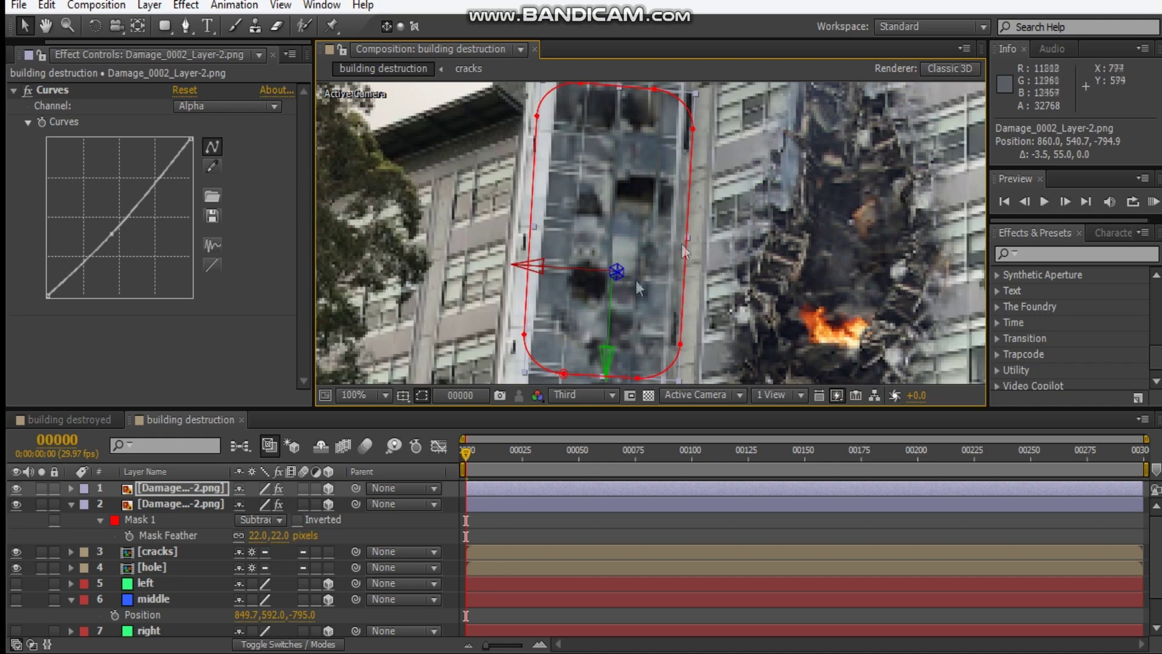
scroll(639, 289, down, 2)
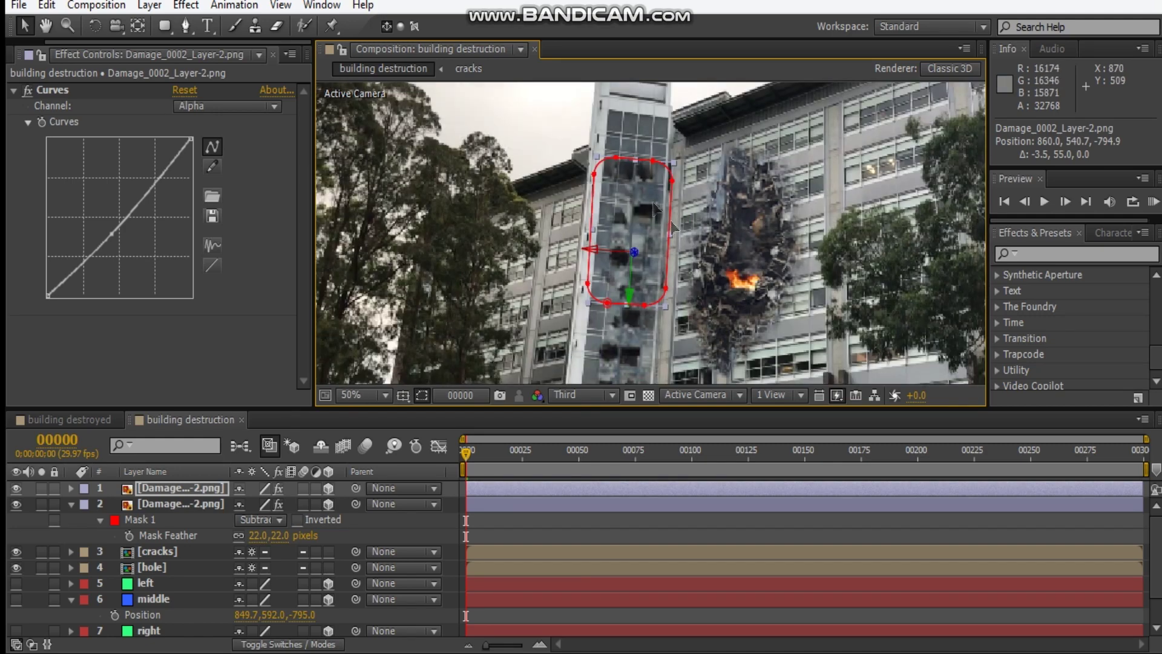
Stretch the copy's rounded mask upward to about 131.7% of its height so it reveals more damage
click(623, 160)
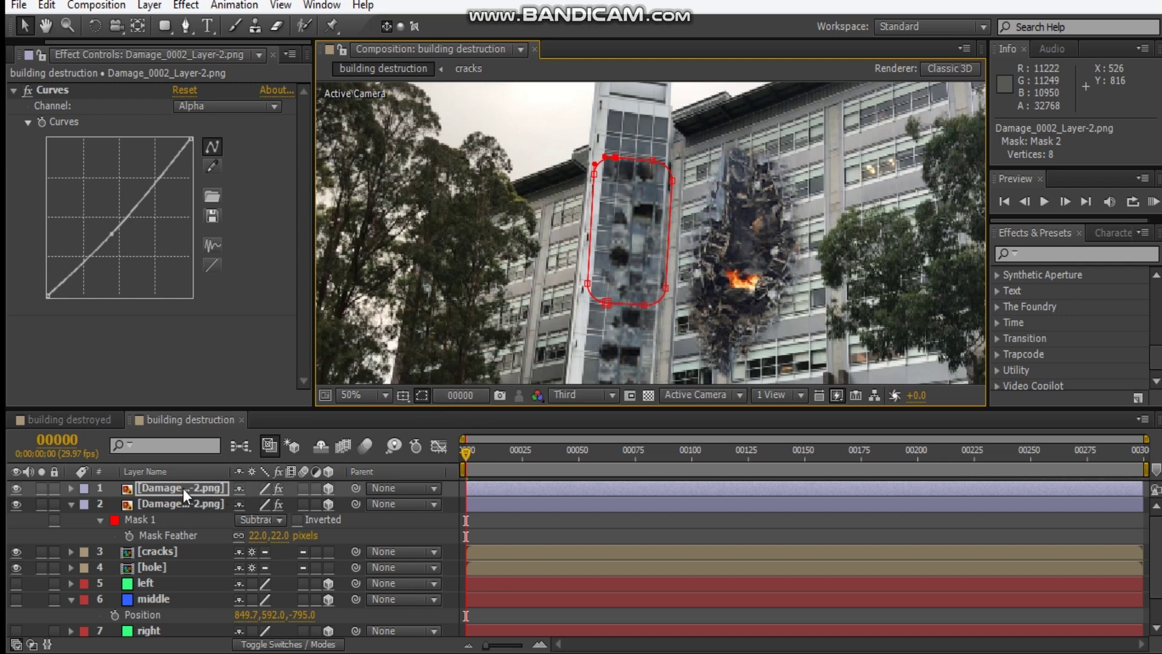
key(m)
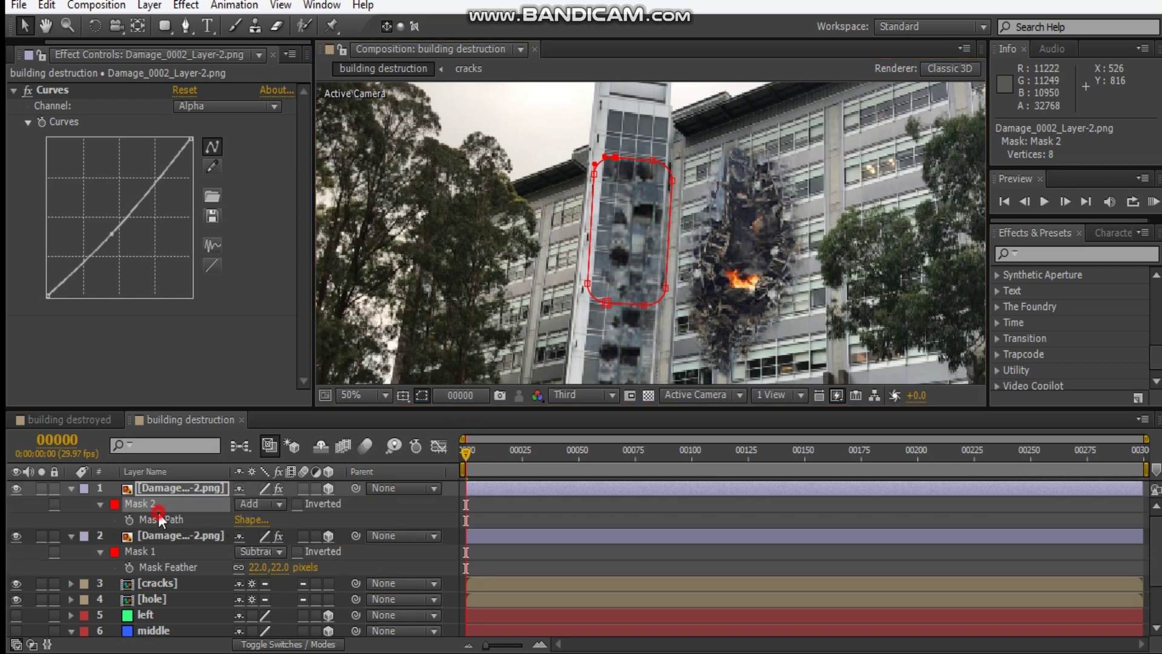
double_click(667, 237)
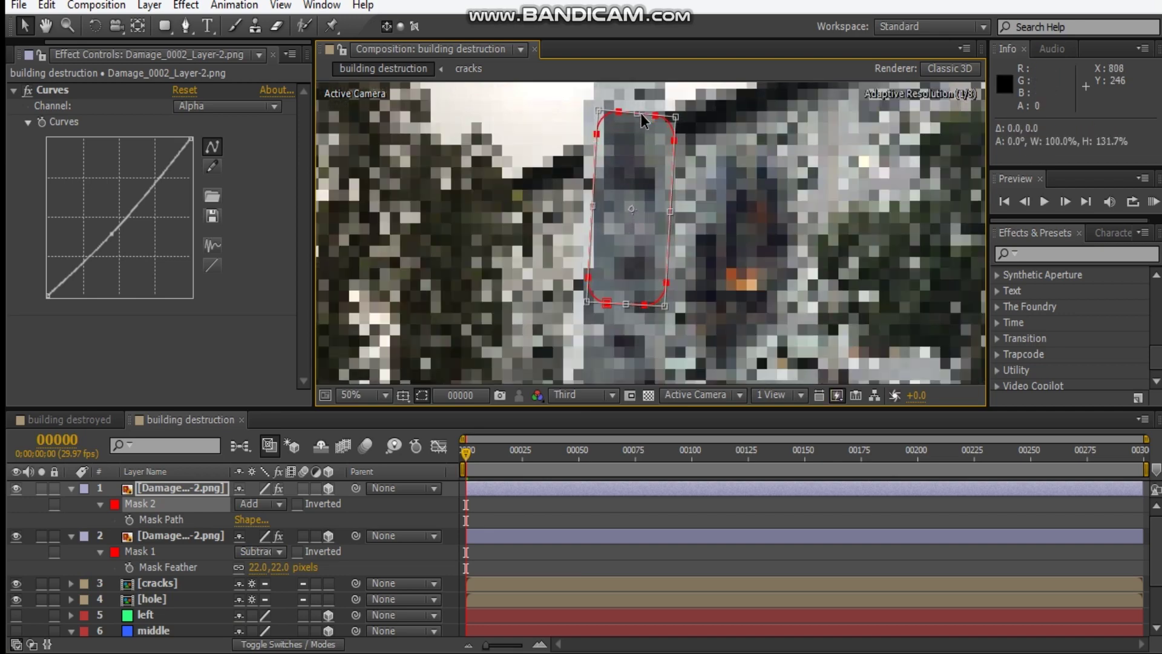
drag(667, 227, 679, 144)
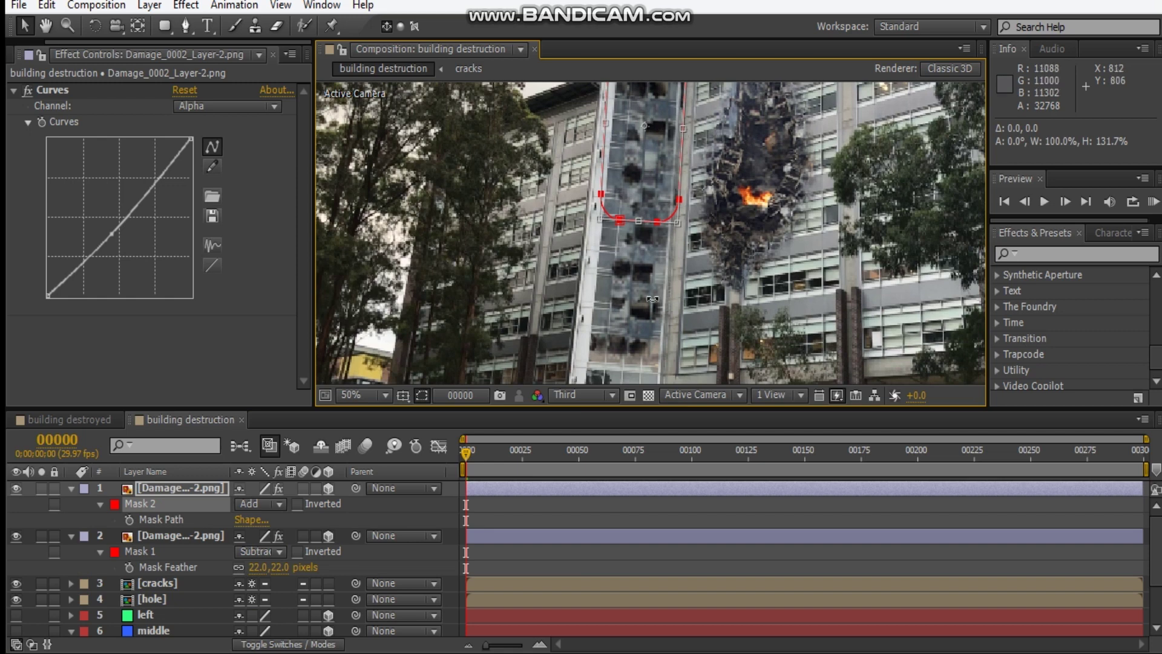
key(Return)
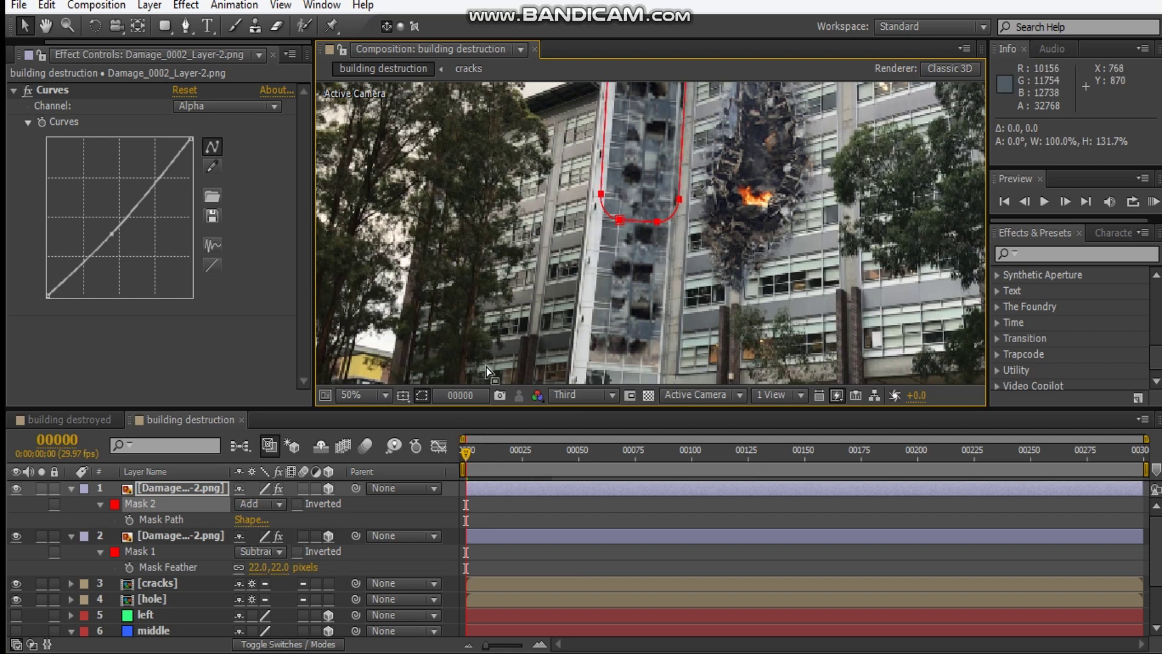
Shift the original damage layer down and sideways on the tower to about 847.6, 708.3, -795.0
click(170, 551)
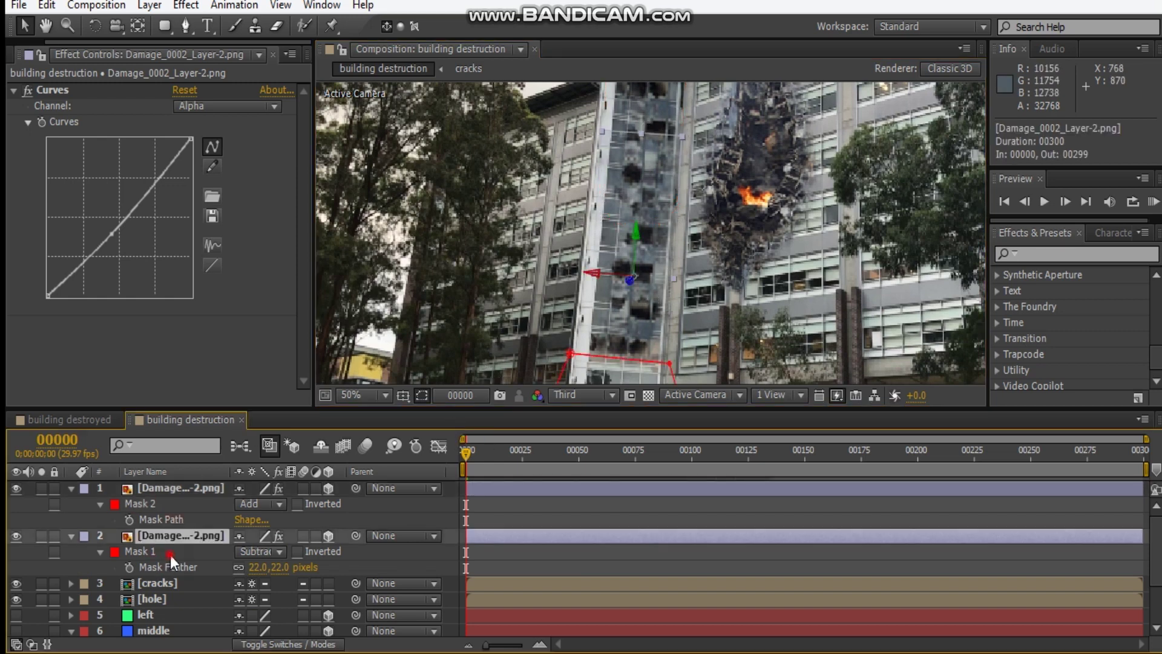
click(626, 226)
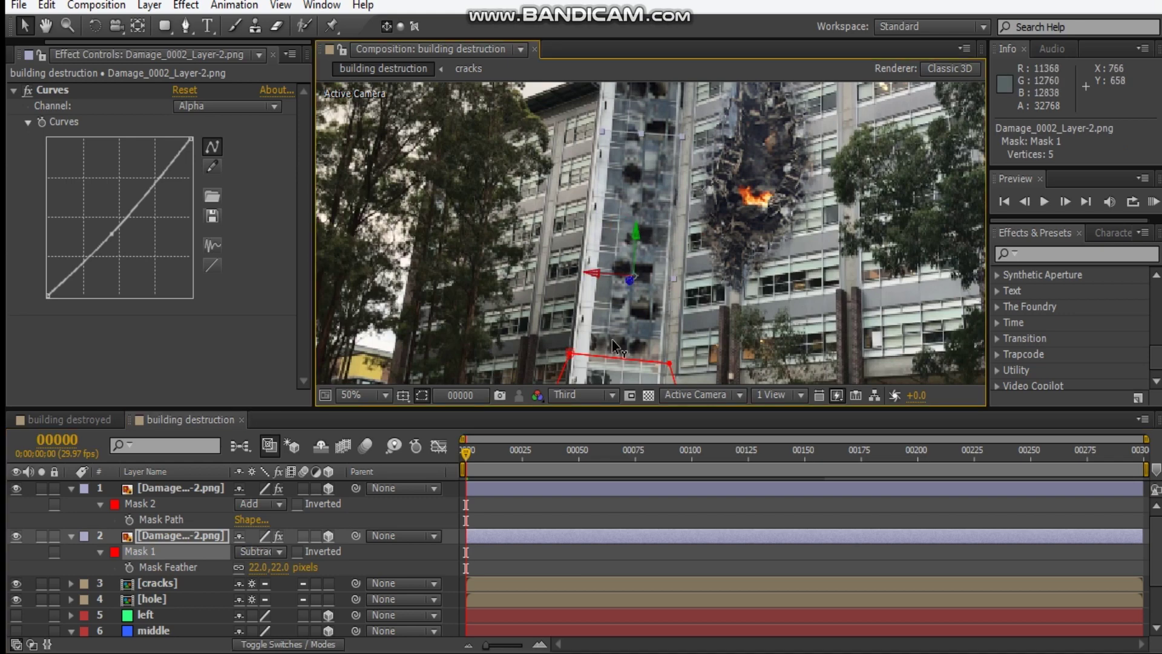
drag(637, 236, 681, 257)
scroll(640, 242, up, 2)
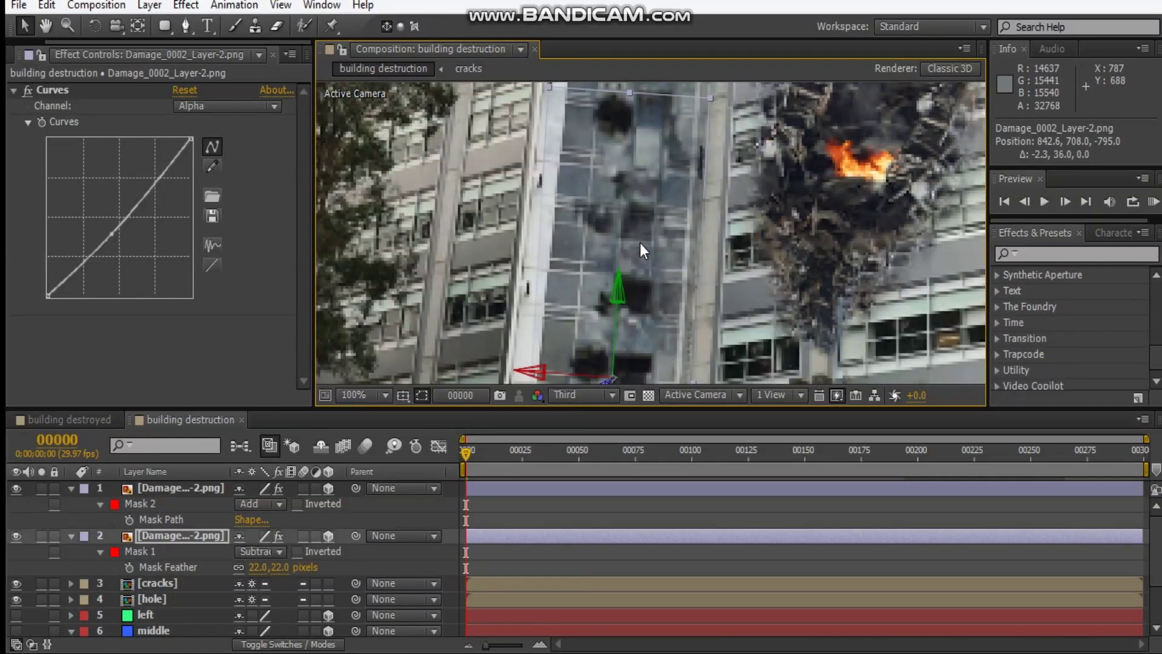
drag(539, 371, 546, 370)
scroll(749, 226, down, 2)
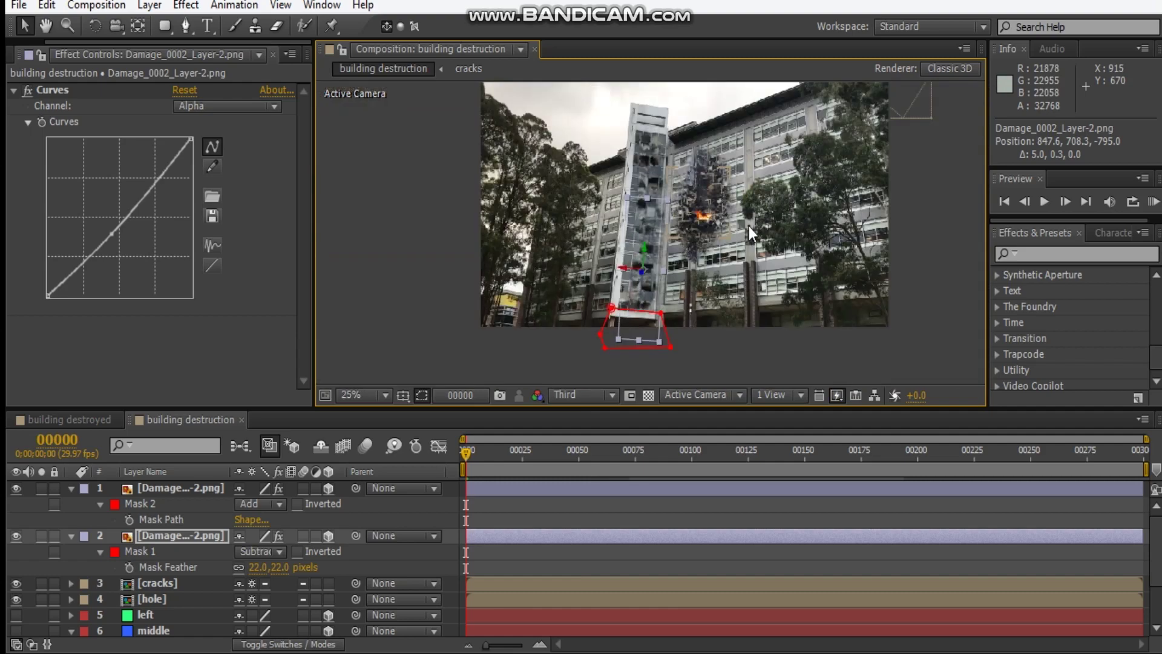
Raise the original damage layer along the tower to about 851.5, 648.2, -795.0
scroll(696, 303, up, 4)
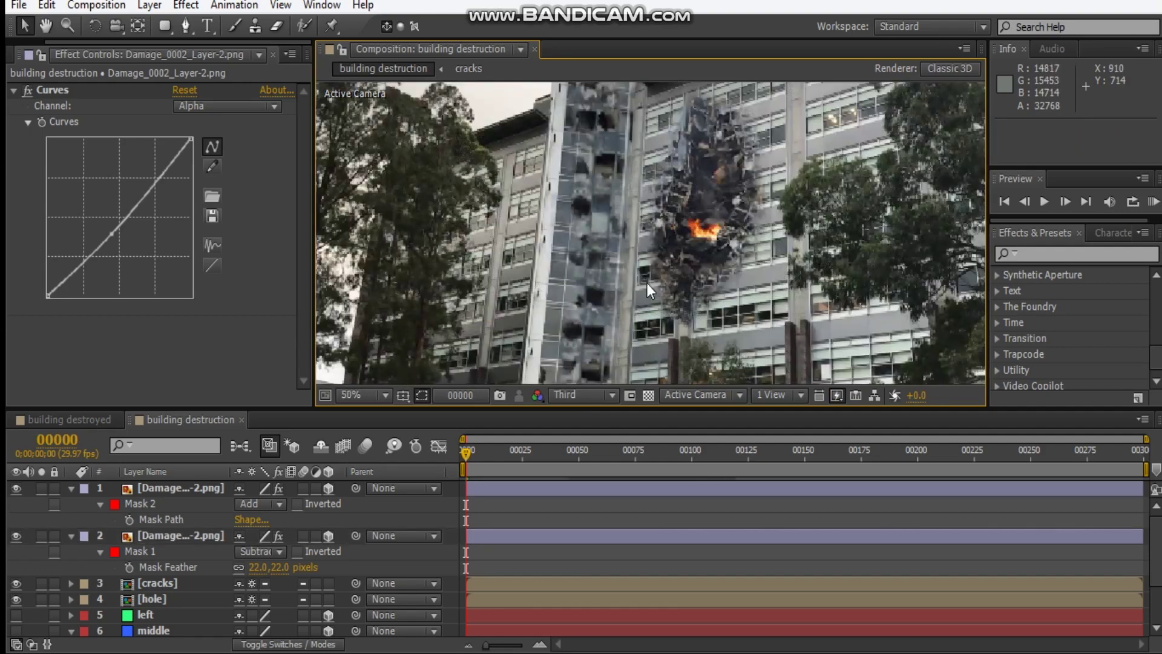
scroll(612, 241, down, 1)
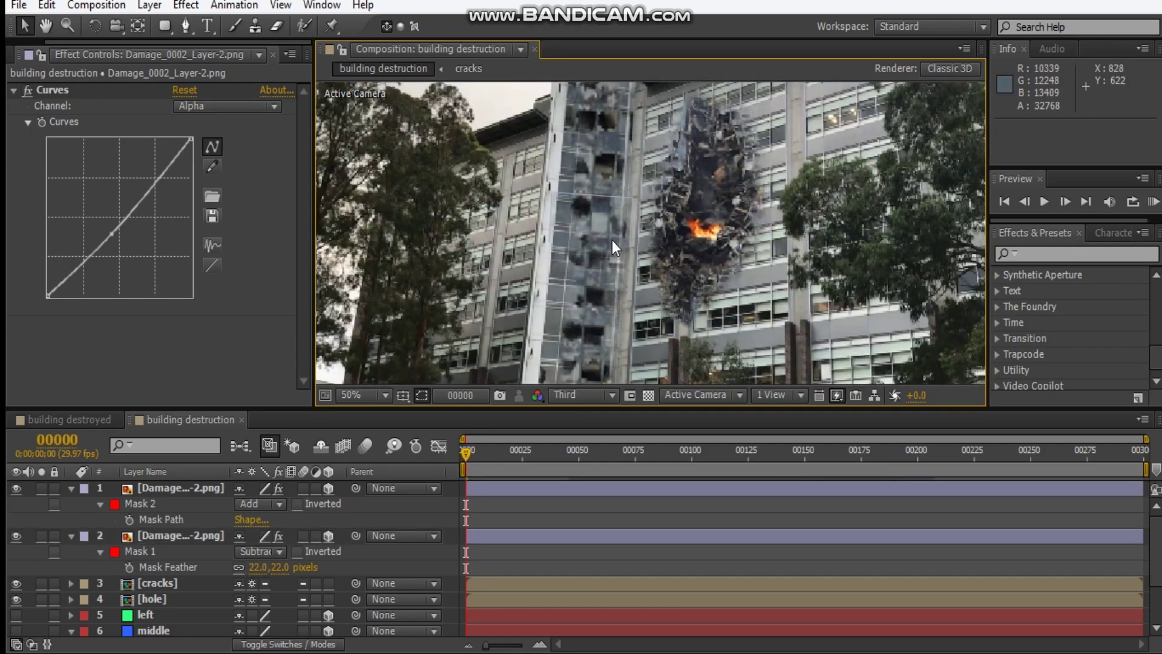
click(579, 286)
drag(587, 300, 590, 275)
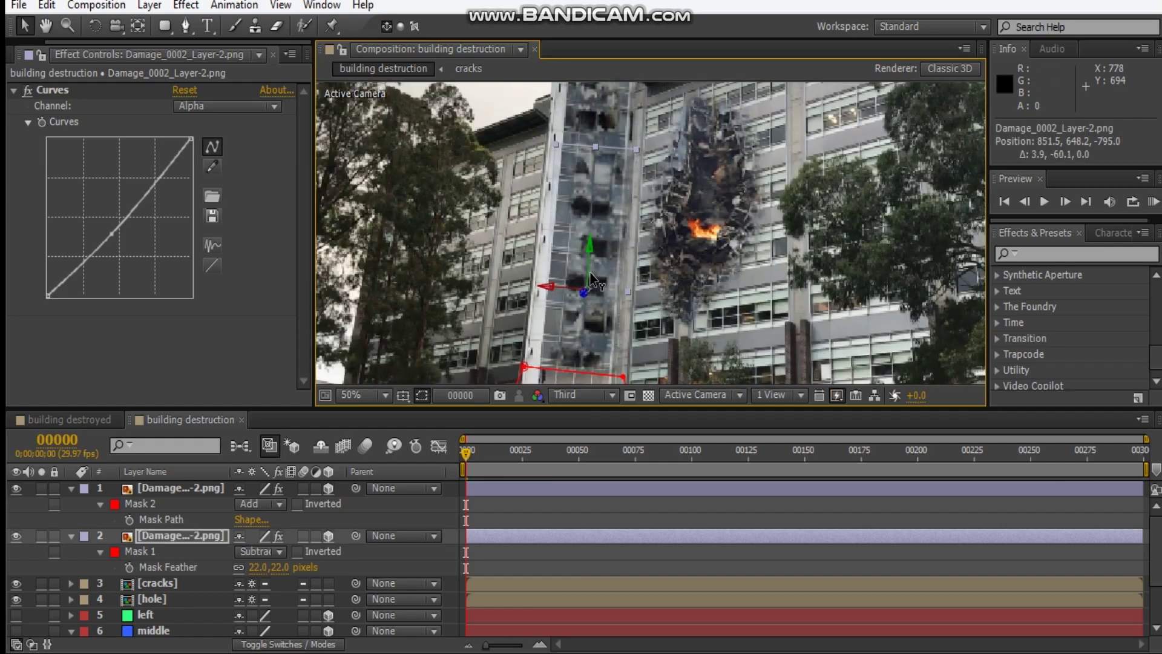
key(comma)
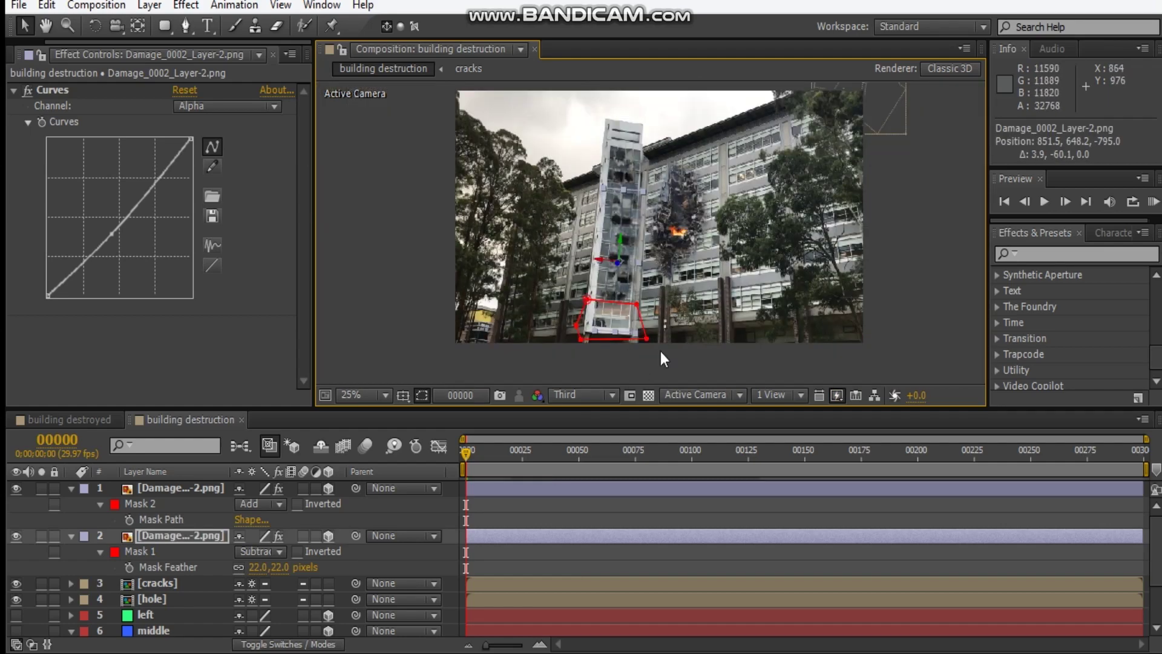
Move the original damage layer's subtracting mask down by about 34 pixels to reveal damage nearer the tower's base
scroll(659, 282, up, 4)
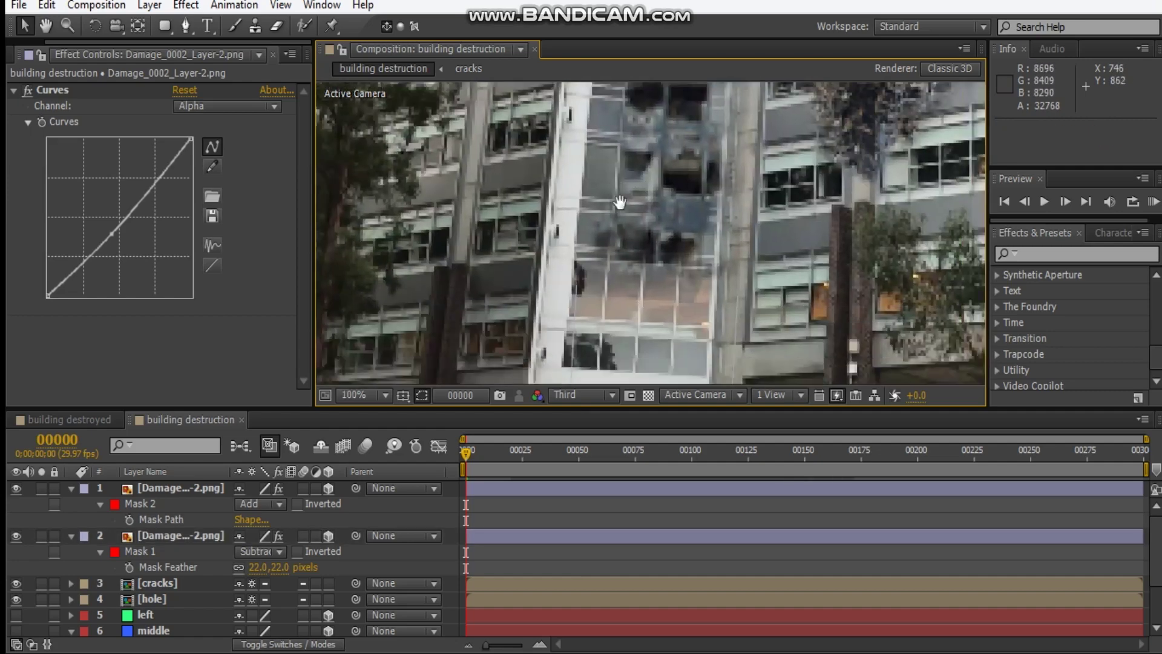
drag(619, 202, 591, 171)
click(177, 548)
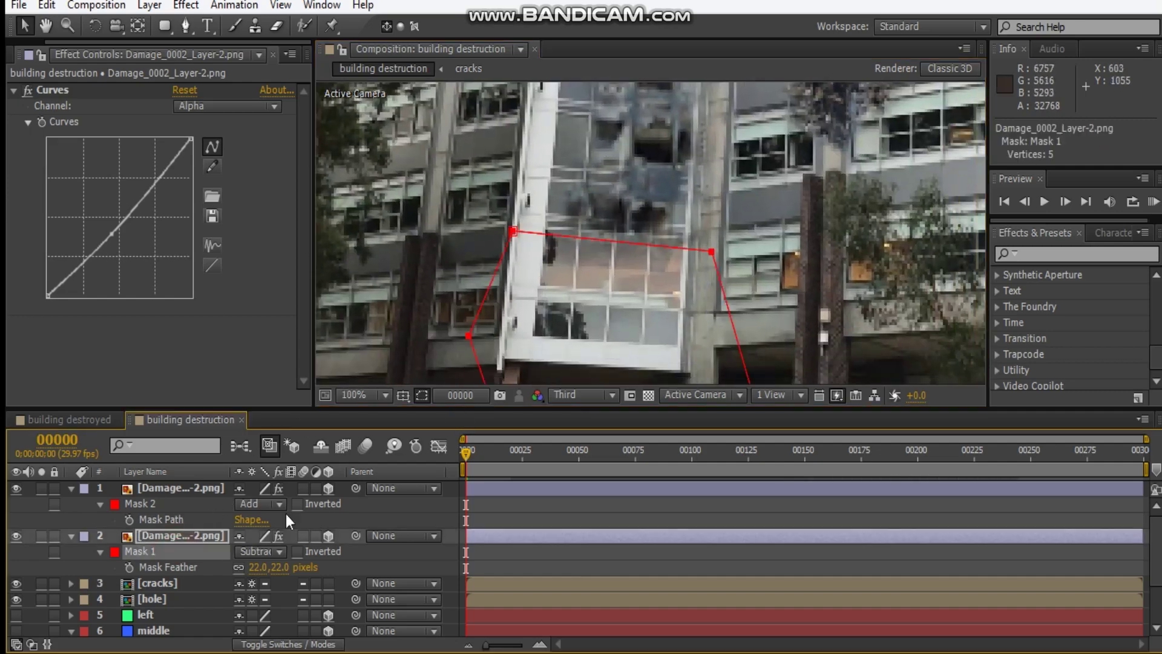
double_click(630, 240)
drag(630, 240, 639, 322)
key(Return)
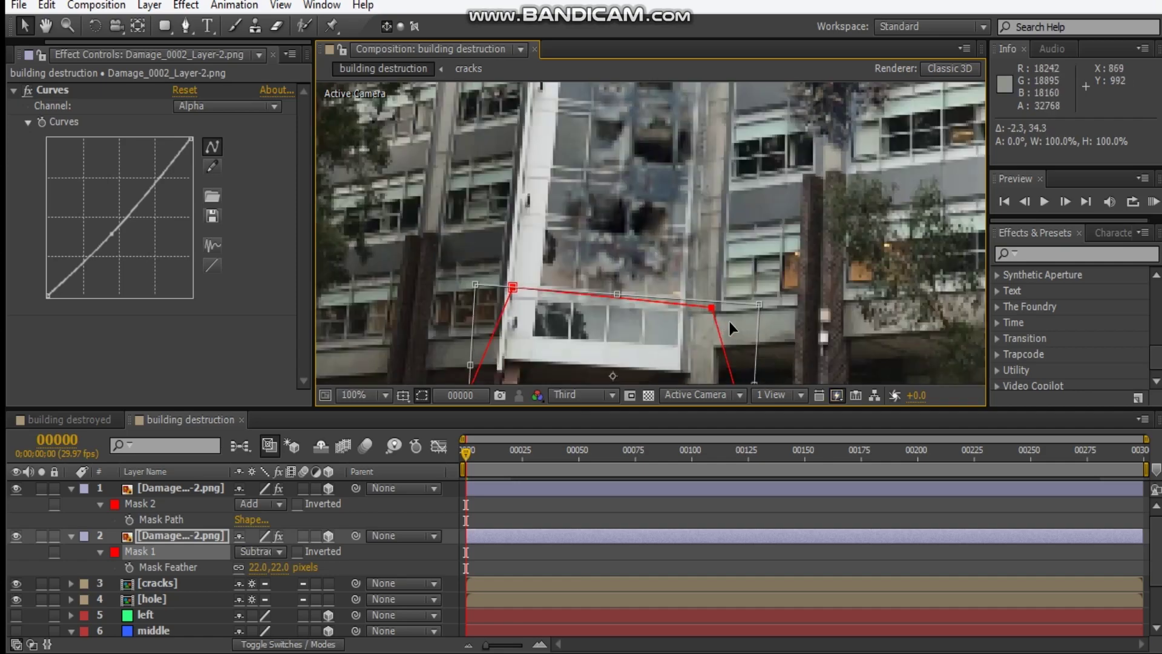
scroll(700, 329, down, 4)
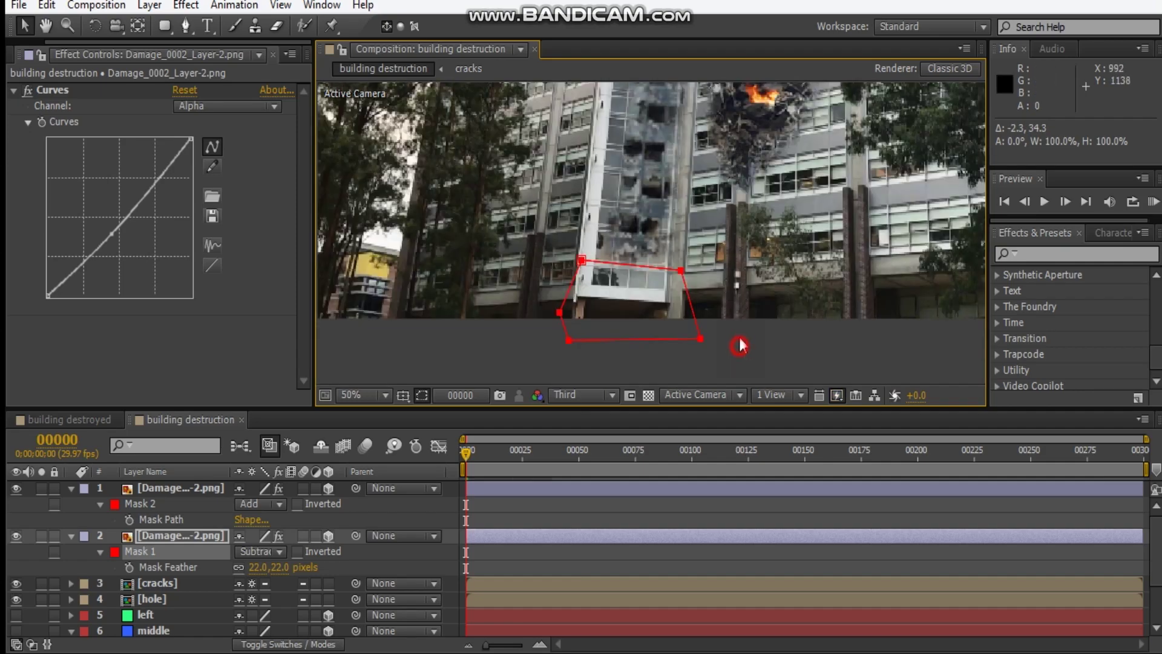
scroll(706, 239, up, 4)
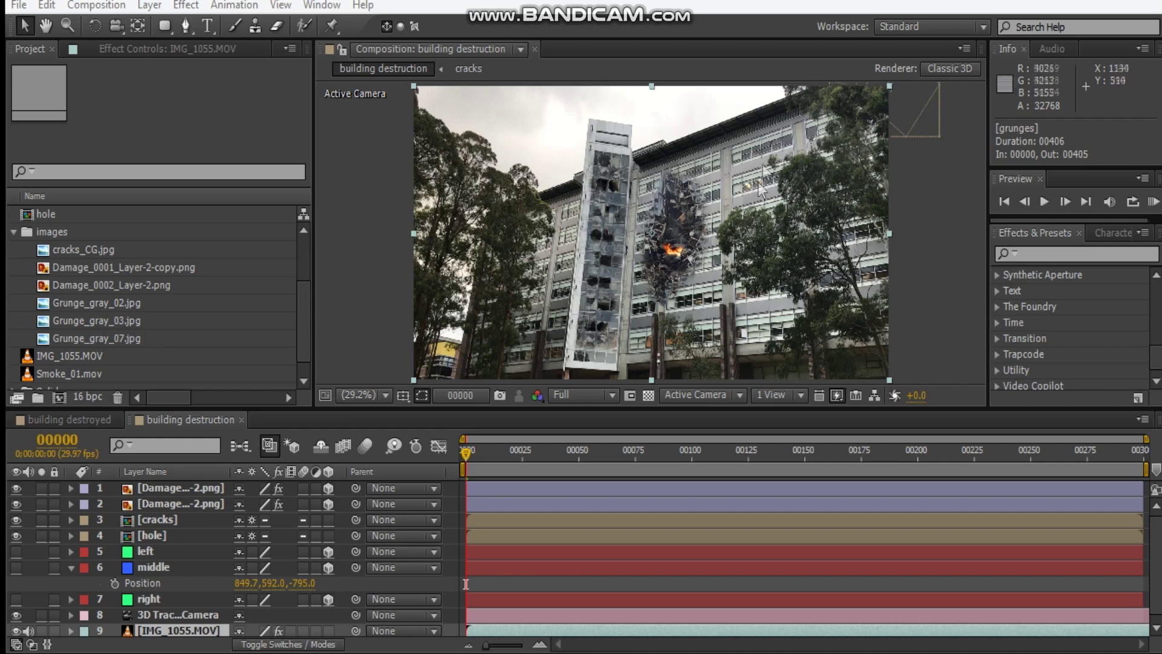
Add Grunge_gray_02.jpg and Grunge_gray_07.jpg as the topmost layers of the building destruction composition
click(120, 302)
ctrl+click(129, 342)
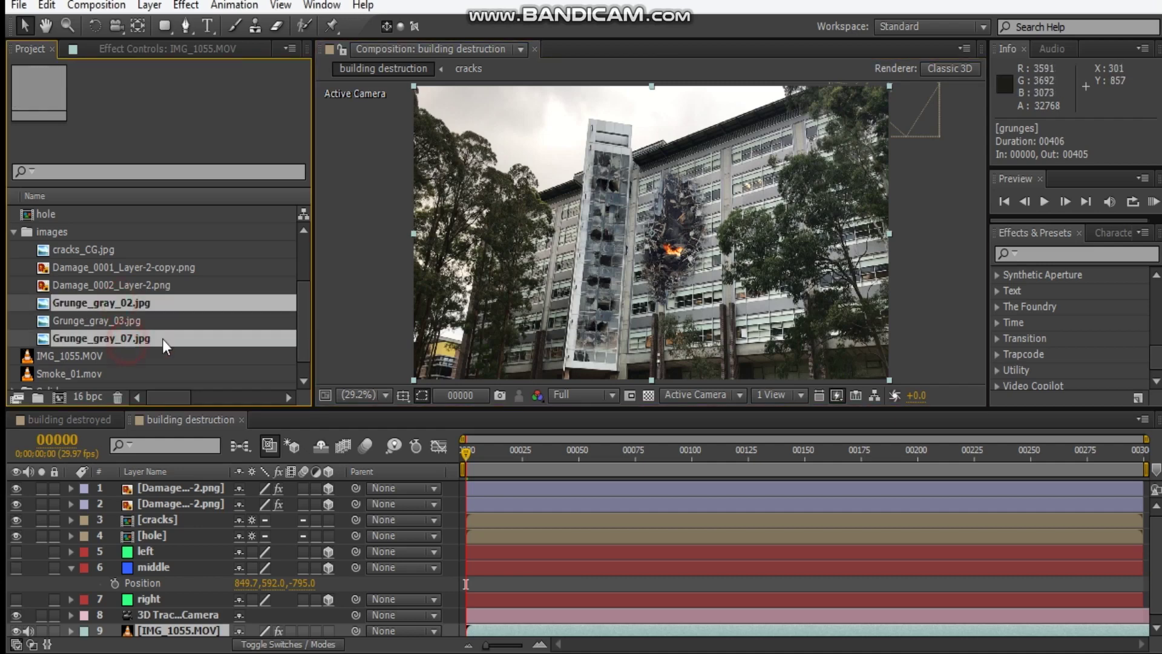
drag(127, 346, 194, 486)
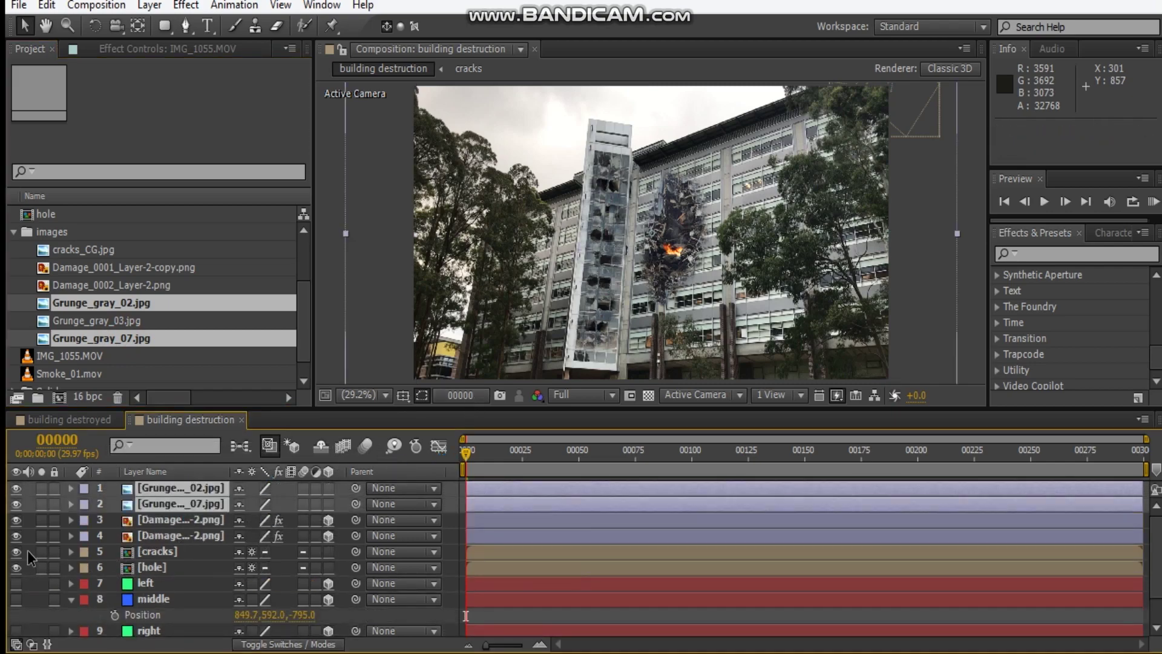
Make both grunge layers 3D and lower the preview resolution to Half
drag(660, 267, 615, 281)
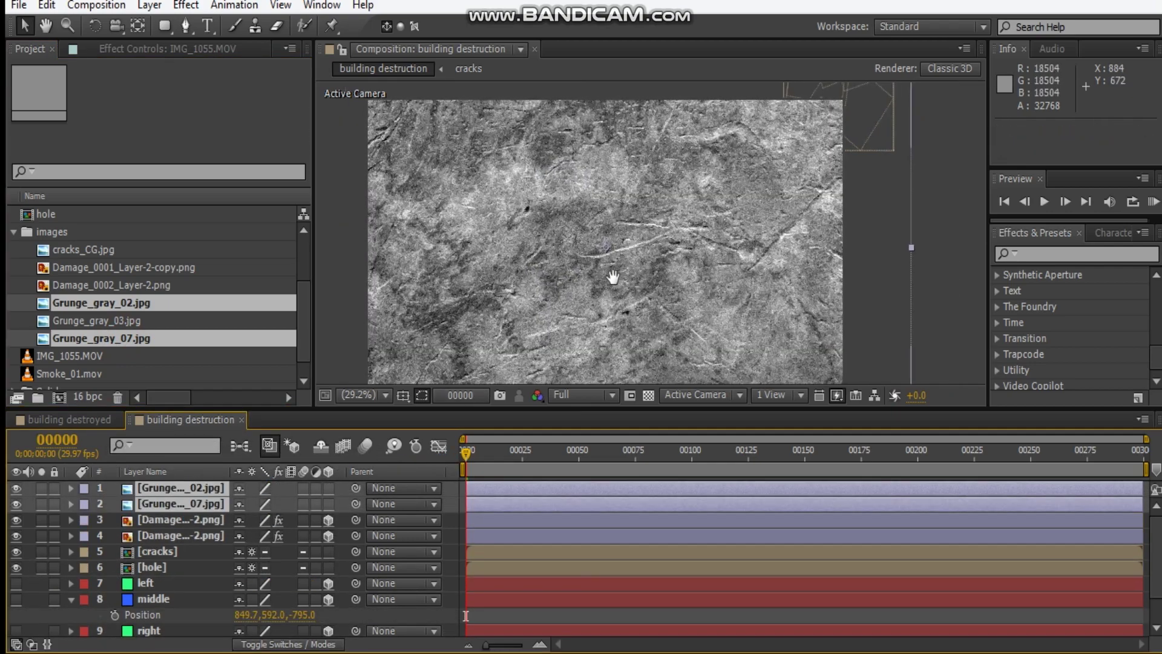
drag(328, 488, 329, 505)
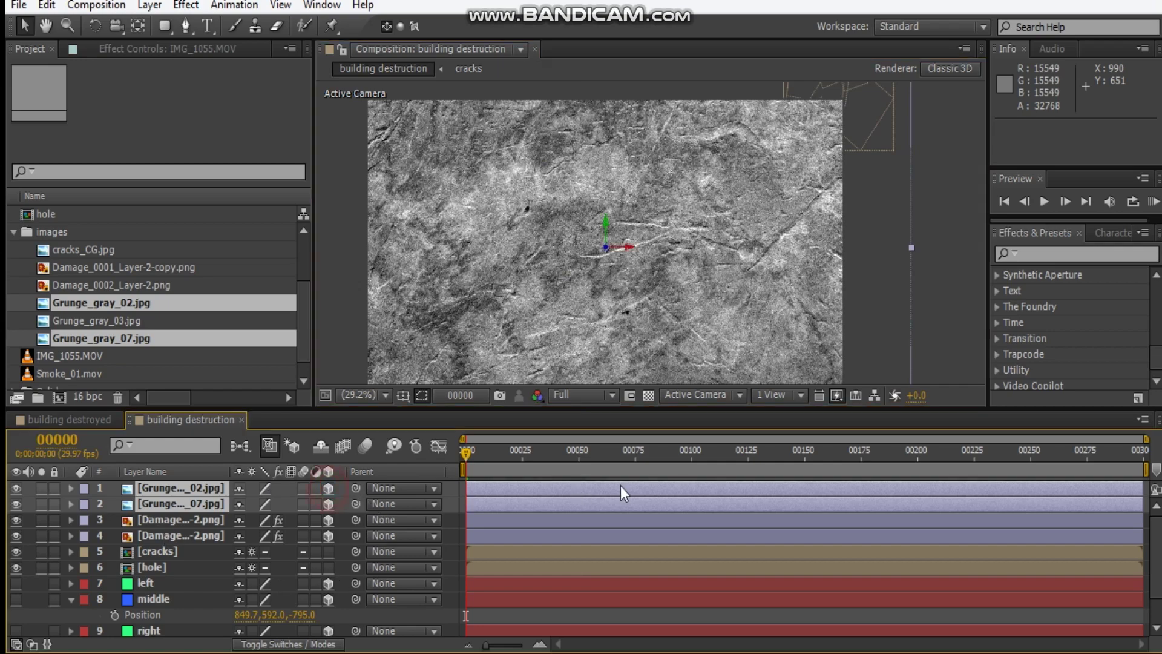
key(ctrl+shift+j)
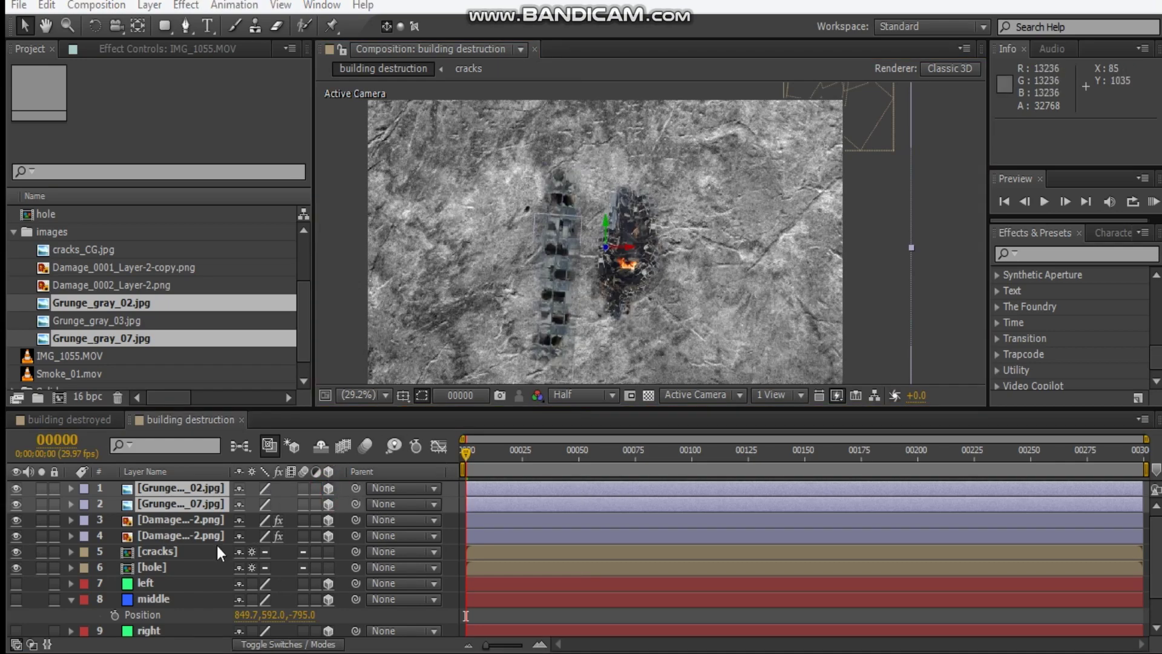
Set the blending mode of both grunge layers to Overlay
click(283, 644)
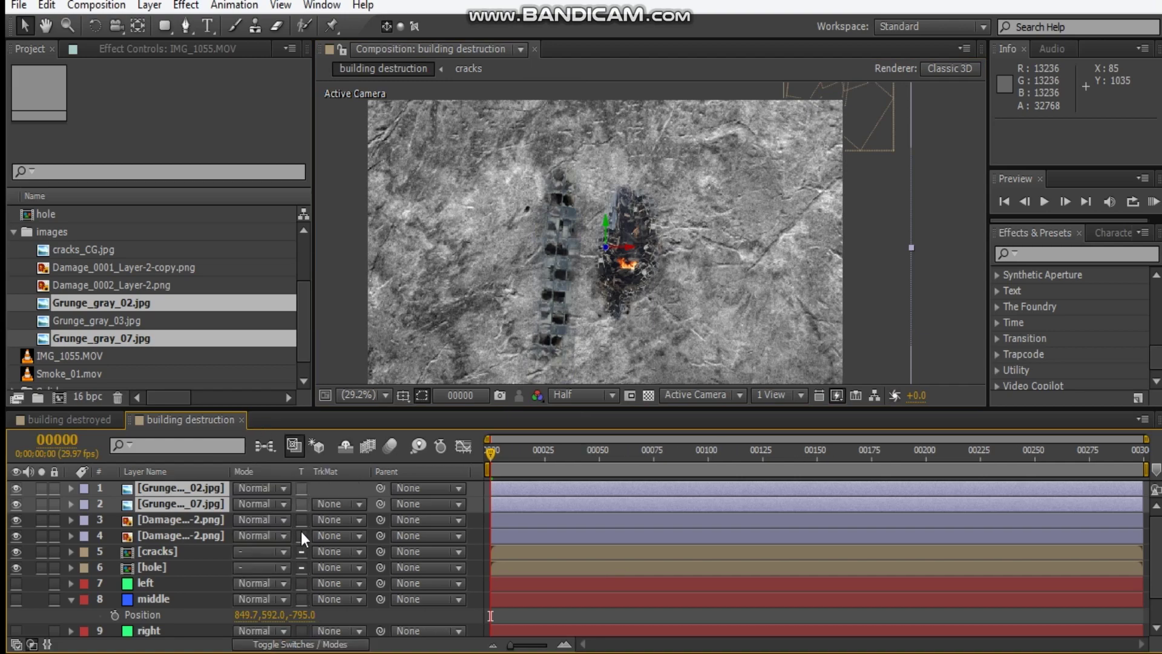
click(263, 490)
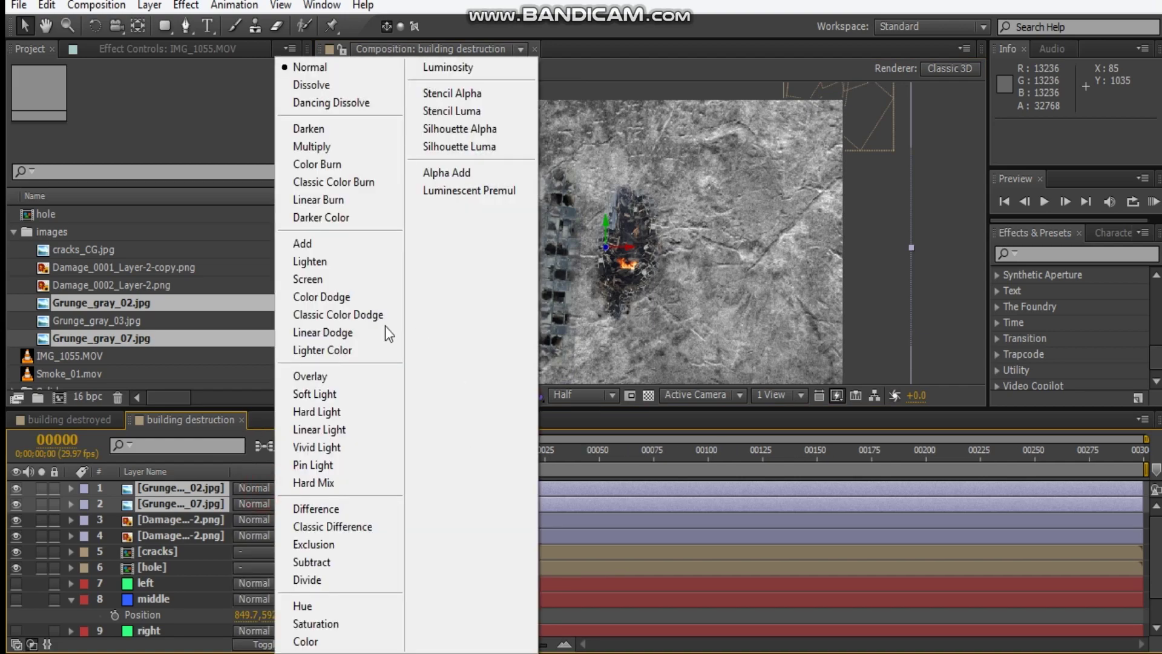
click(306, 377)
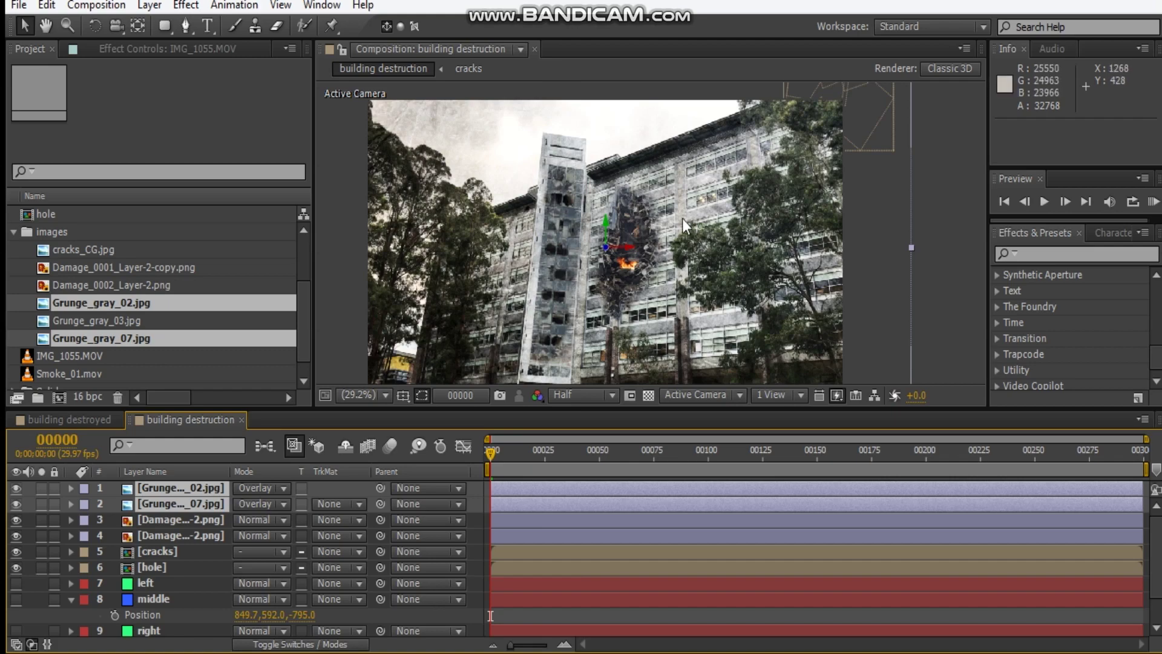
Hide the Grunge_gray_07.jpg layer so that only the Grunge_gray_02.jpg texture overlays the building
scroll(685, 195, up, 1)
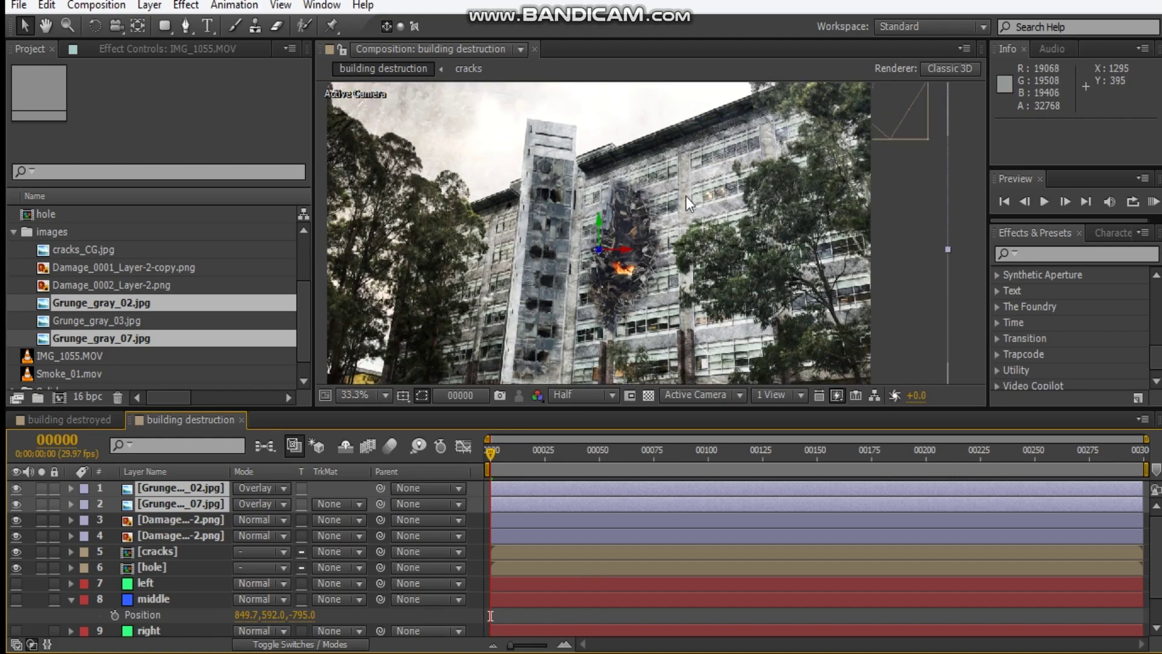
click(13, 503)
click(964, 321)
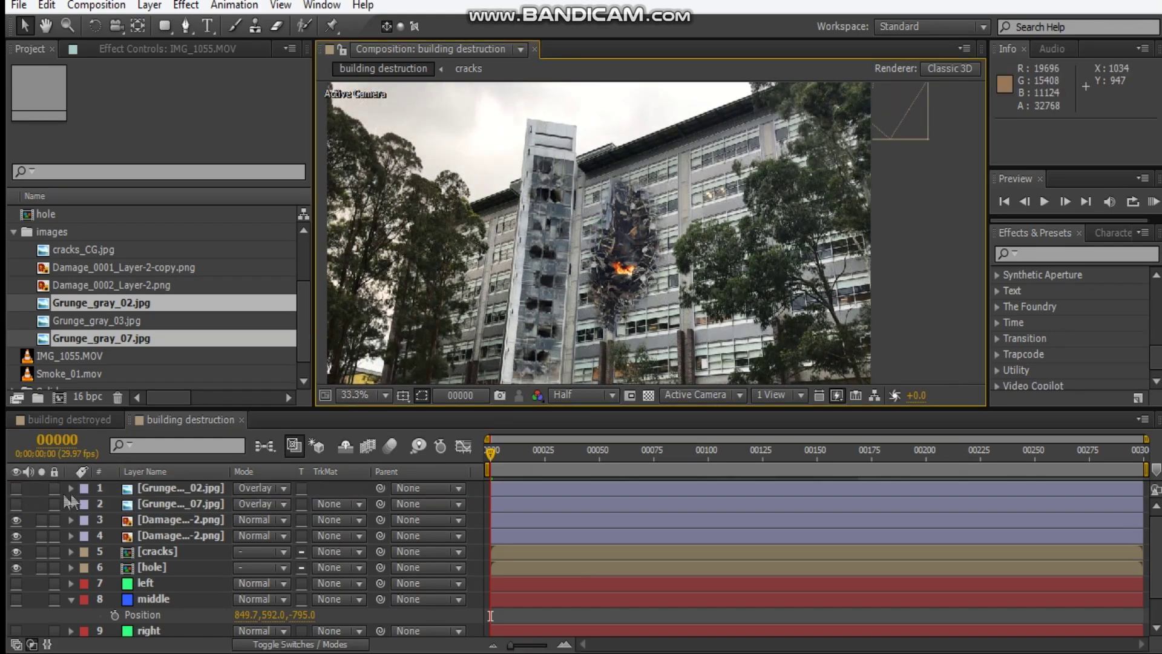
click(16, 487)
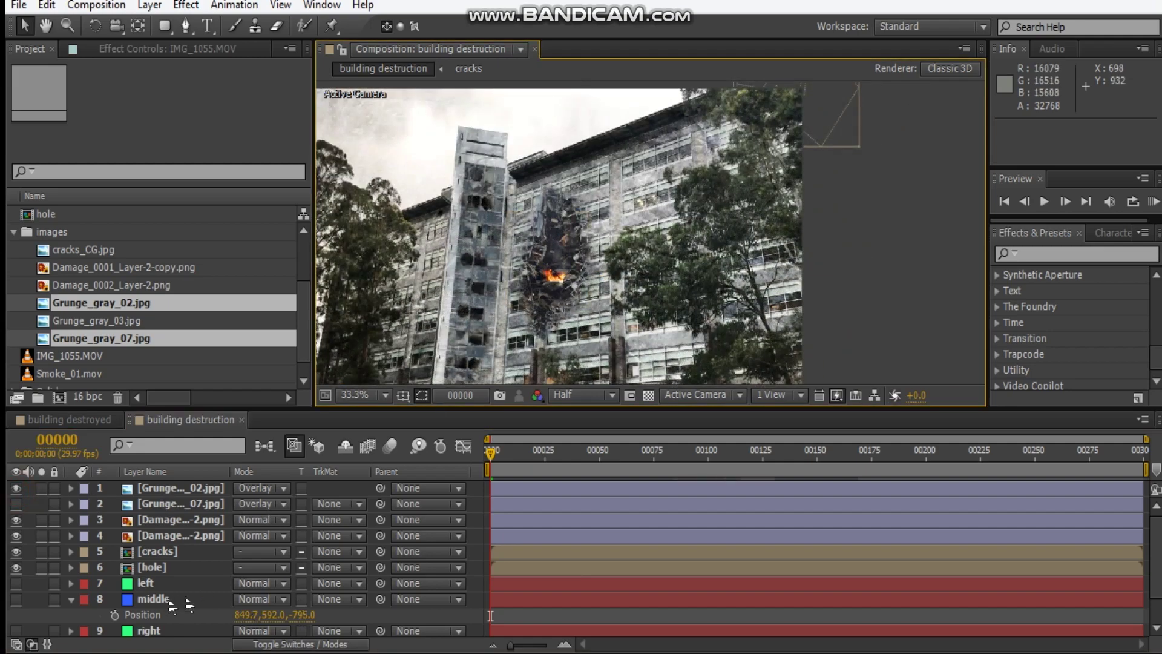
Copy the position of the "right" tracking layer onto the Grunge_gray_02.jpg layer
click(170, 630)
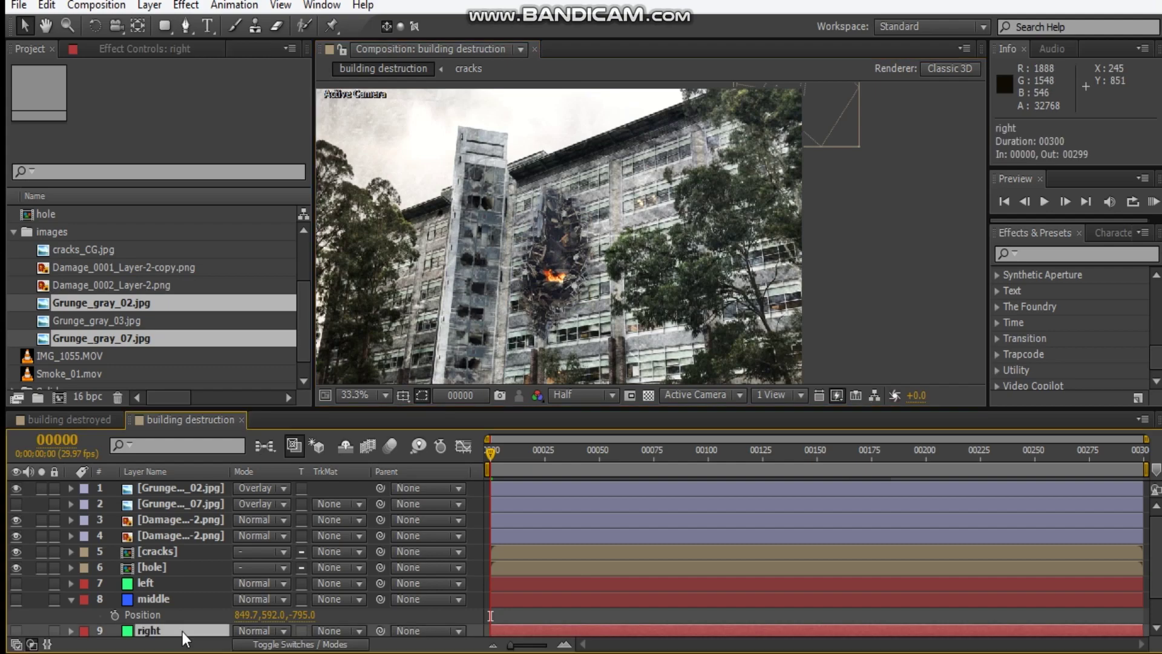
key(p)
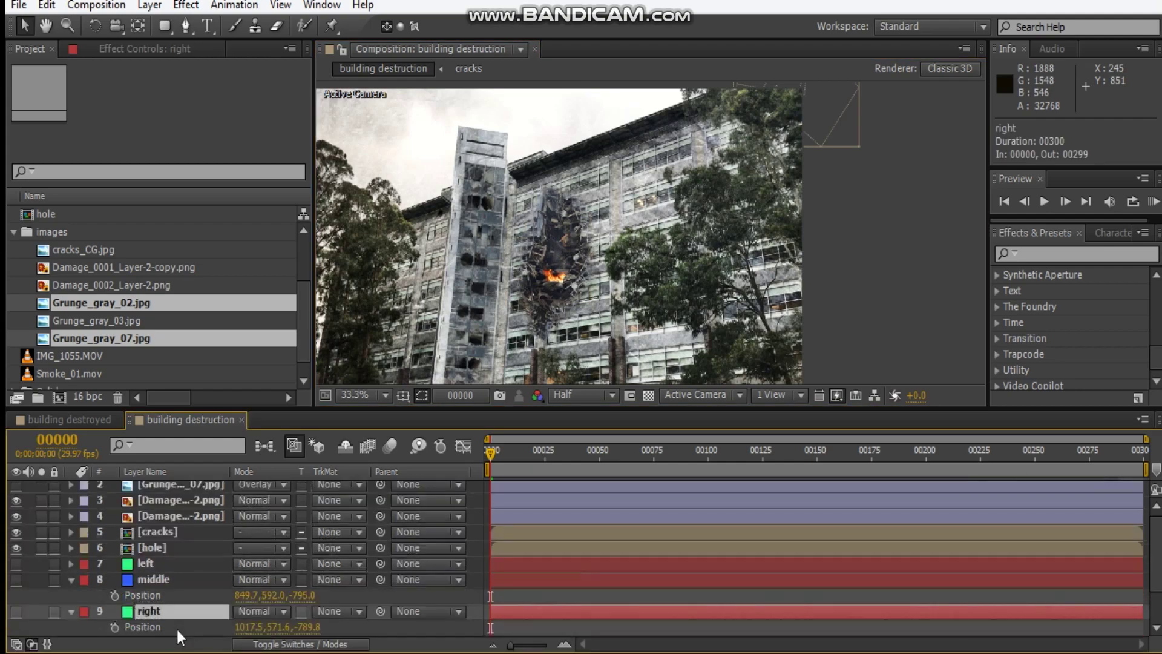
scroll(178, 618, down, 1)
click(180, 600)
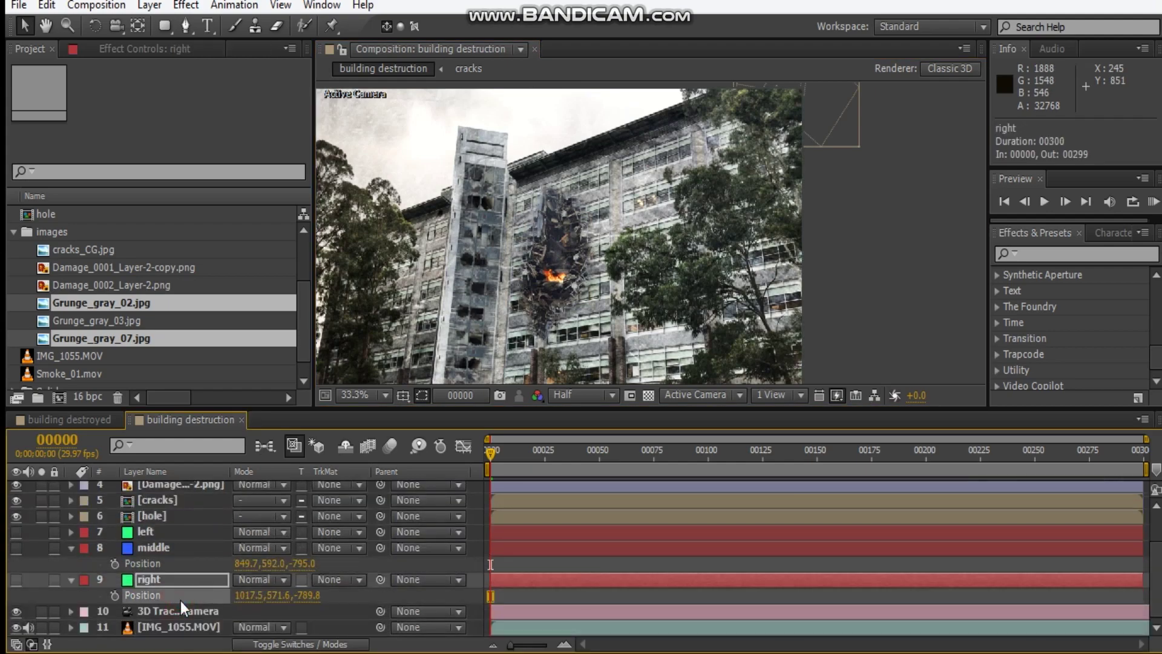
scroll(194, 557, up, 2)
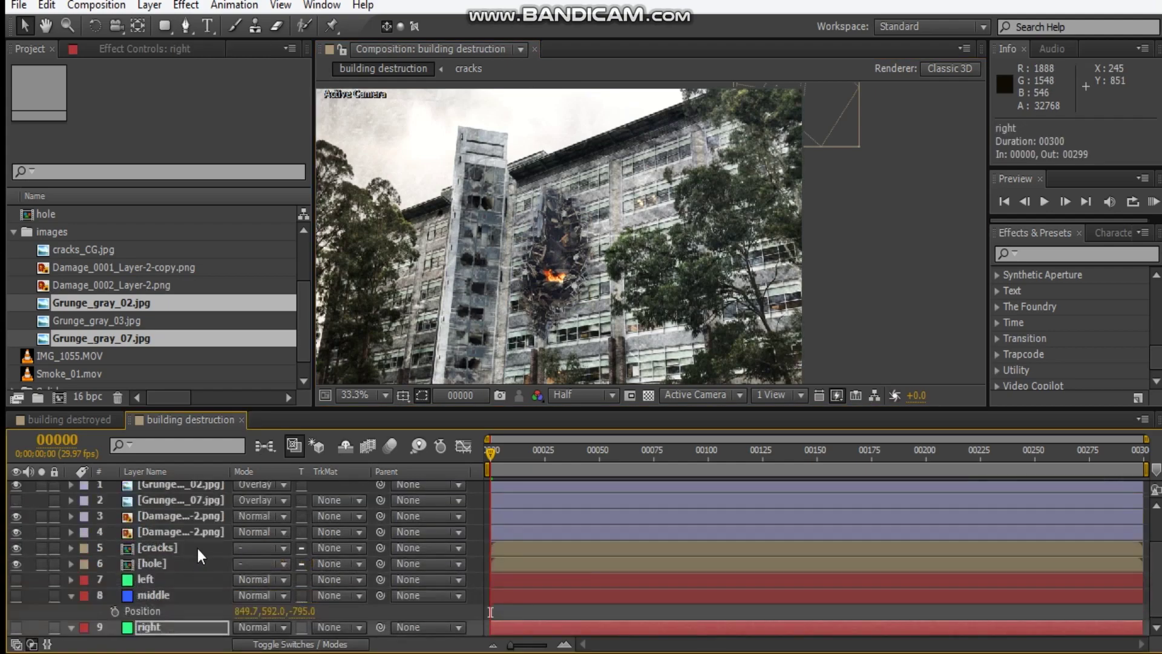
click(197, 493)
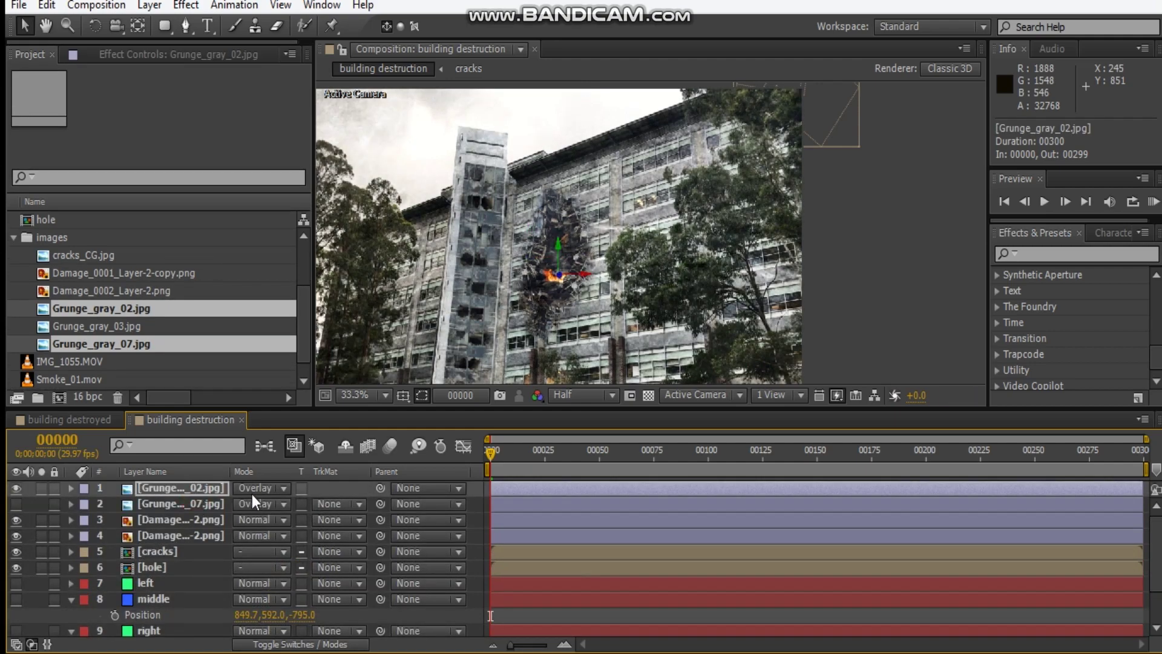
Scale the Grunge_gray_02.jpg layer down to 23%
scroll(551, 284, down, 2)
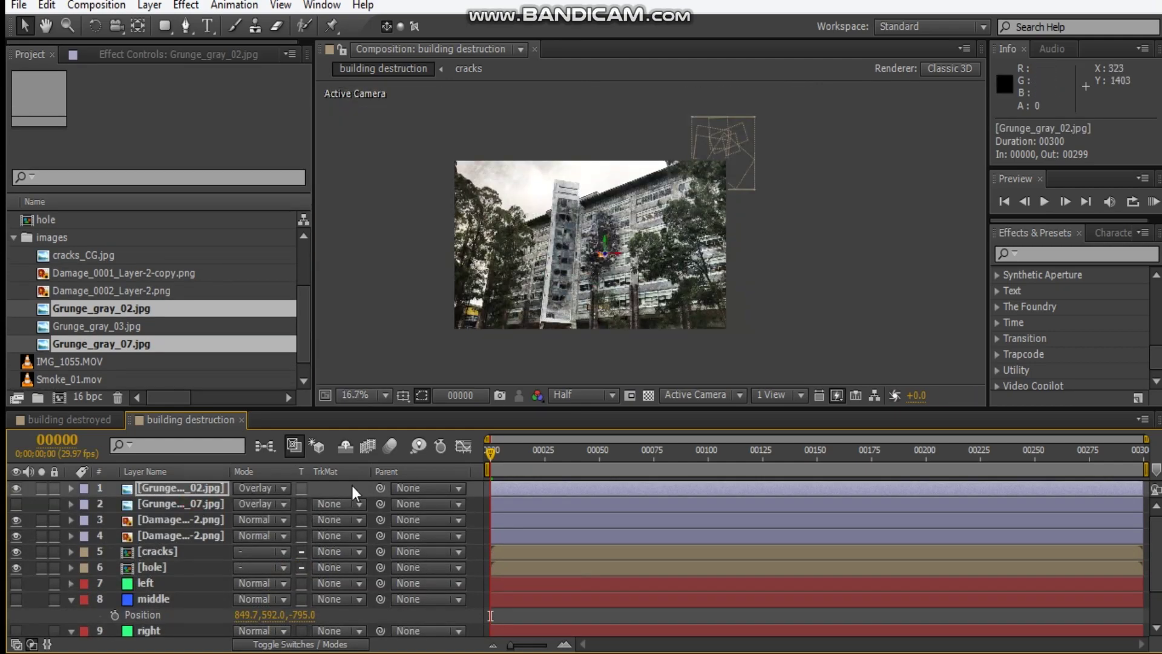
key(s)
drag(288, 503, 229, 513)
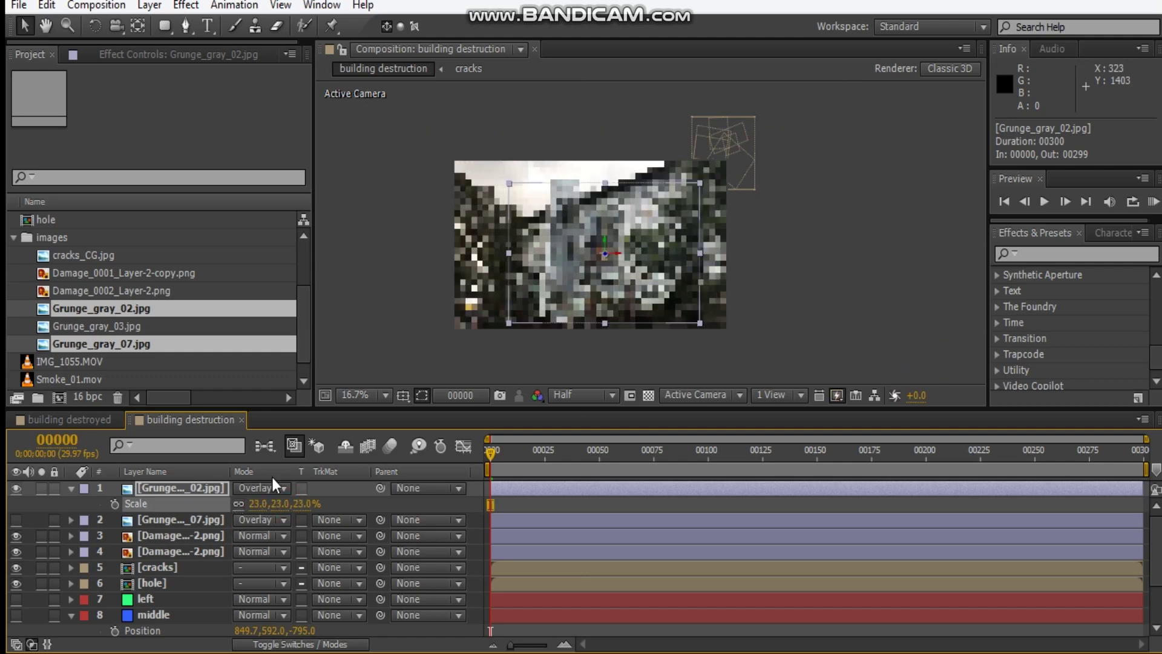
key(period)
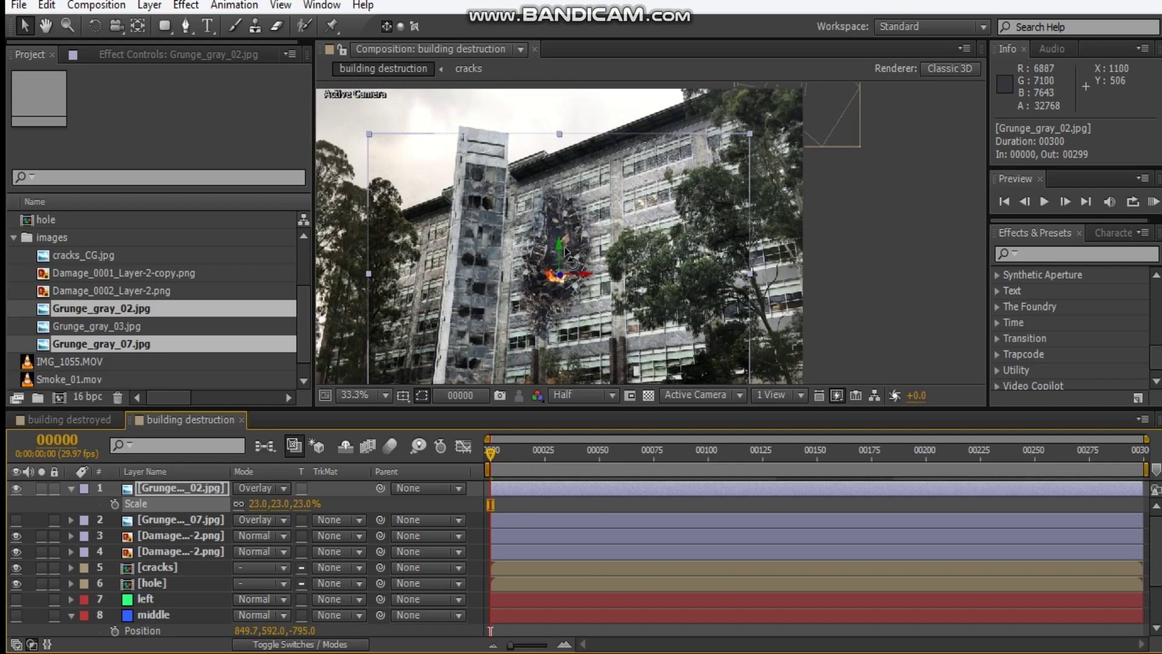
Rotate the Grunge_gray_02.jpg layer to match the facade's perspective, with orientation 33° in Y and 356.7° in Z
key(w)
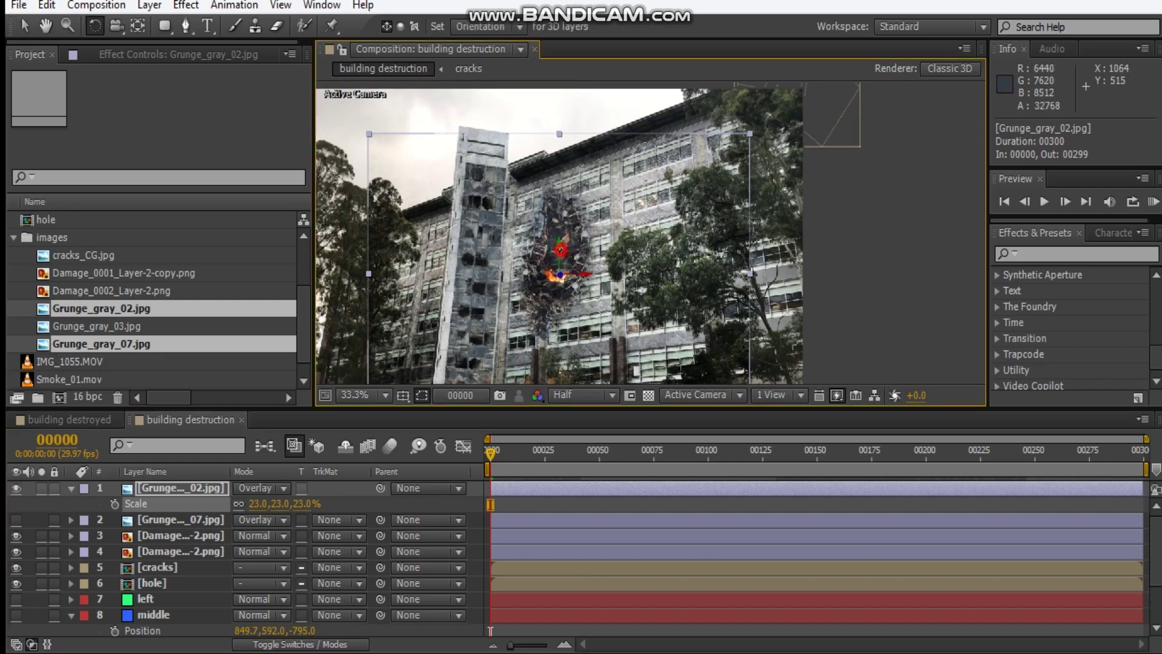
drag(560, 249, 552, 256)
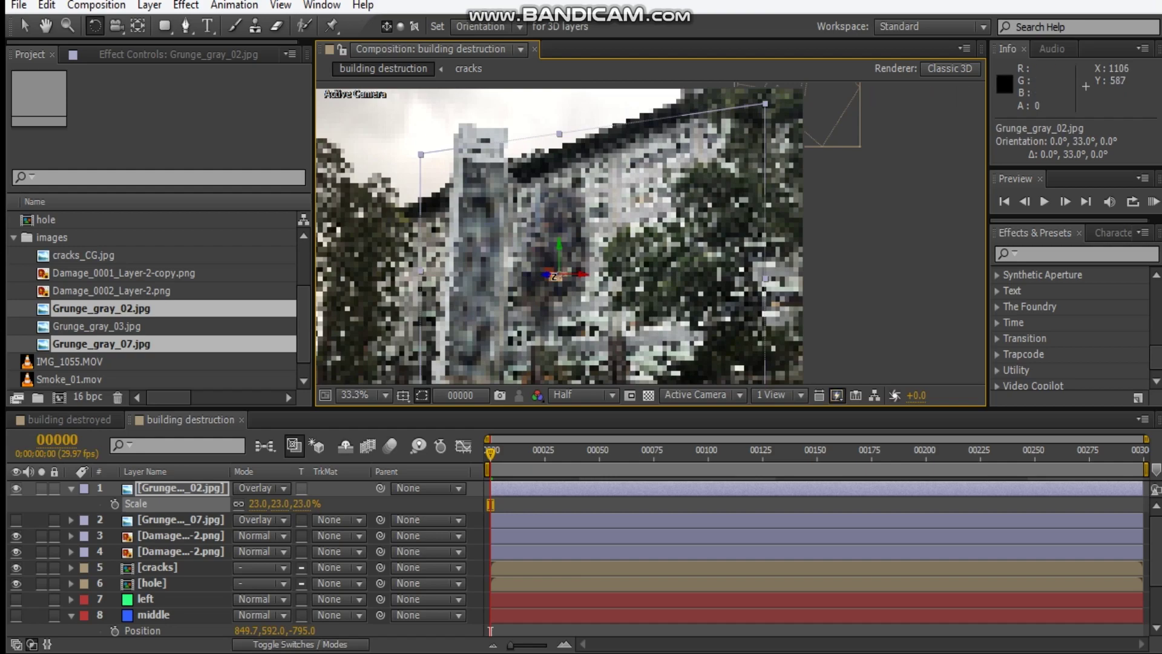
drag(548, 273, 546, 274)
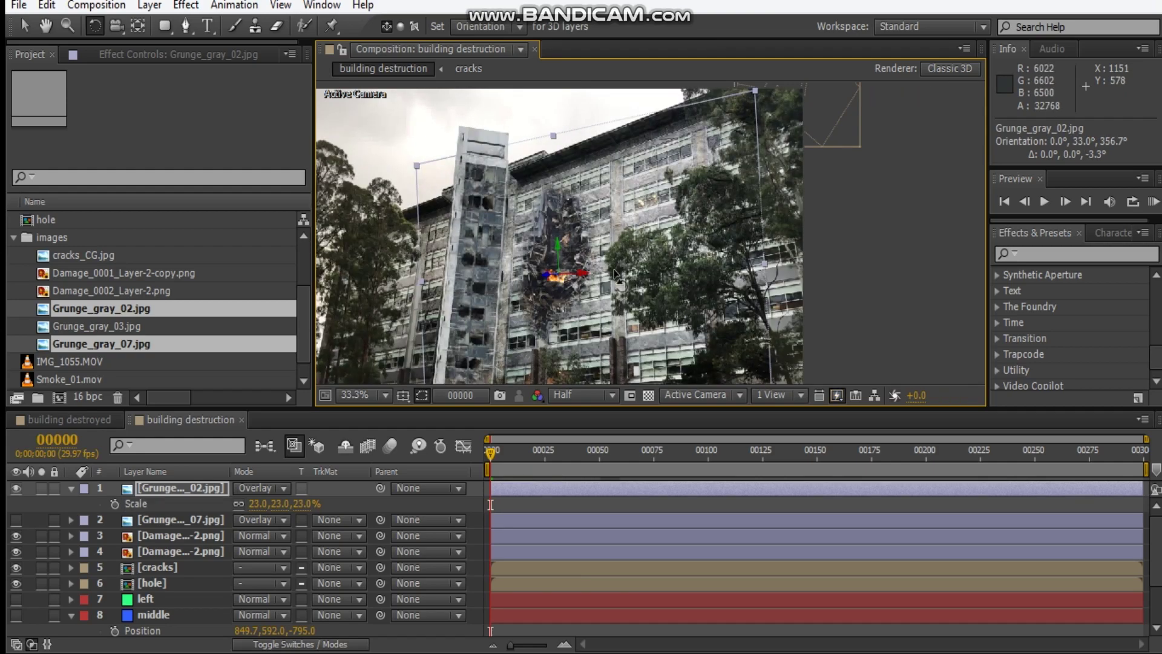
Draw a rectangular mask just inside the Grunge_gray_02.jpg layer's edges and feather it by 39 pixels
click(165, 26)
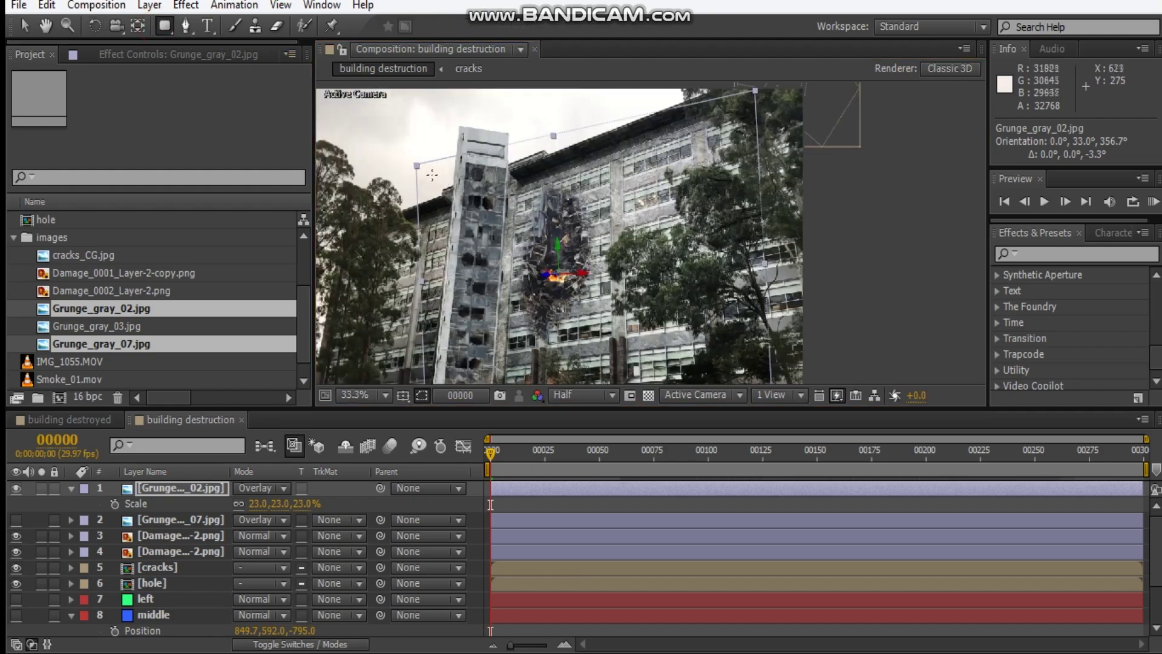
drag(431, 175, 702, 381)
key(f)
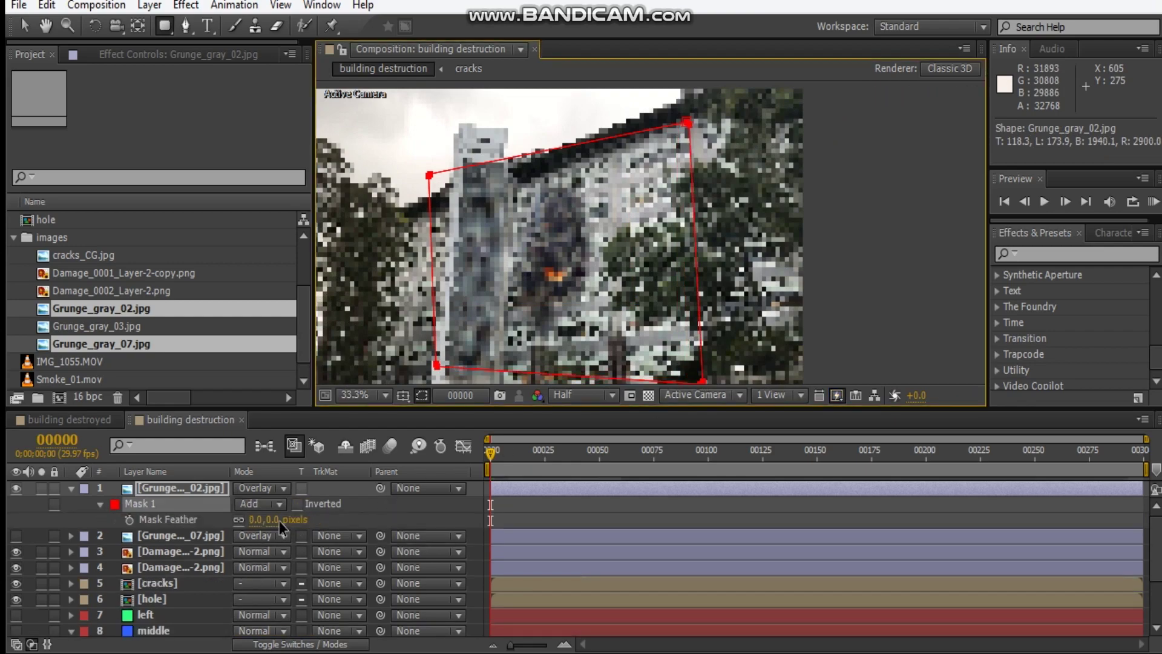
drag(278, 521, 301, 521)
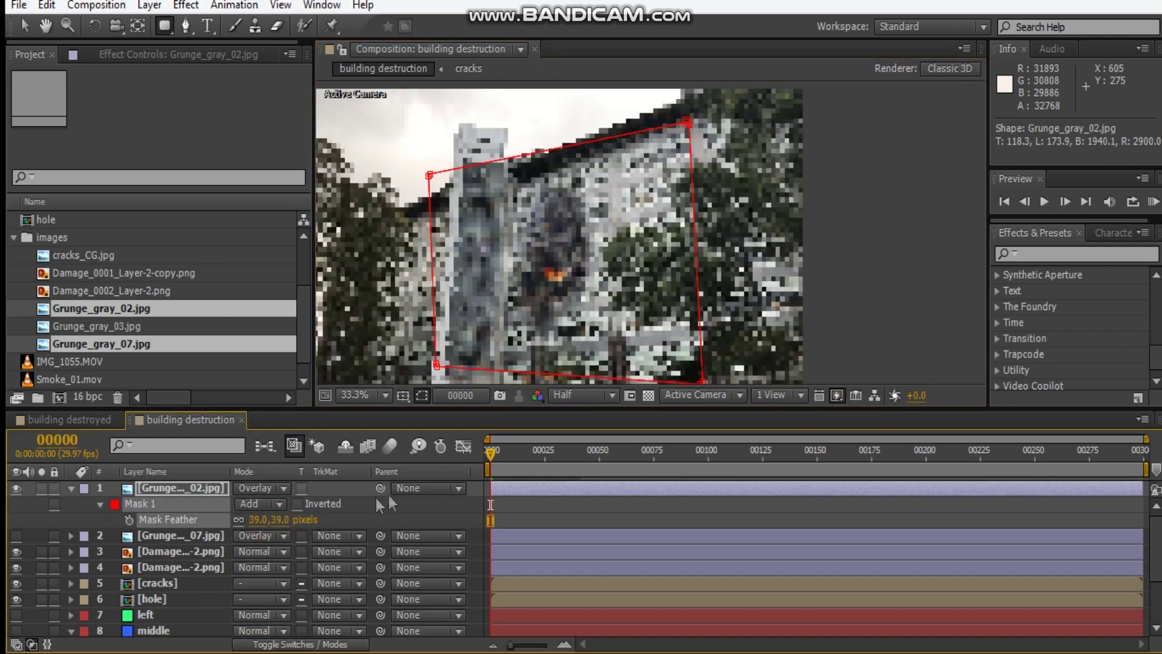
Solo the Grunge_gray_02.jpg layer with mask outlines hidden and set its mask feather to 150 pixels
click(41, 489)
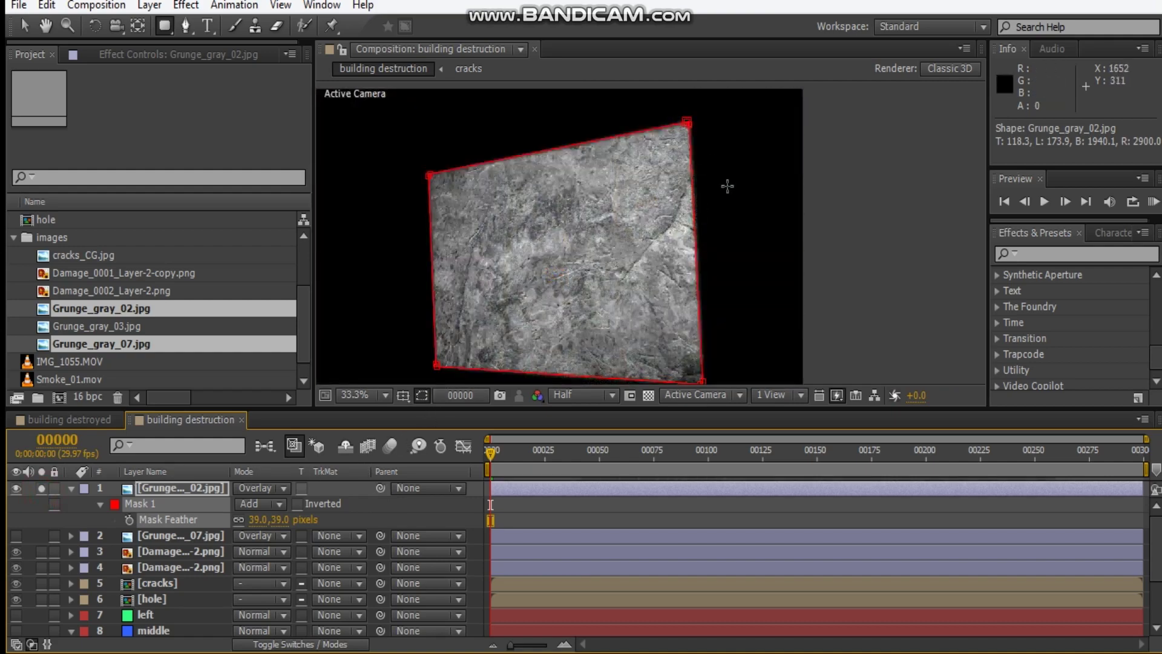
click(422, 394)
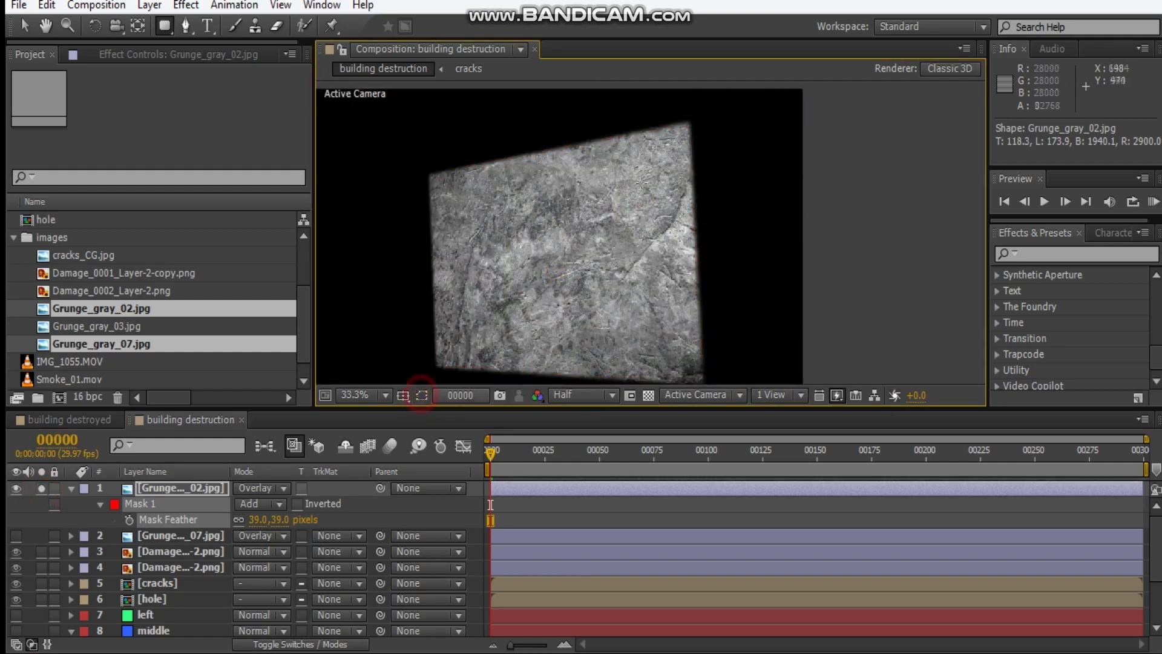
drag(301, 521, 404, 512)
click(289, 519)
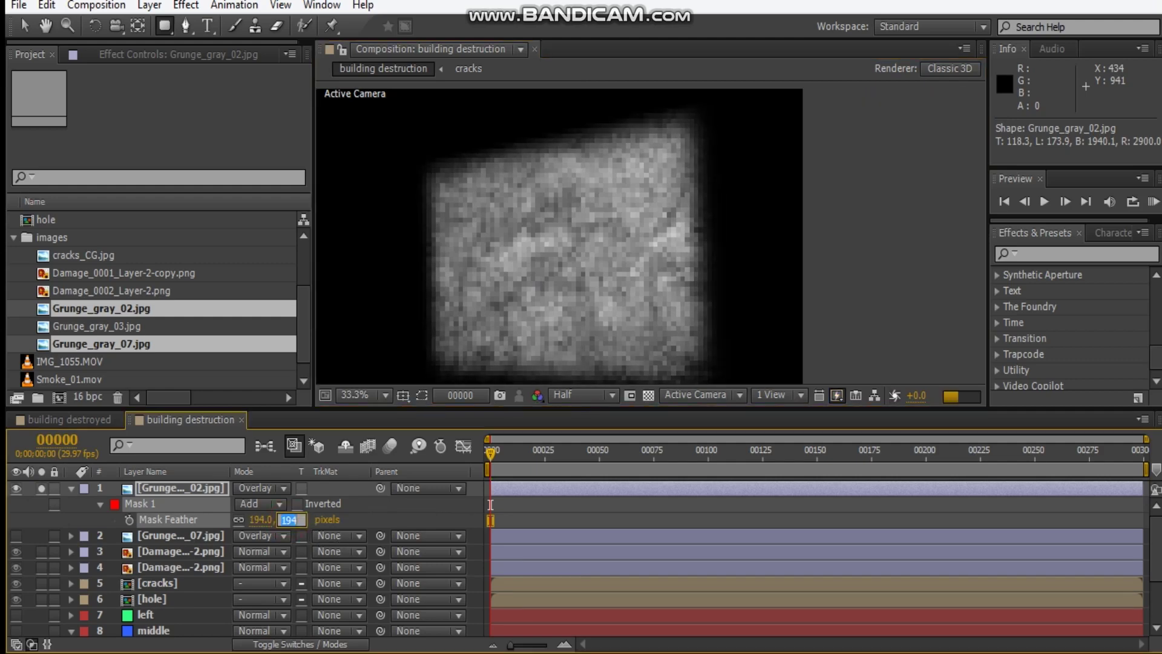
text(150)
key(Return)
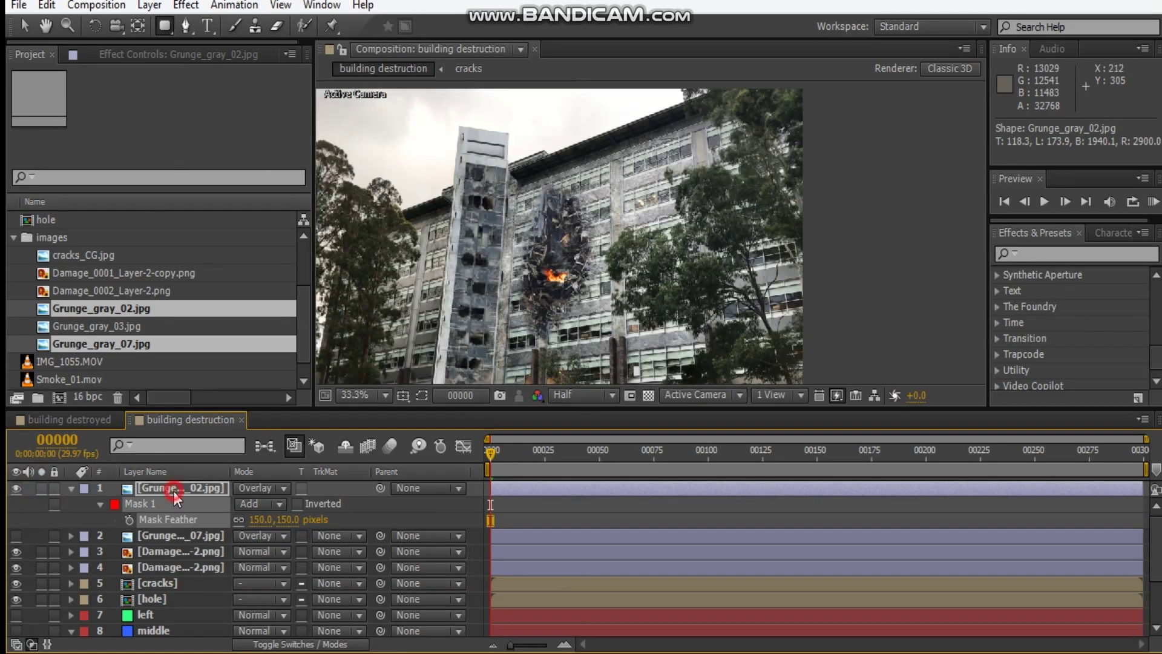
Scale the Grunge_gray_02.jpg layer to 11% and move it beside the hole's upper part, at about 1060.7, 453.7, -817.9
click(175, 489)
key(s)
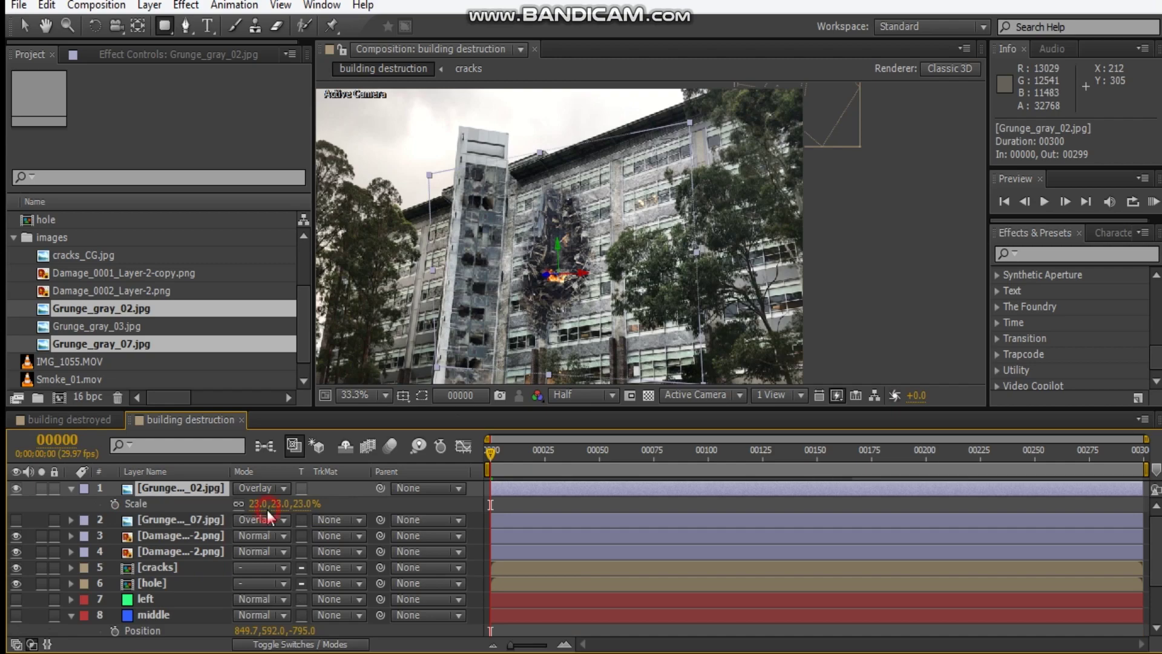
drag(252, 503, 241, 504)
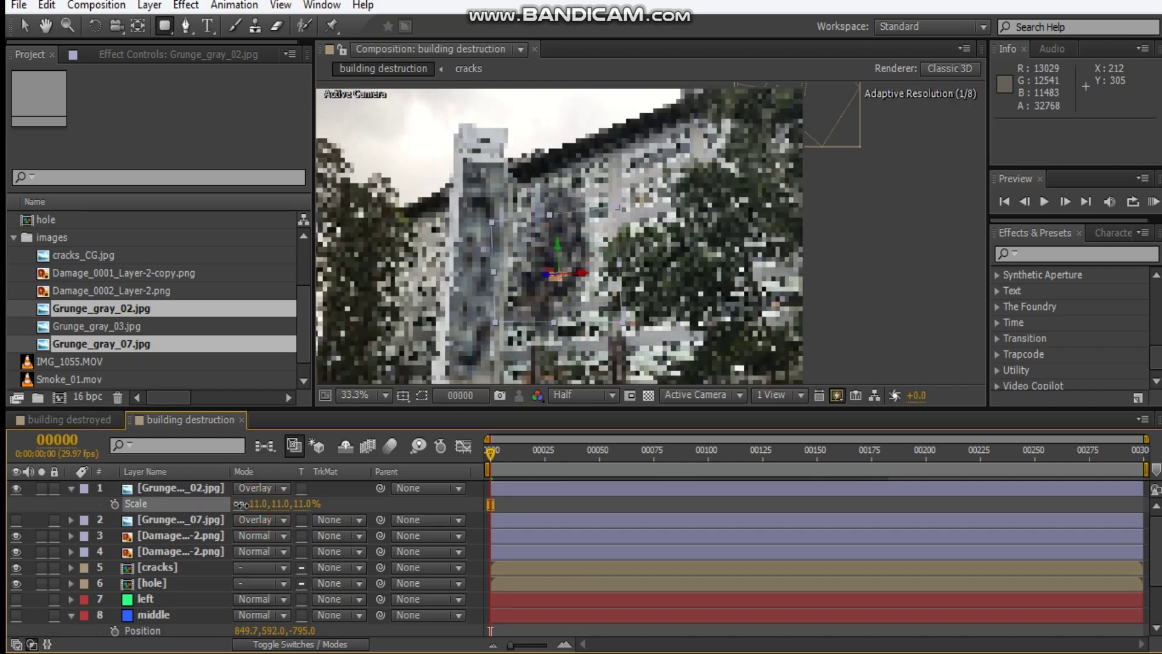
key(slash)
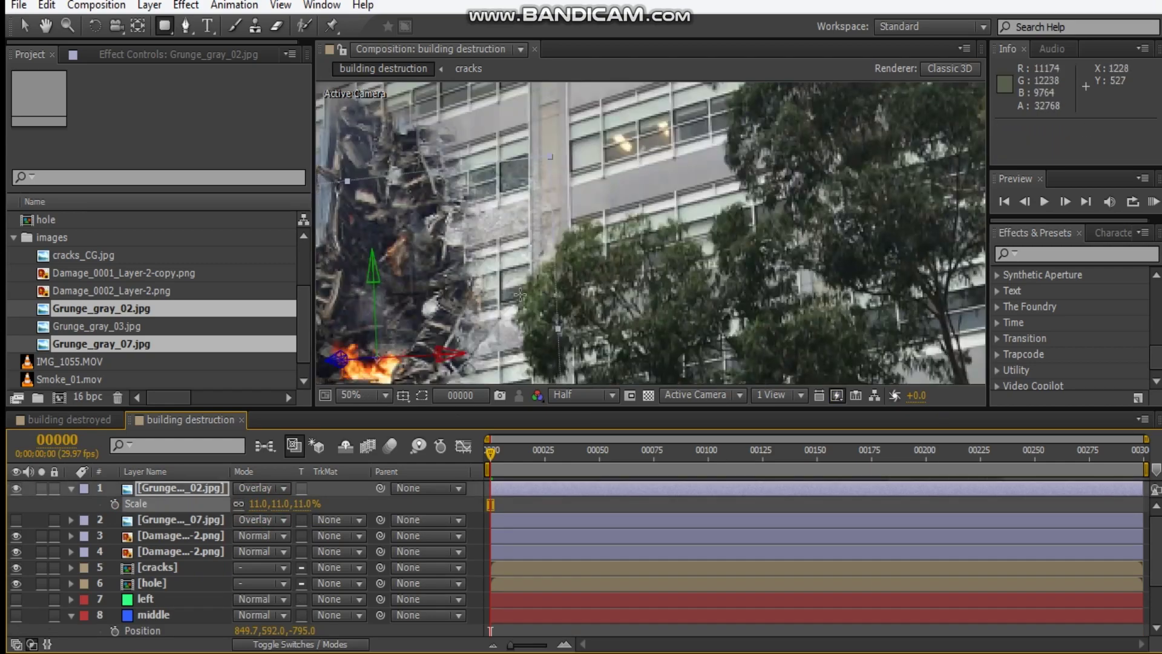
scroll(520, 294, down, 1)
key(v)
scroll(533, 290, up, 3)
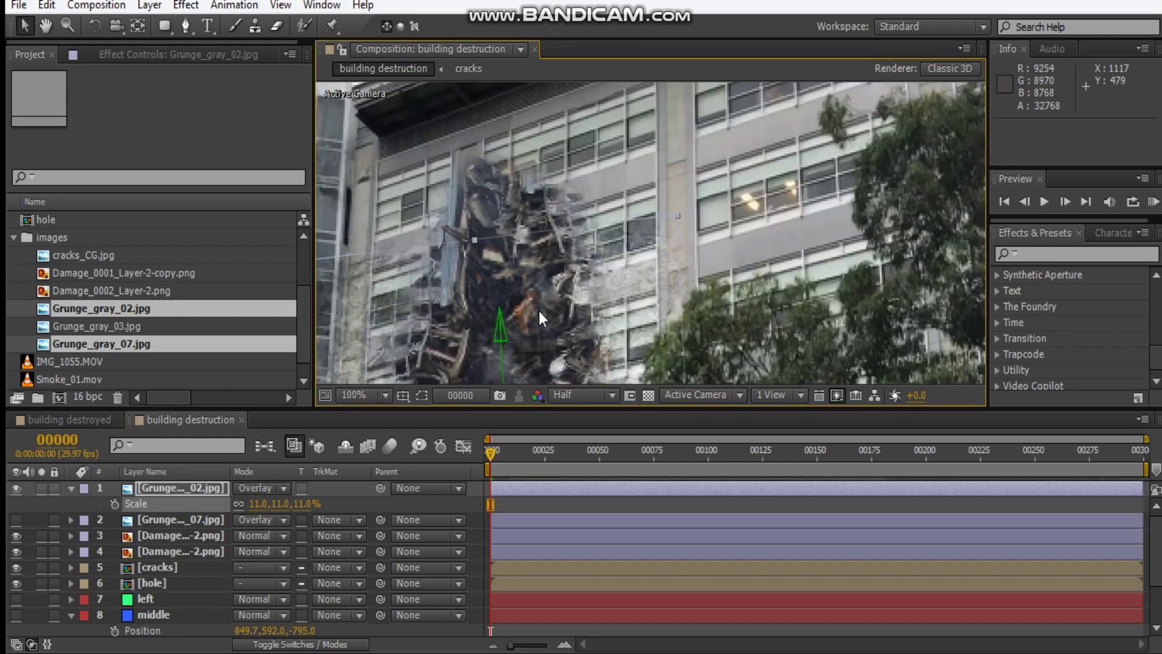
drag(500, 330, 610, 220)
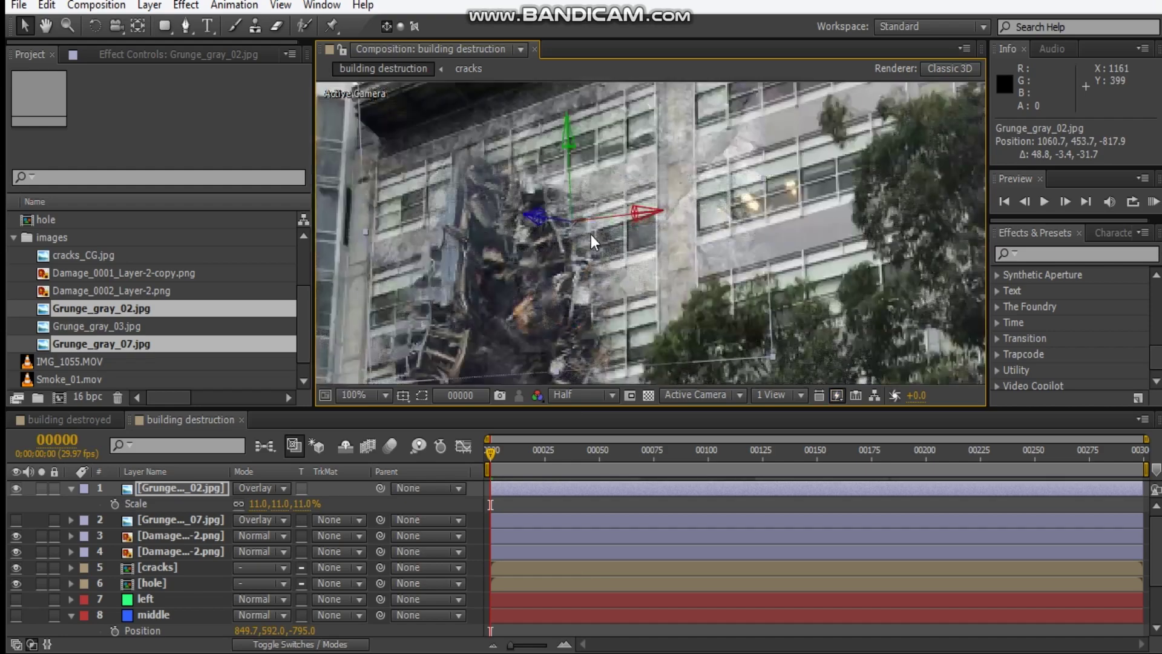
Try a scale of 5% on the Grunge_gray_02.jpg layer, and settle on 8%
key(s)
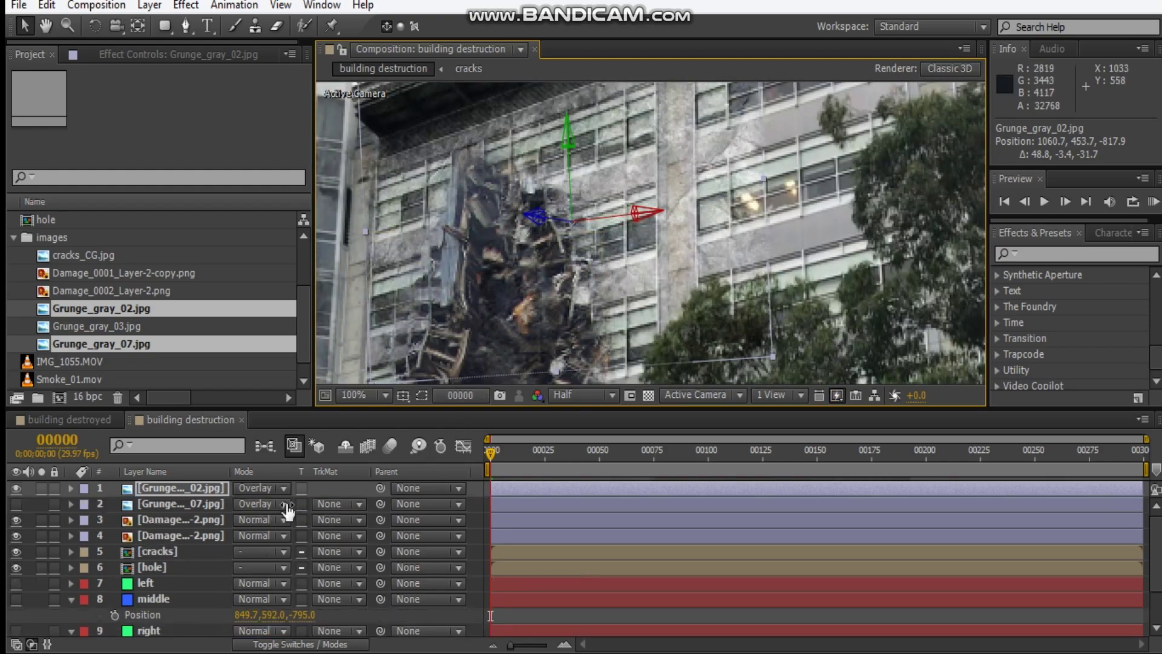
key(s)
click(281, 504)
text(5)
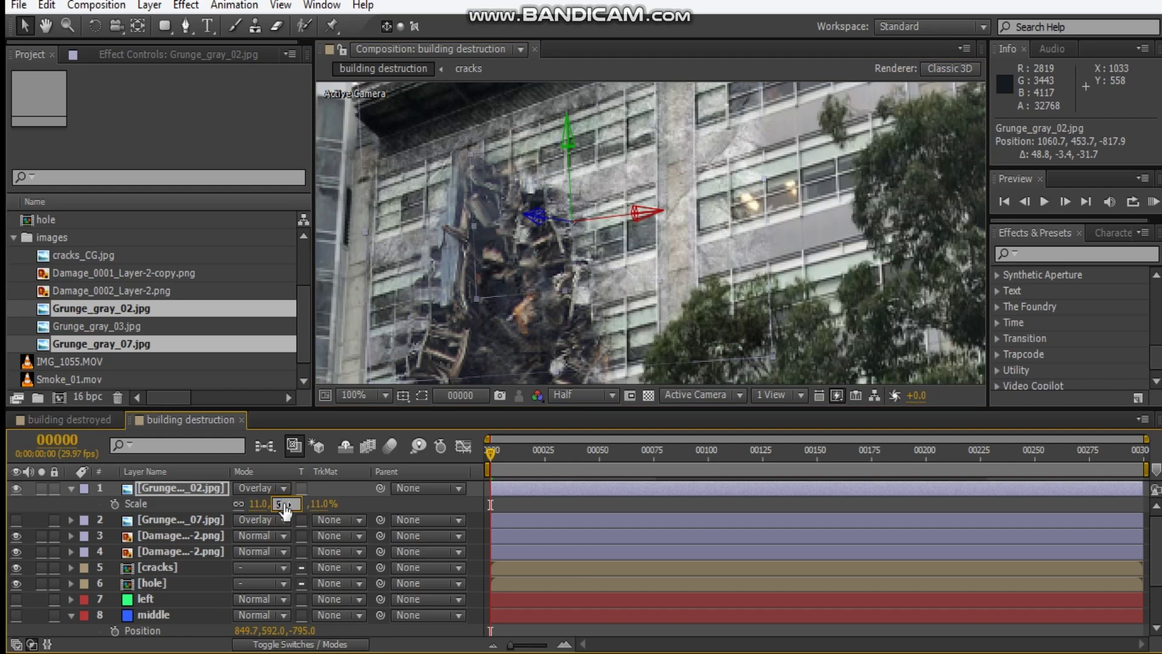
key(Return)
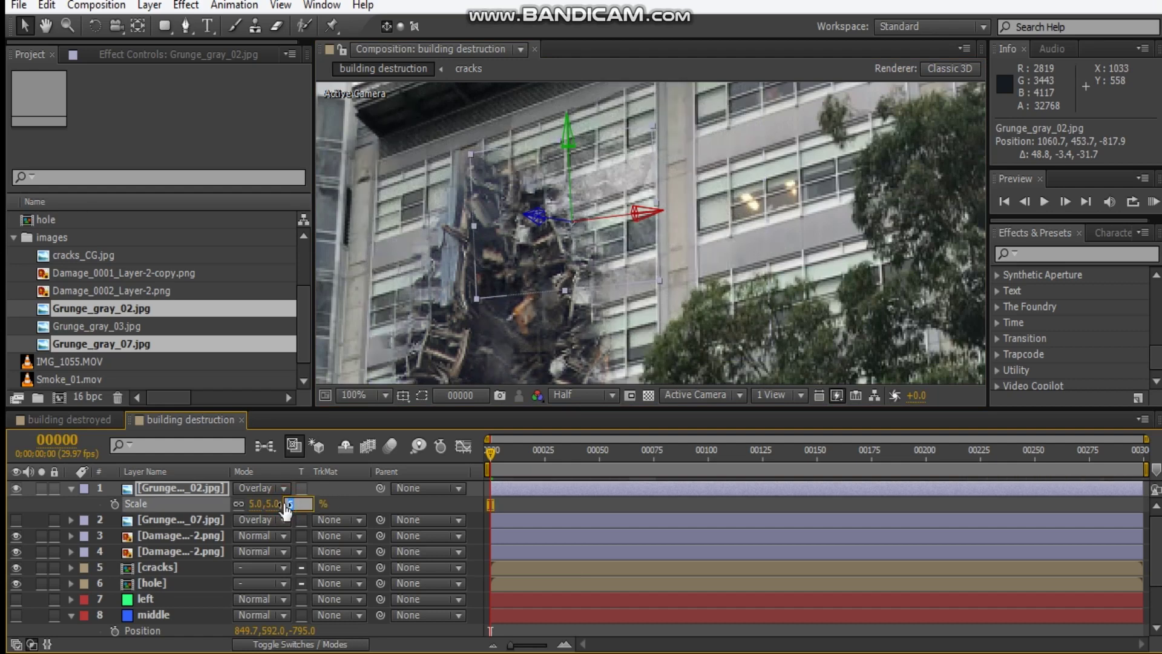
key(Return)
text(8)
key(Return)
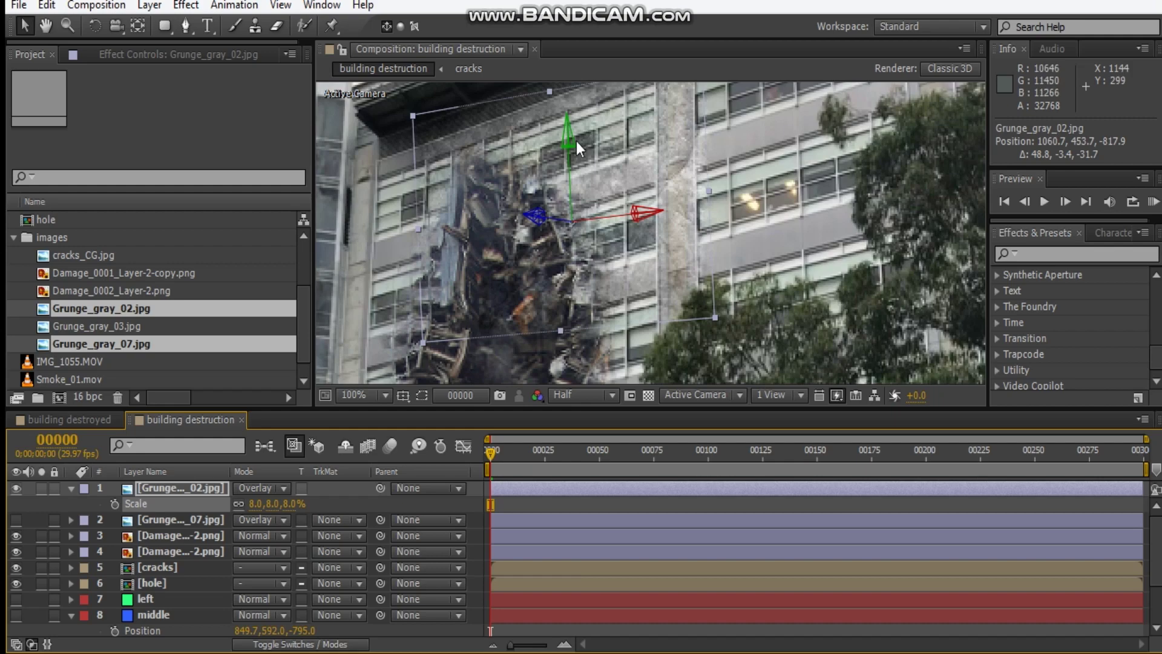
Reposition the Grunge_gray_02.jpg layer over the hole's upper area, at about 1072.8, 451.6, -817.9
drag(576, 140, 578, 185)
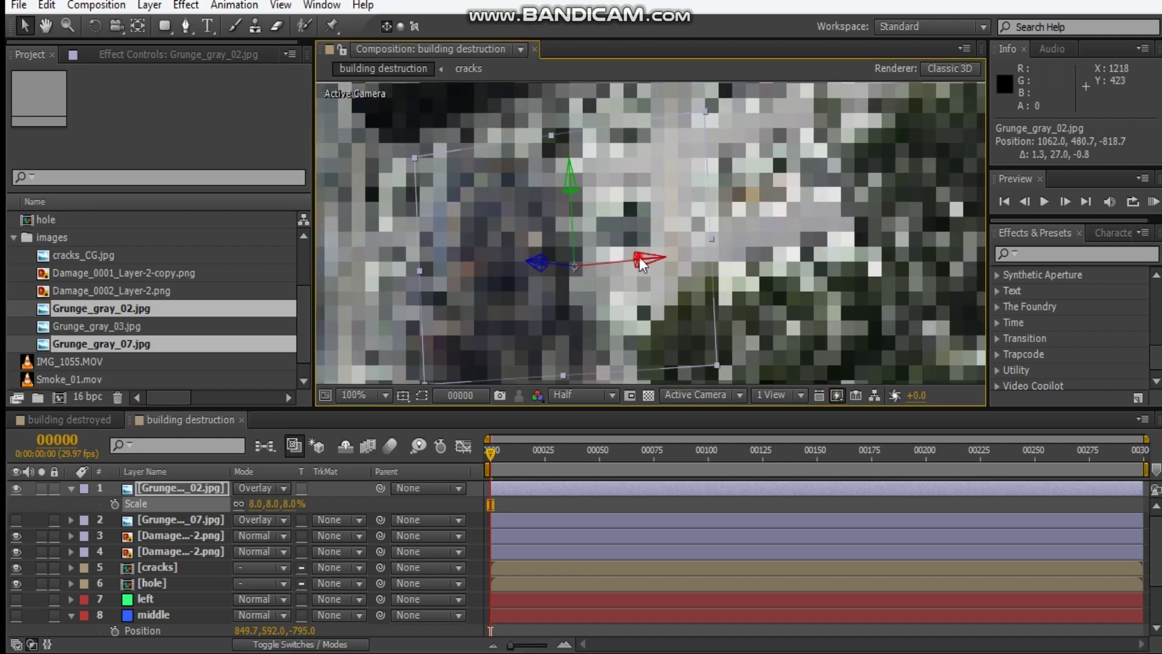
drag(640, 257, 659, 253)
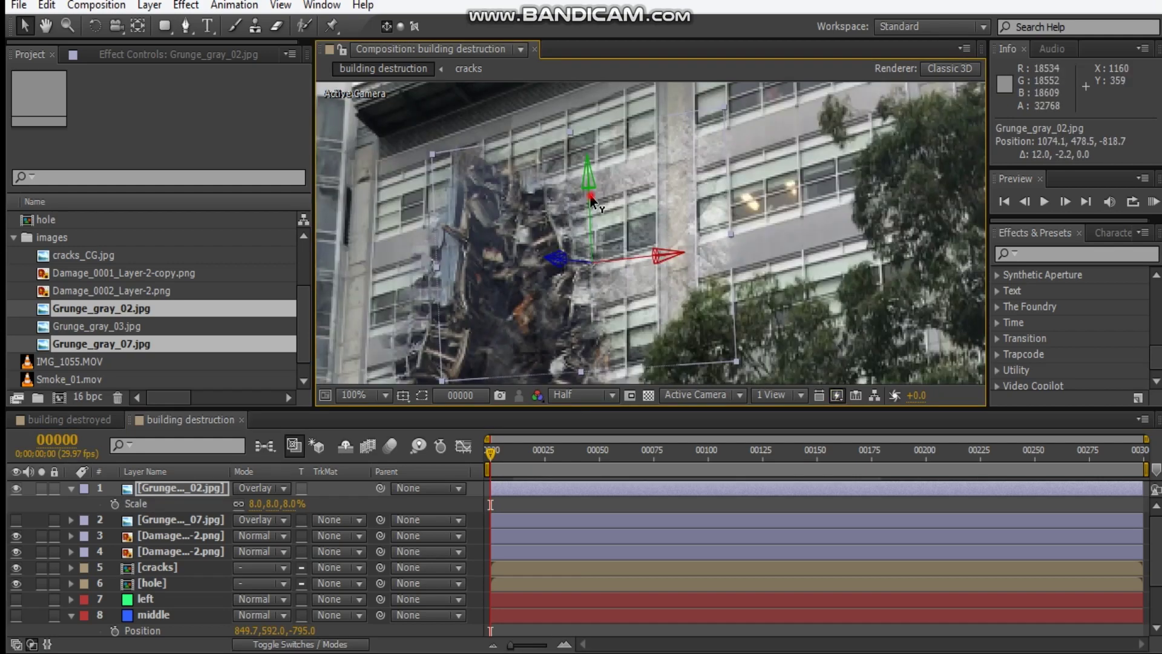
drag(592, 205, 593, 163)
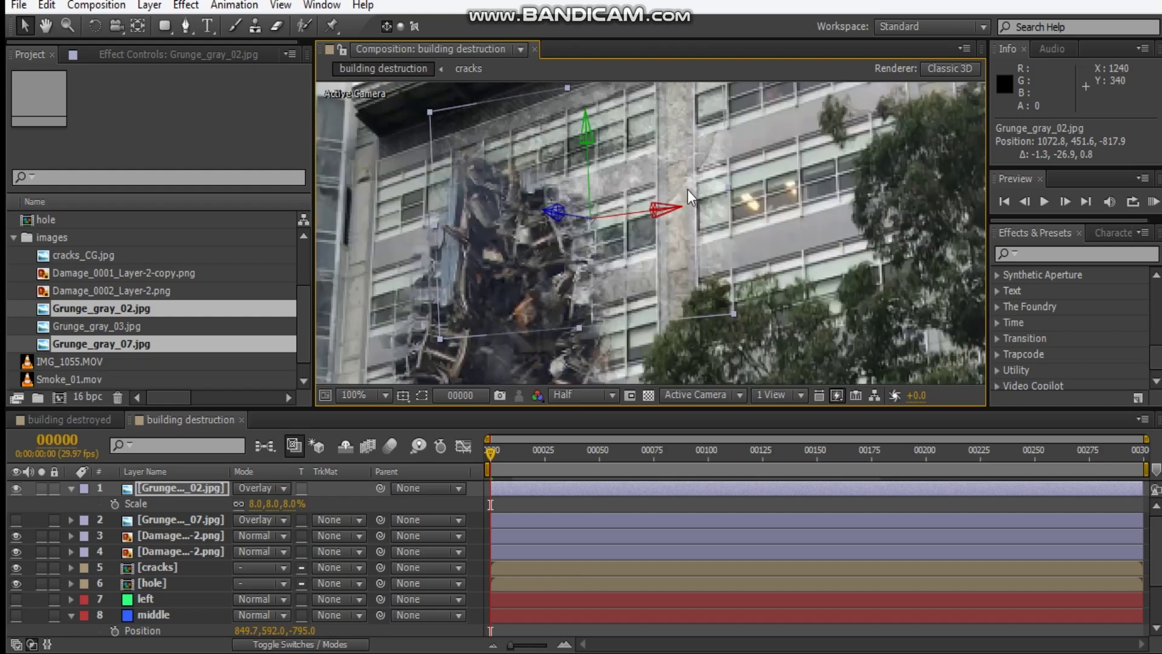
Tilt the Grunge_gray_02.jpg layer about its Z axis to 351.8° to follow the facade's window lines
key(w)
drag(562, 213, 666, 218)
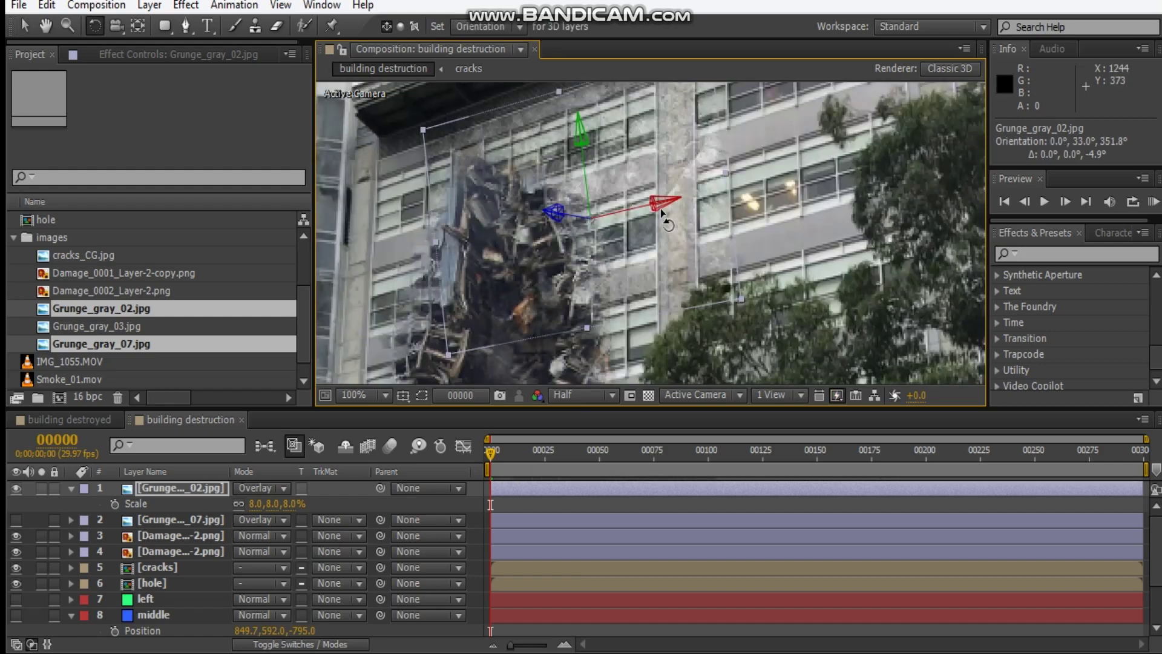
scroll(661, 214, down, 1)
scroll(654, 212, up, 1)
drag(562, 206, 704, 205)
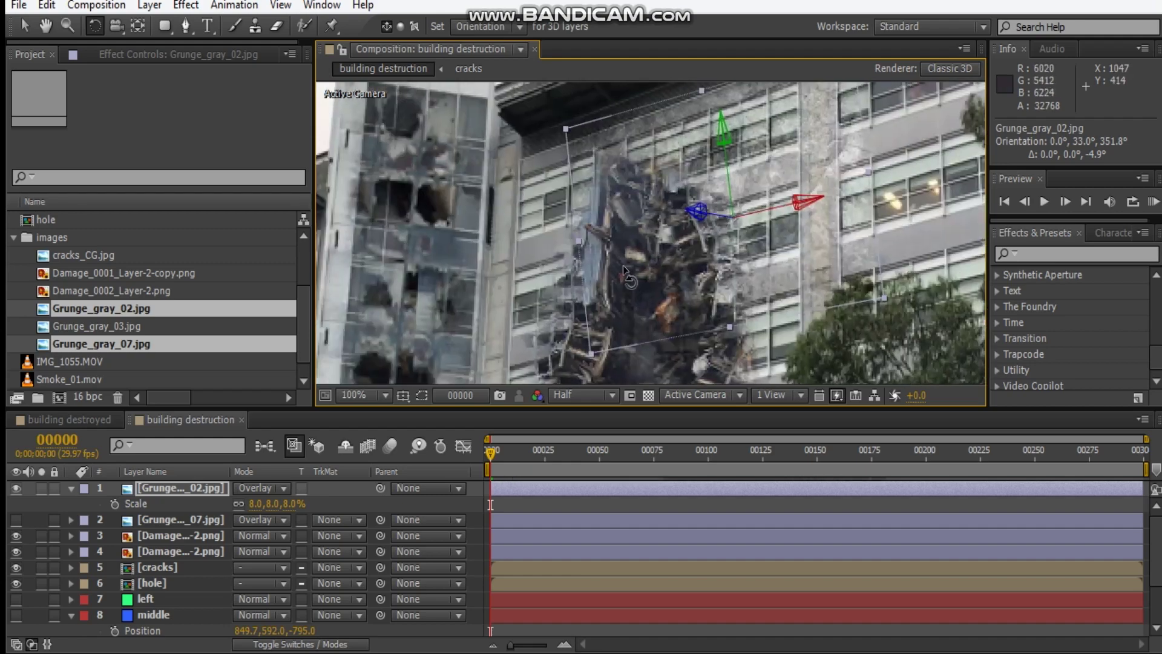
Duplicate the Grunge_gray_02.jpg layer and place the copy below the fire, oriented to about 348.7°, 33.8°, 358.0°
key(ctrl+d)
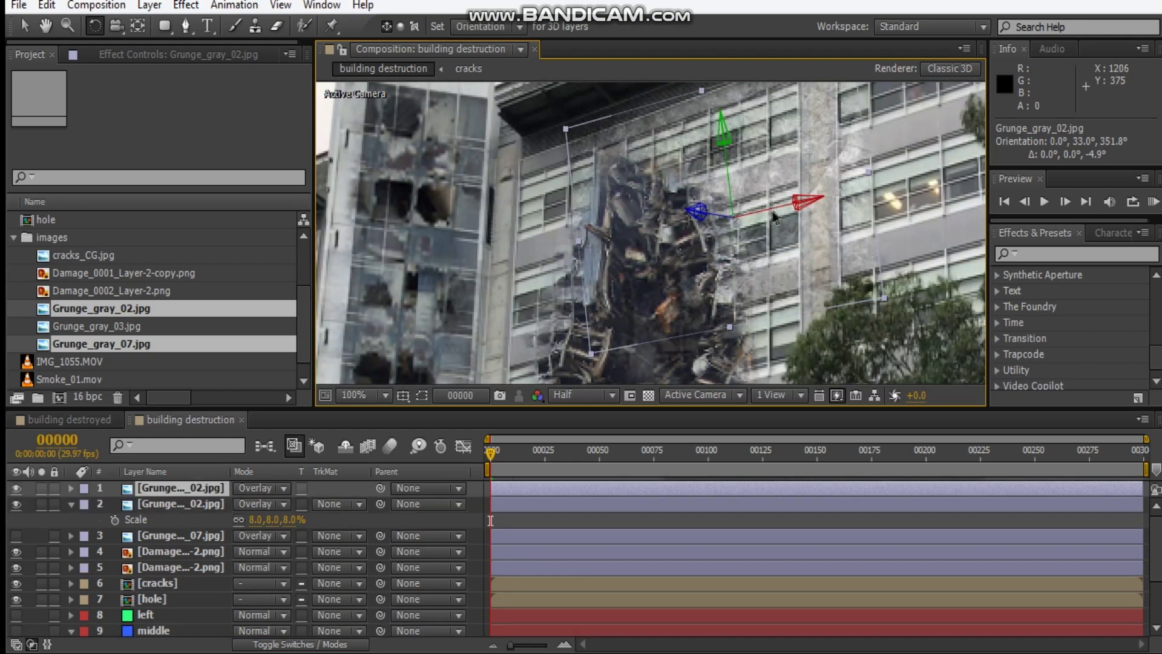
drag(759, 252, 744, 183)
scroll(744, 183, down, 2)
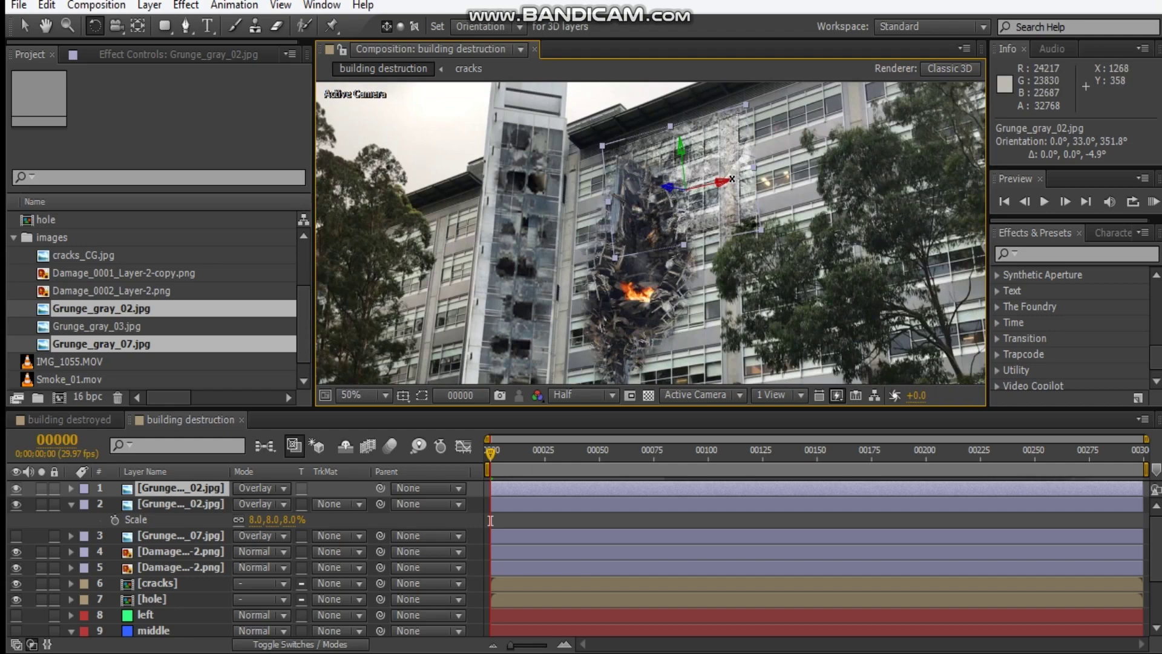
key(v)
drag(682, 152, 696, 303)
drag(712, 261, 716, 128)
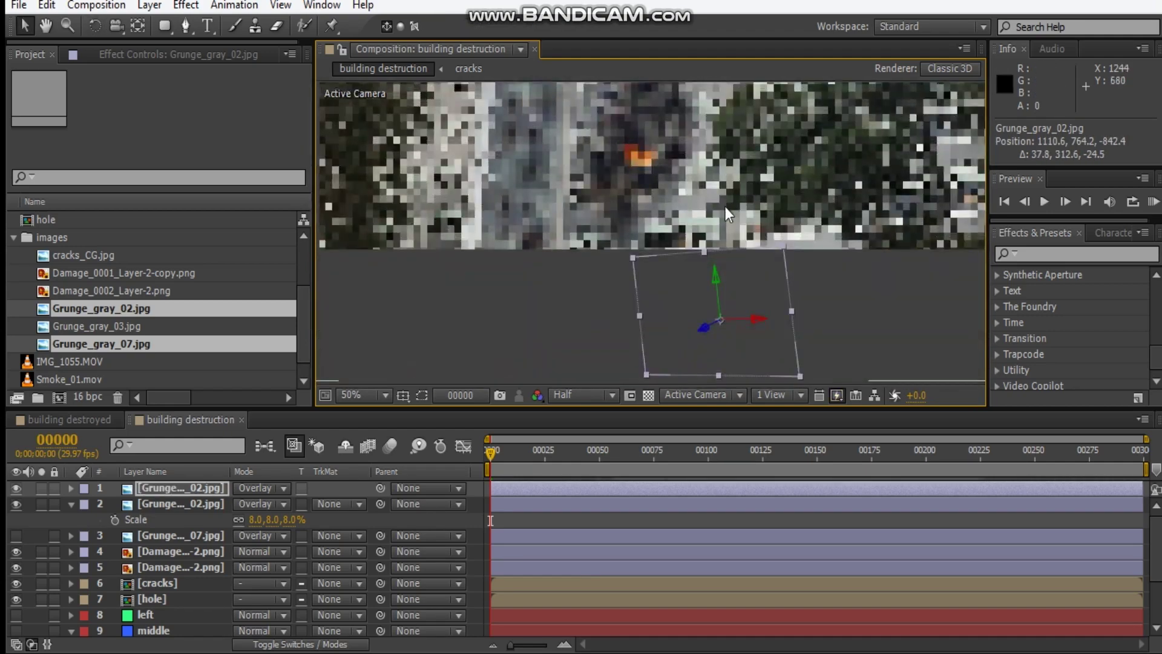
drag(718, 284, 725, 229)
scroll(702, 228, up, 2)
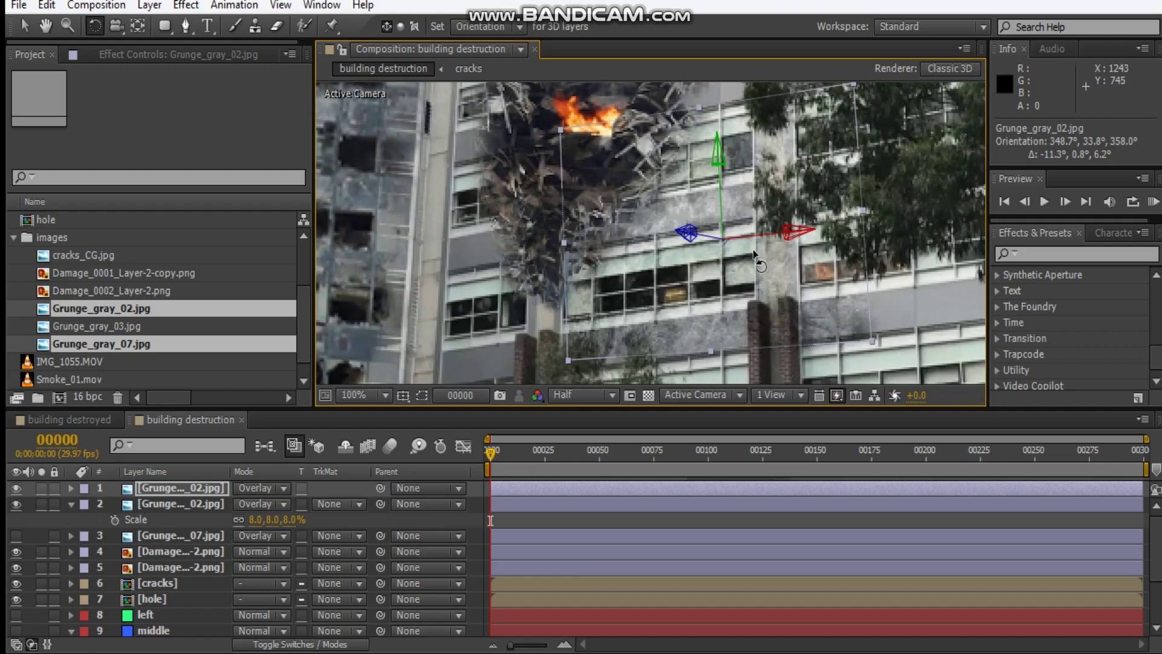
Scale the lower Grunge_gray_02.jpg copy to 5% and move it beside the hole's lower part, at about 1077.7, 649.9, -821.1
key(v)
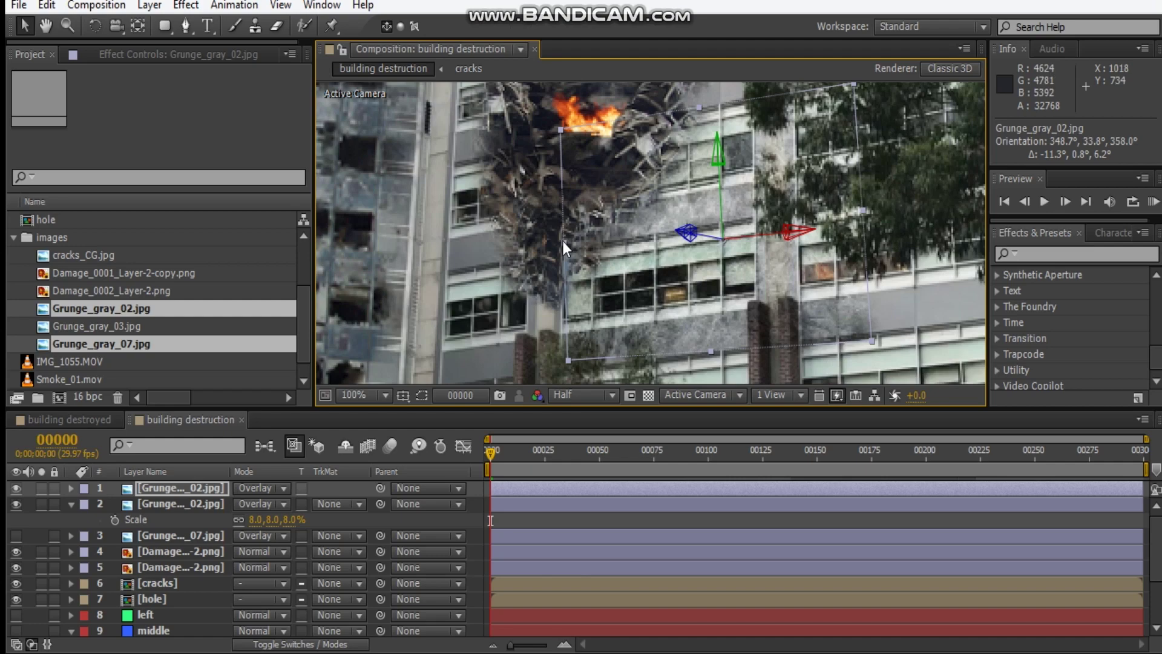
drag(561, 241, 867, 186)
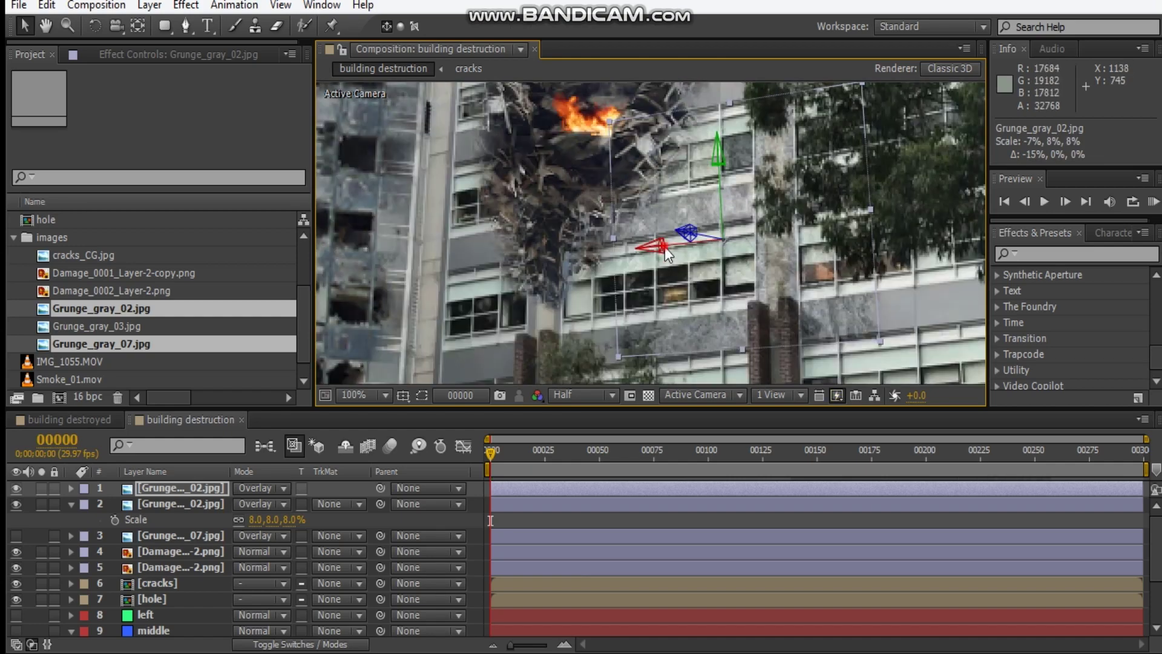
drag(666, 249, 602, 254)
key(s)
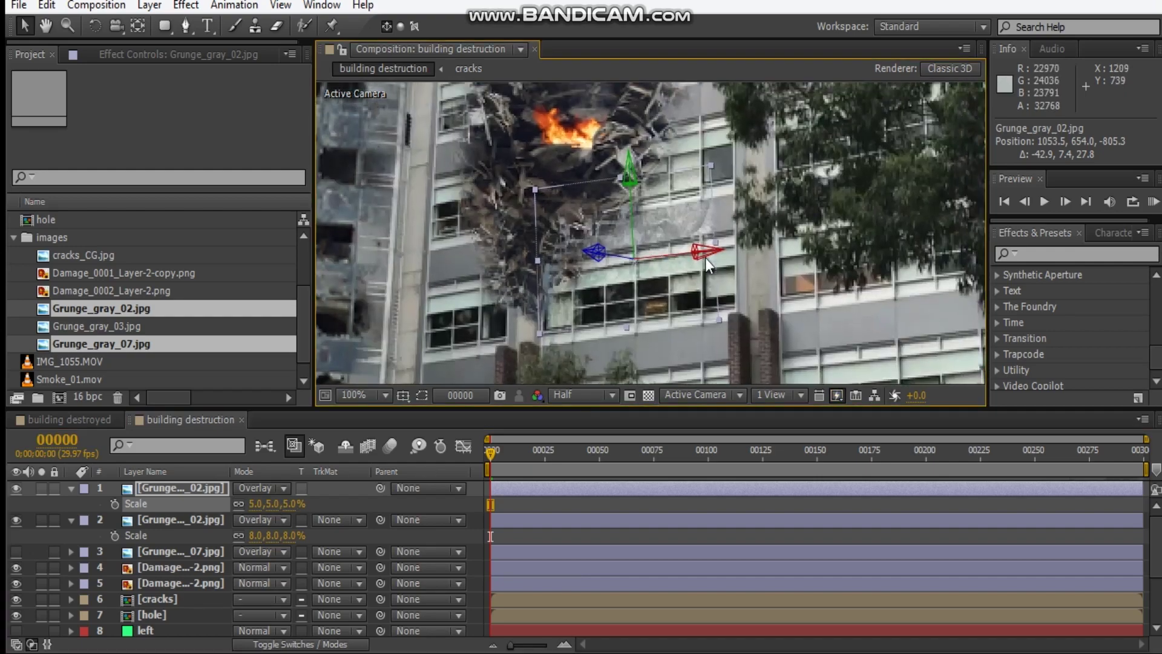
drag(712, 261, 687, 250)
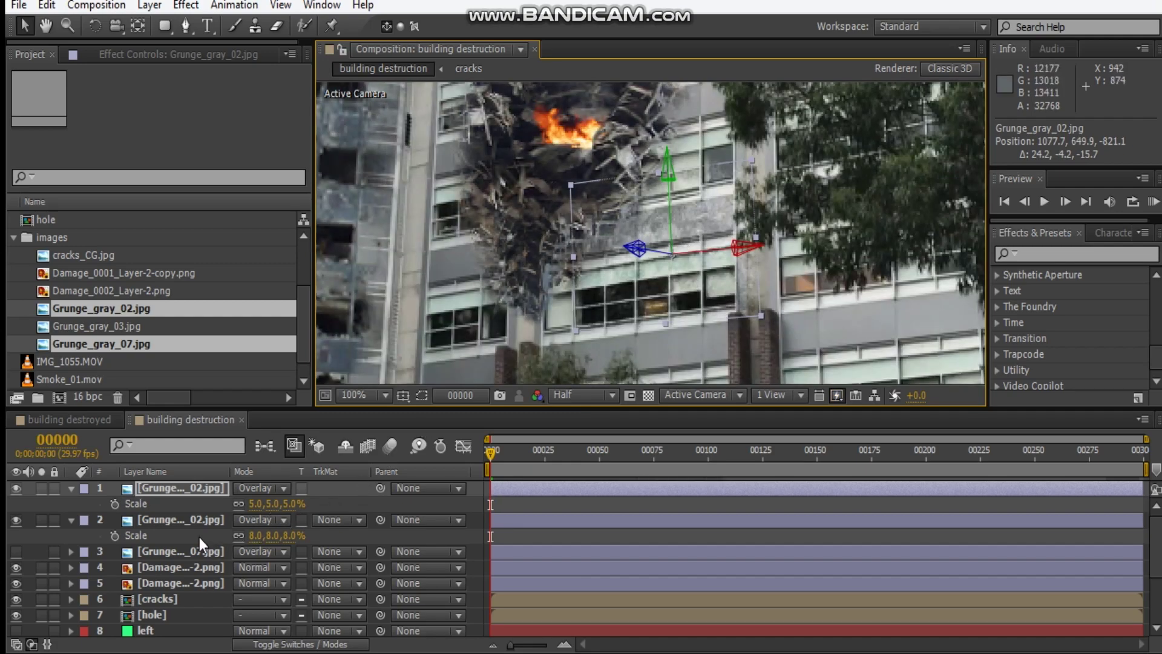
Duplicate the 5% Grunge_gray_02.jpg layer and move the copy up beside the fire, at about 1075.5, 576.1, -804.9
click(164, 492)
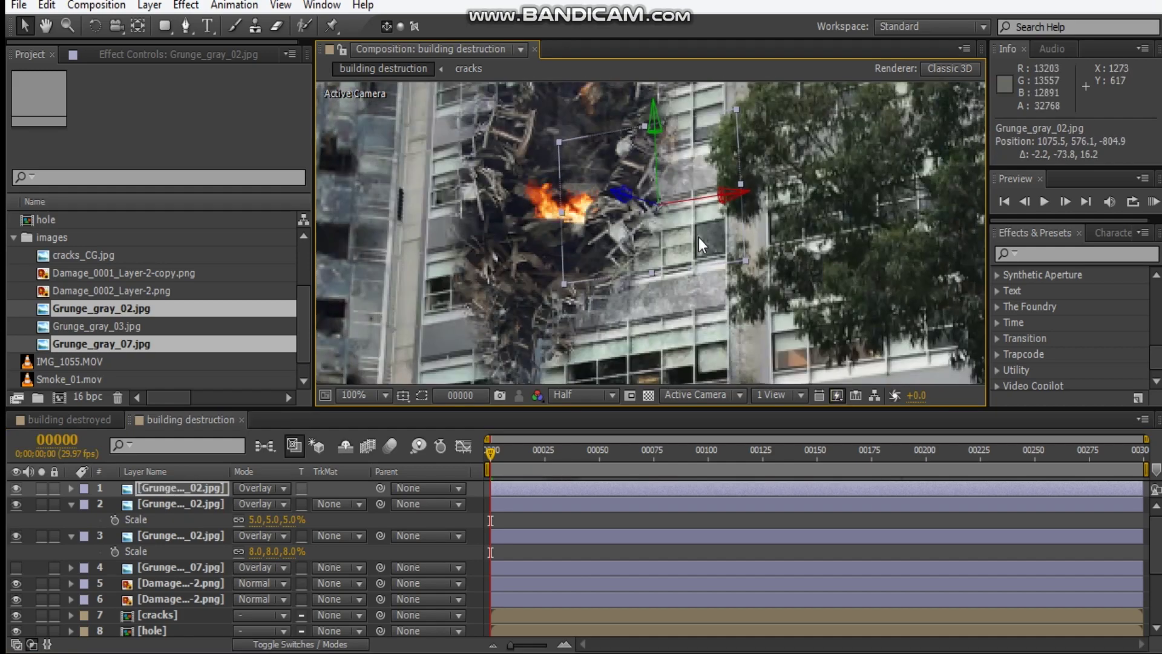
drag(749, 294, 902, 195)
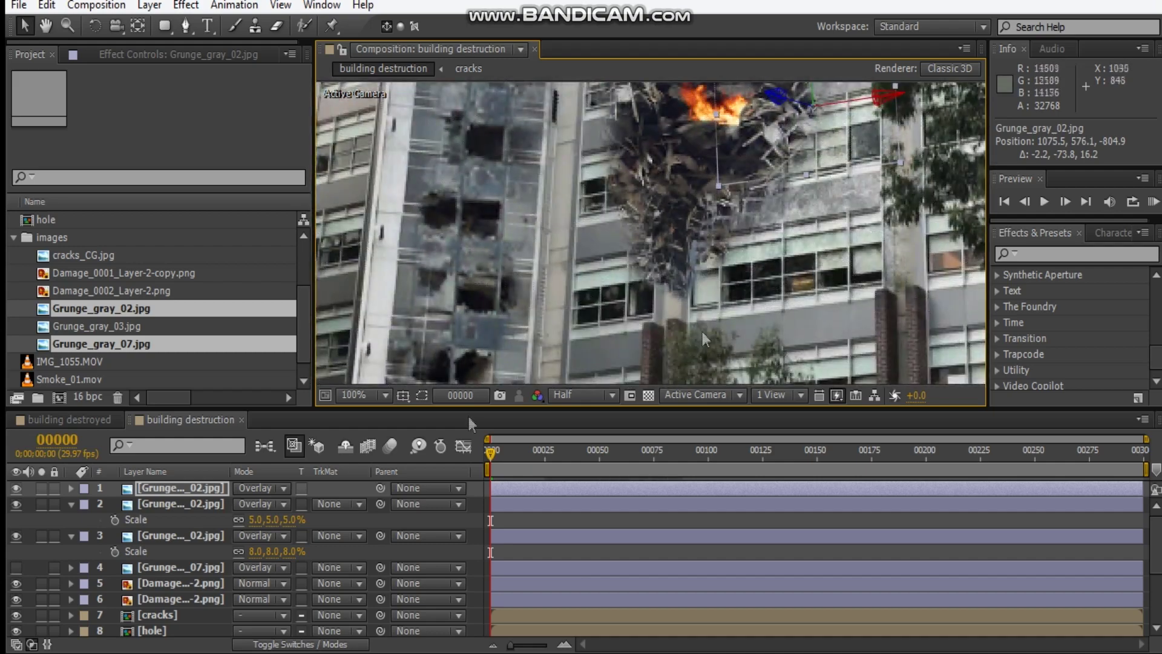
Collapse the second layer's scale property and make the hidden Grunge_gray_07.jpg layer visible
click(71, 504)
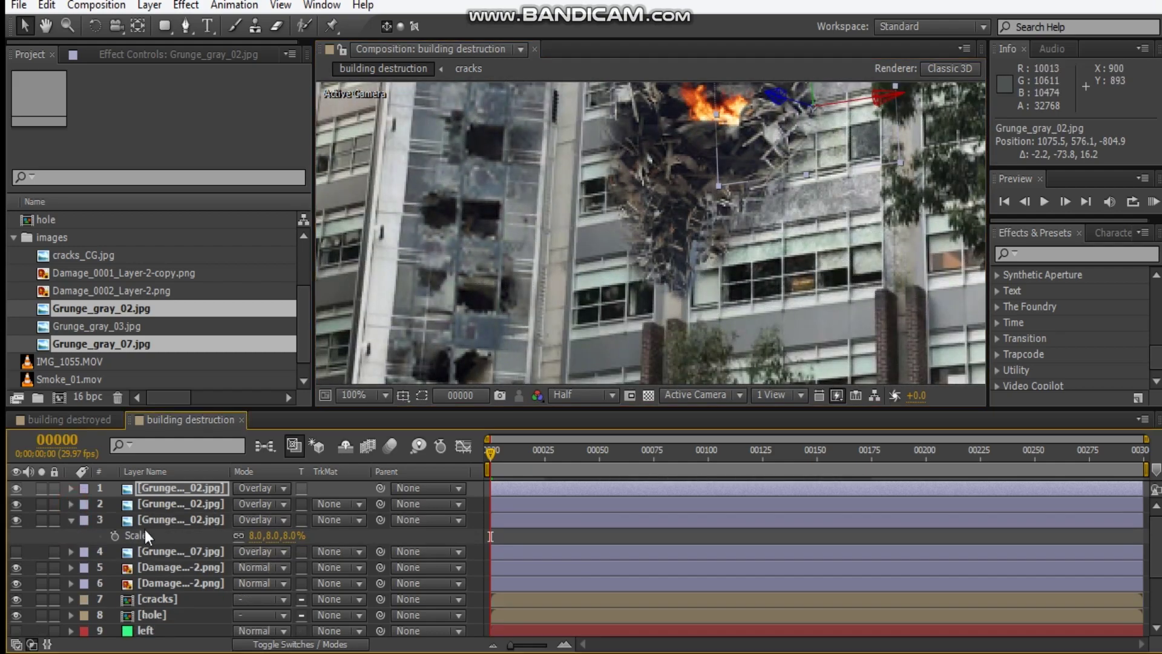
click(154, 554)
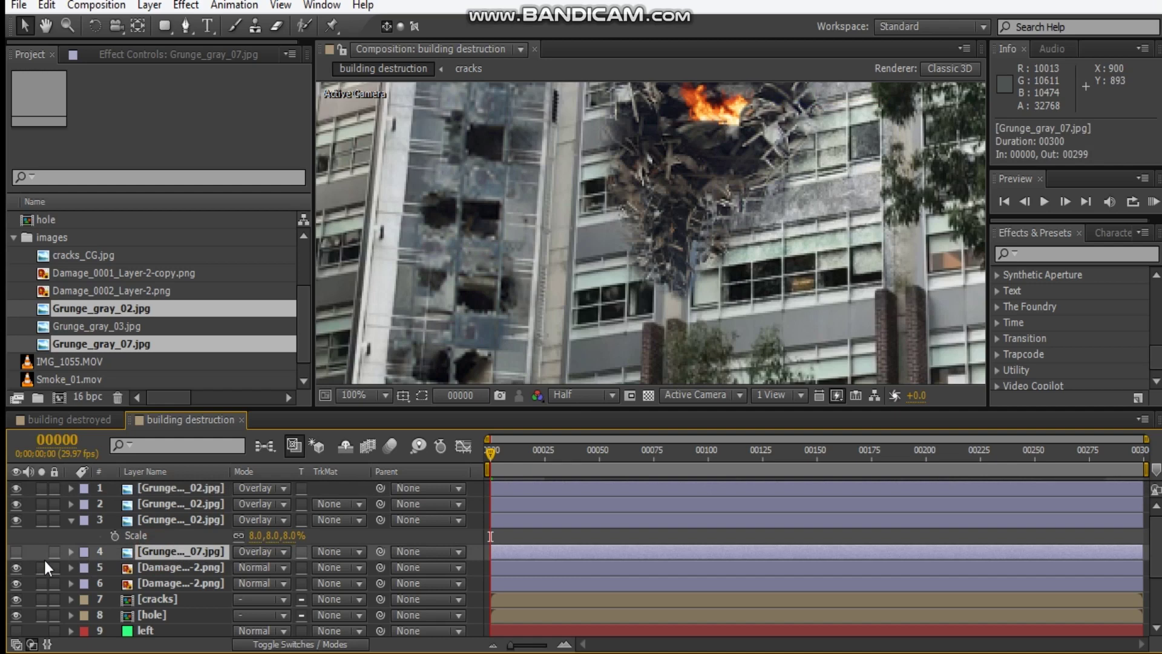
click(174, 493)
key(p)
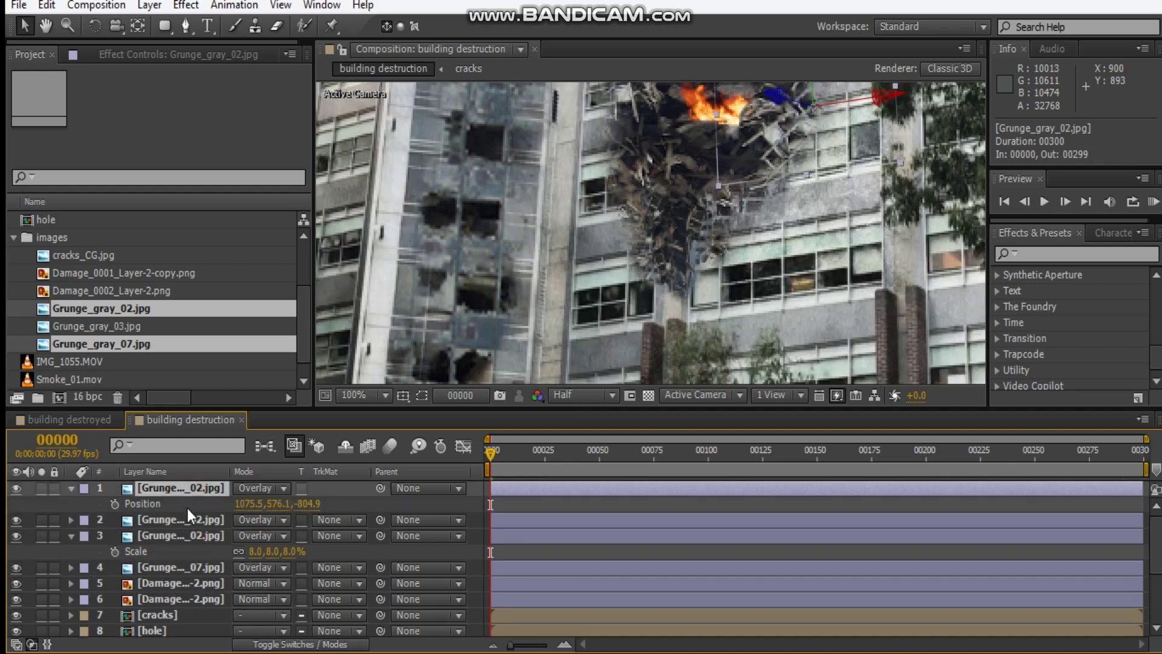
click(188, 509)
click(180, 569)
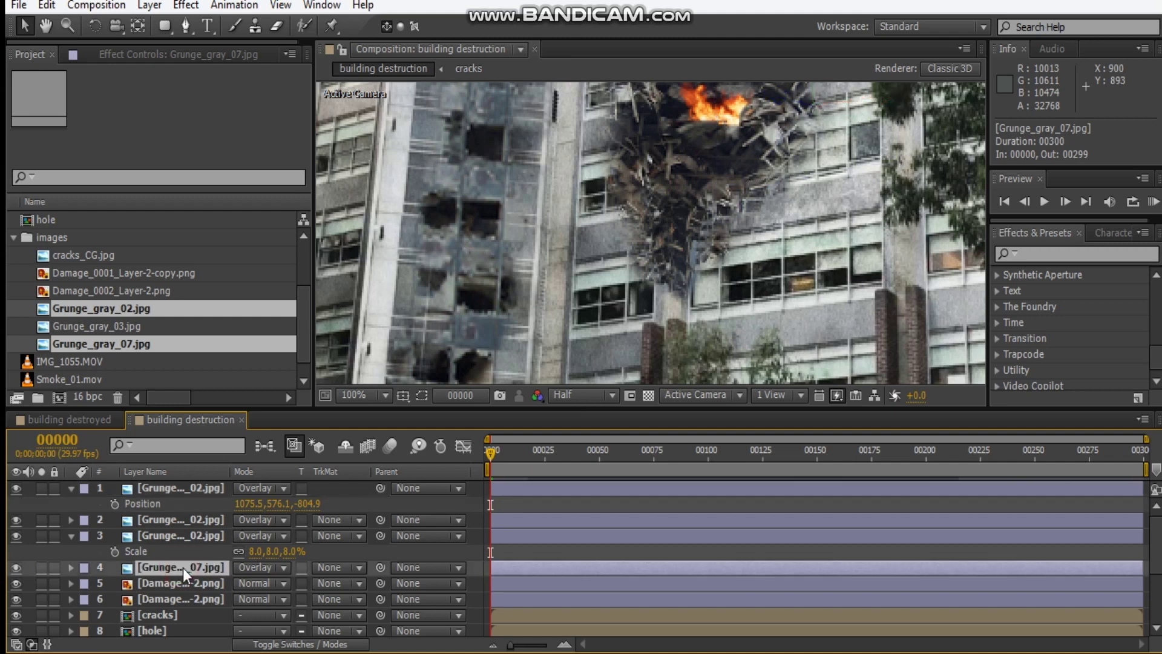
click(163, 507)
key(ctrl+v)
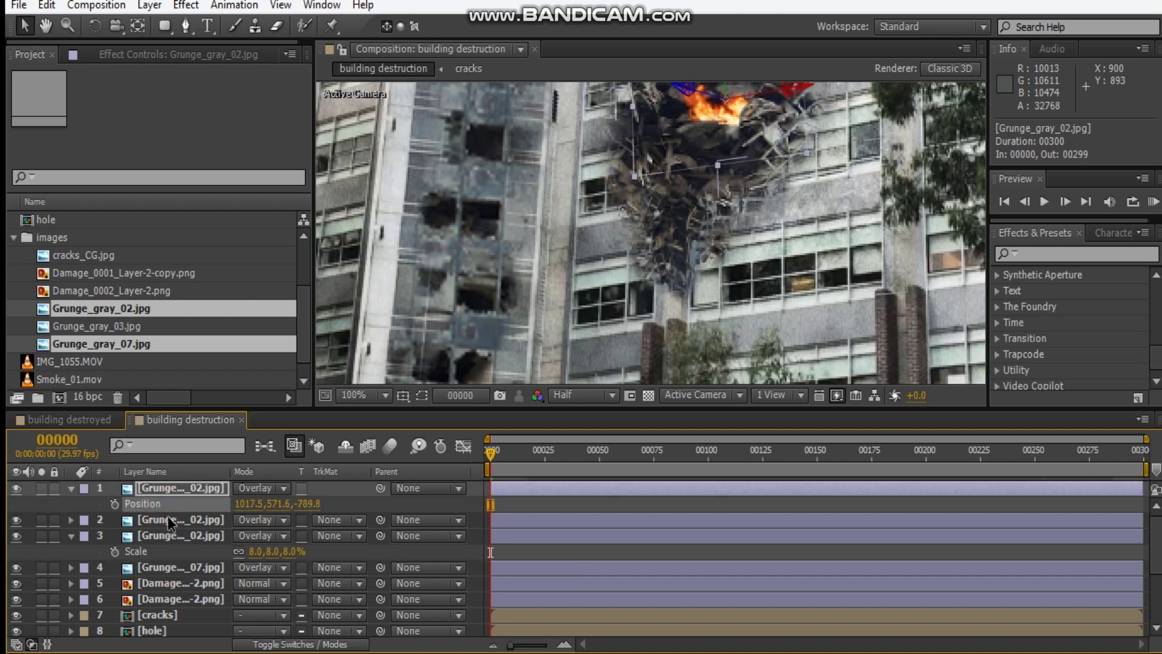
key(ctrl+z)
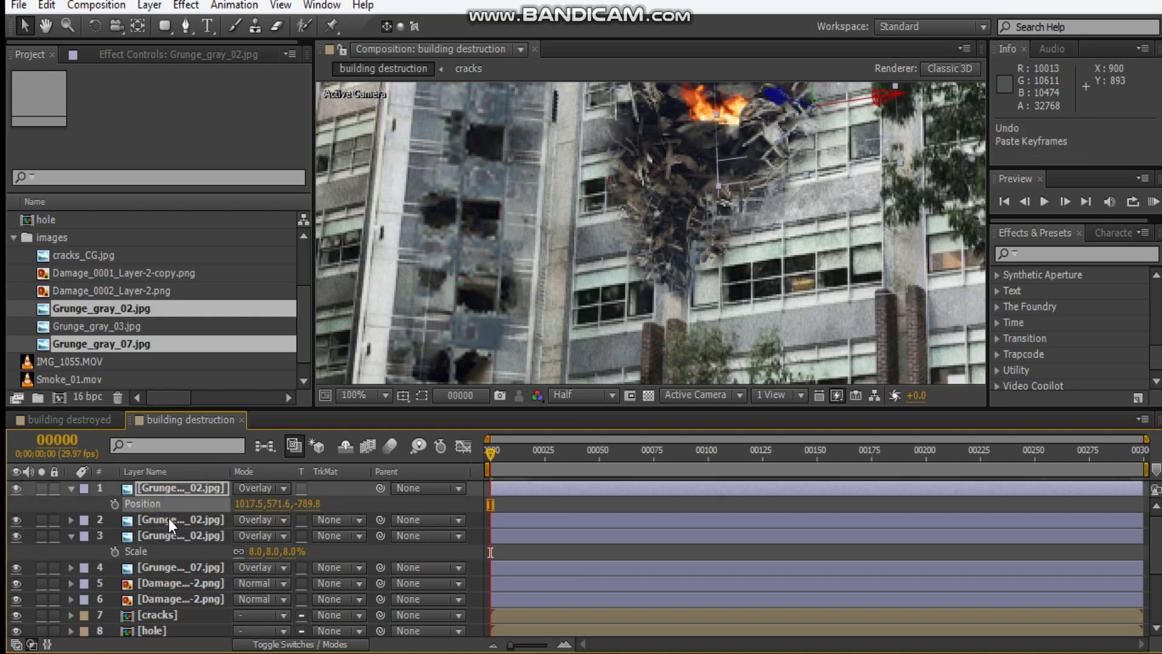
Copy the top Grunge_gray_02.jpg layer's position, 1075.5, 576.1, -804.9, onto the Grunge_gray_07.jpg layer
click(170, 519)
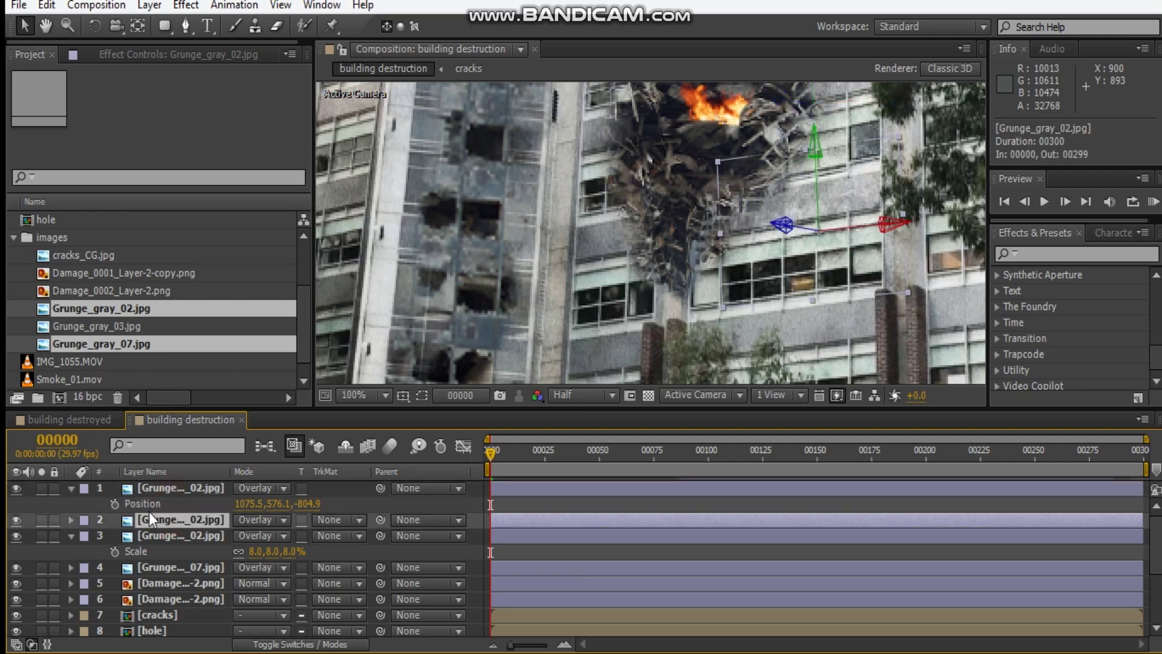
click(152, 505)
click(177, 536)
click(165, 506)
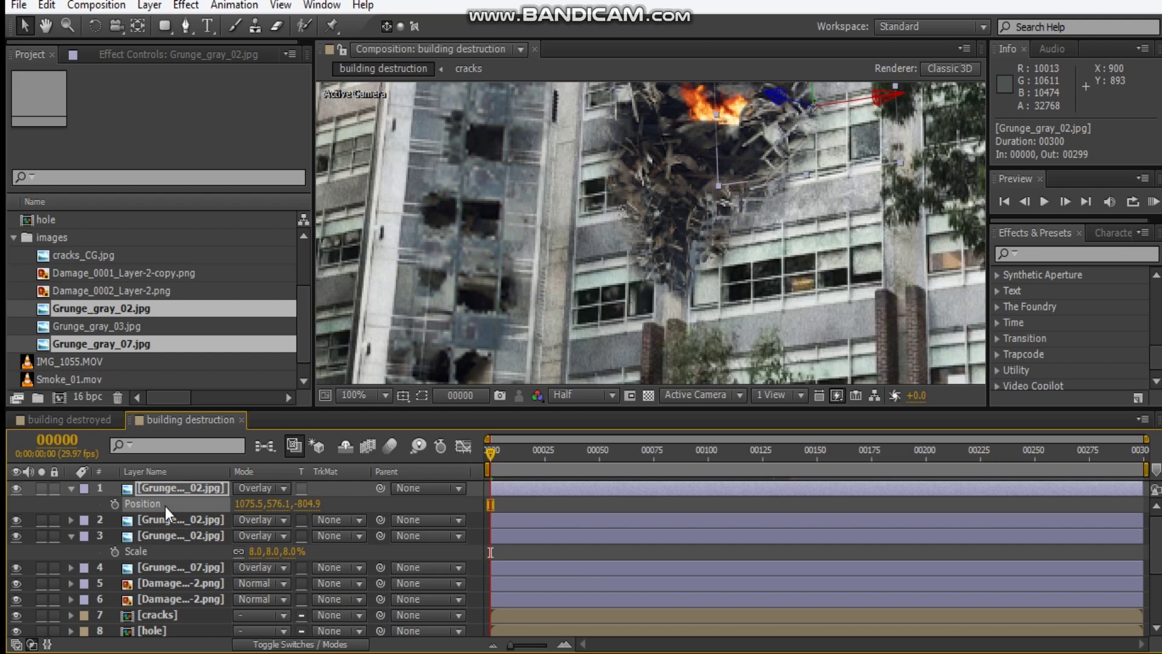
click(171, 569)
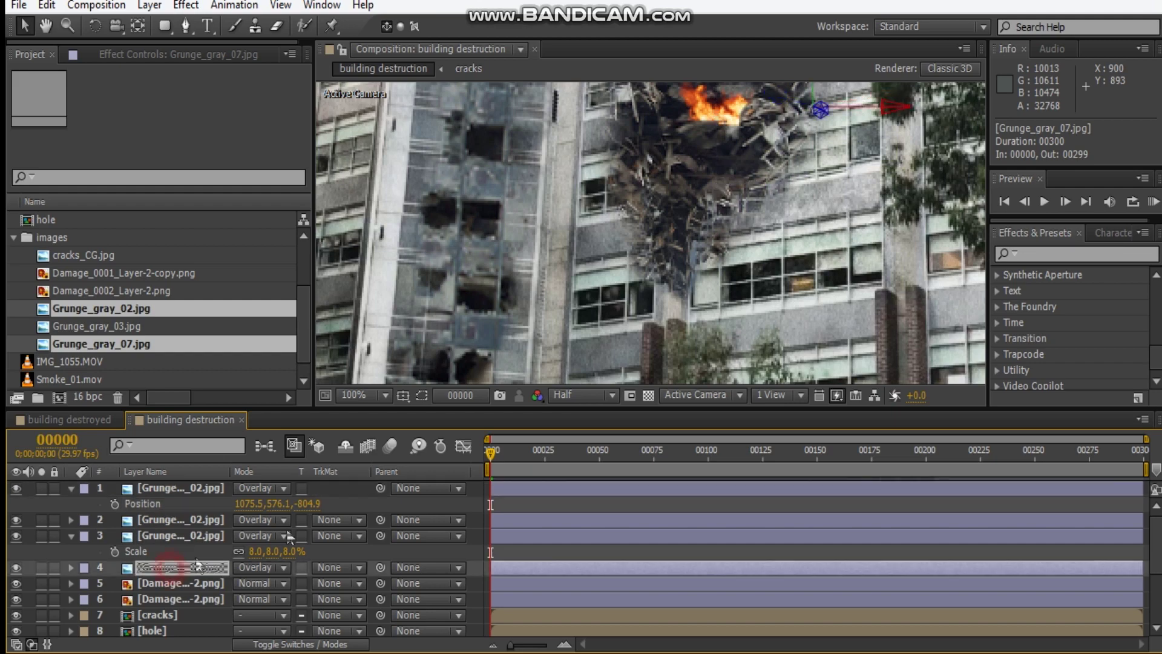
Scale the Grunge_gray_07.jpg layer down to 8%
key(comma)
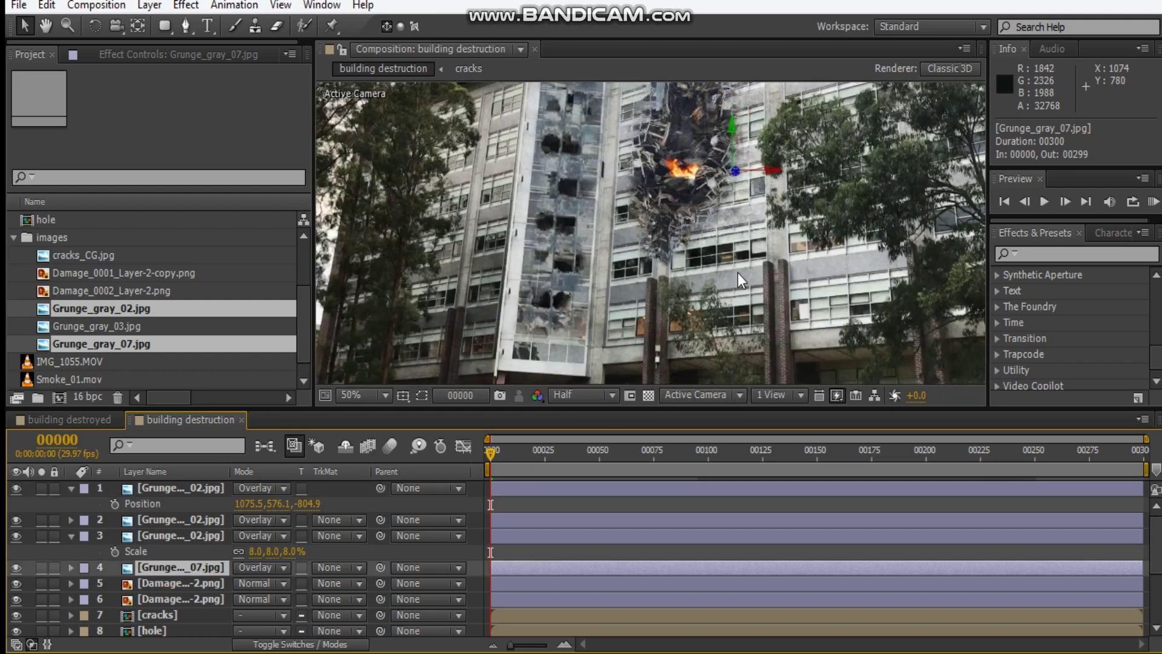
key(s)
drag(284, 584, 202, 579)
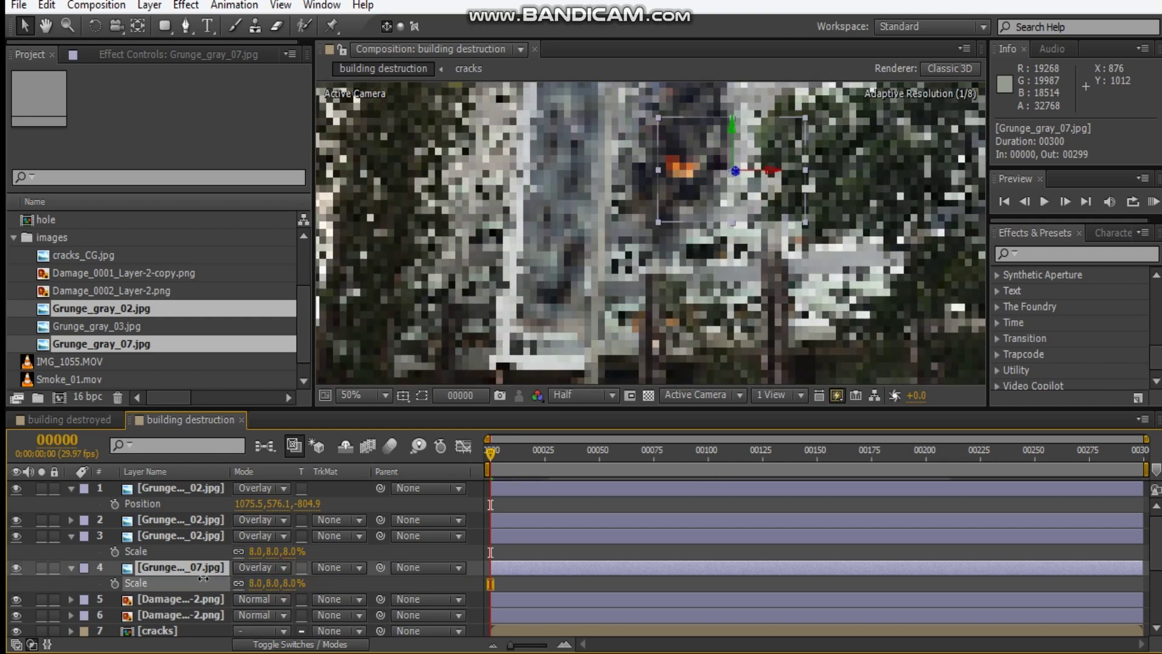
Raise the Grunge_gray_07.jpg layer along its Y axis to the hole's upper part, at 1075.5, 484.1, -804.9
scroll(731, 198, up, 2)
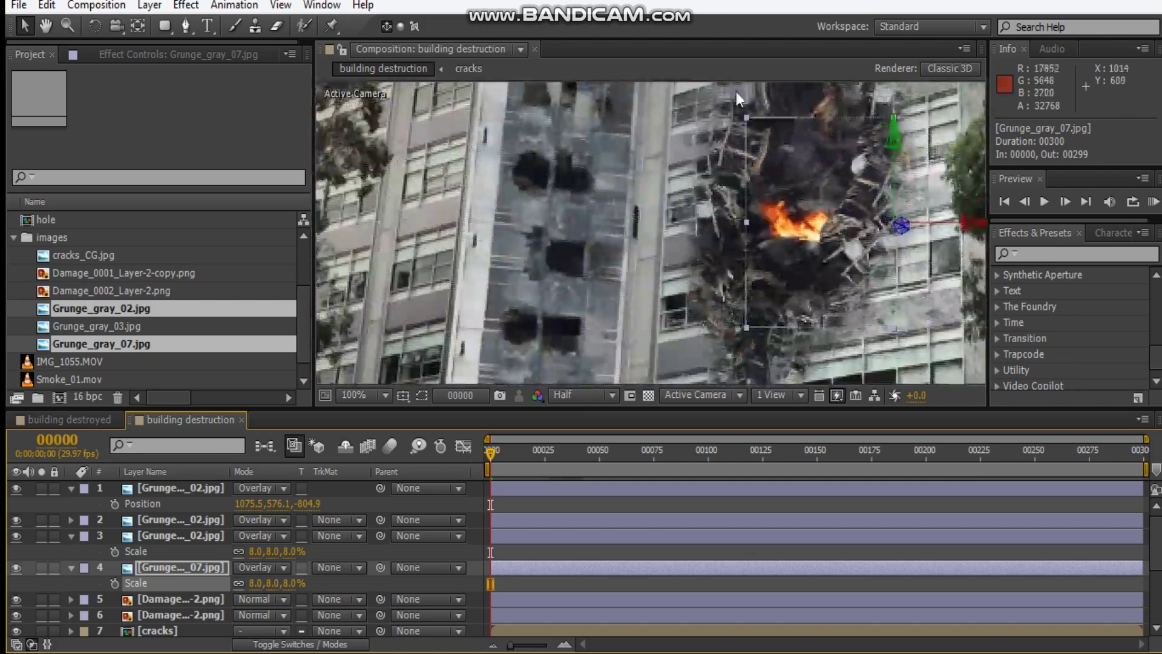
drag(895, 209, 842, 295)
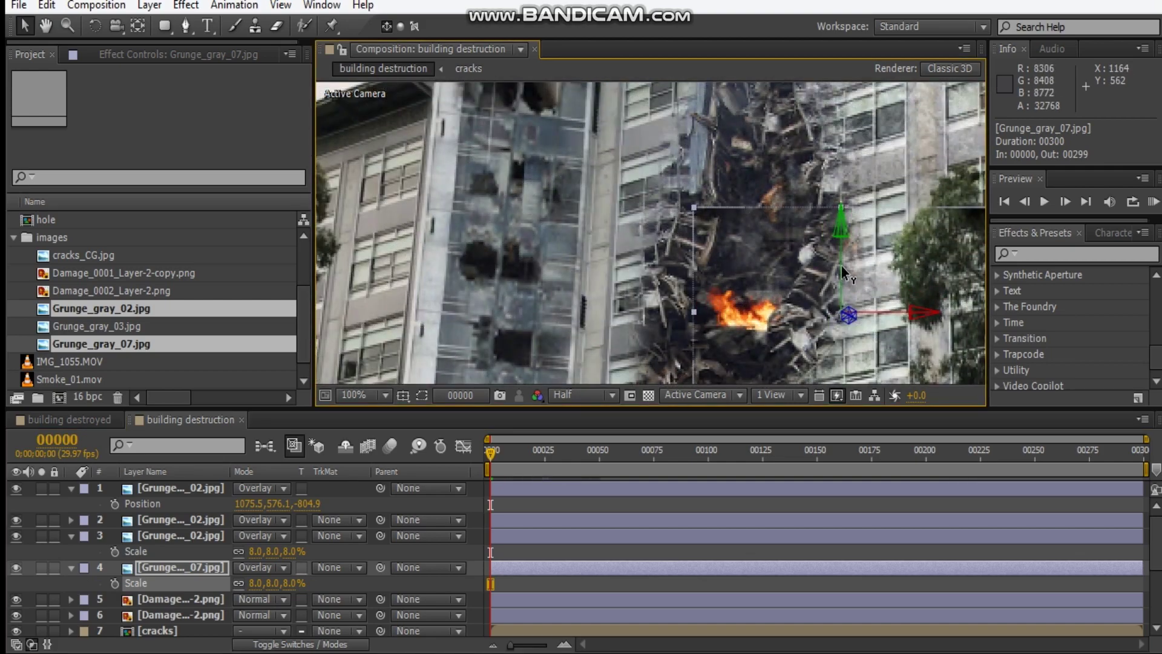
drag(842, 254, 852, 175)
drag(717, 189, 622, 313)
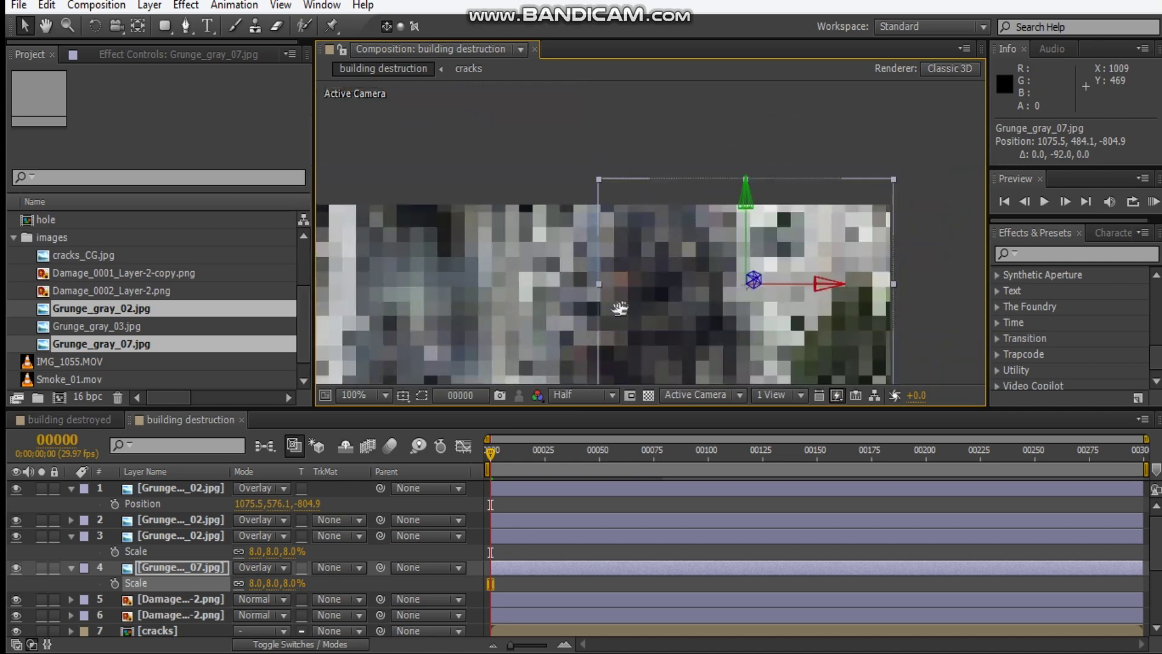
Lower the preview resolution to Third and shift the Grunge_gray_07.jpg layer along X to 1009.5, over the hole
click(750, 272)
click(580, 395)
click(577, 408)
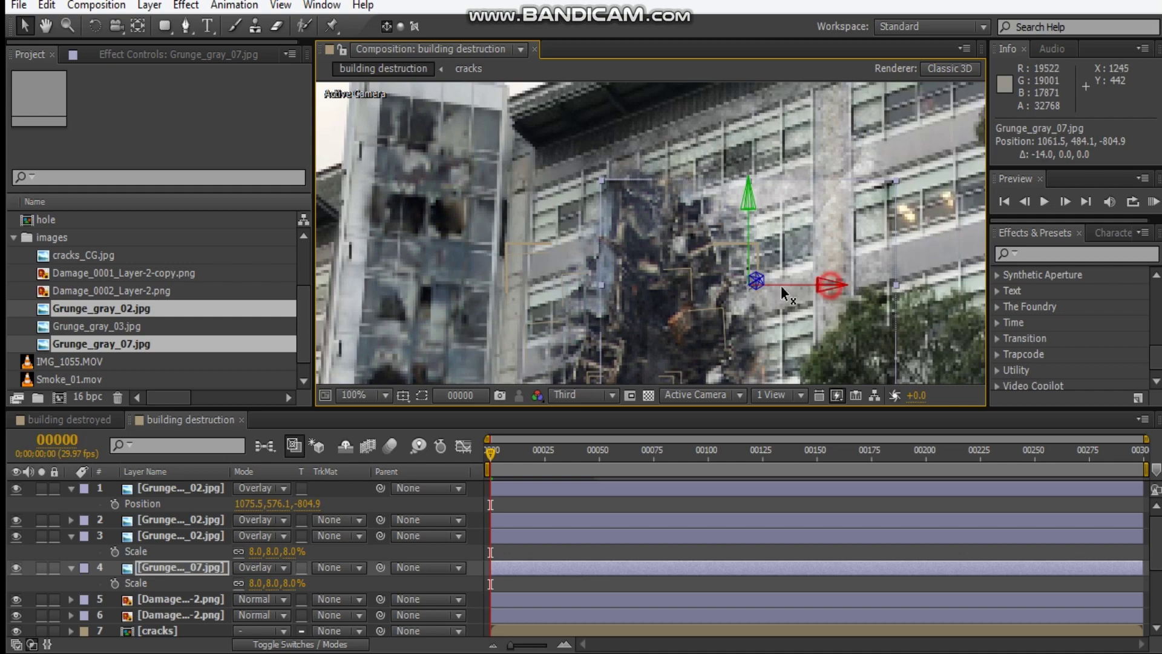
drag(834, 292, 697, 250)
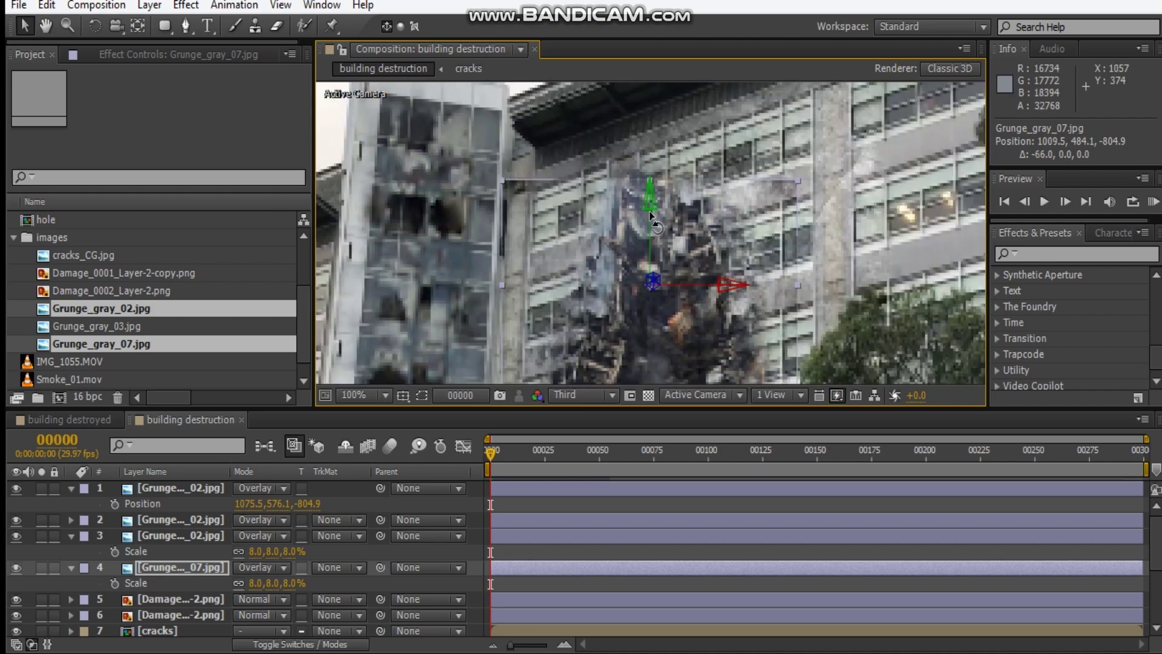
Rotate the Grunge_gray_07.jpg layer to match the facade's perspective and place it at about 988.6, 461.1, -794.2
key(w)
mouse_move(633, 206)
mouse_down()
mouse_move(624, 199)
mouse_move(626, 282)
mouse_move(651, 278)
mouse_move(645, 206)
mouse_up()
key(v)
drag(711, 237, 684, 239)
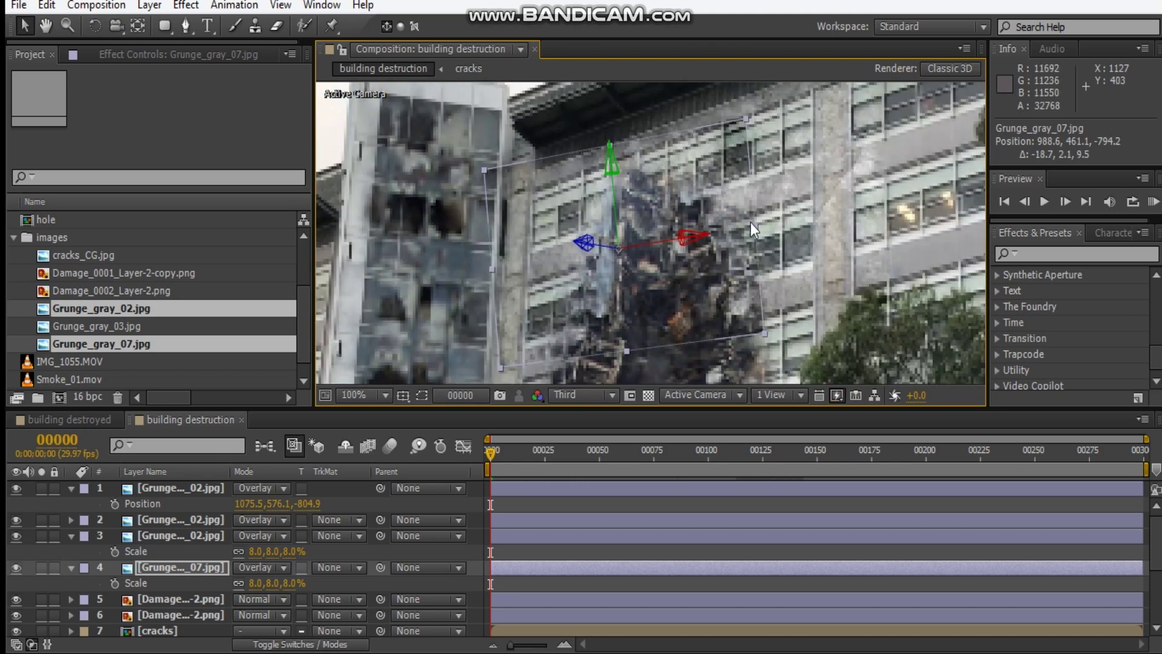
Duplicate the Grunge_gray_07.jpg layer and move the copy down over the hole's lower part, at about 1003.6, 629.3, -801.9
scroll(808, 278, down, 2)
drag(832, 254, 873, 199)
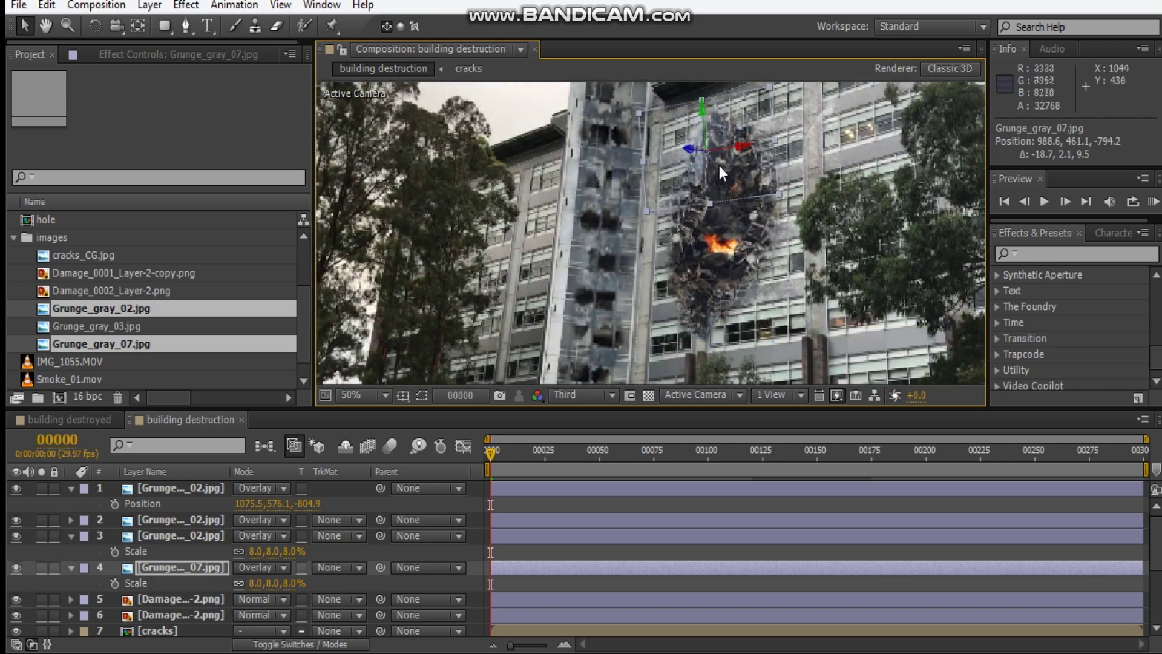
key(ctrl+d)
drag(702, 118, 692, 198)
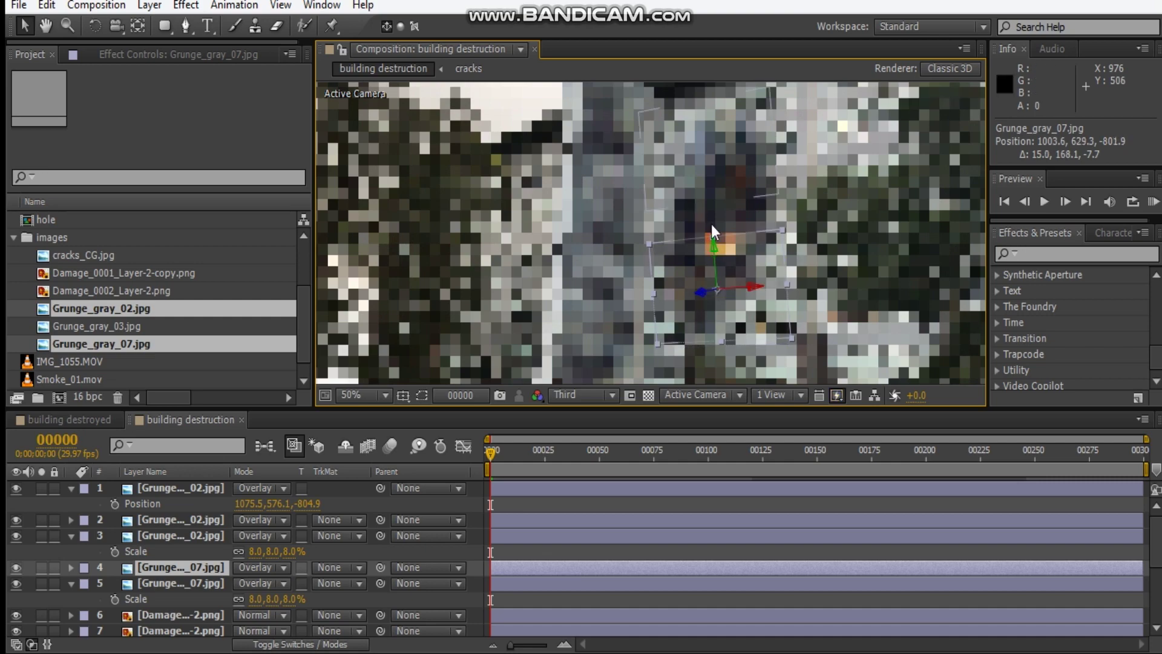
Rotate the lower Grunge_gray_07.jpg copy to about 349.9°, 27.5°, 358.9° so it follows the facade's window lines
scroll(689, 297, up, 2)
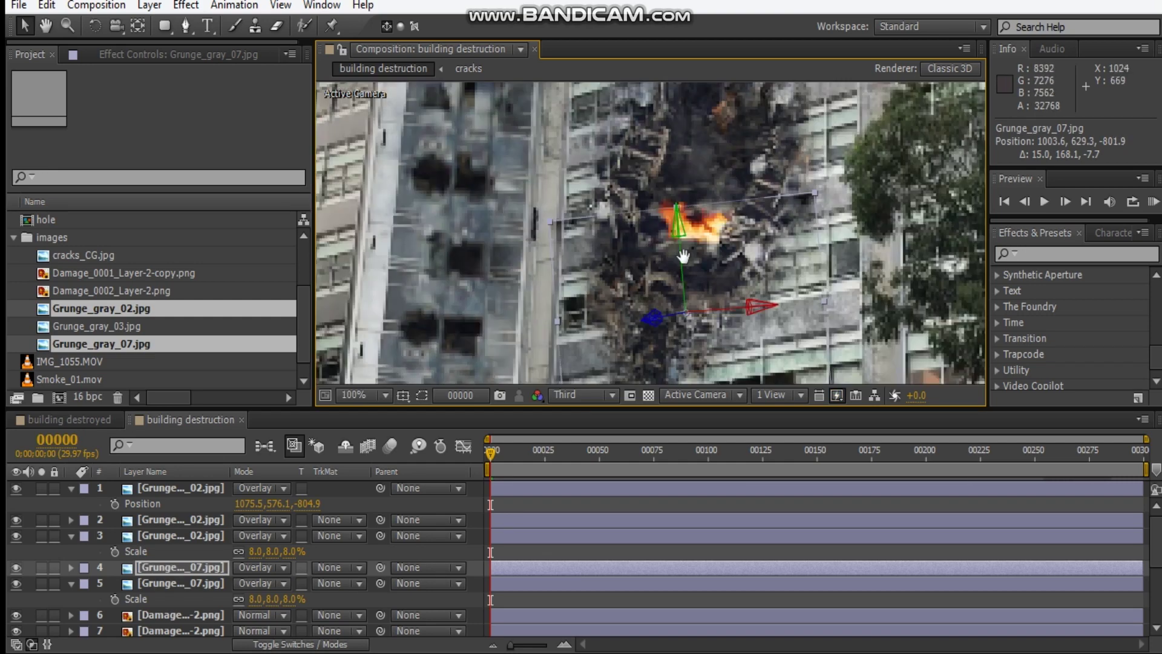
key(w)
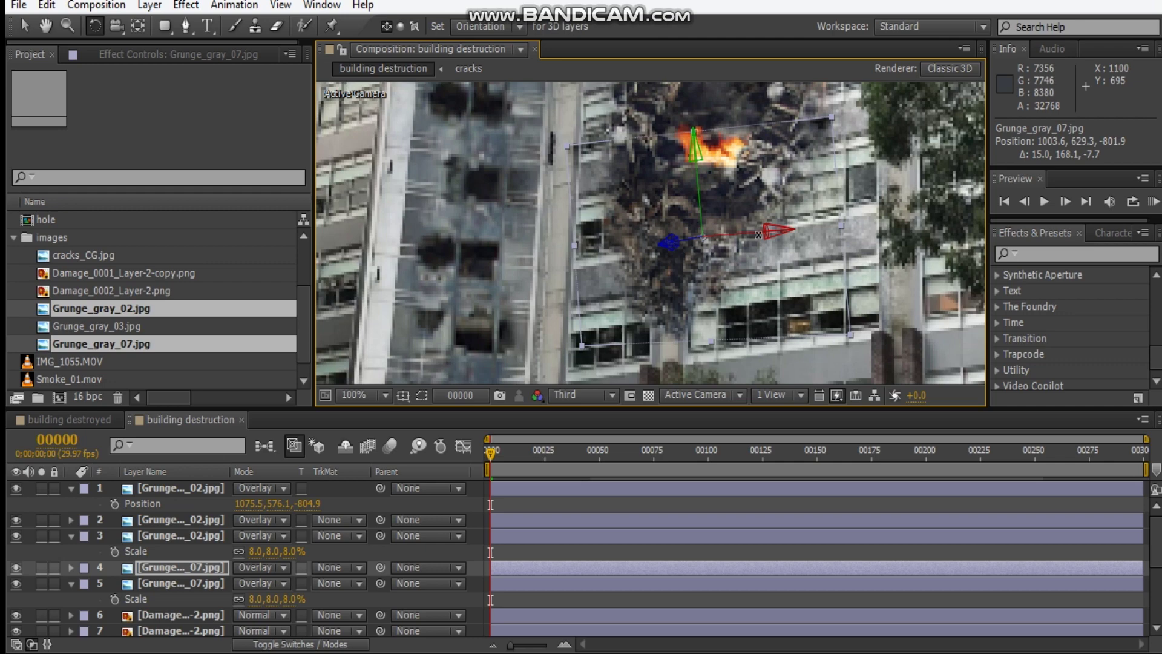
drag(759, 235, 759, 231)
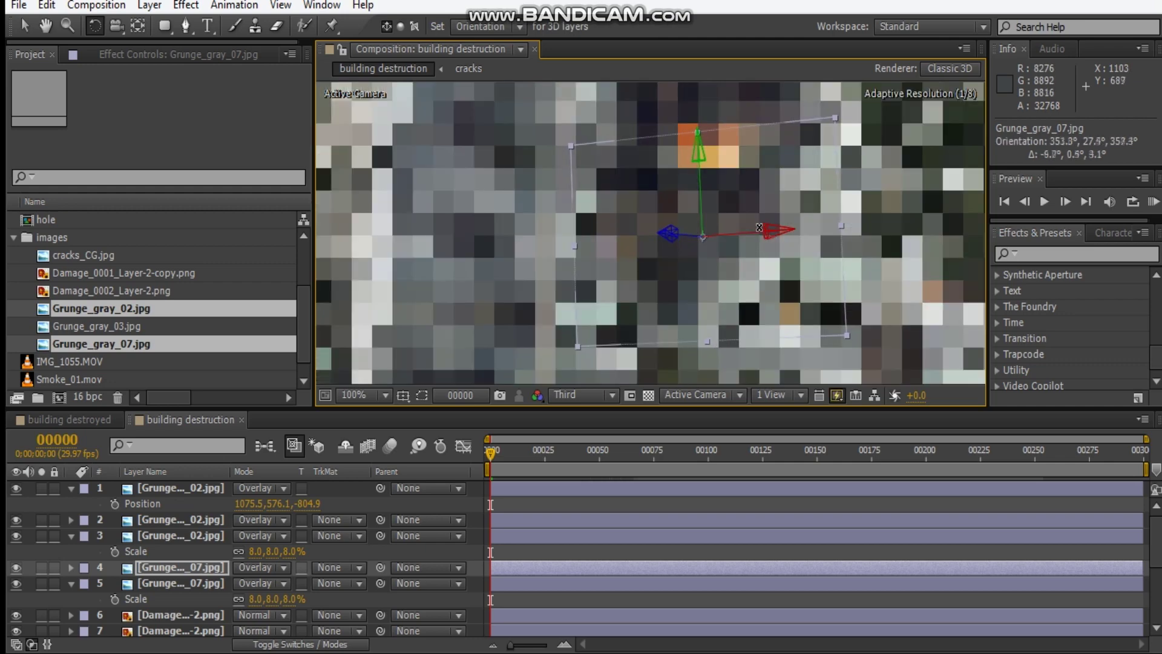
drag(759, 227, 805, 239)
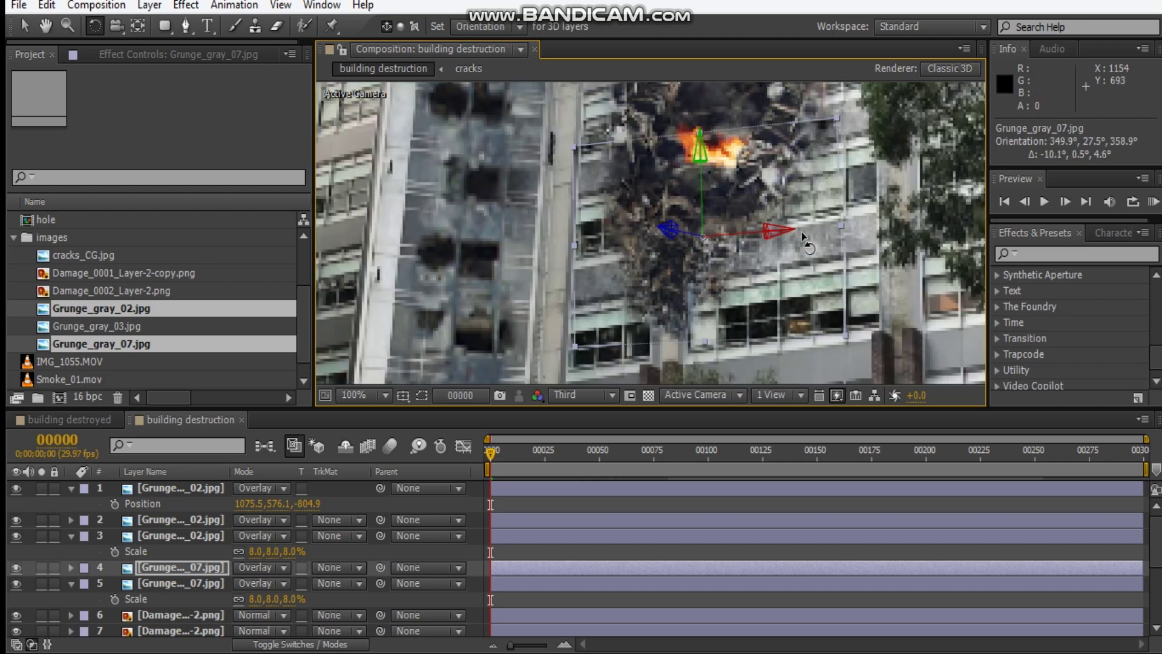
scroll(804, 237, down, 2)
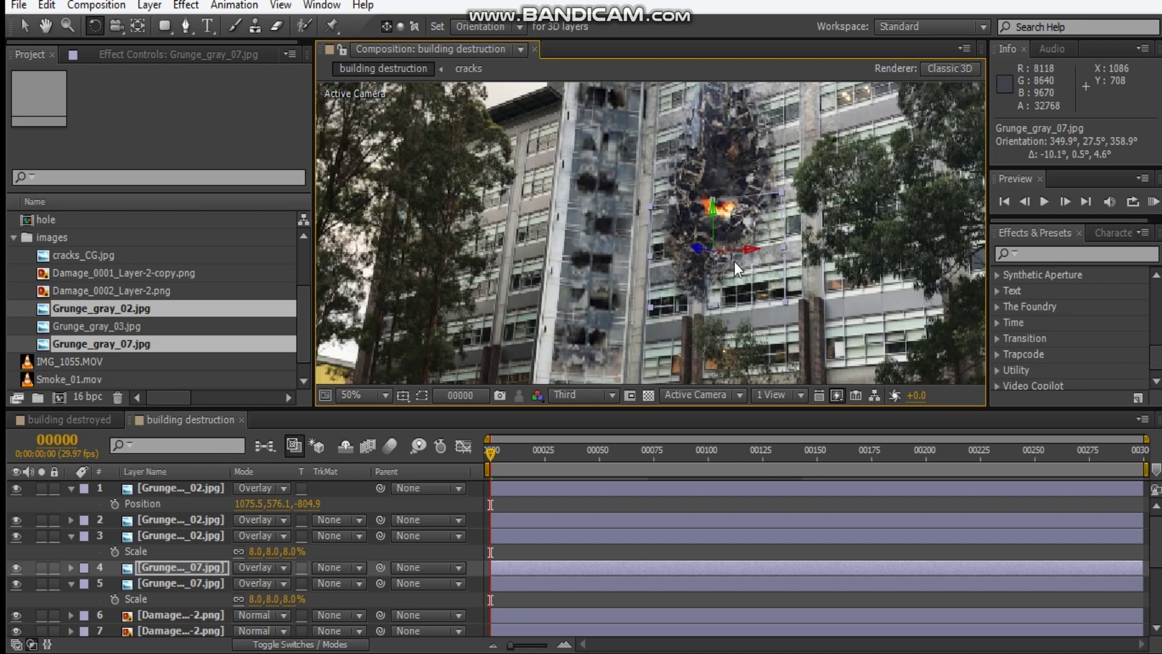
Shift the lower Grunge_gray_07.jpg copy slightly down and toward the glass tower, and select the original Grunge_gray_07.jpg layer
key(v)
drag(753, 251, 731, 259)
drag(684, 216, 684, 230)
click(181, 583)
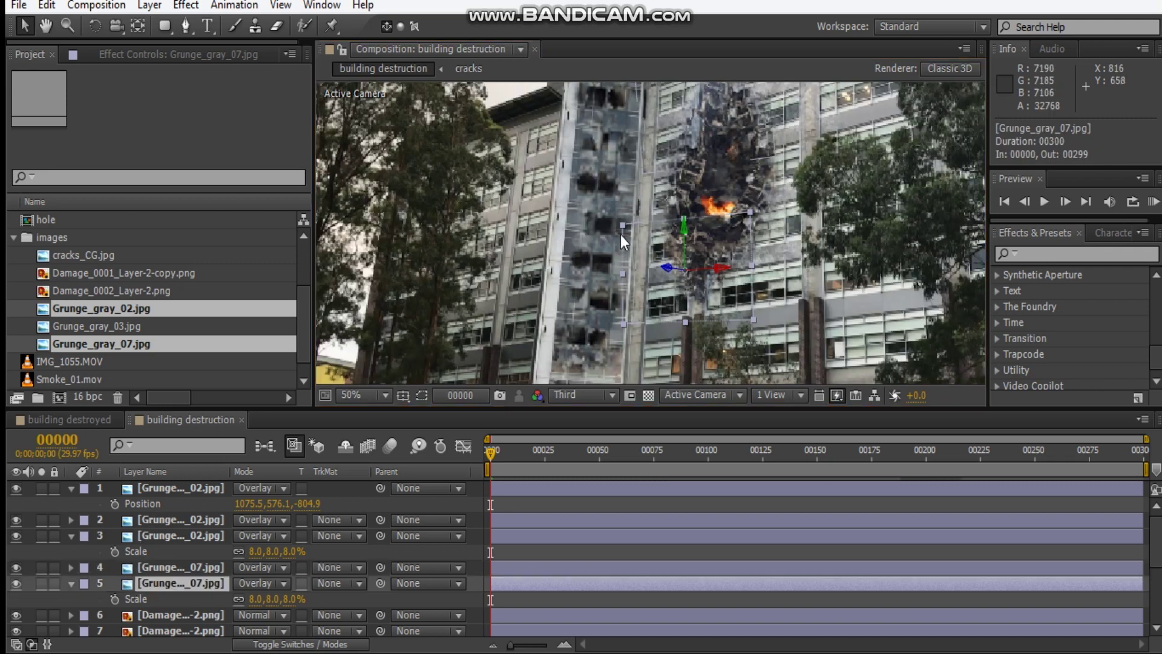
Draw a rectangular mask just inside the edges of the original Grunge_gray_07.jpg layer and feather it by 137 pixels
drag(607, 132, 616, 223)
click(166, 27)
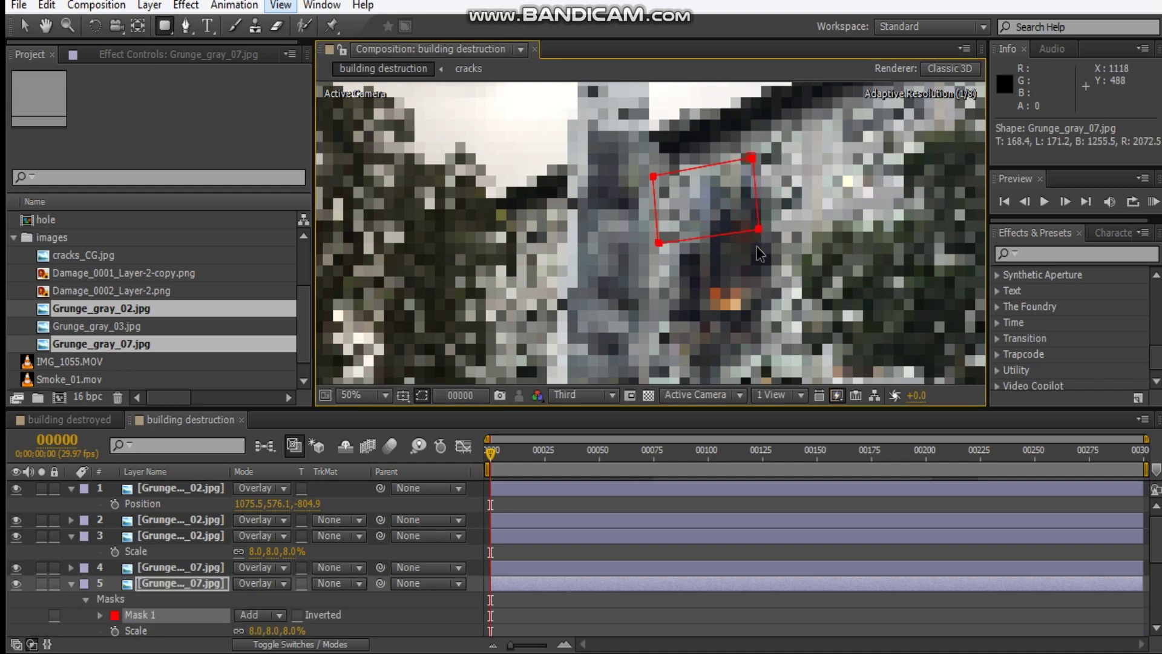
key(period)
key(f)
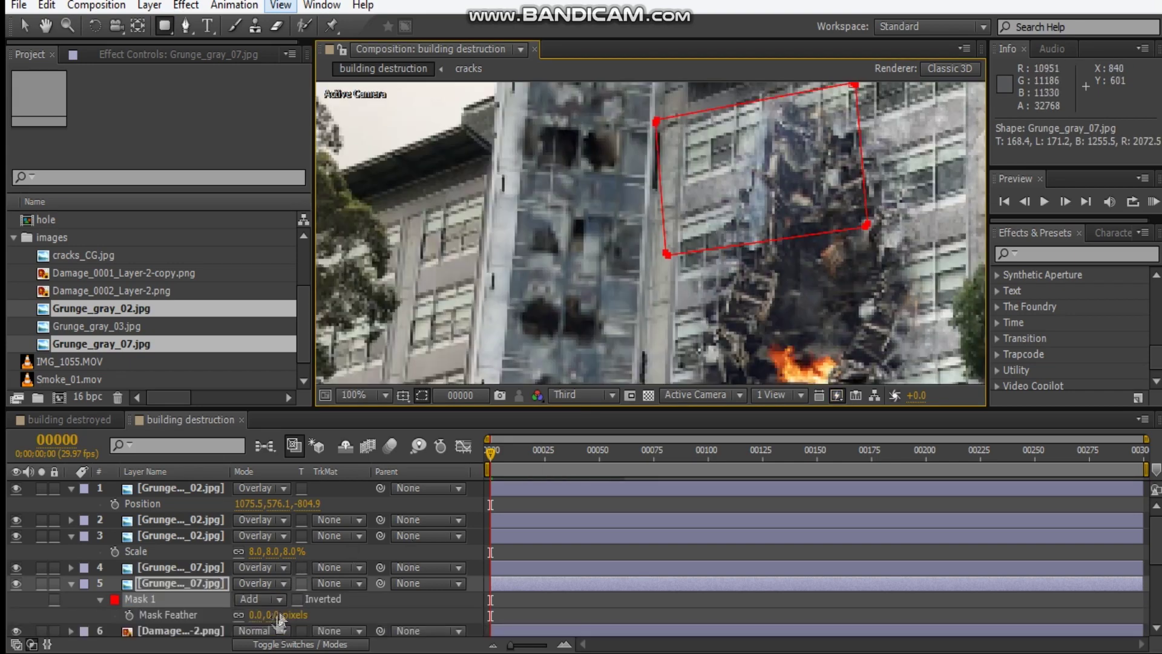
drag(274, 616, 399, 599)
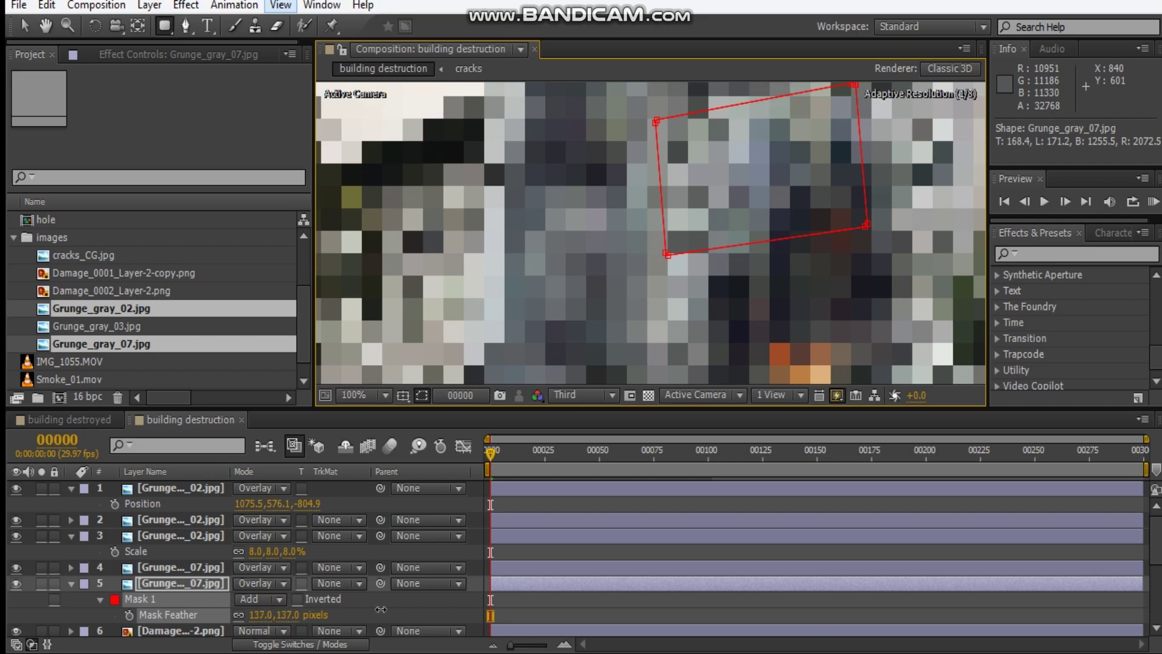
key(comma)
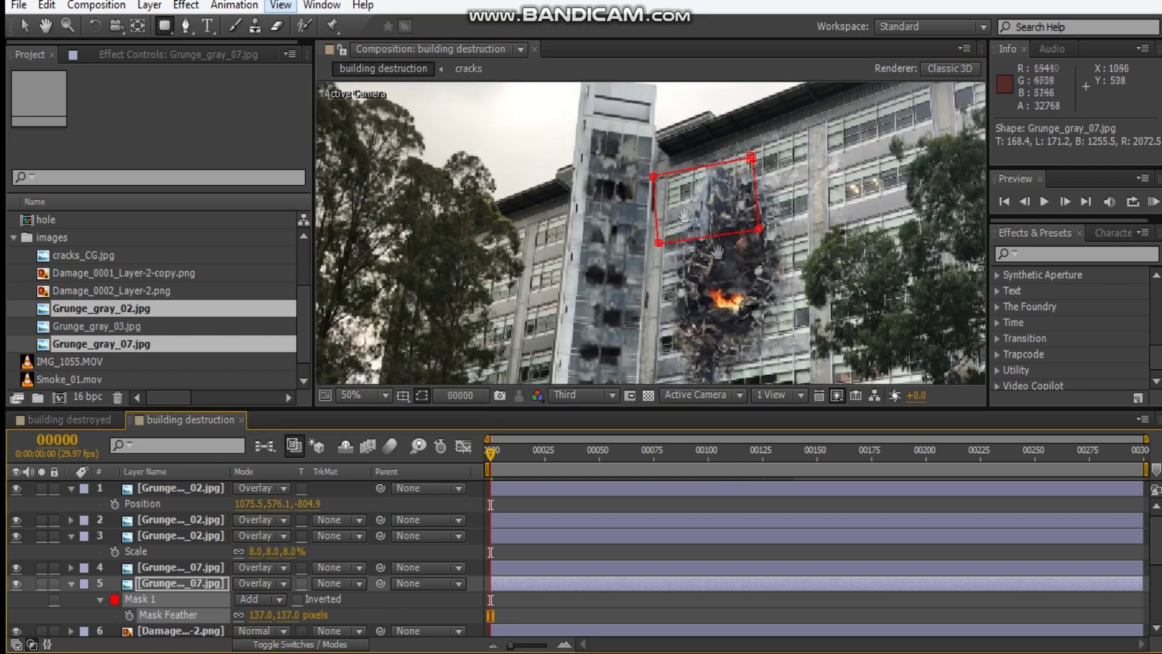
click(168, 600)
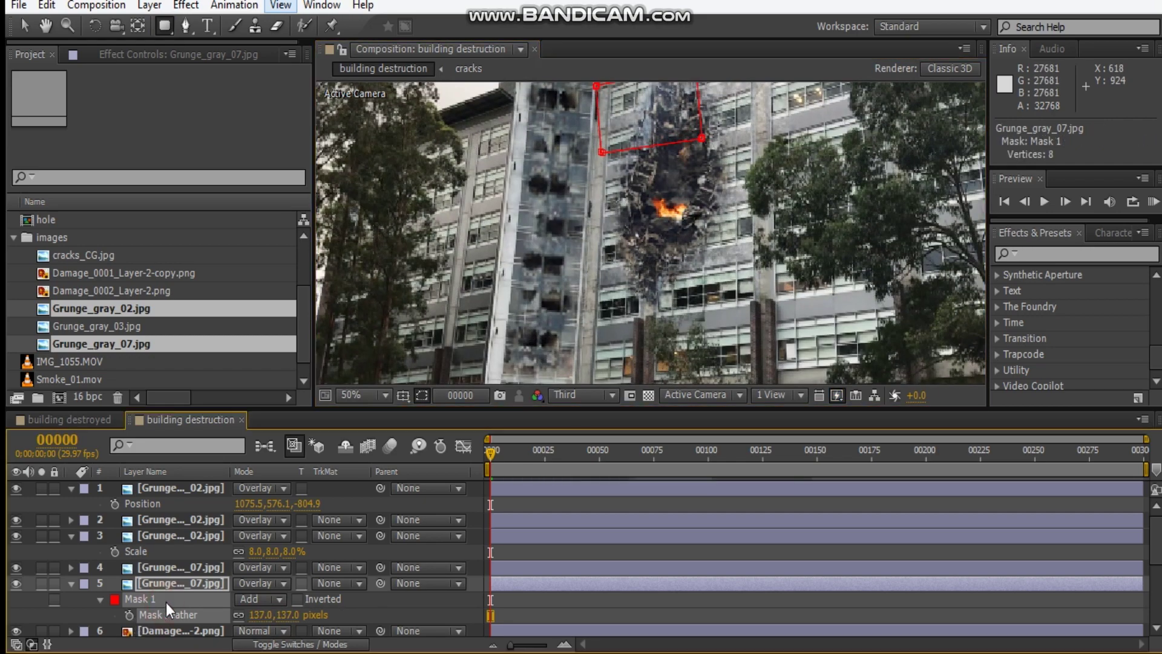
Draw a rectangular mask on the lower Grunge_gray_07.jpg copy and solo both Grunge_gray_07.jpg layers to inspect their edges
click(192, 568)
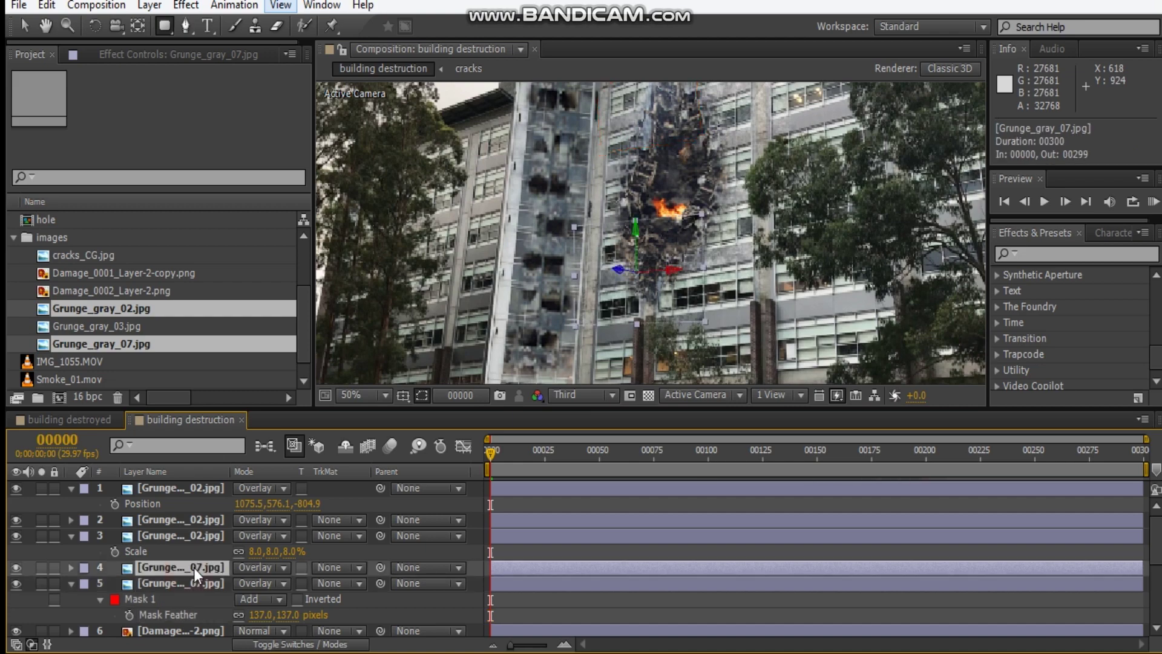
key(period)
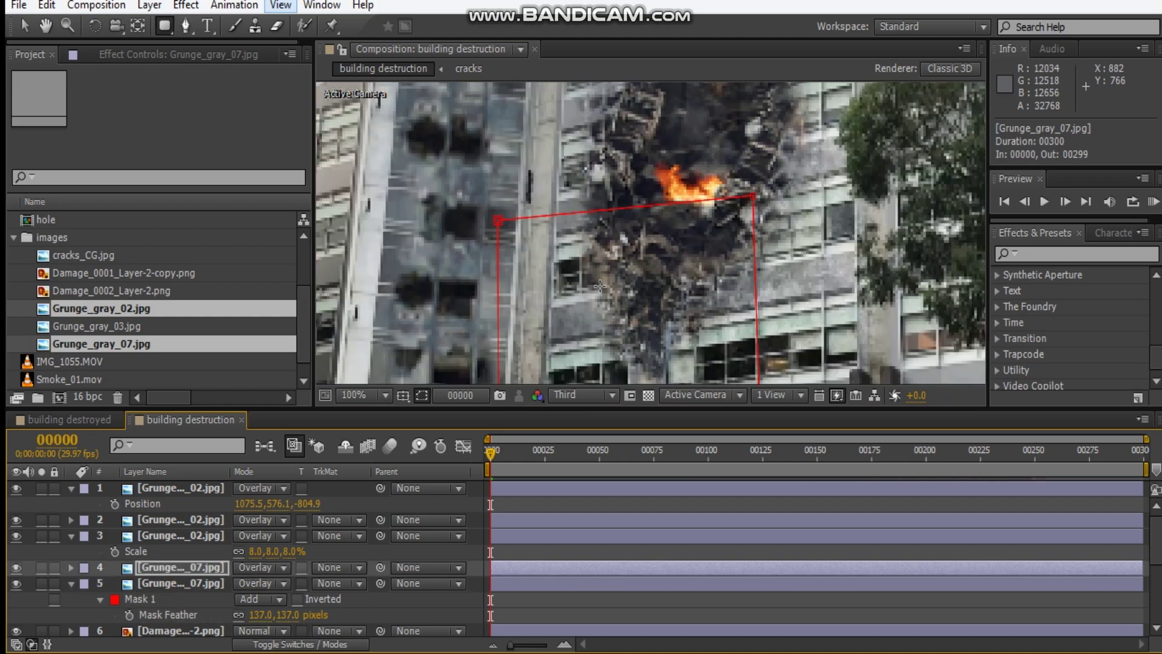
drag(40, 584, 41, 568)
key(comma)
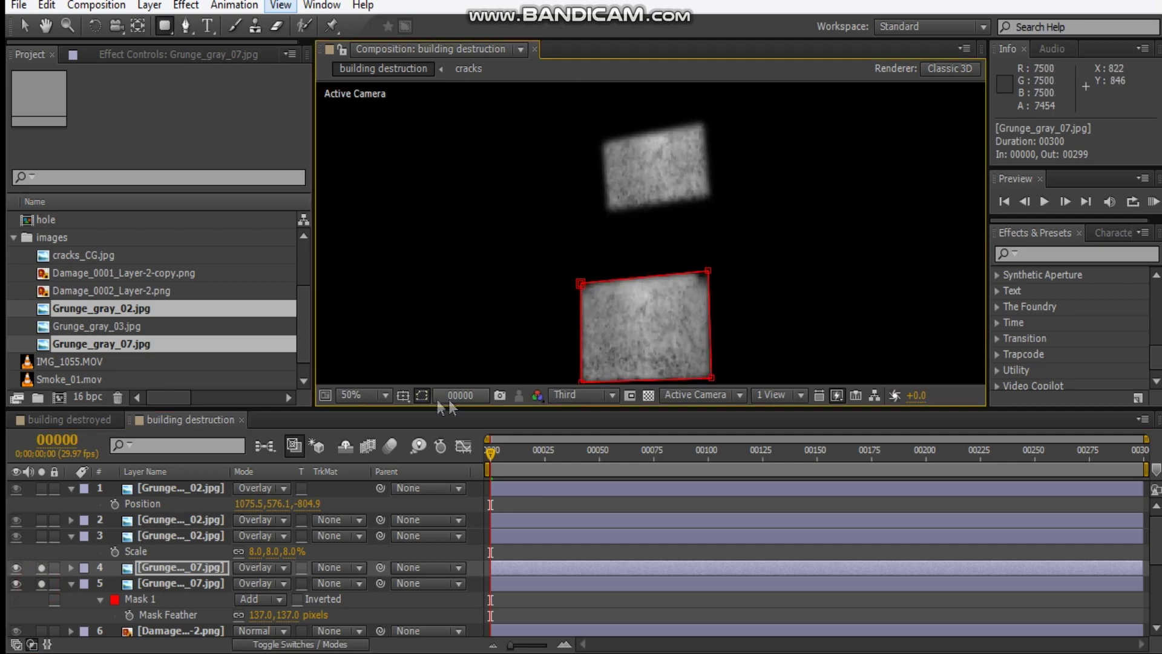
key(period)
key(comma)
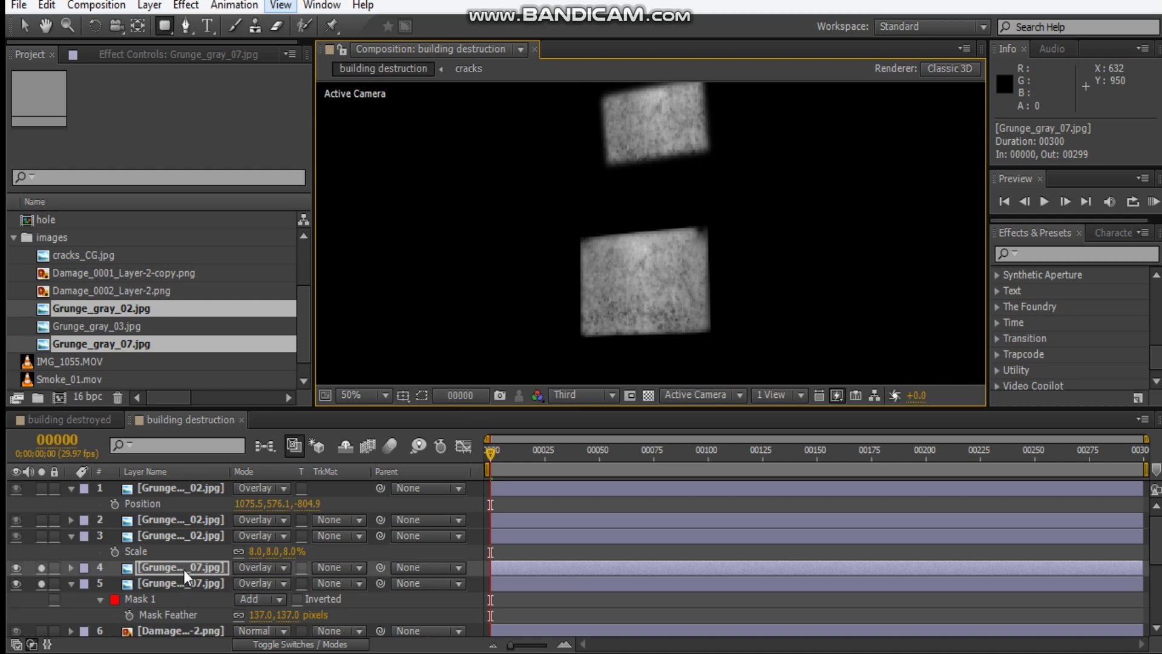
Shrink the lower Grunge_gray_07.jpg copy's mask to about 90.4% width and 83.6% height, and unsolo both Grunge_gray_07.jpg layers
key(m)
click(422, 395)
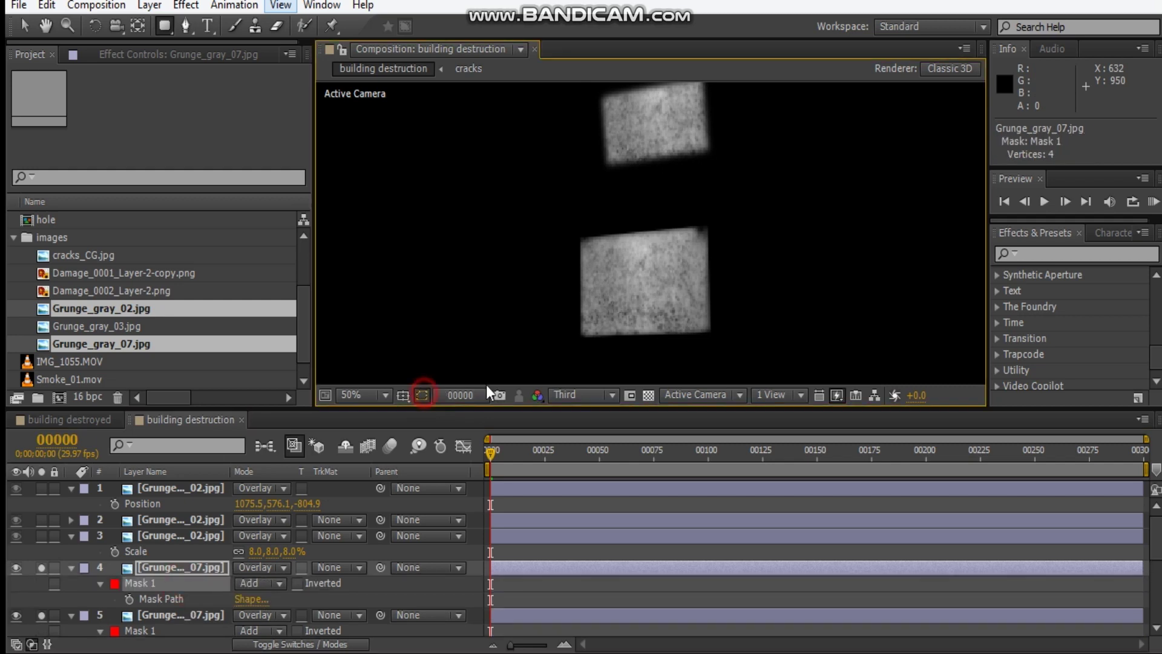
key(v)
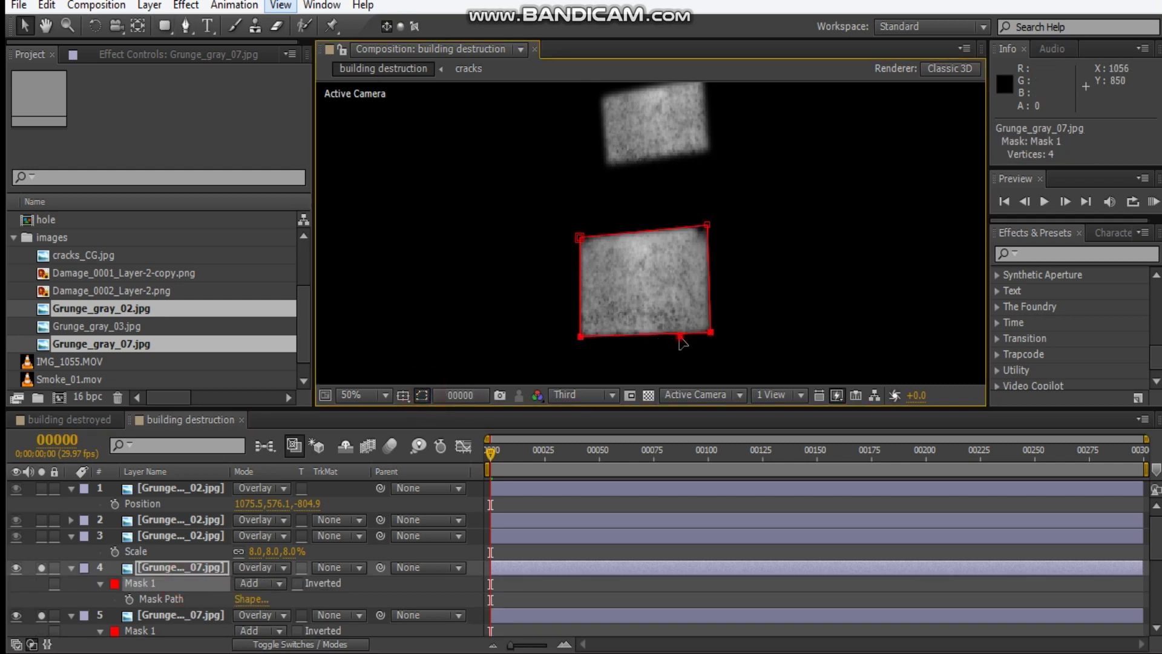
double_click(679, 335)
drag(710, 332, 705, 327)
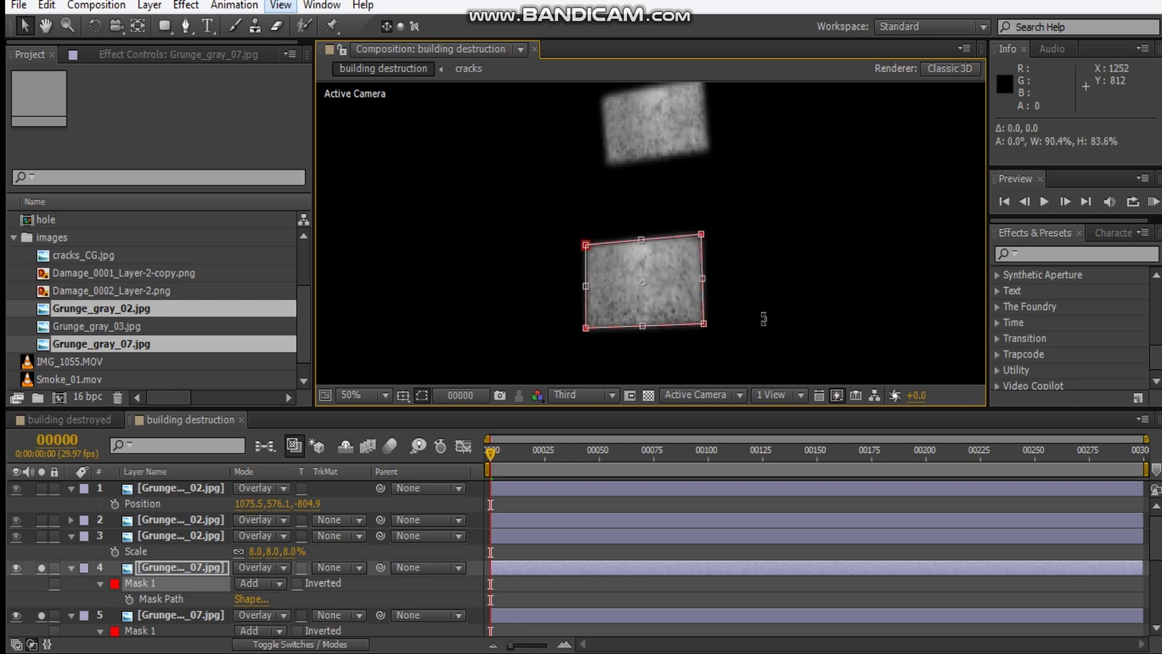
key(Return)
click(41, 568)
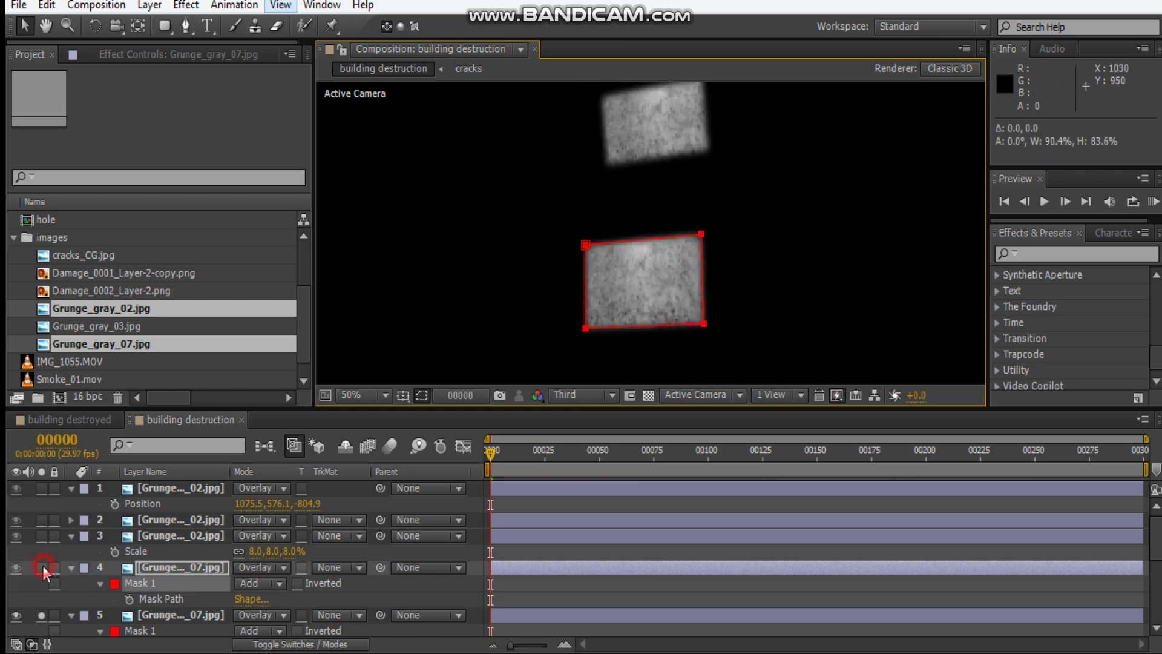
click(41, 616)
scroll(583, 250, up, 2)
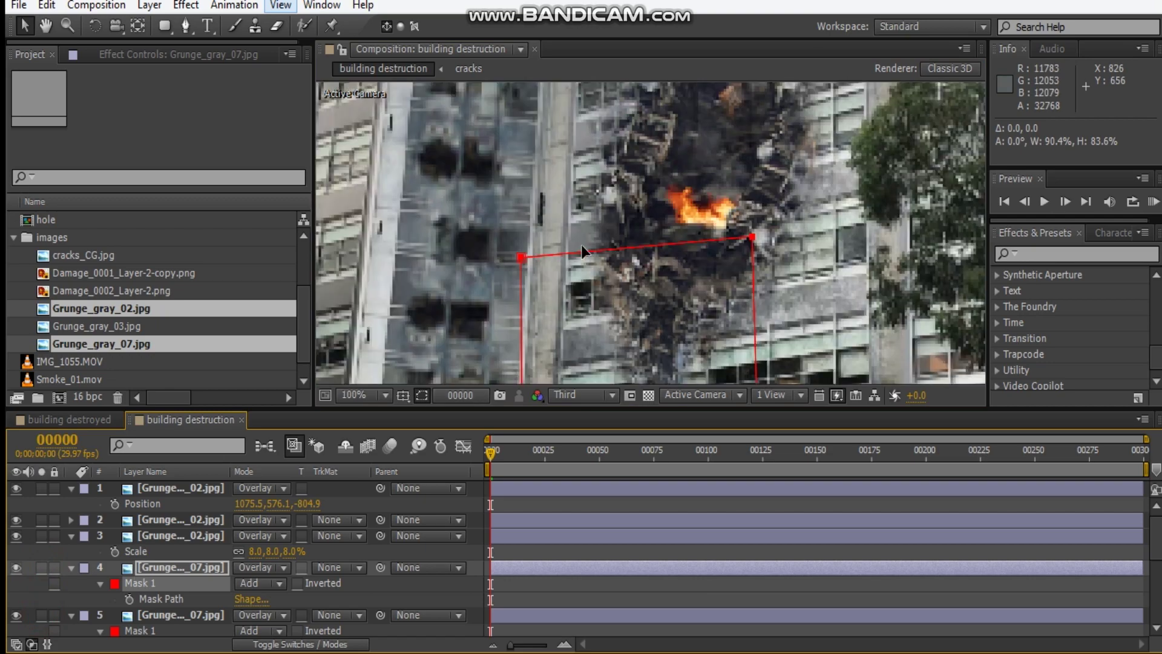
scroll(582, 250, down, 2)
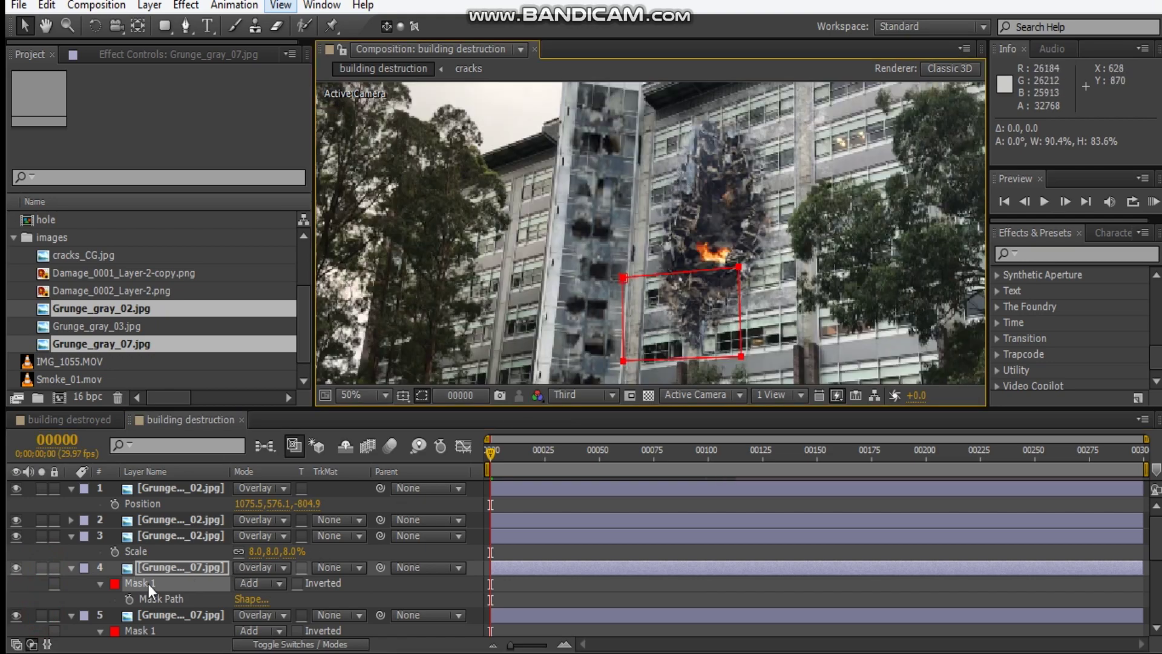
Duplicate the lower Grunge_gray_07.jpg layer and move the copy up over the fire to about 963.0, 545.5, -765.5
click(71, 583)
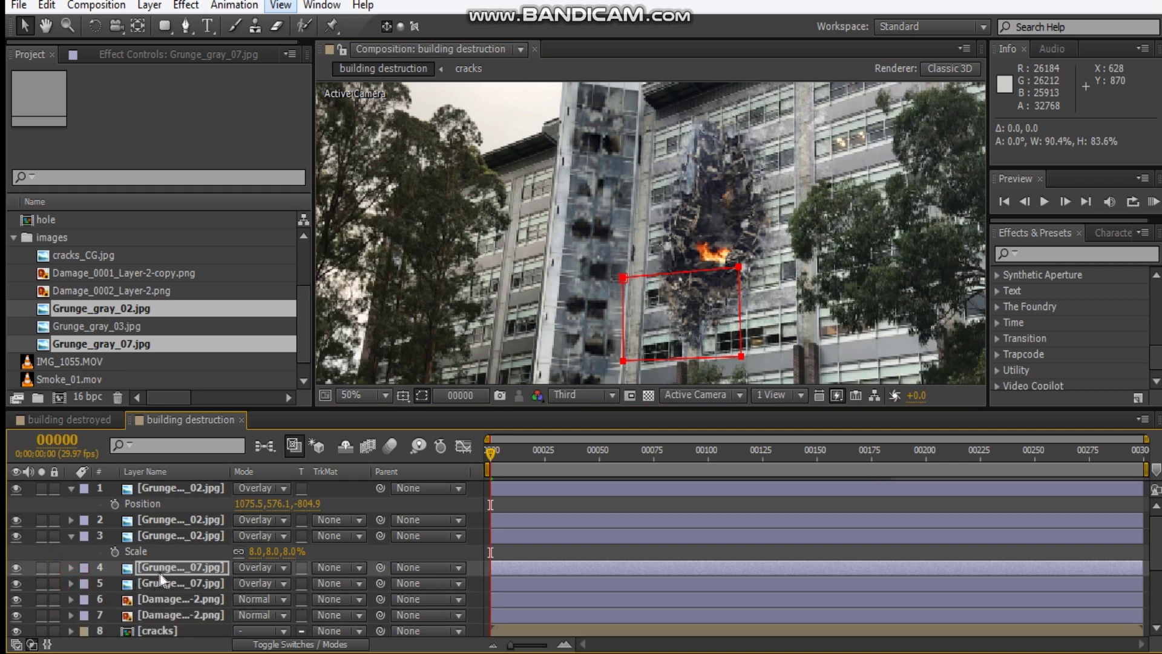
click(161, 568)
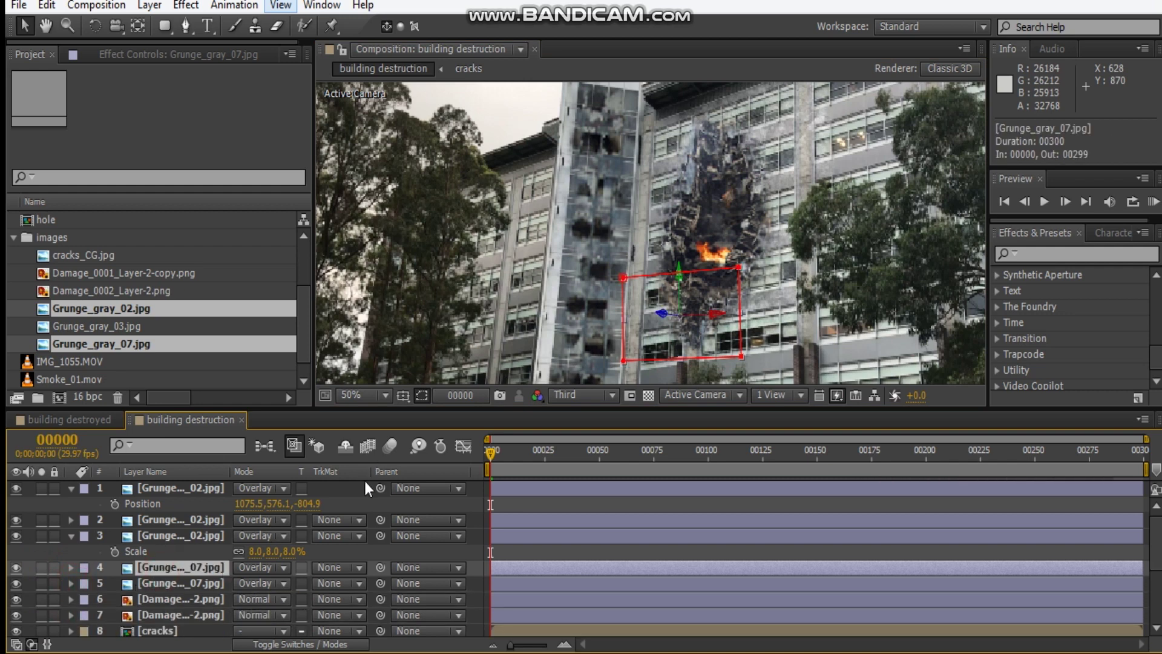
key(ctrl+d)
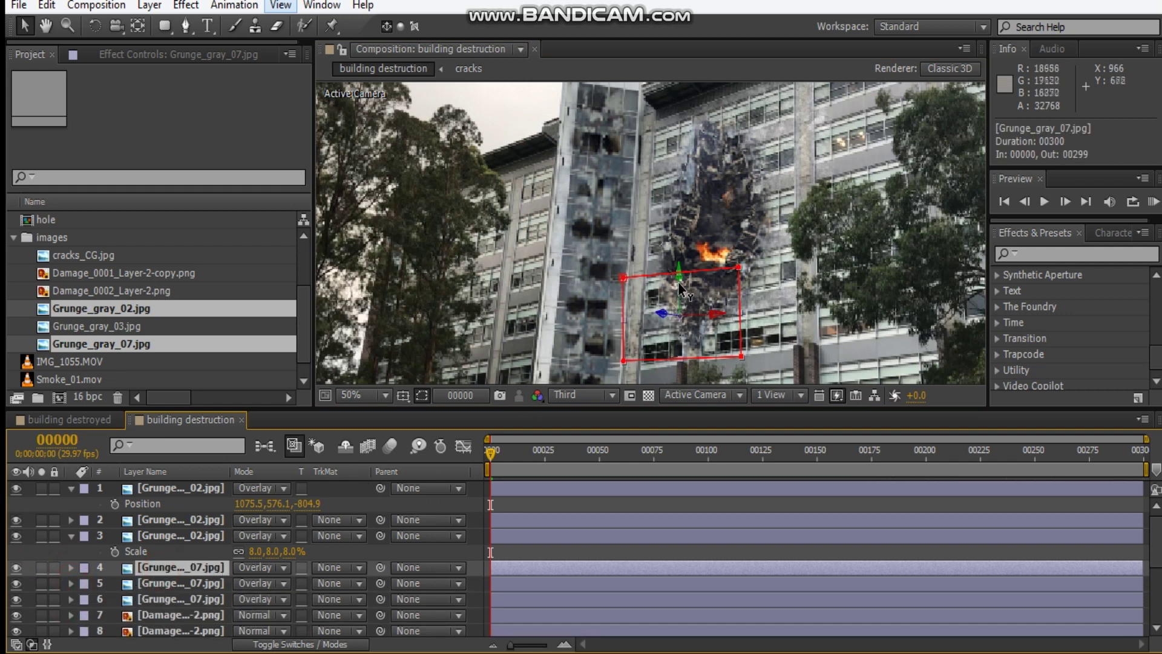
drag(680, 289, 679, 215)
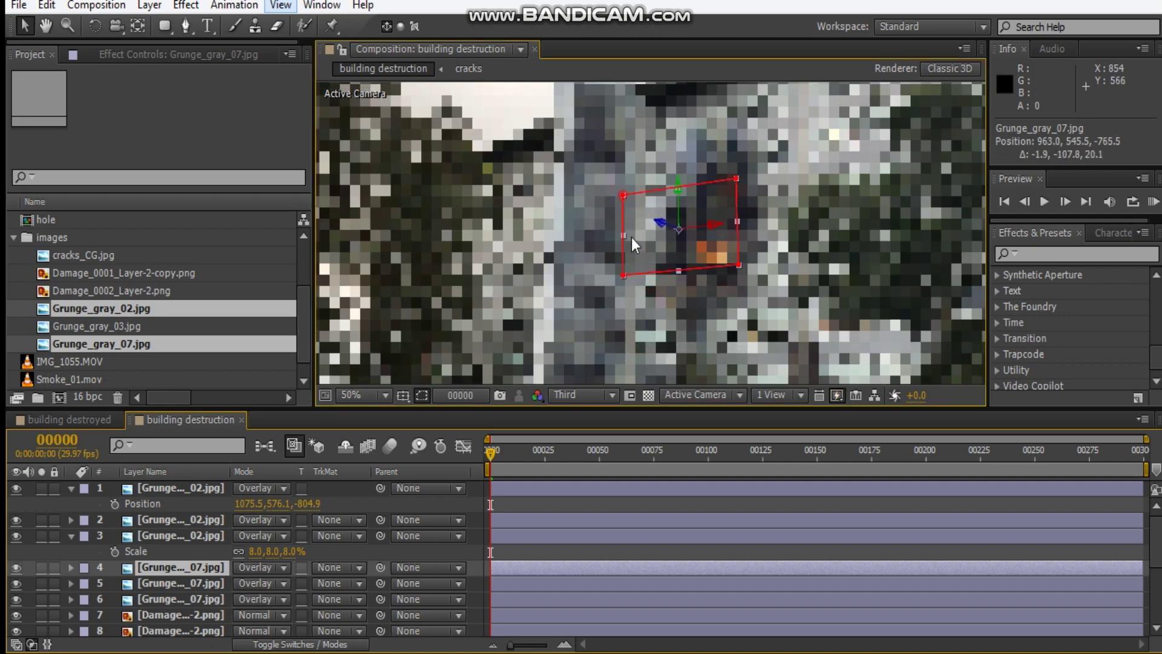
Hide the mask outlines and flip the new Grunge_gray_07.jpg copy horizontally, scaling it to about -7%, 8%, 8%
scroll(713, 241, up, 1)
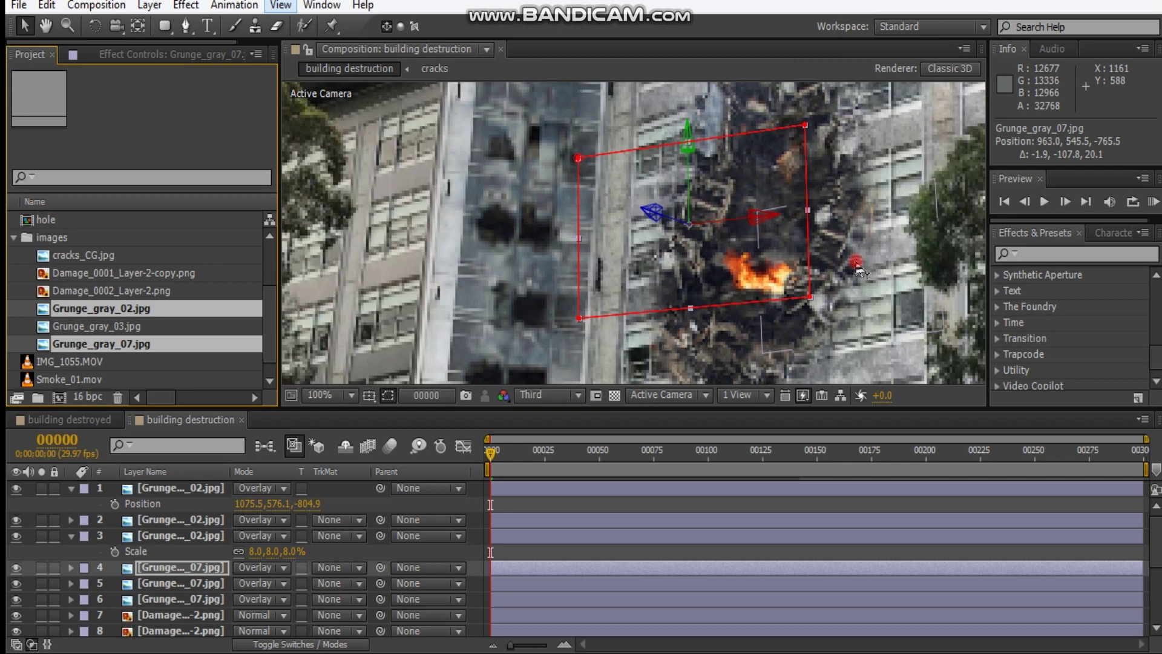
click(850, 254)
click(733, 206)
click(187, 566)
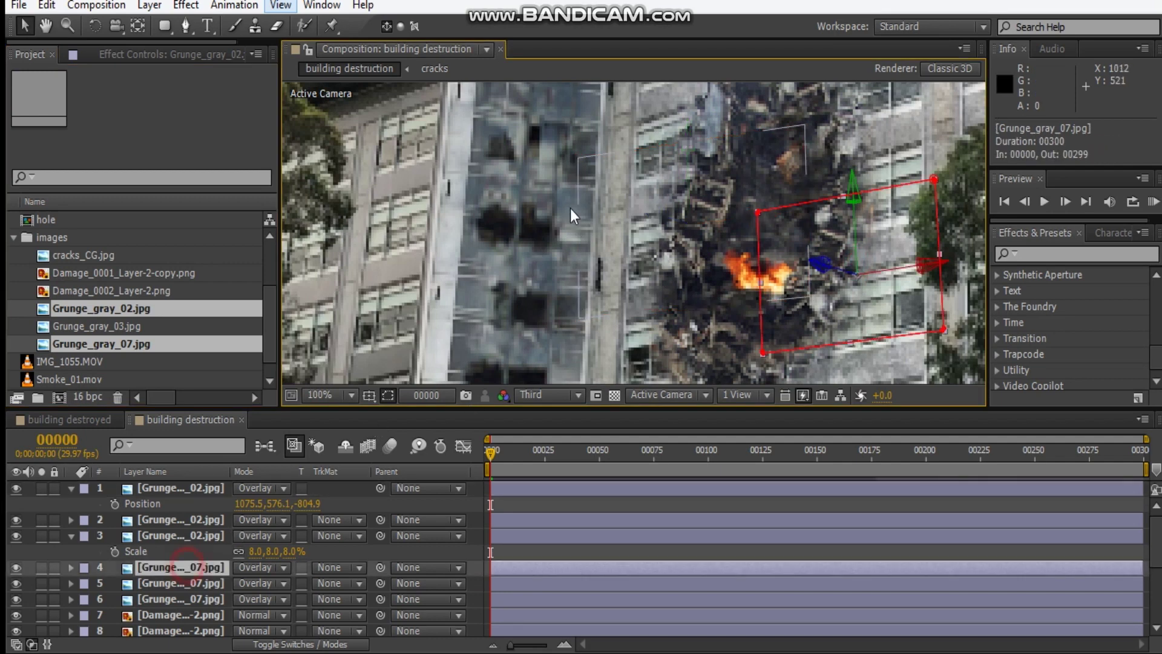
click(388, 395)
click(579, 238)
drag(625, 243, 801, 225)
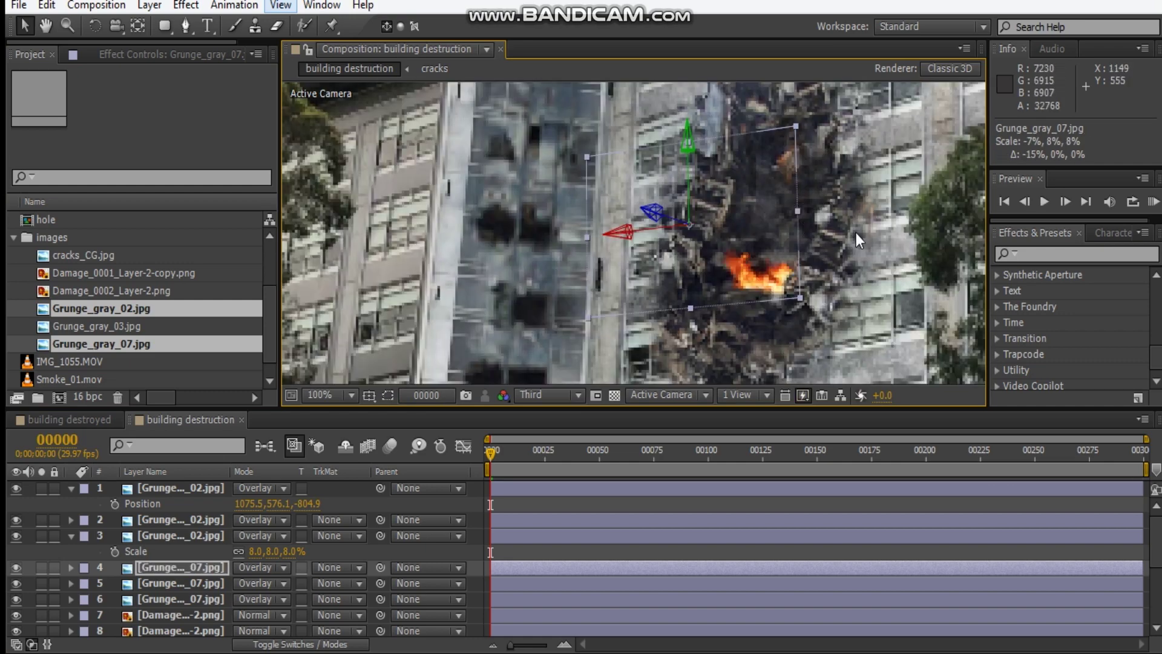
click(845, 248)
Examine the grunge overlays around the burning hole and across the rest of the facade for uncovered areas
scroll(842, 245, down, 2)
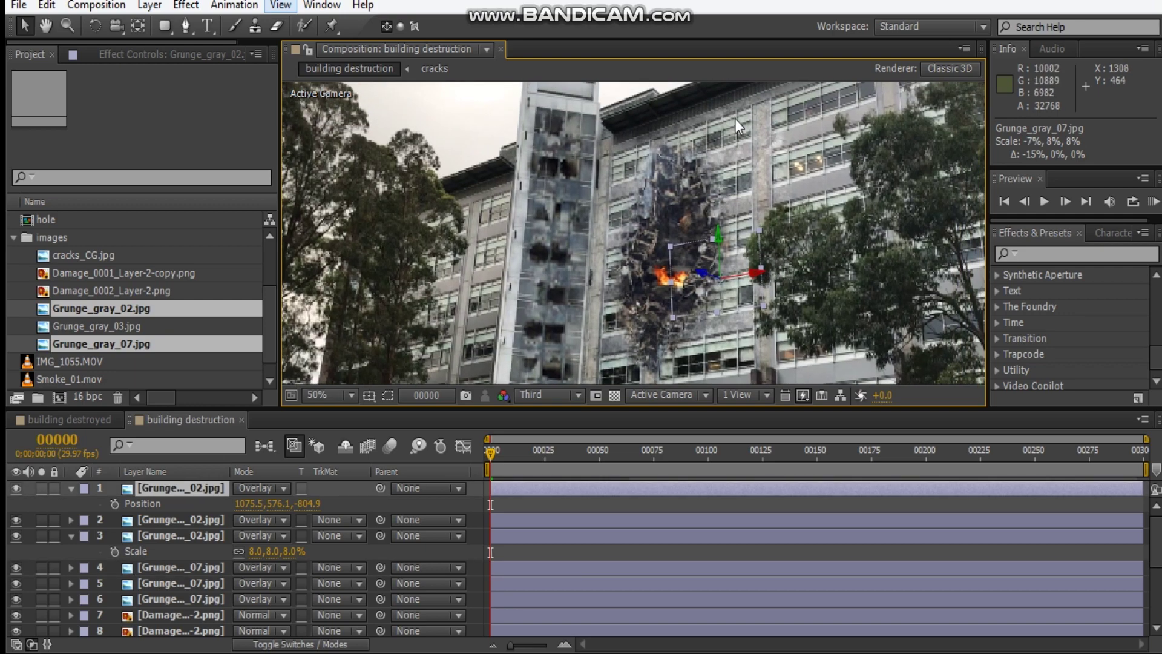
drag(784, 178, 642, 214)
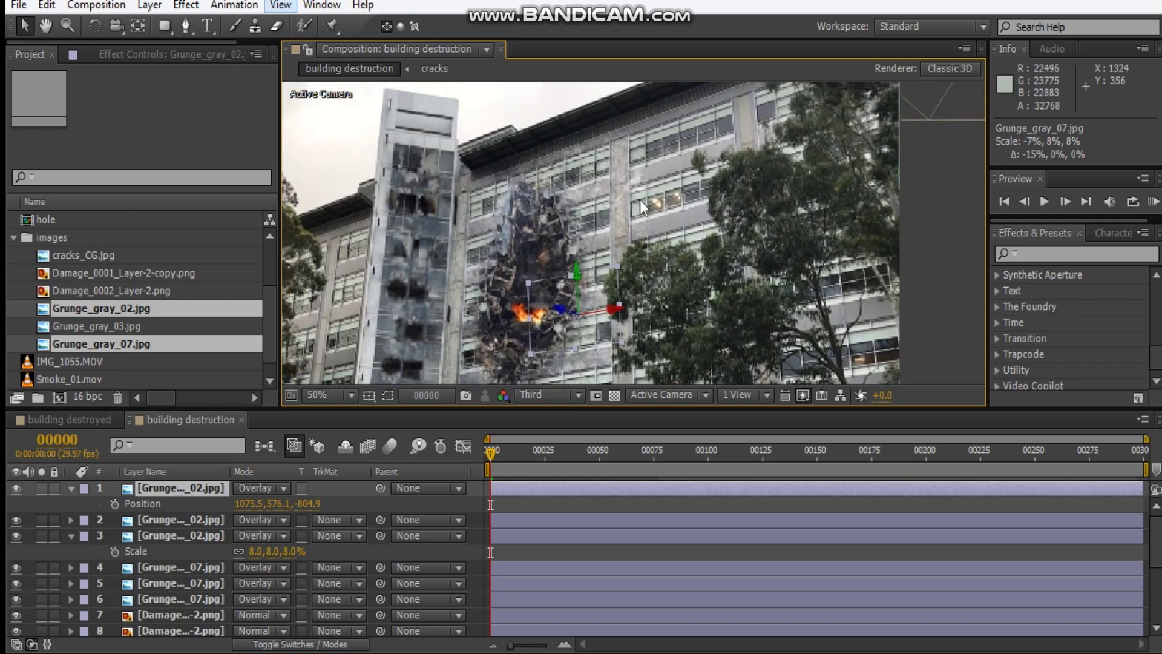
scroll(529, 242, down, 1)
drag(526, 272, 529, 229)
scroll(529, 229, up, 1)
scroll(535, 247, down, 1)
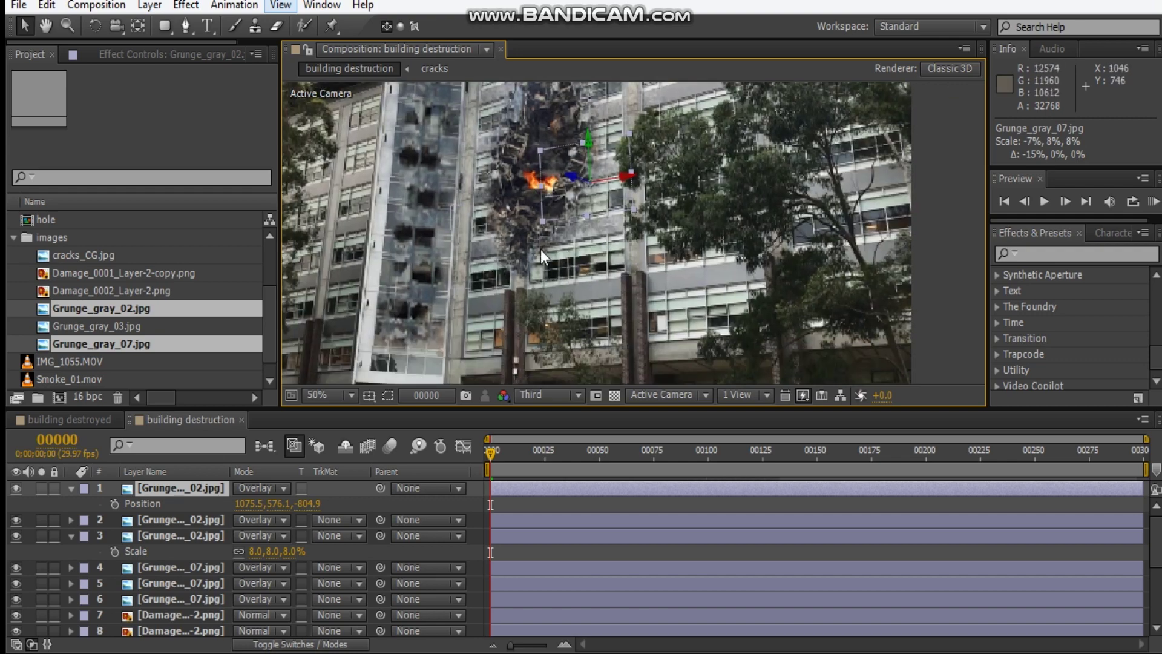
drag(540, 256, 472, 285)
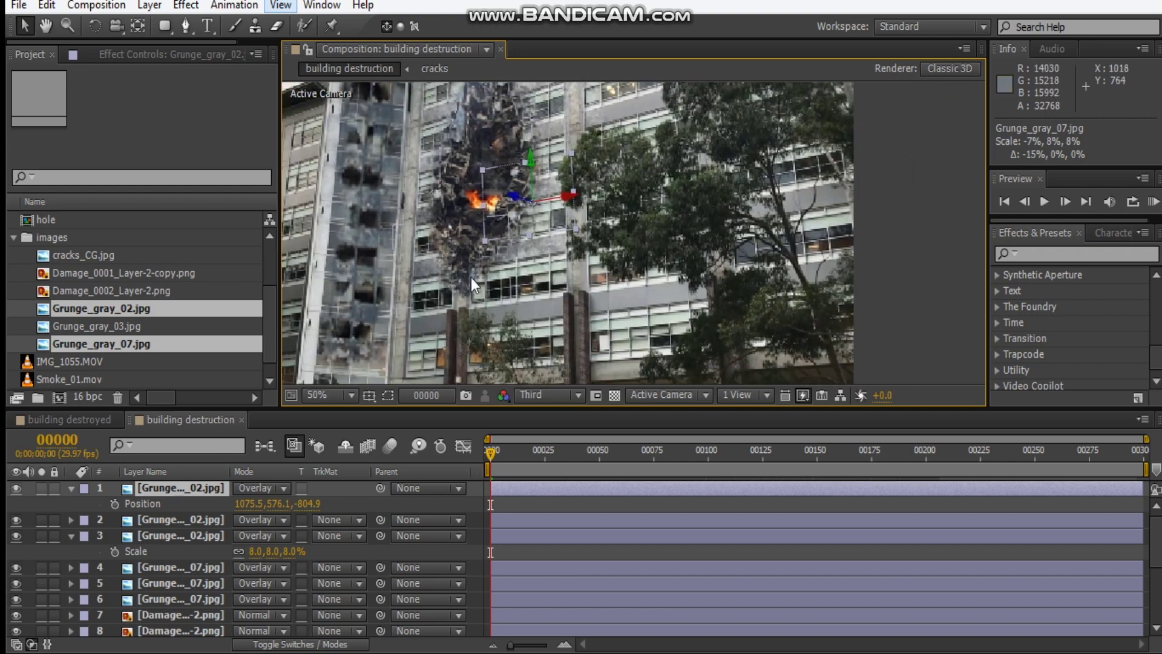
drag(454, 324, 451, 344)
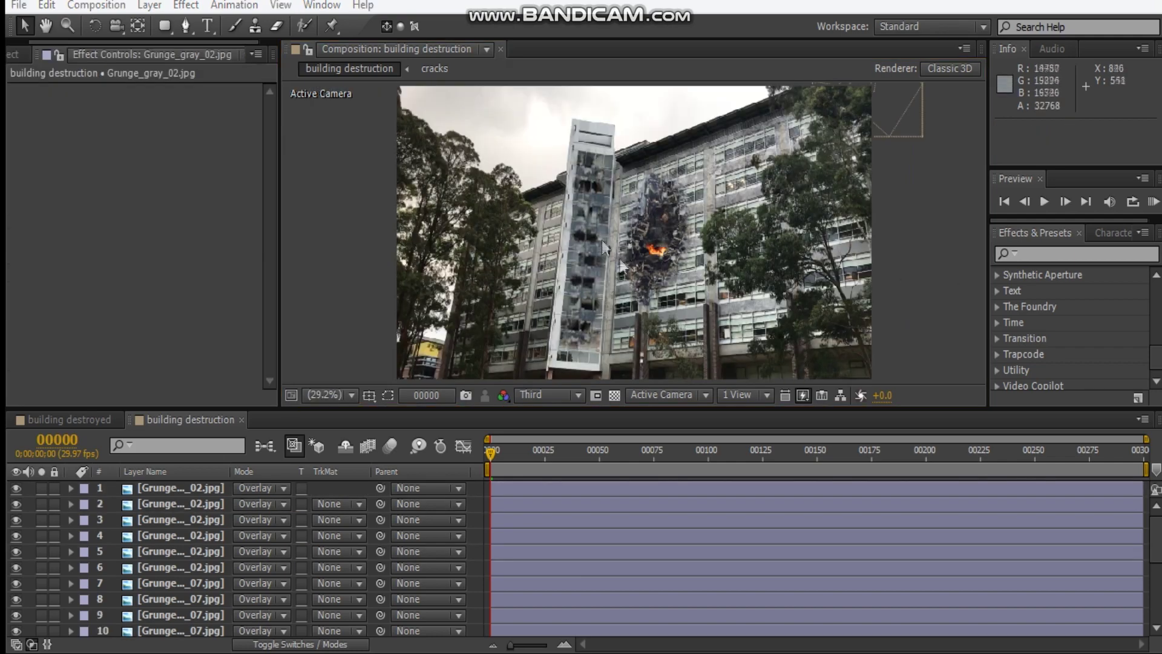
Pre-compose all ten Grunge_gray_02.jpg and Grunge_gray_07.jpg layers as "grunge textures" with all attributes moved, and collapse the new layer's transformations
click(169, 488)
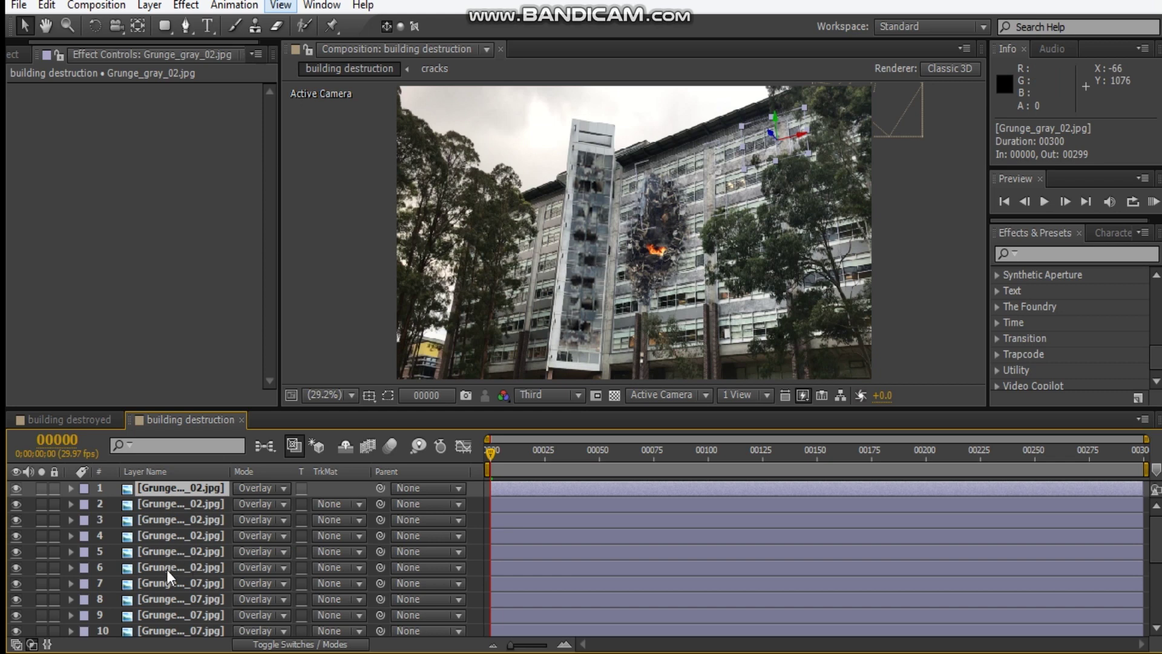
scroll(166, 569, down, 2)
ctrl+click(173, 543)
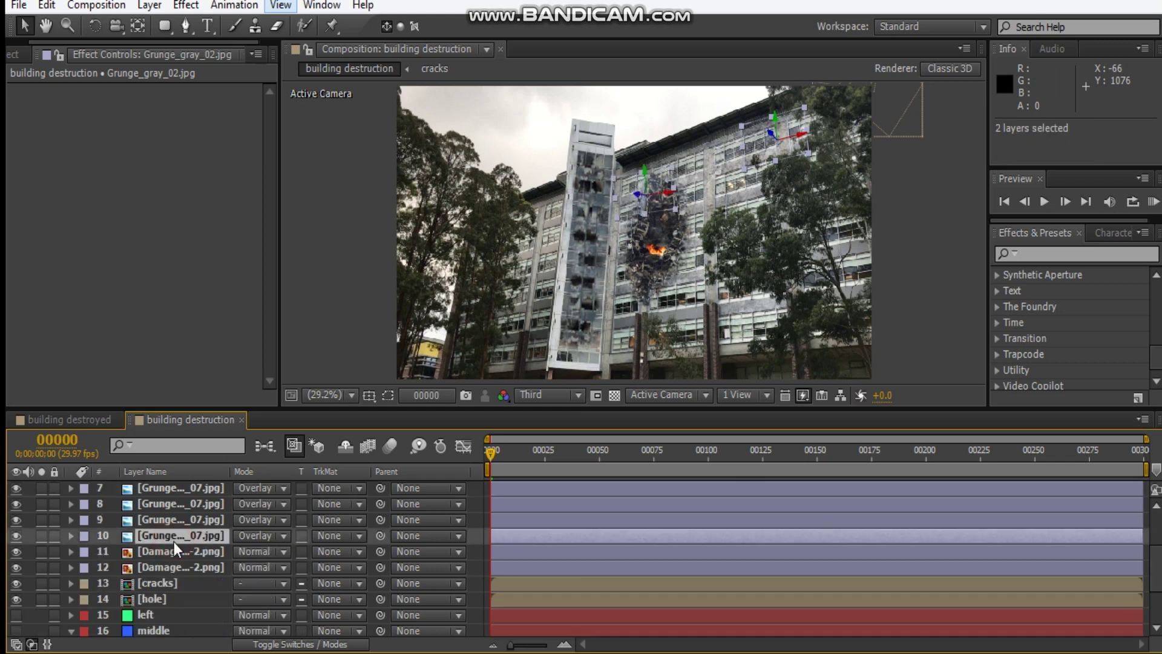
scroll(173, 539, up, 2)
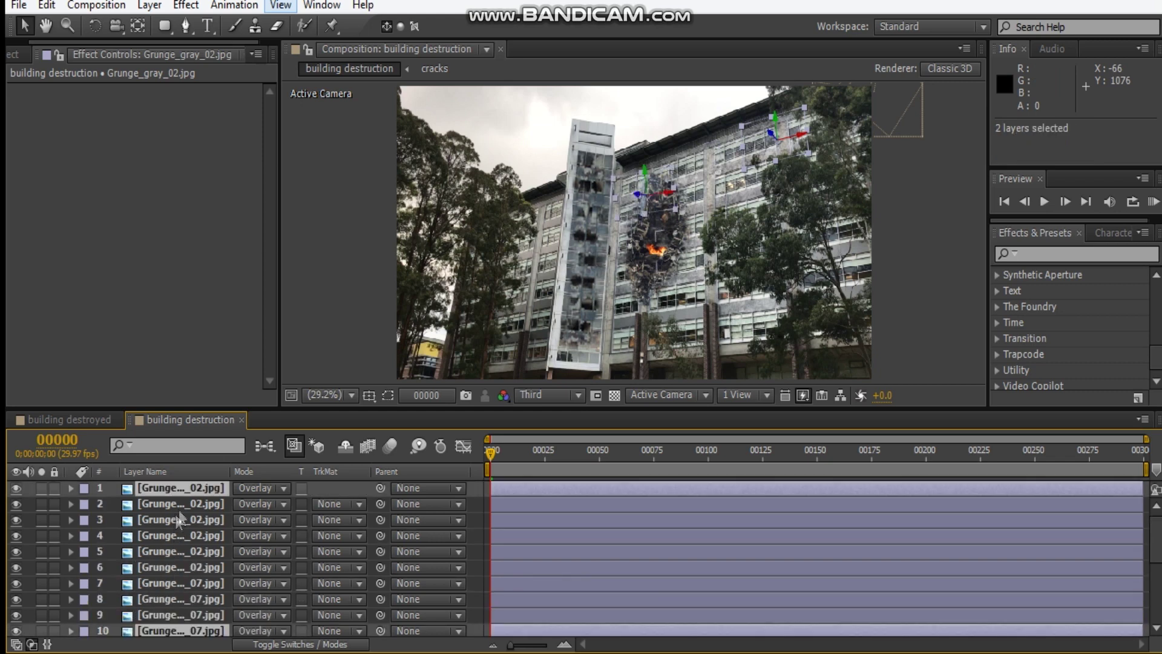
shift+click(179, 510)
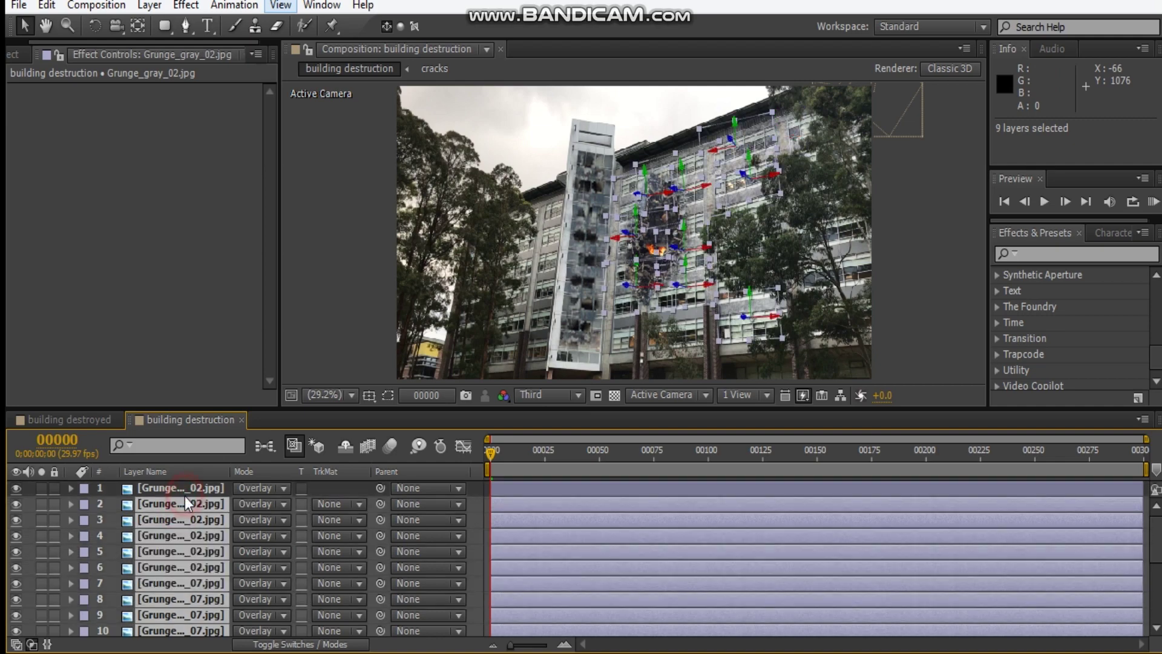
shift+click(187, 494)
right_click(187, 495)
click(238, 532)
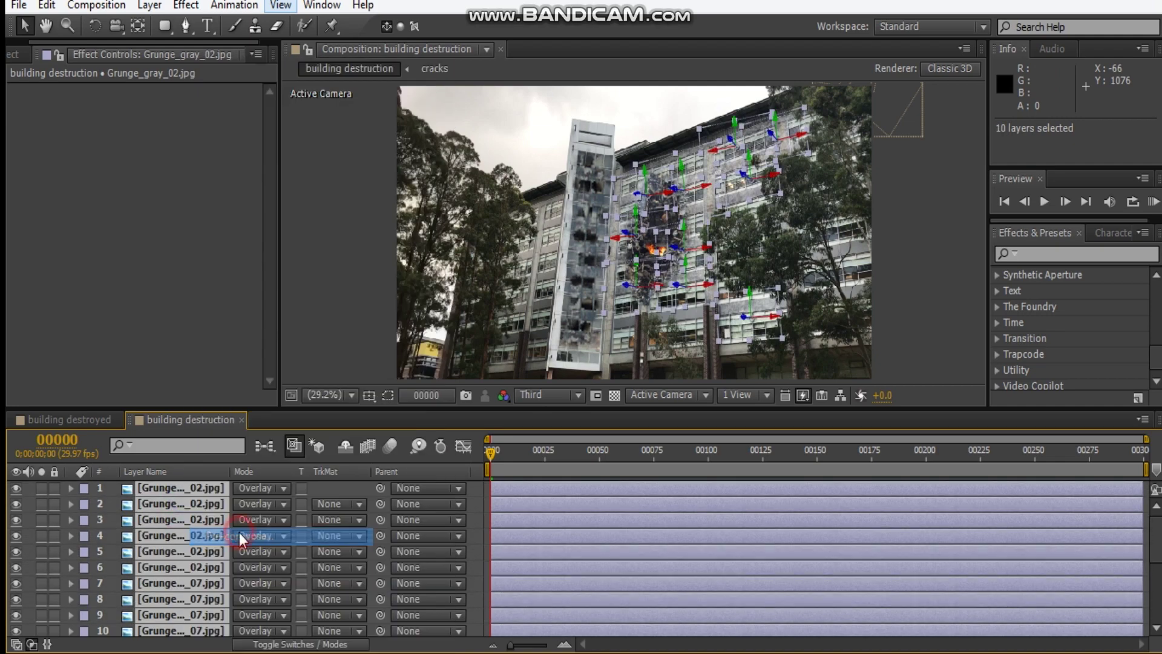
text(grunge textures)
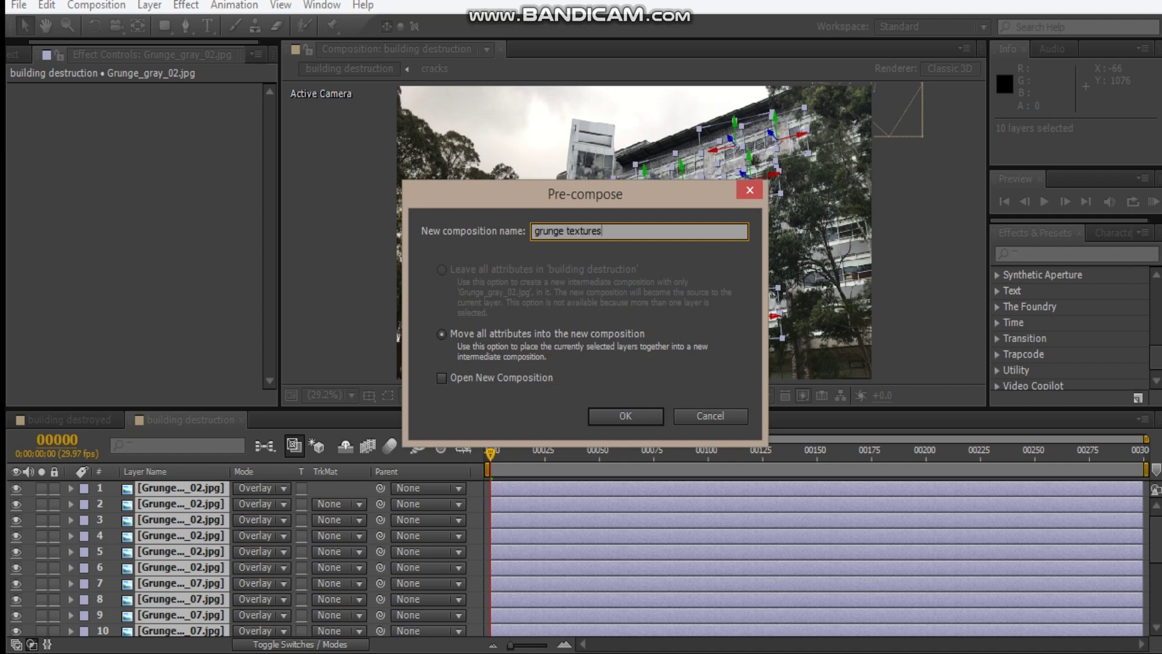
key(Return)
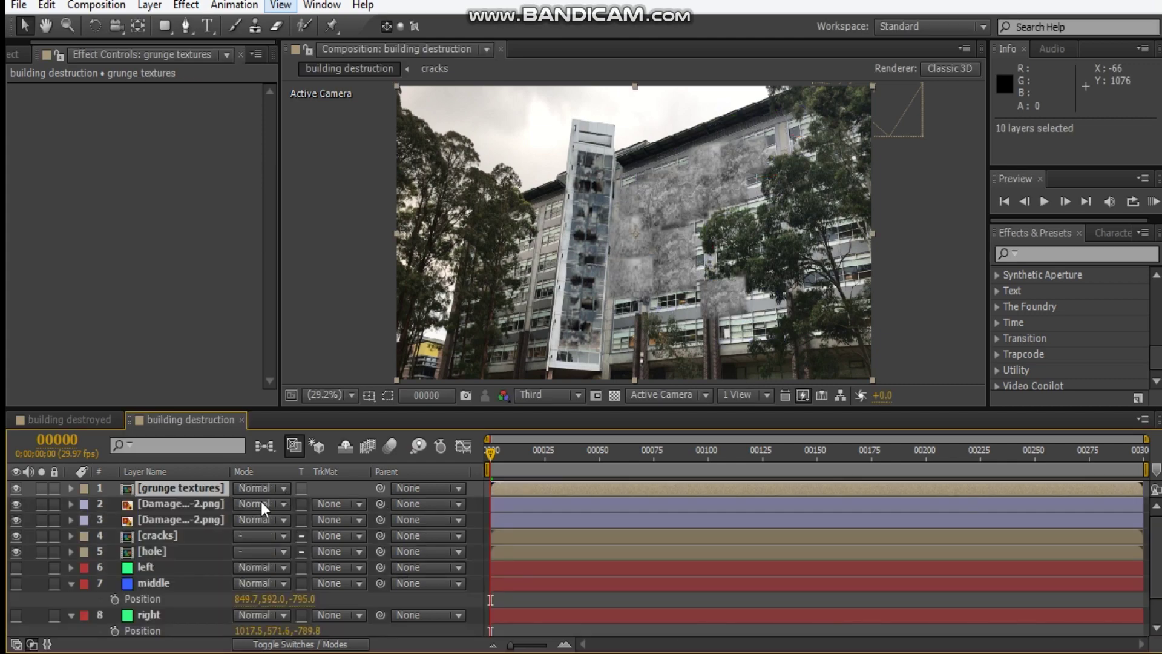
click(291, 645)
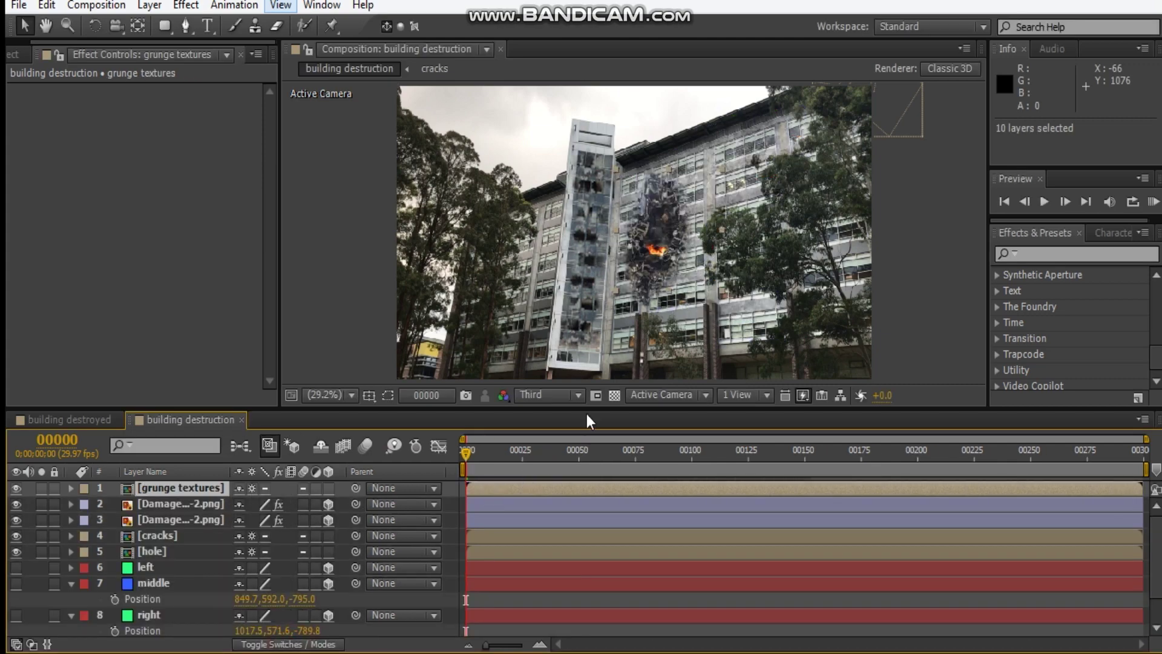
Pre-compose the two Damage_0002_Layer-2.png layers as "holes middle" with all attributes moved, and collapse the new layer's transformations
click(206, 509)
click(183, 530)
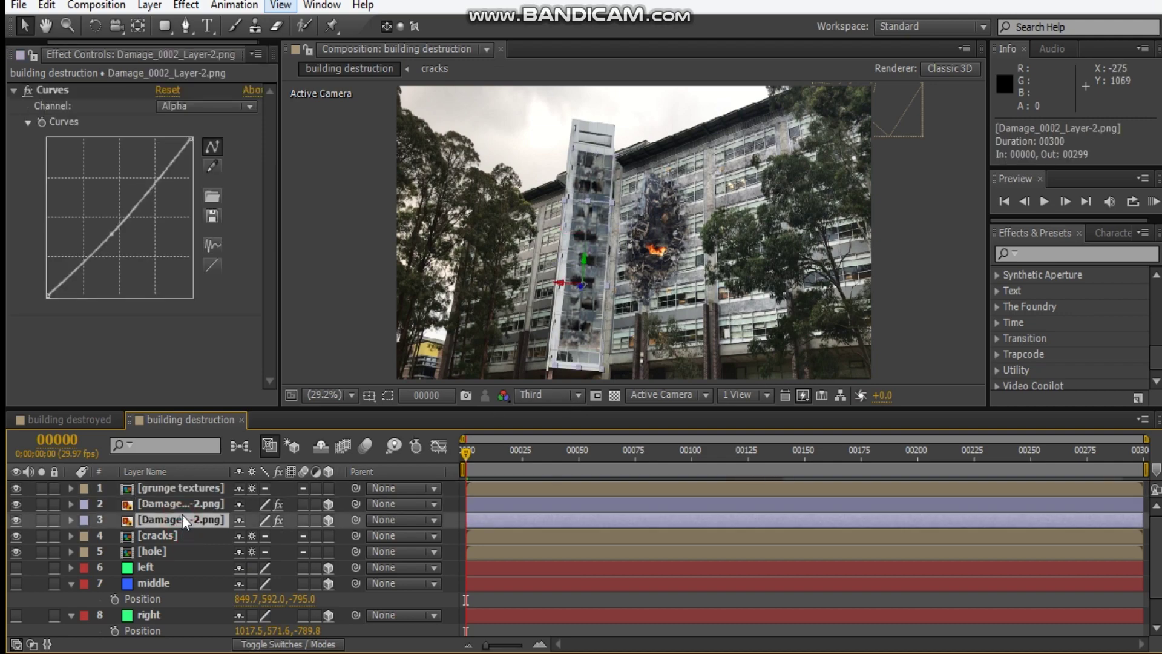
ctrl+click(184, 506)
right_click(185, 508)
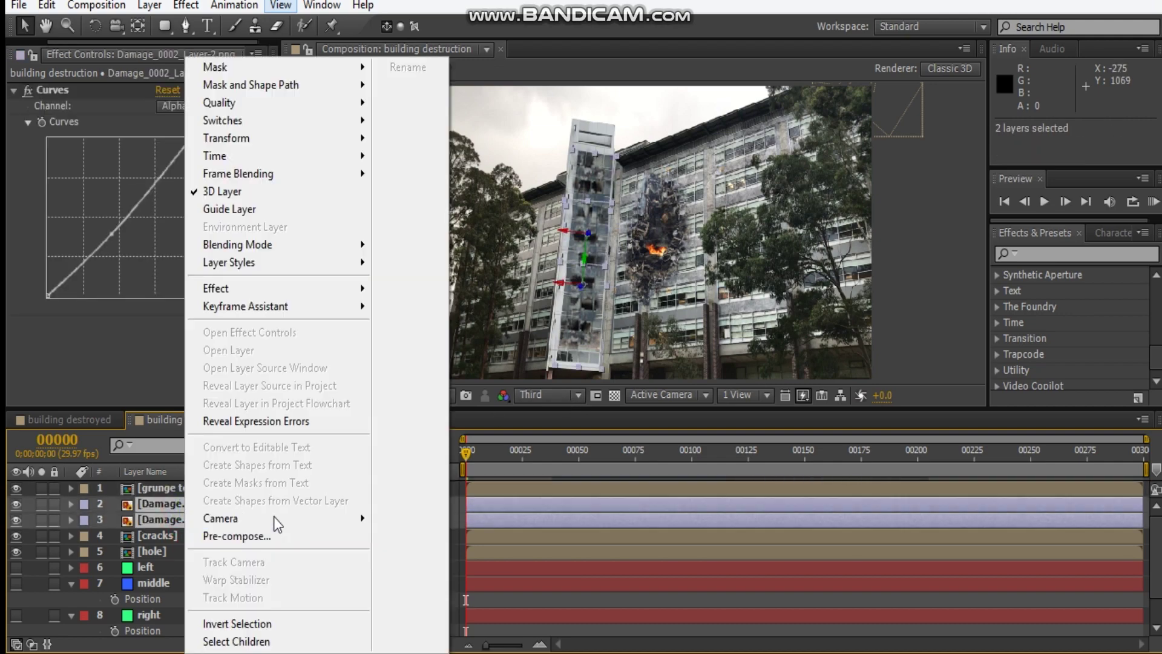
click(275, 533)
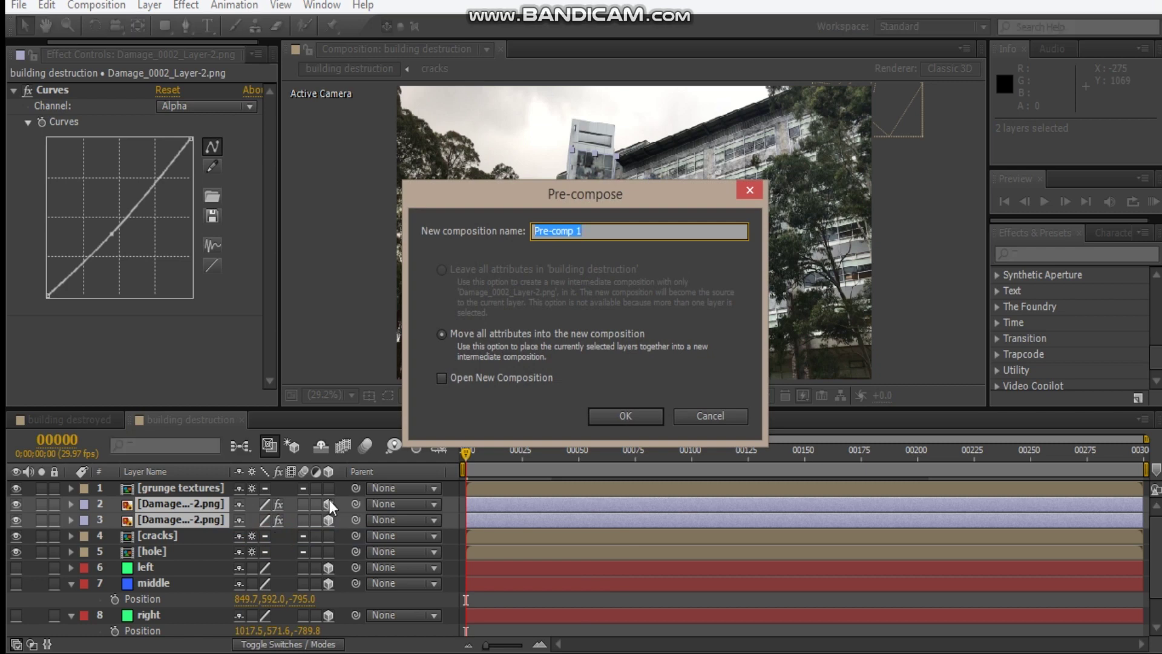
text(holes middle)
key(Return)
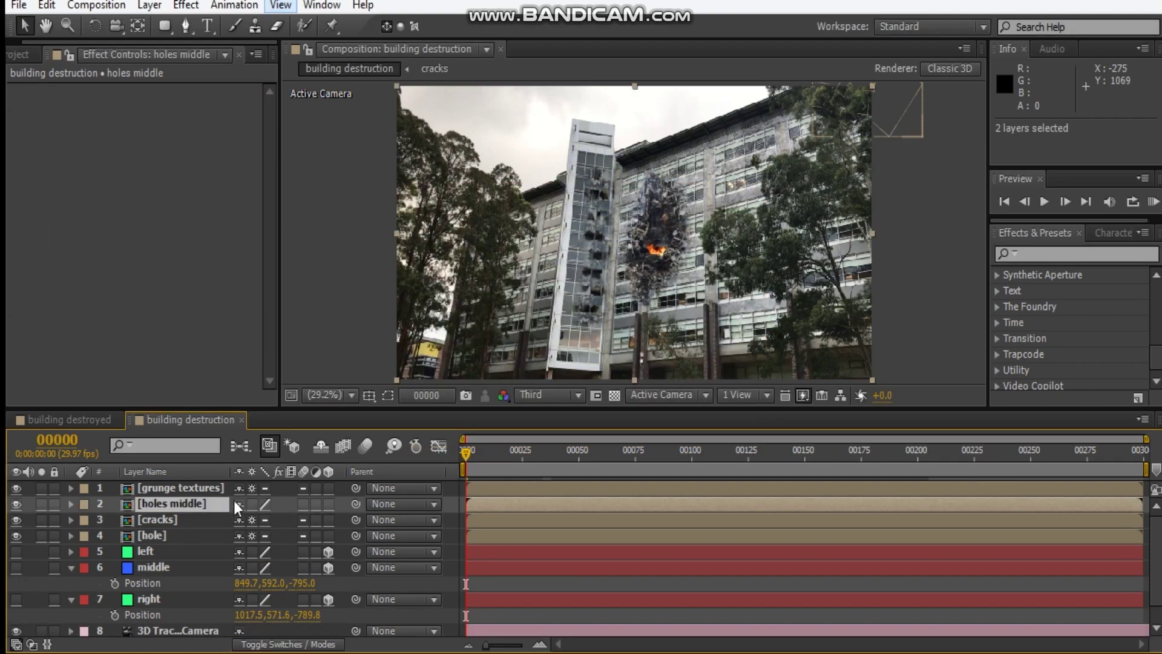
click(252, 503)
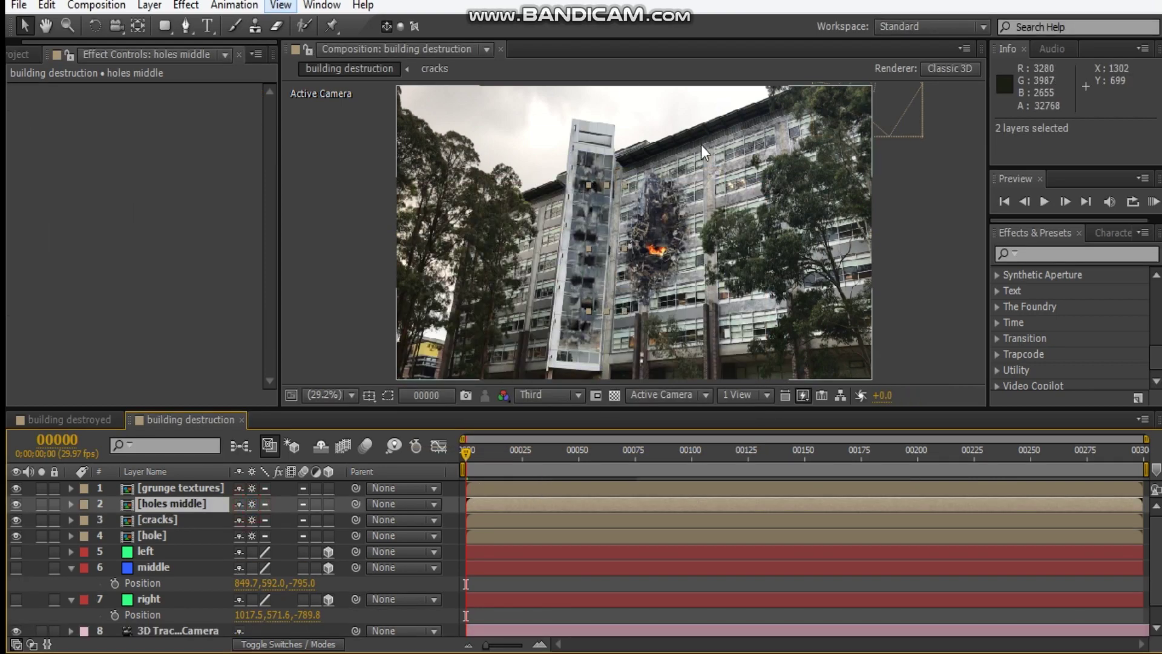
Inspect the damage around the burning hole up close, and fold away the properties of the middle and right null layers
click(947, 267)
drag(490, 187, 512, 231)
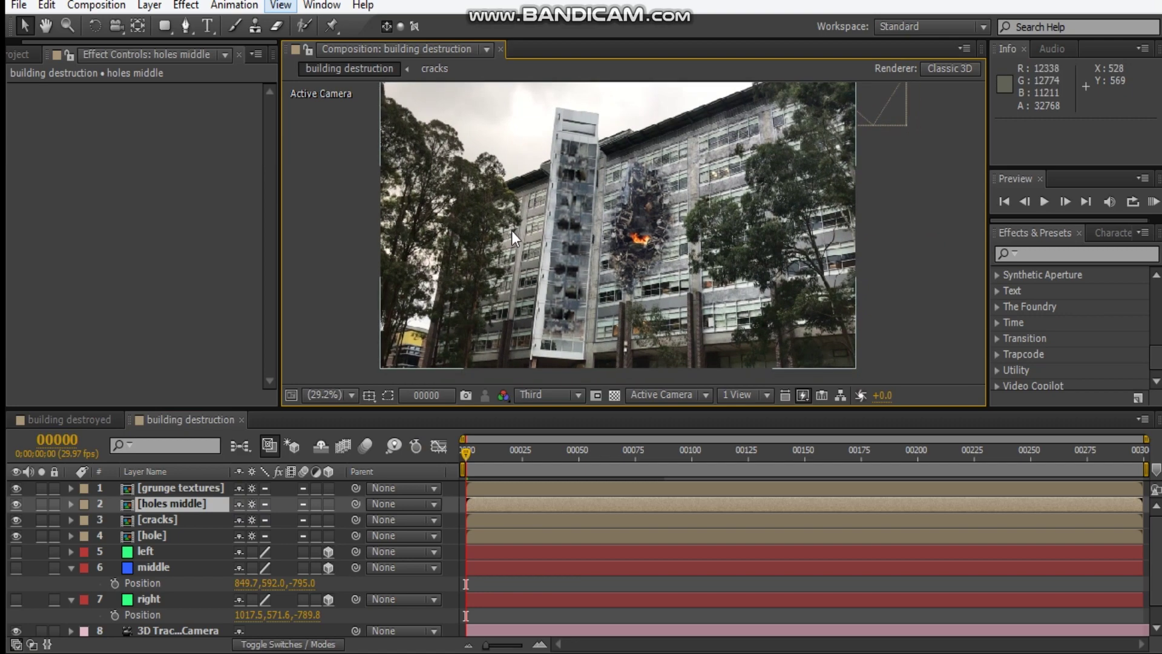
scroll(508, 239, up, 4)
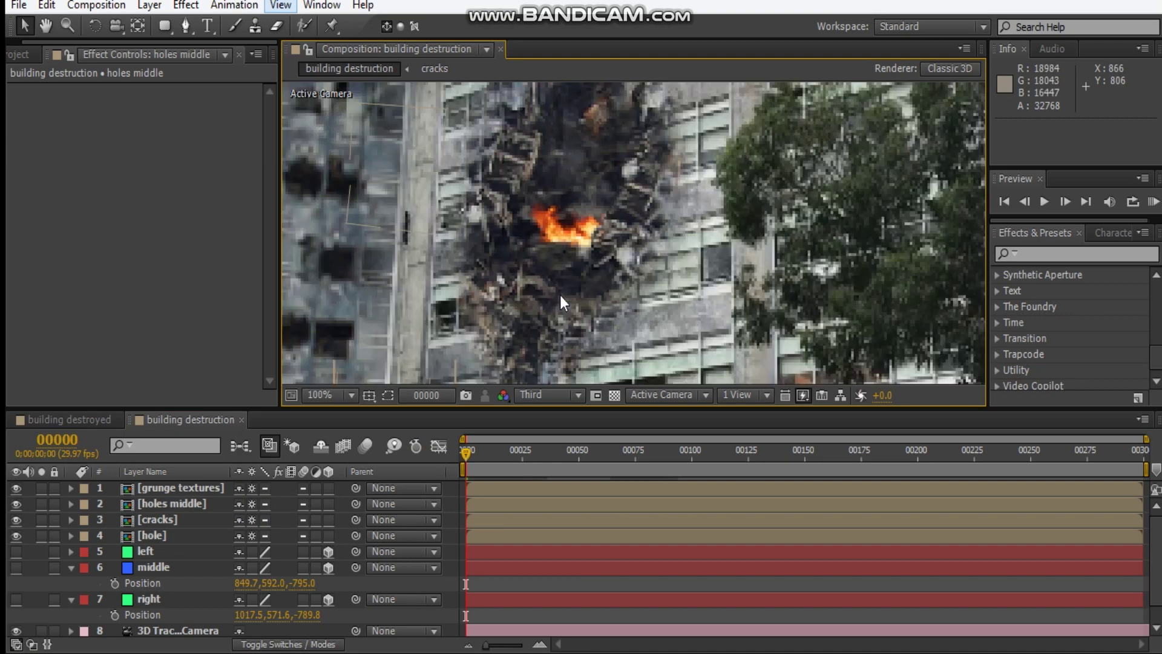
scroll(561, 296, down, 2)
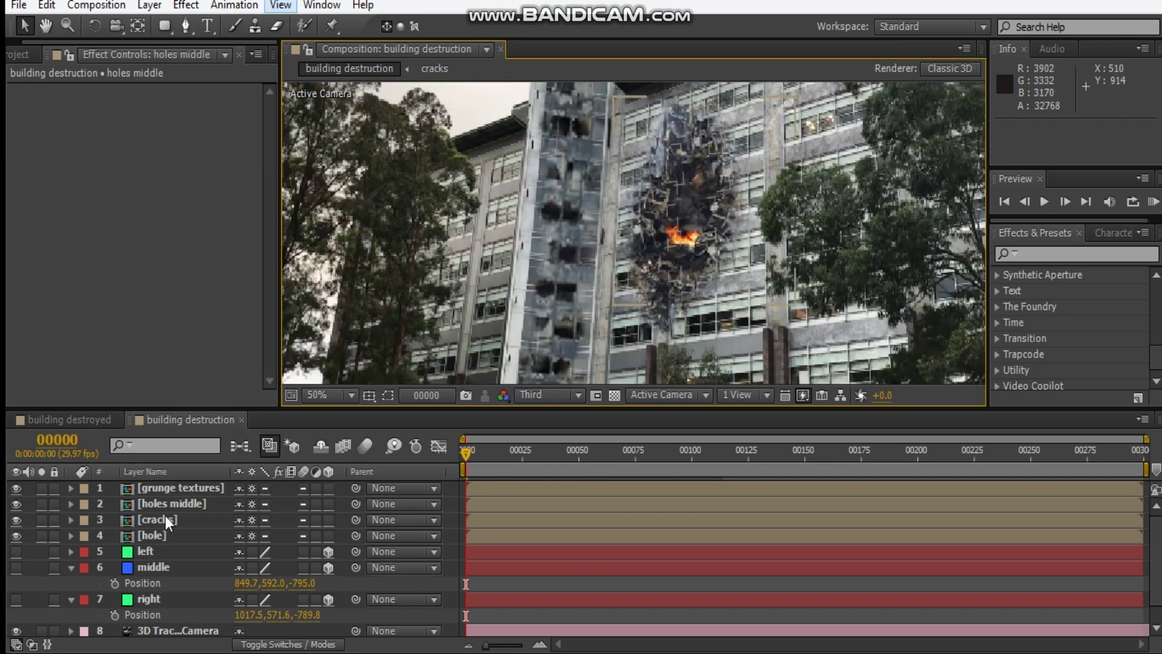
click(69, 567)
click(72, 583)
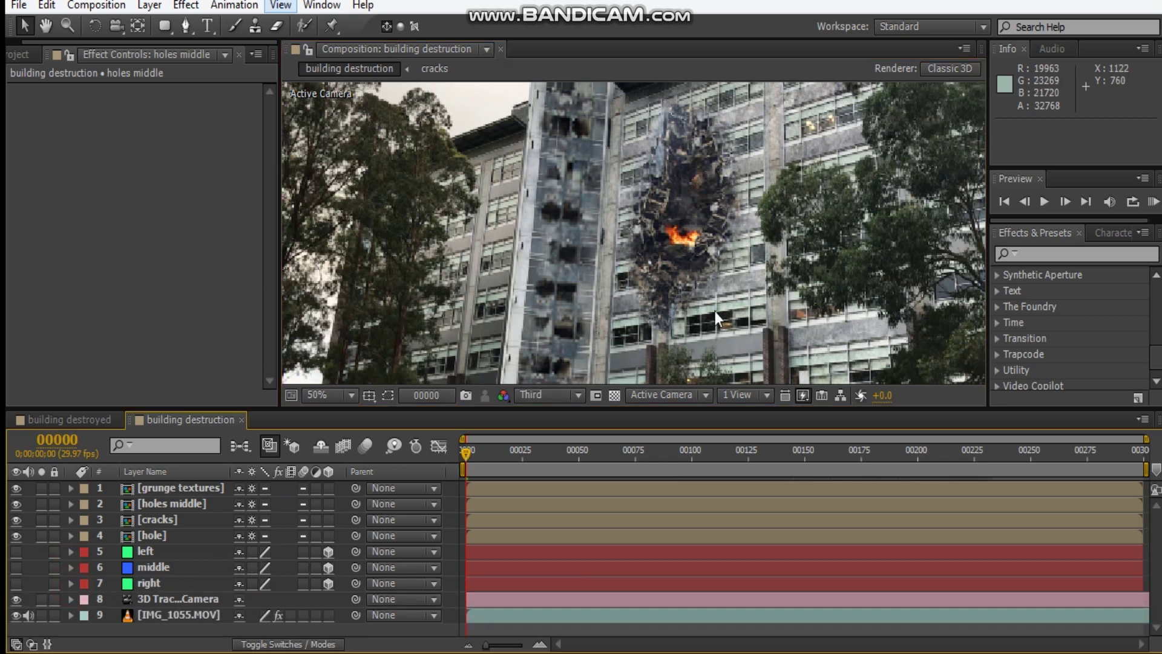
Add two adjustment layers at the top of the building destruction composition
click(185, 424)
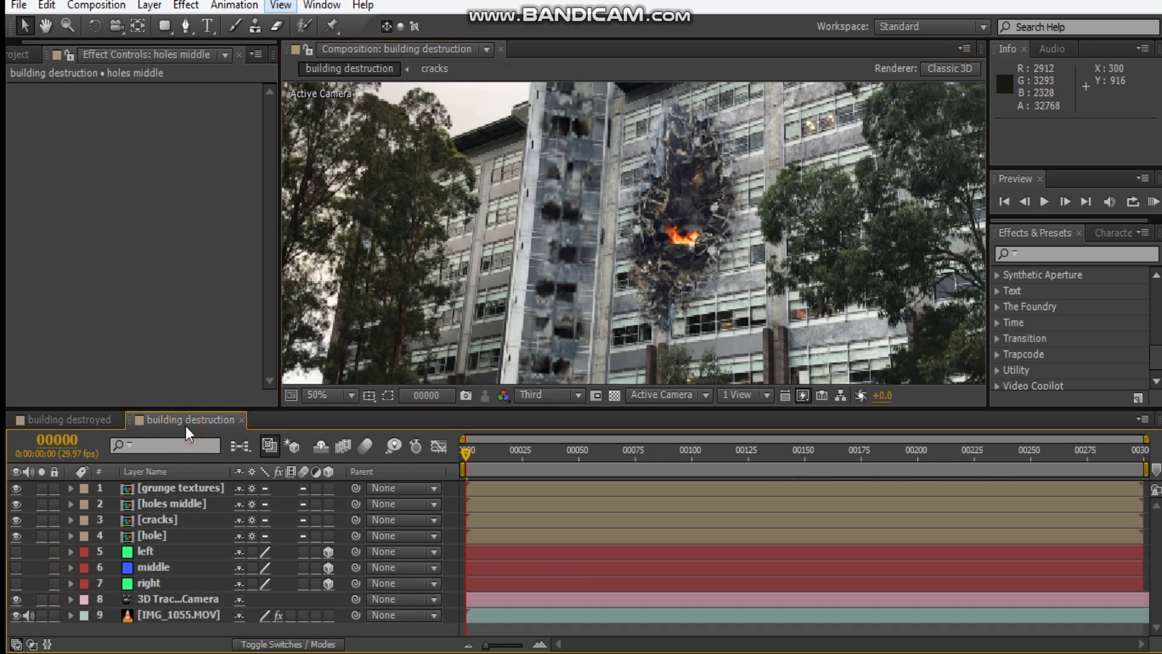
key(ctrl+alt+y)
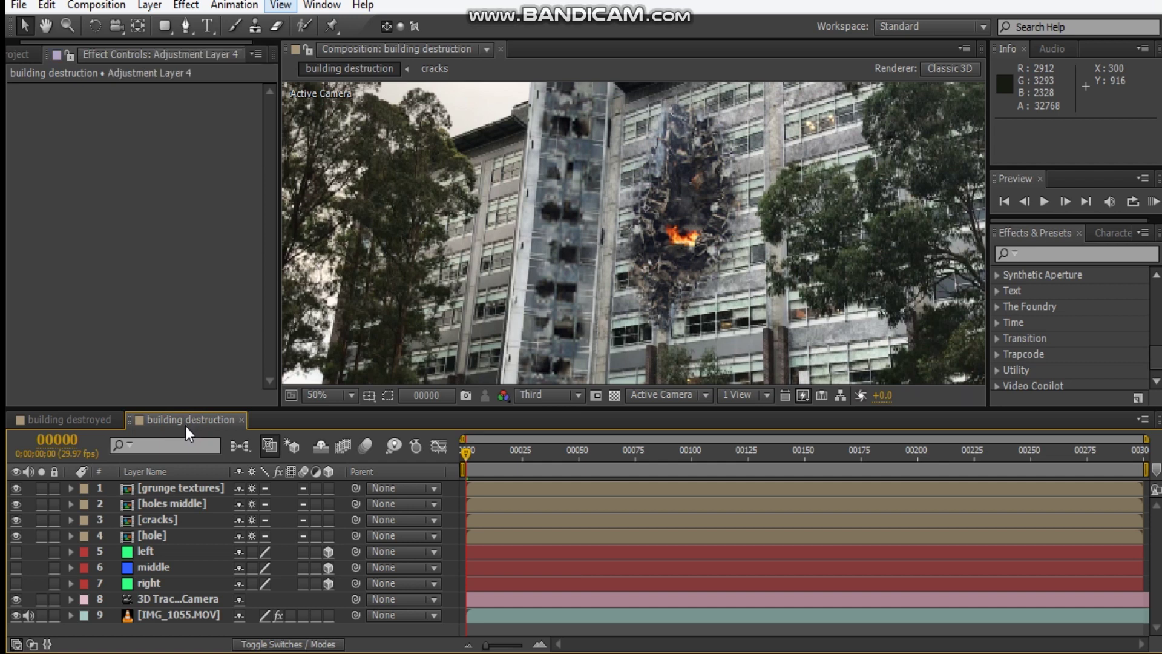
key(ctrl+alt+y)
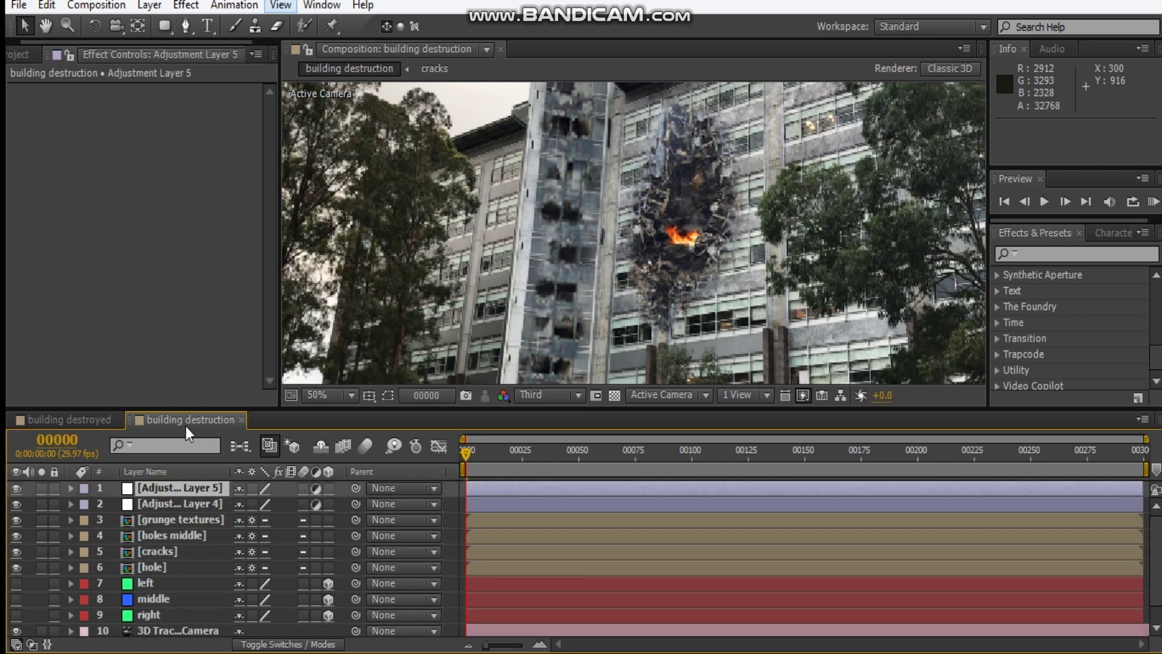
Rename the lower adjustment layer "CC" and the upper one "vignette"
click(216, 498)
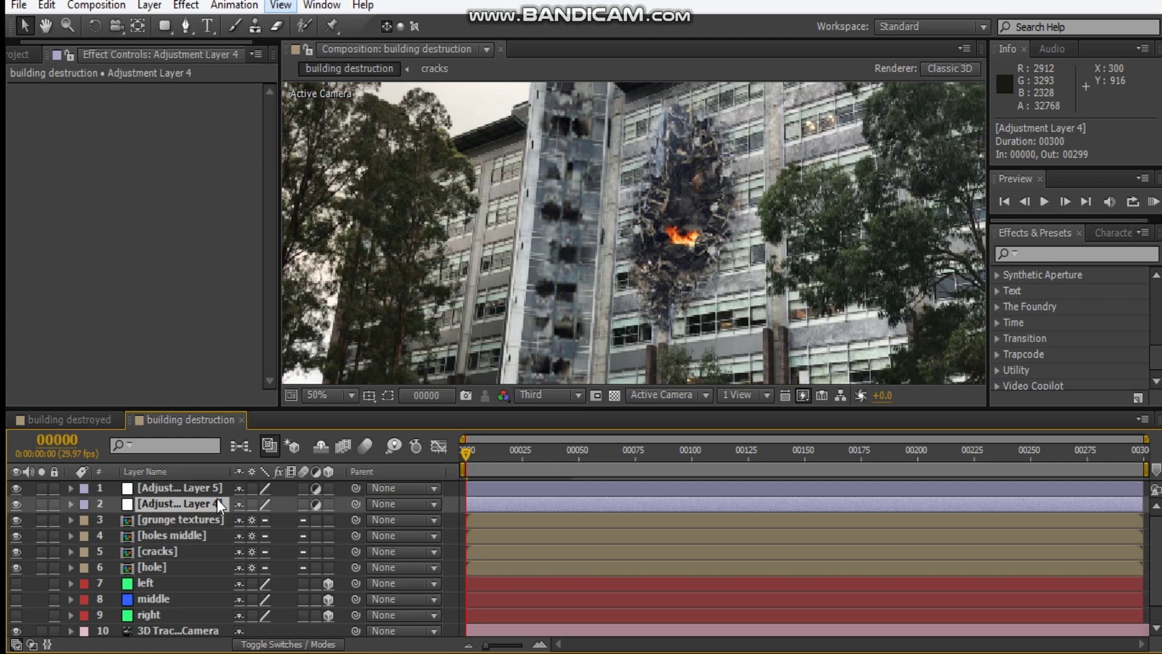
key(Return)
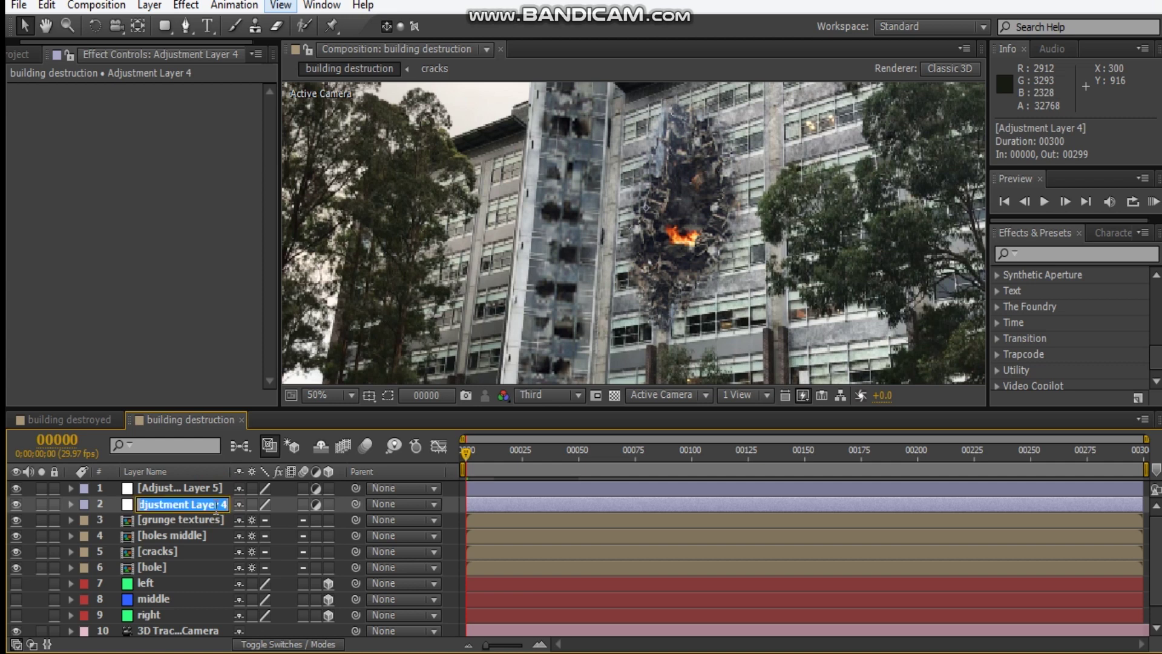
key(BackSpace)
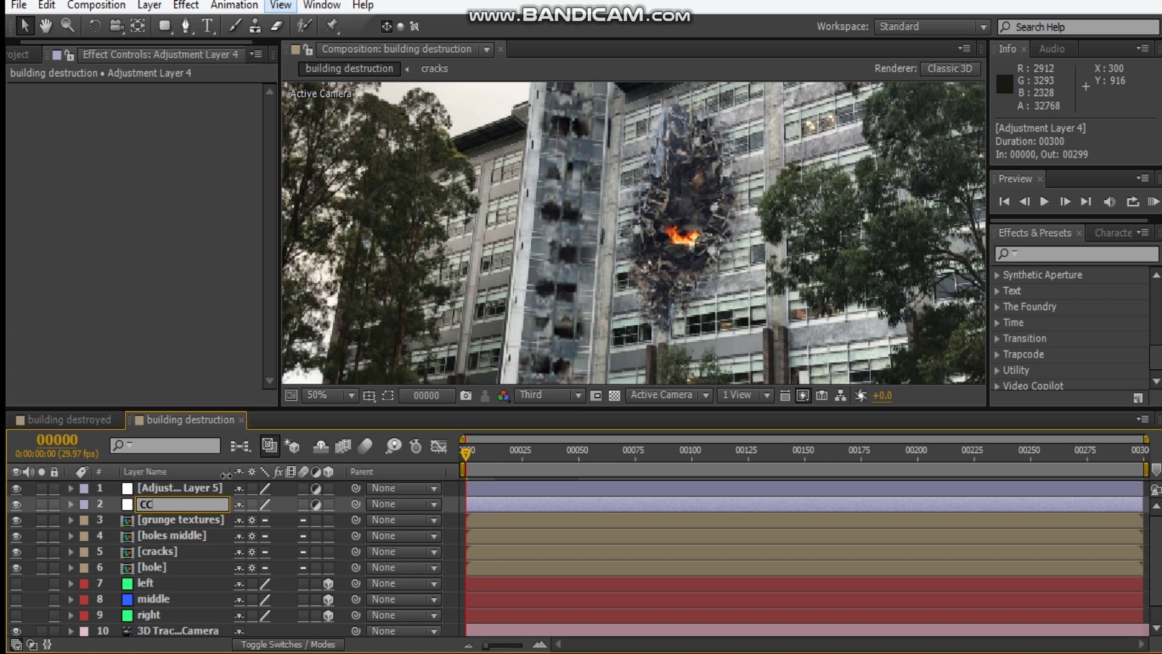
click(209, 489)
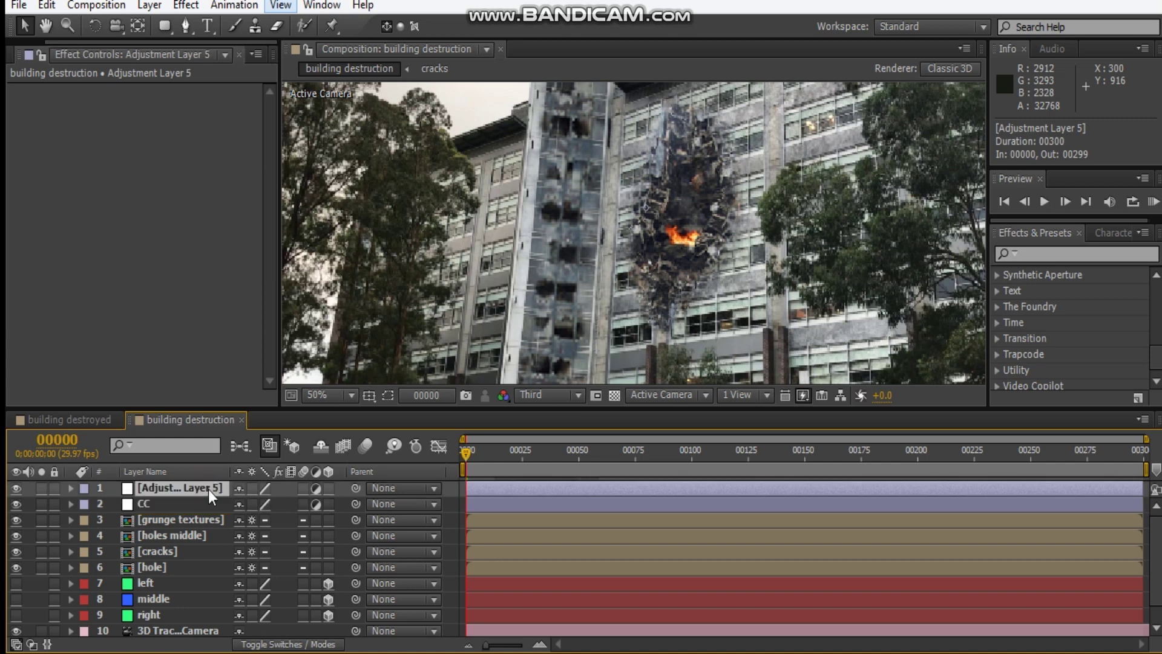
key(Return)
text(vignette)
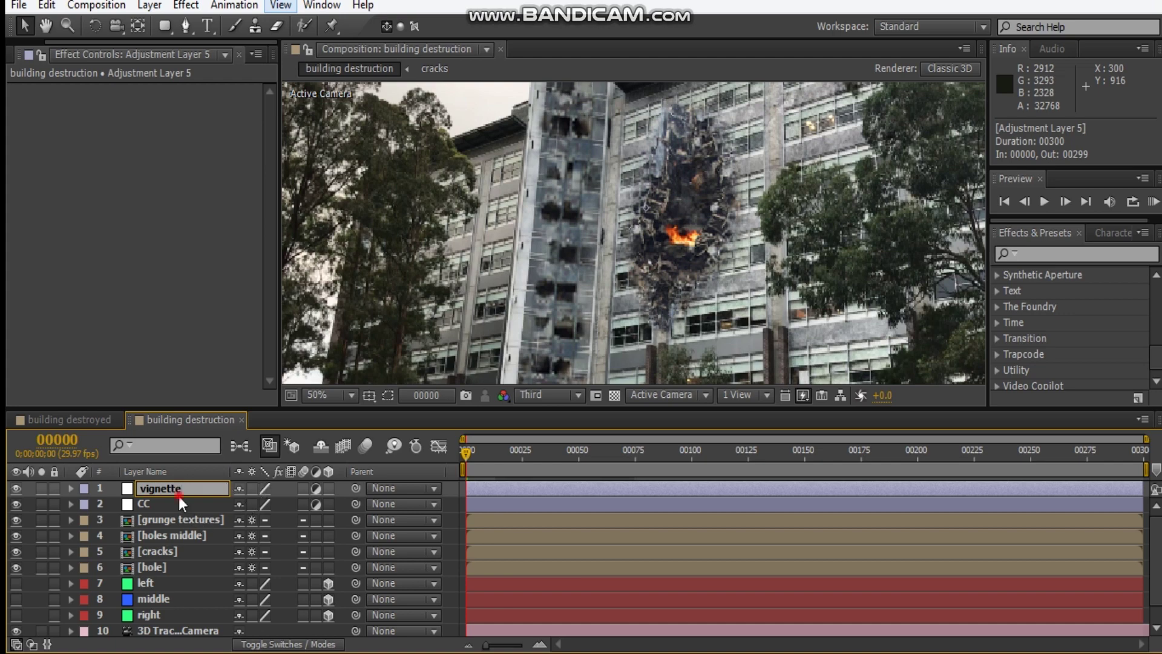
key(Return)
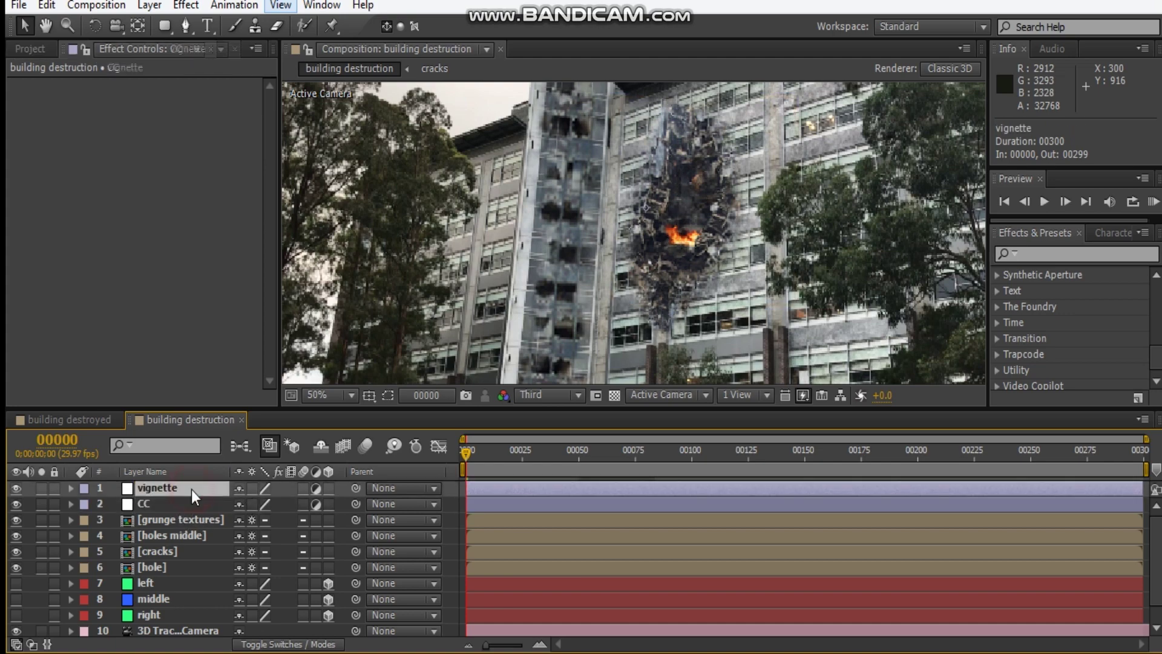
Apply a Curves effect to the vignette layer and pull the middle of the RGB curve down to darken the image
right_click(161, 279)
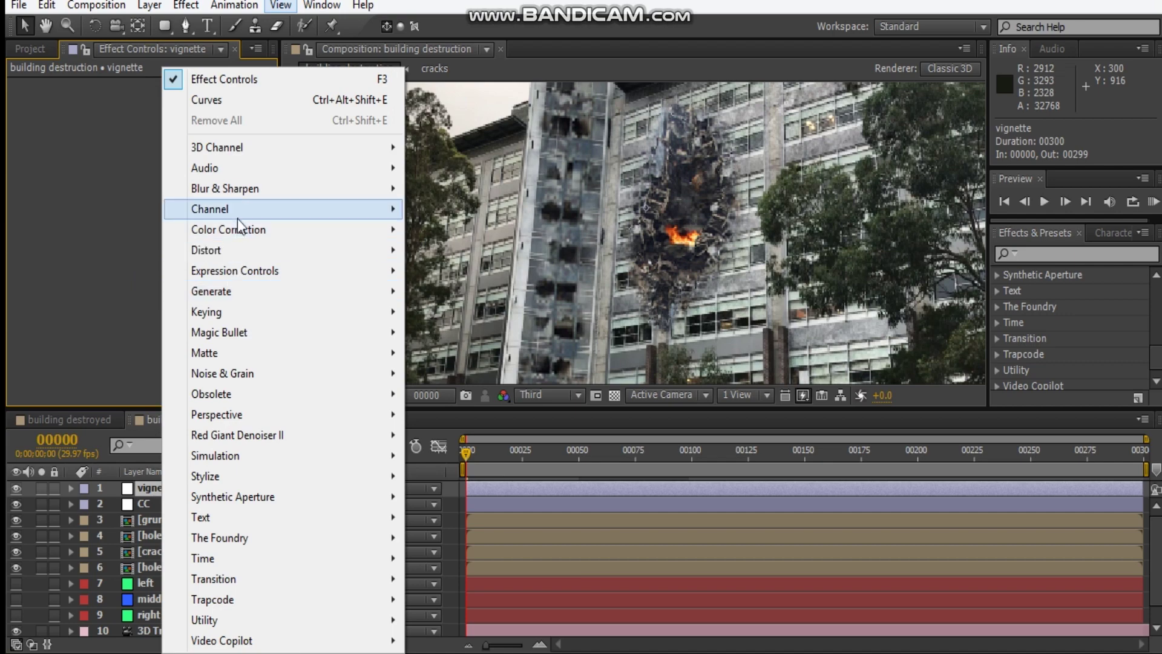
mouse_move(238, 230)
click(488, 392)
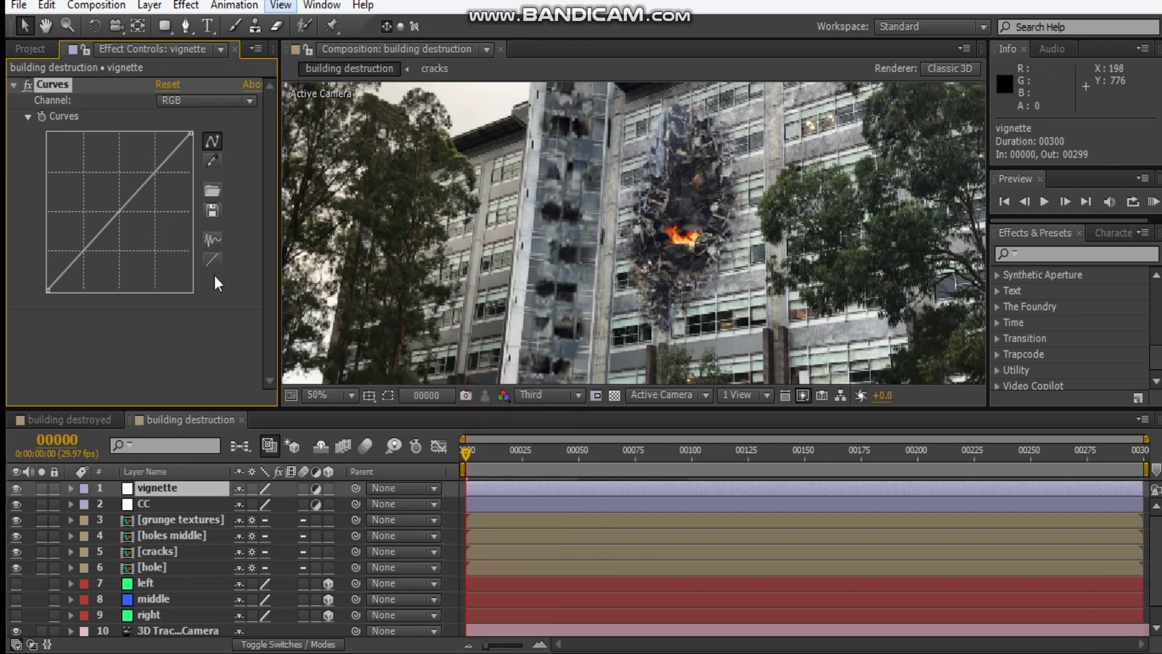
click(132, 240)
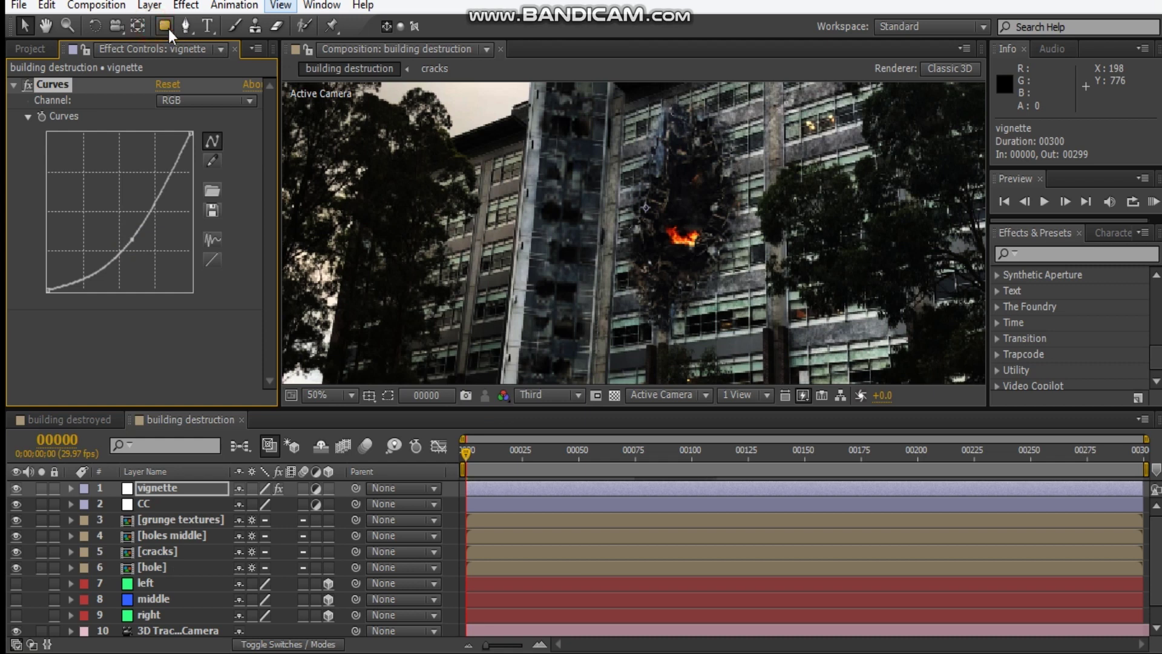
Add a frame-filling elliptical mask to the vignette layer and set its mode to Subtract
click(161, 27)
click(201, 60)
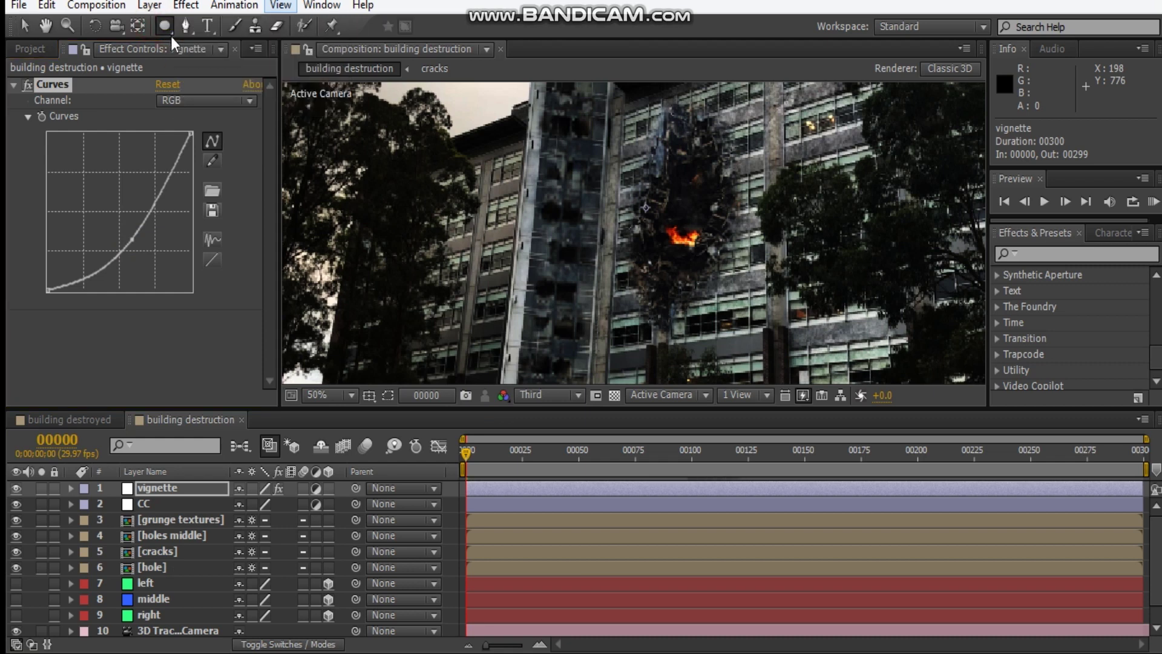
drag(616, 164, 655, 183)
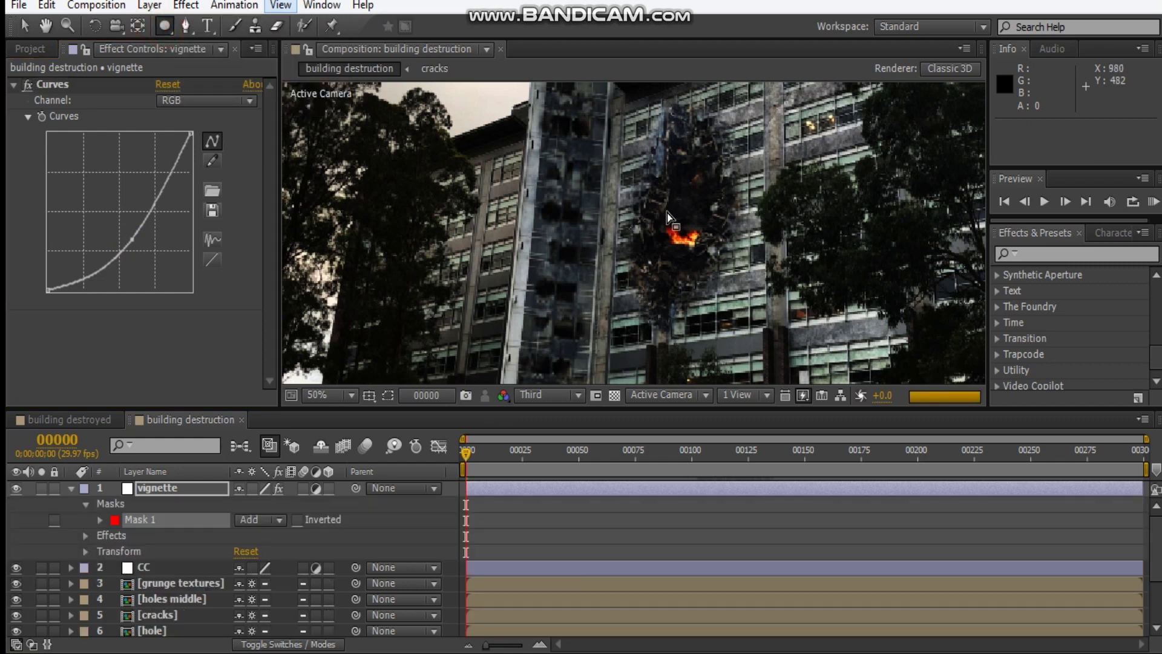
key(v)
scroll(652, 235, down, 1)
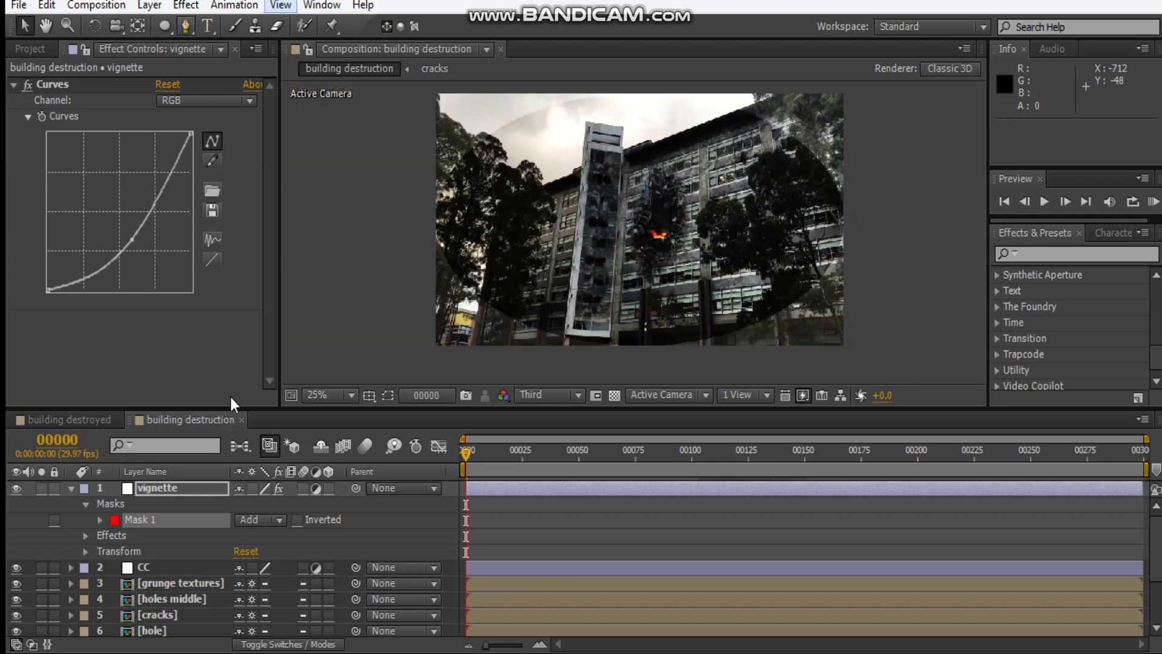
click(245, 520)
click(276, 418)
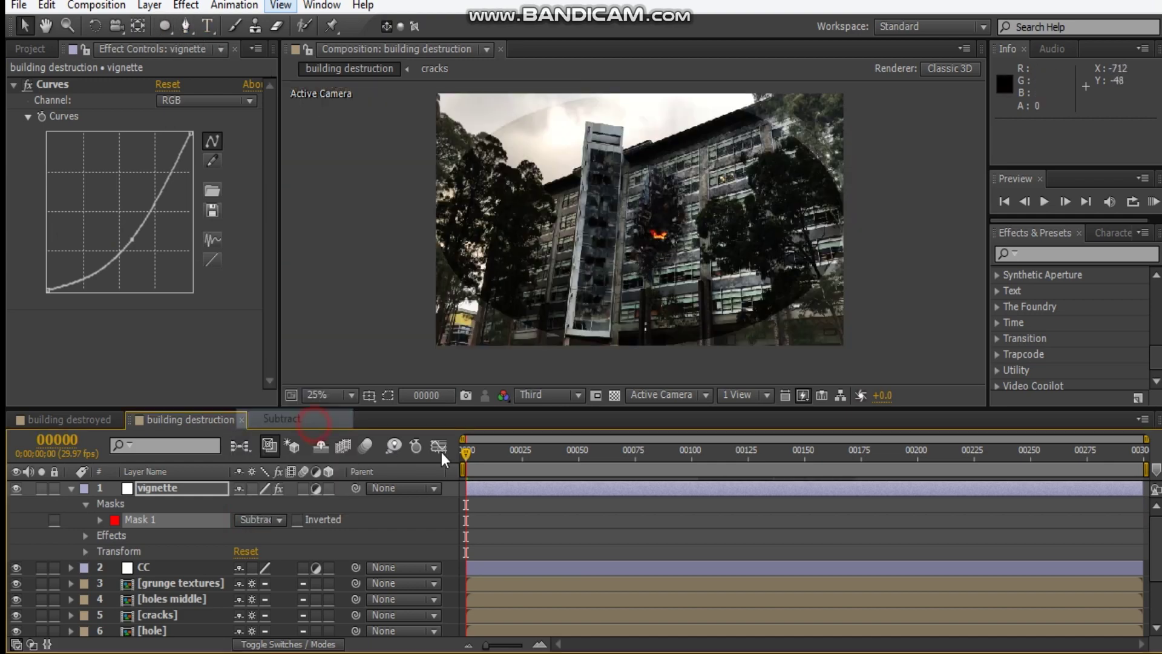
Set the vignette mask's feather to 350 pixels and raise the midpoint of its RGB curve slightly to soften the darkening
key(f)
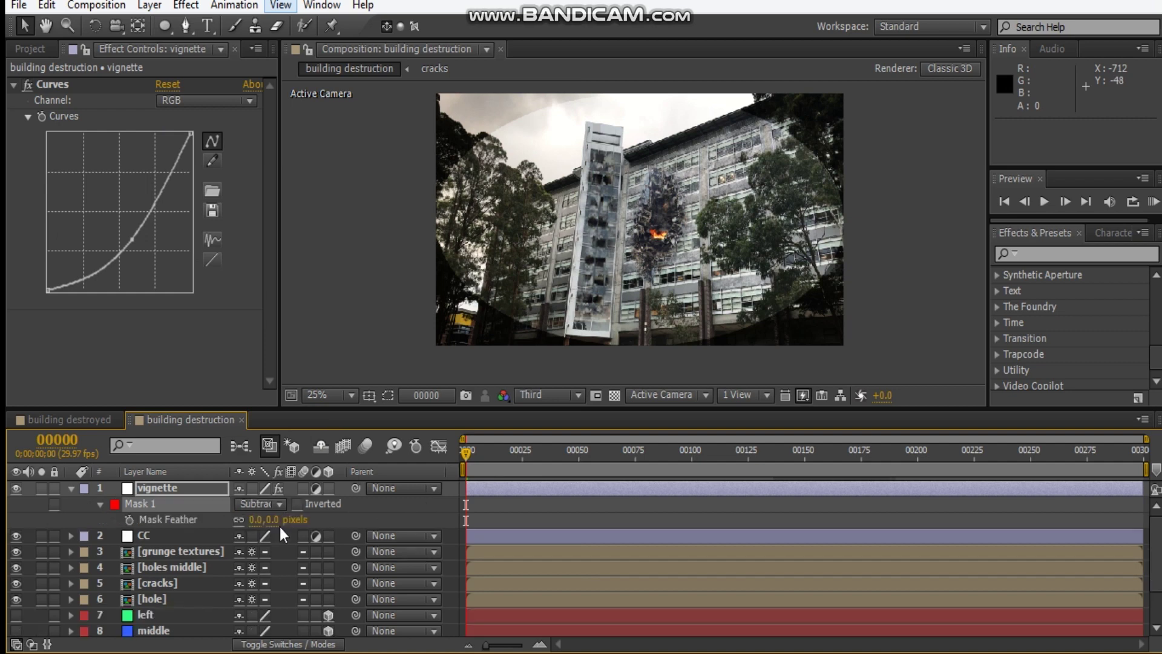
drag(274, 521, 557, 489)
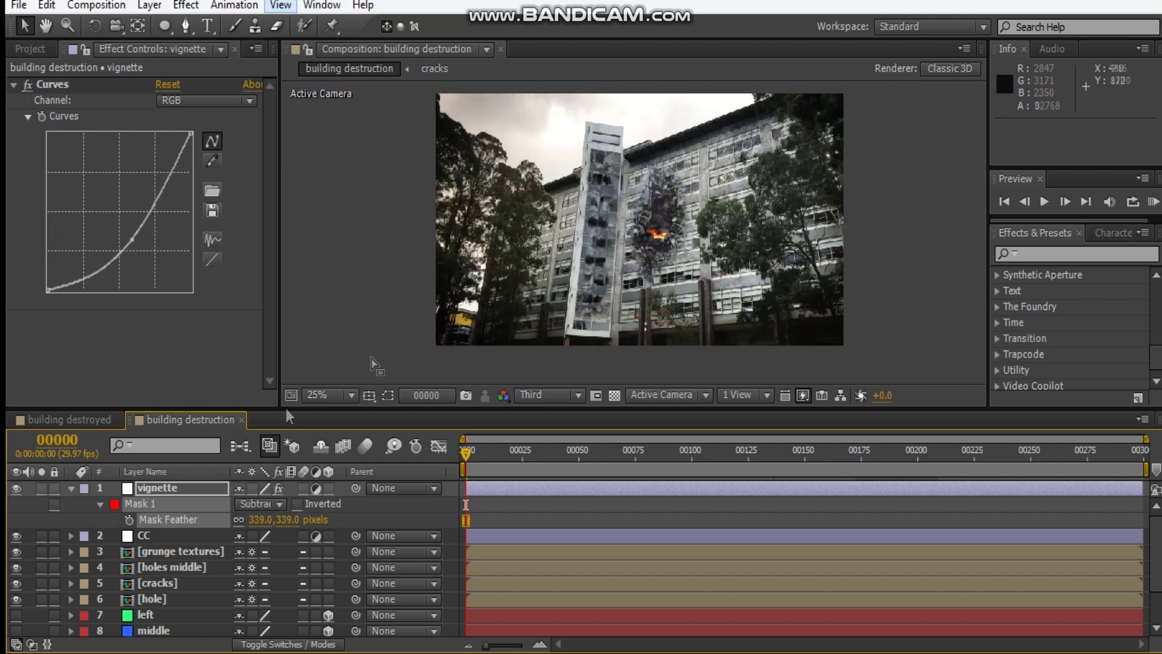
click(288, 519)
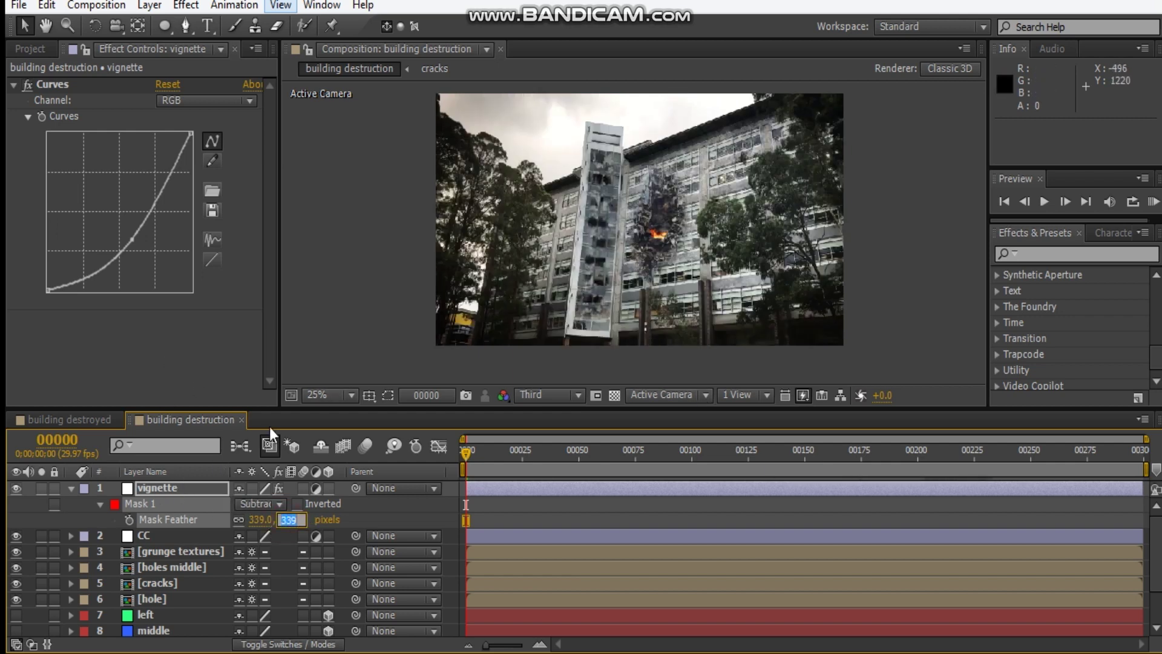
text(00)
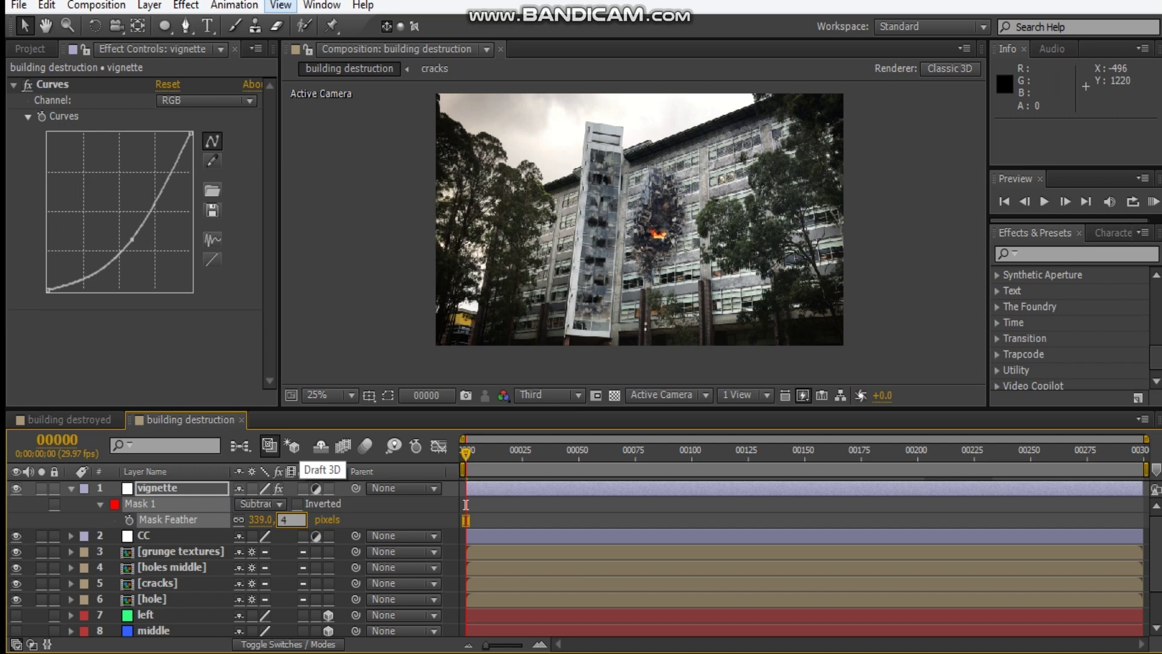
key(Return)
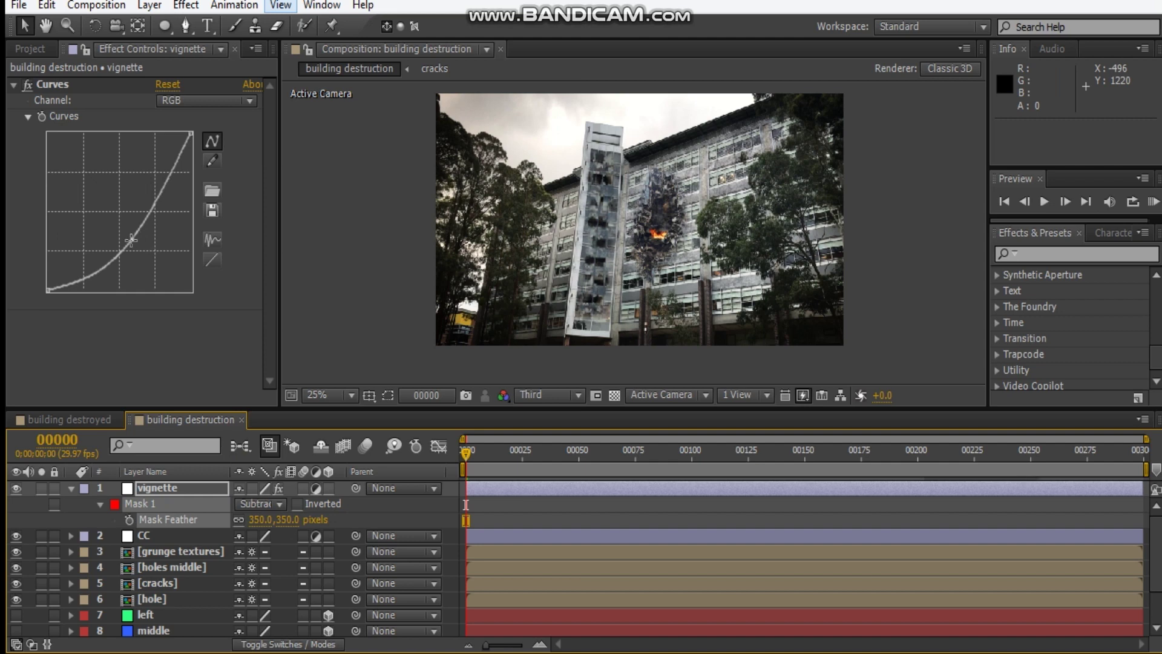
drag(131, 241, 129, 230)
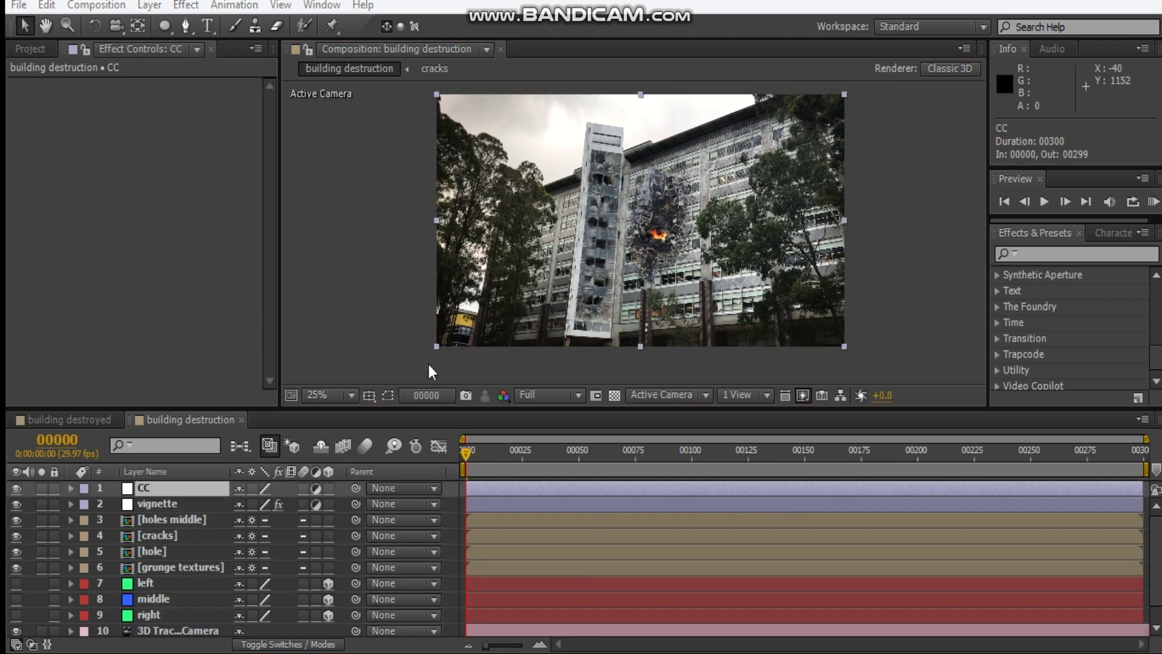
Apply a Curves effect to the CC adjustment layer and set the preview resolution to Third
right_click(100, 242)
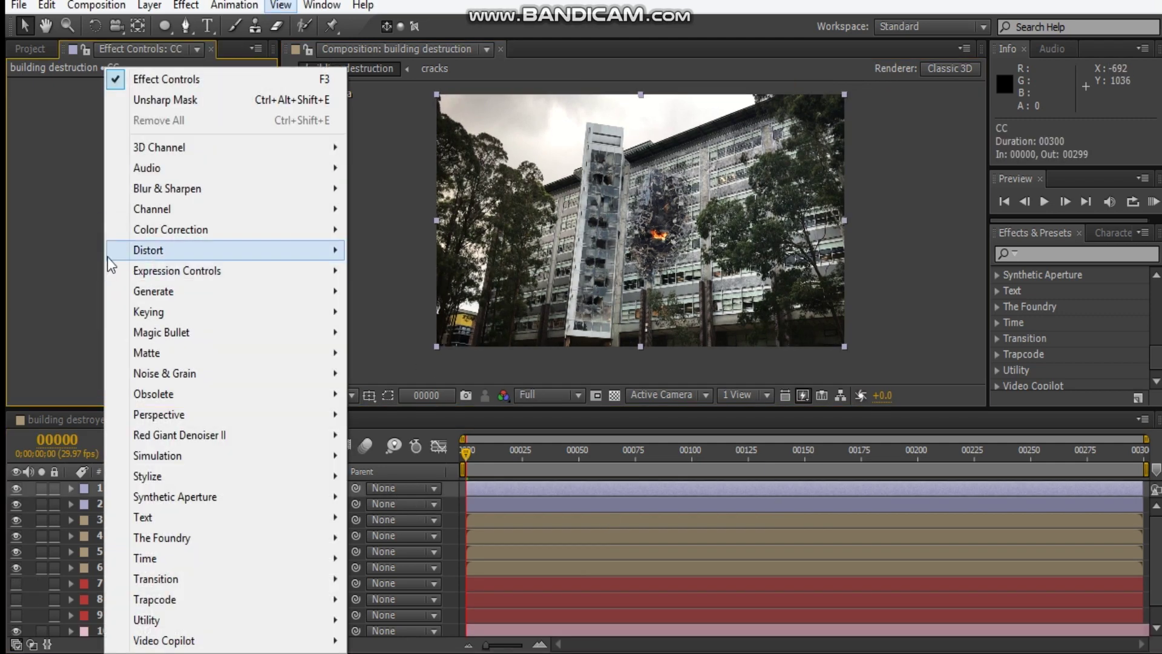
click(156, 233)
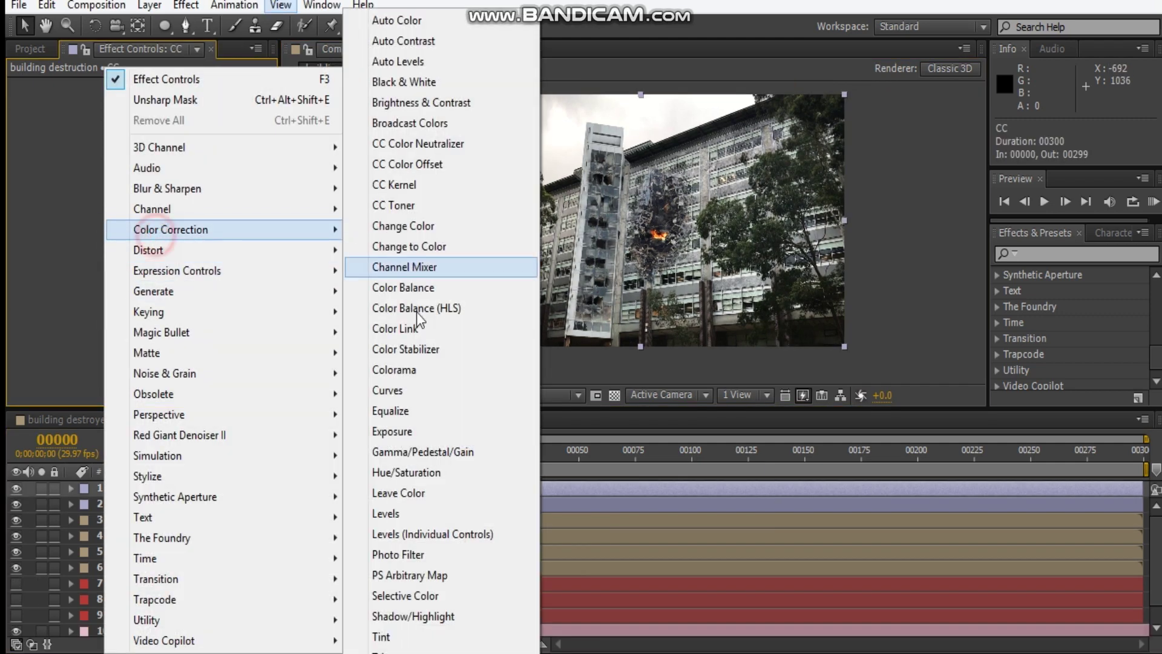
click(390, 392)
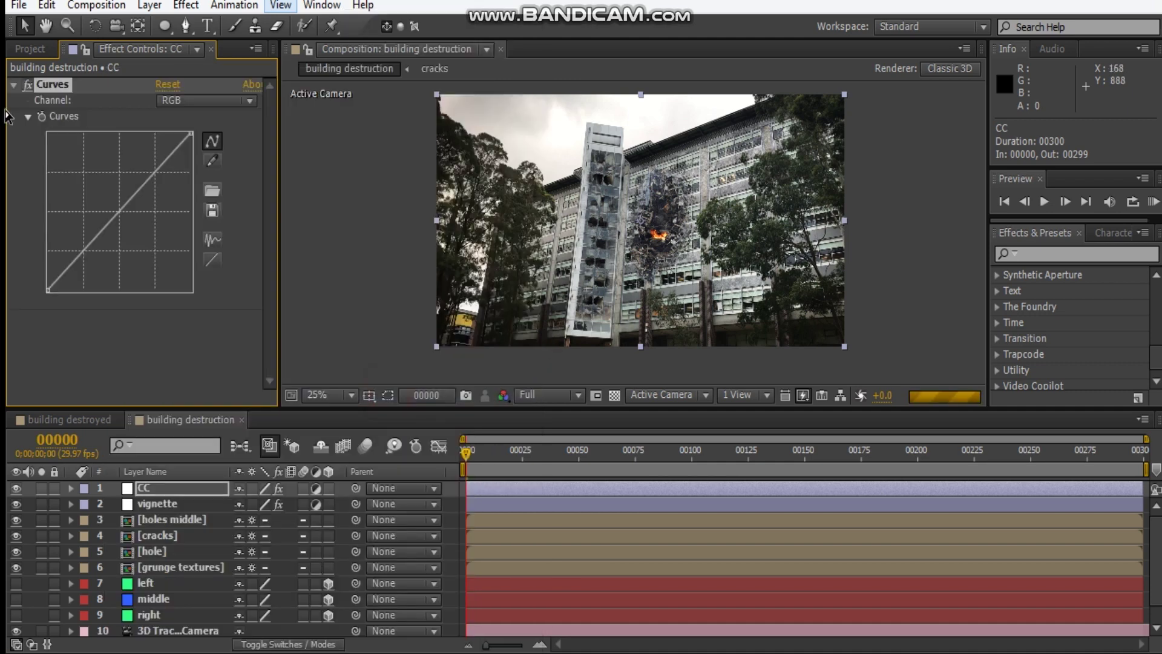
click(578, 395)
click(580, 485)
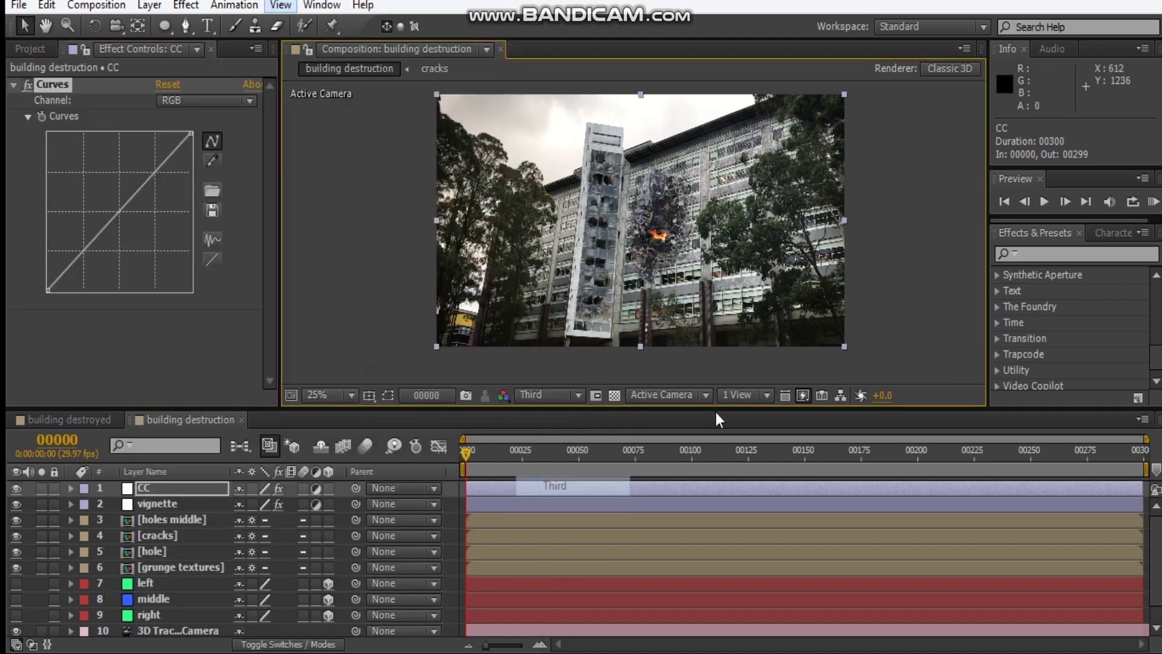
Add a Tint effect and a Hue/Saturation effect to the CC adjustment layer
click(13, 85)
right_click(92, 185)
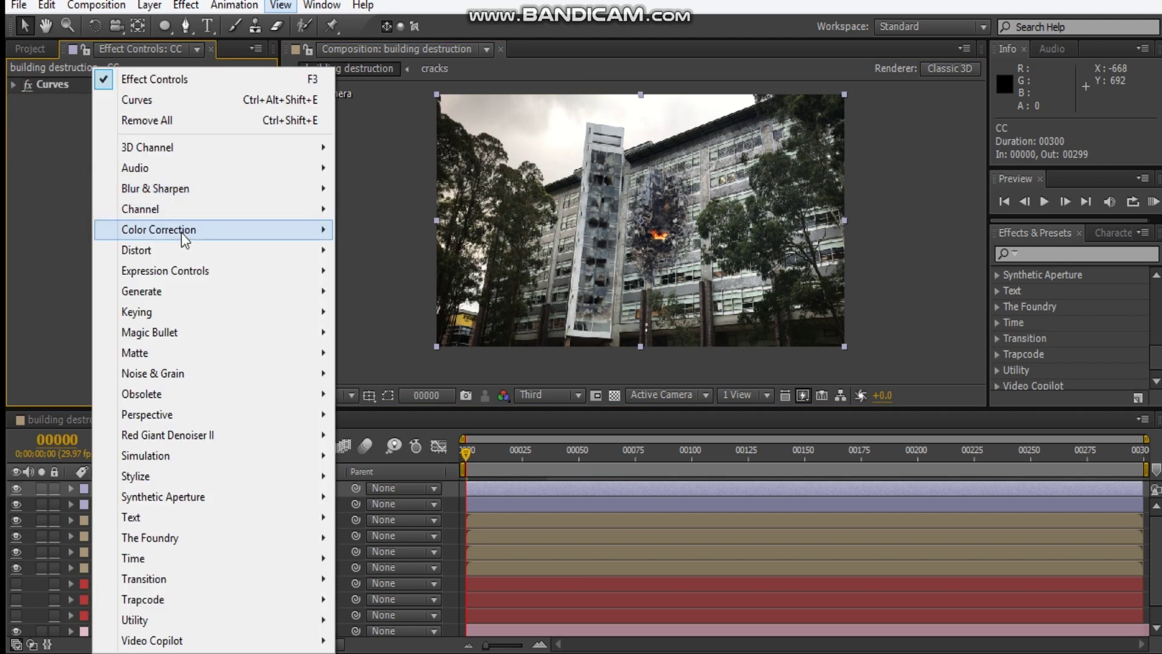
mouse_move(181, 232)
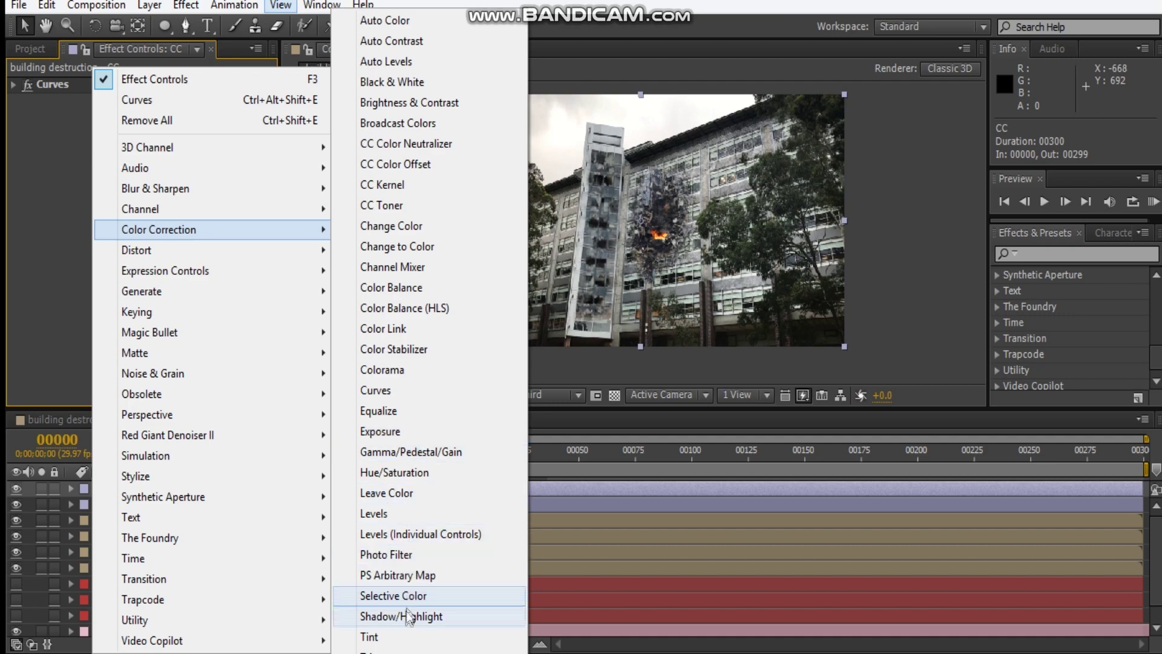
click(403, 635)
right_click(111, 286)
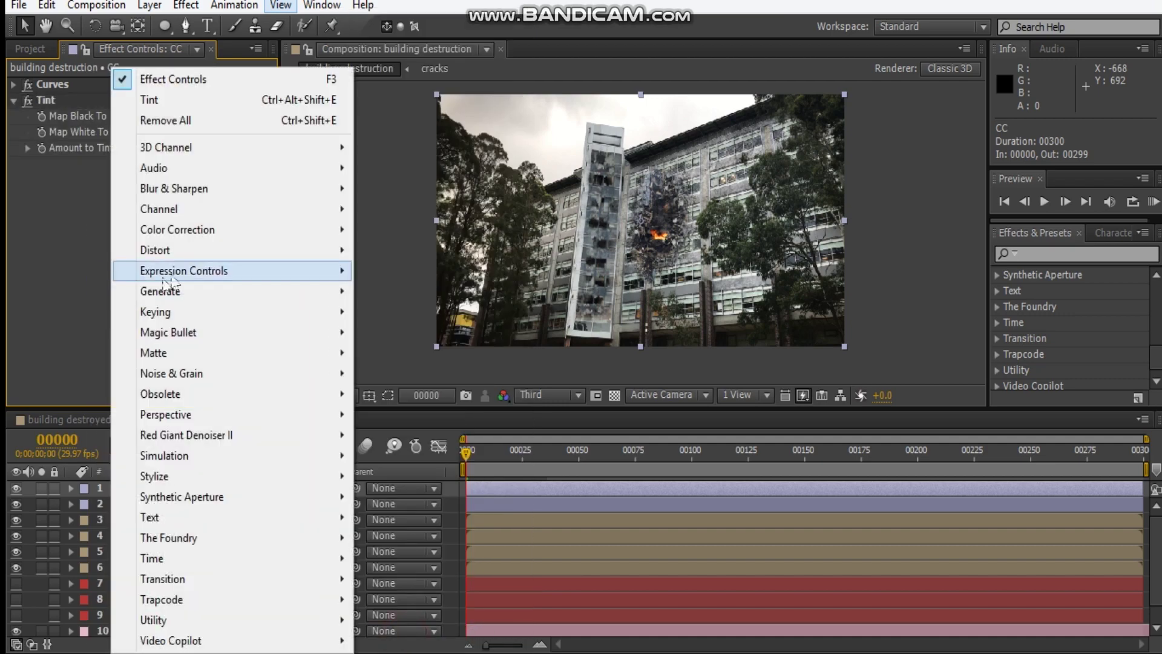
mouse_move(194, 235)
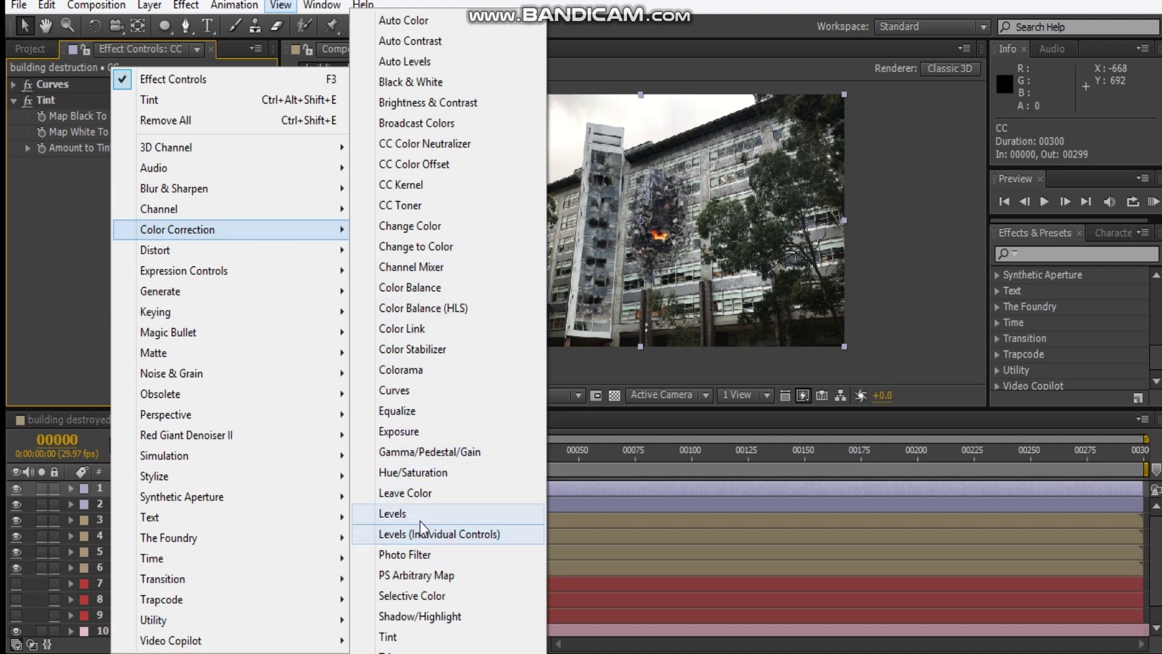
click(413, 472)
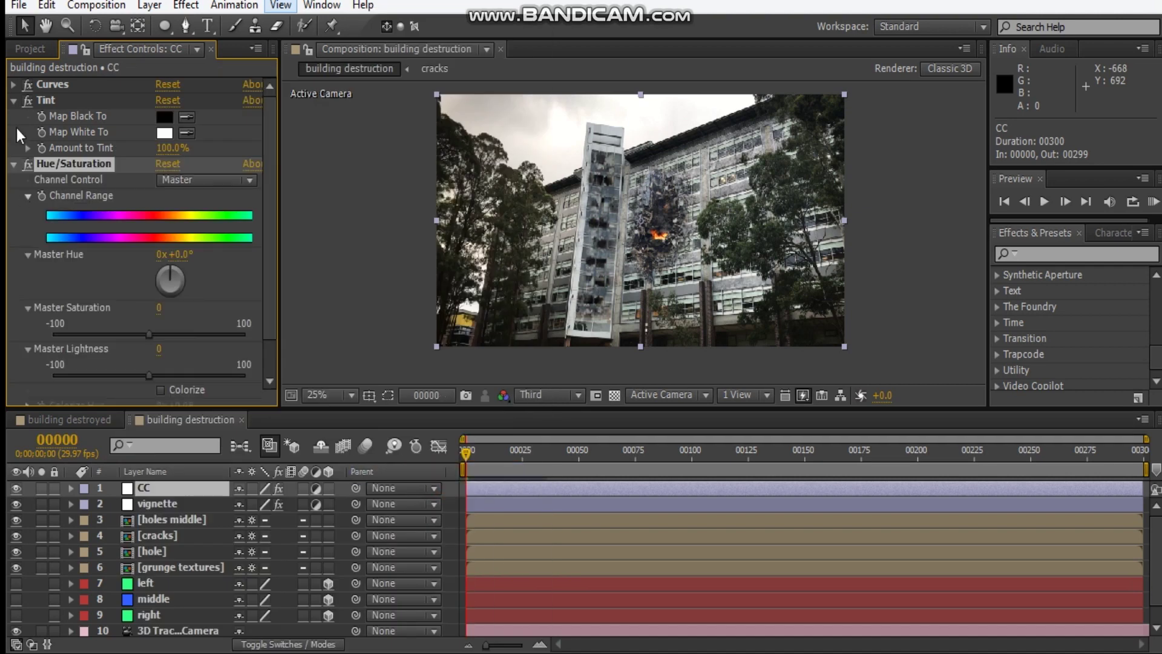
Move the Tint effect above Curves on the CC layer and set Amount to Tint to 20%
click(13, 99)
click(12, 116)
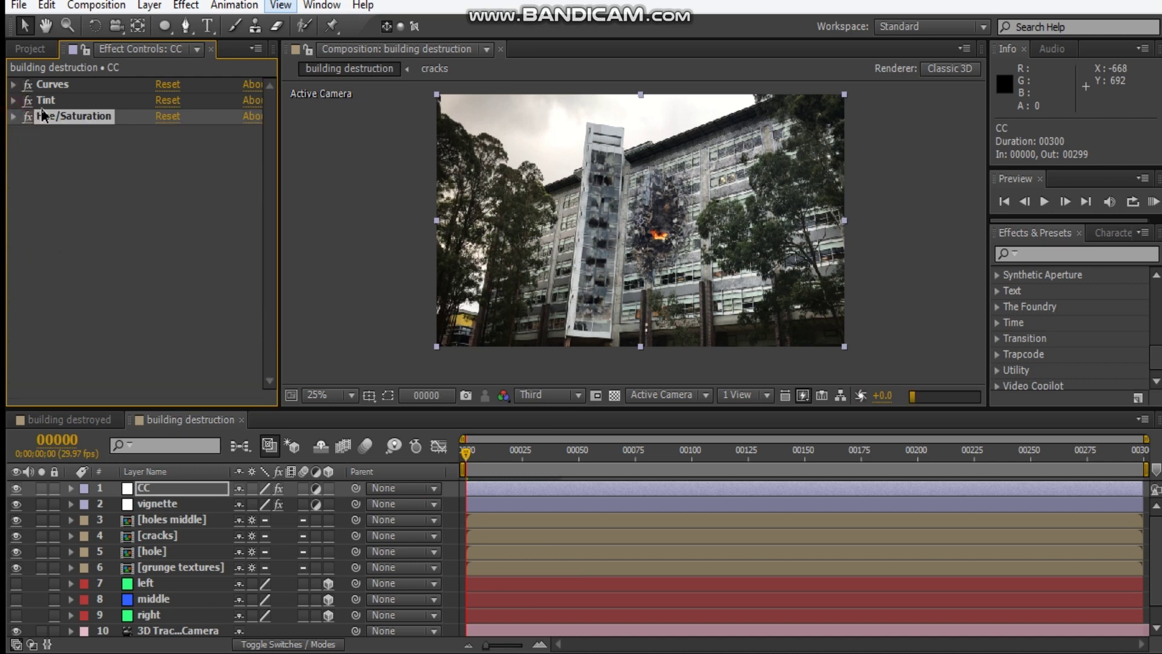
mouse_move(46, 99)
mouse_down()
mouse_move(75, 102)
mouse_move(69, 81)
mouse_move(43, 85)
mouse_up()
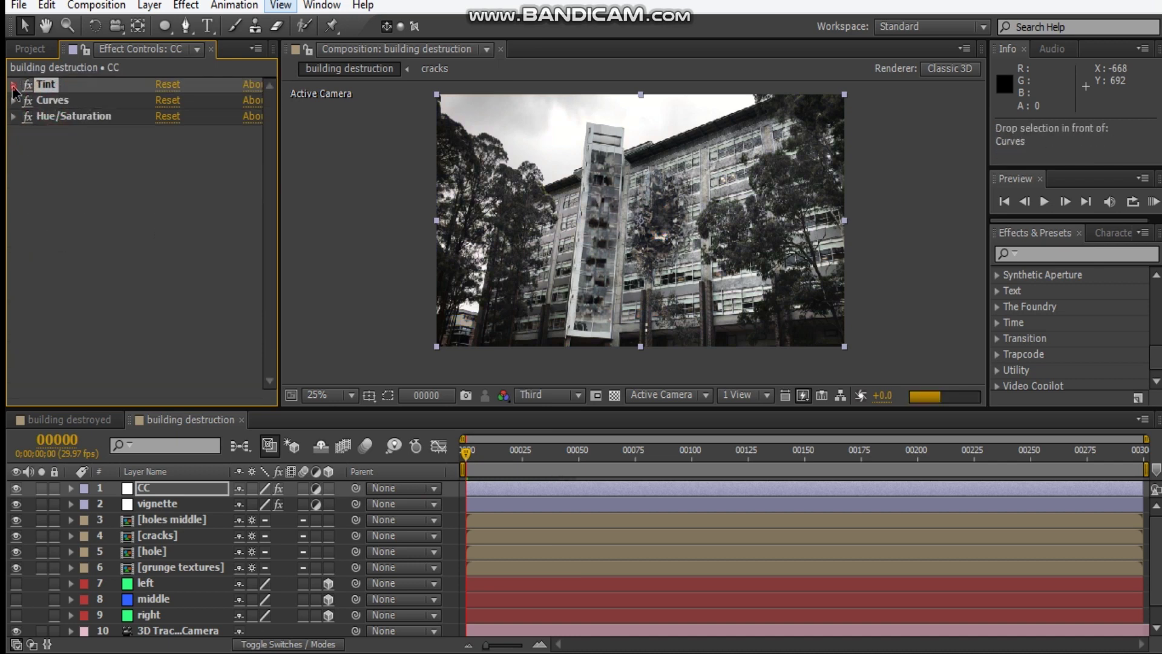
click(13, 85)
click(171, 132)
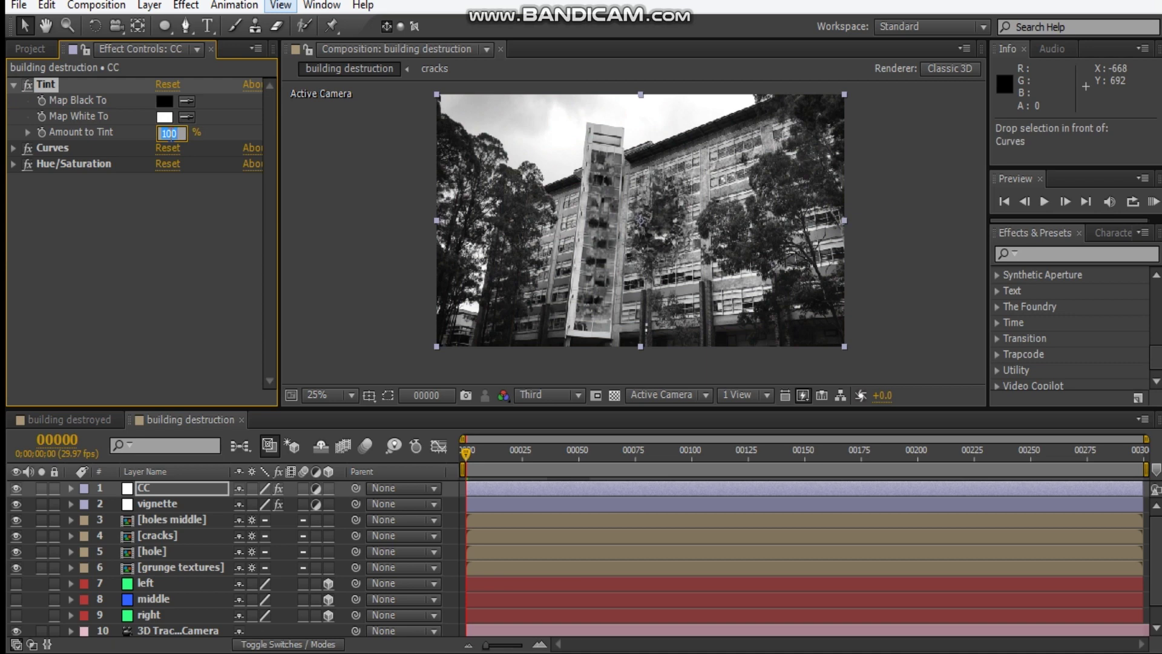
text(20)
key(Return)
Move Hue/Saturation above Curves on the CC layer and set its Master Lightness to -20
drag(60, 170, 87, 147)
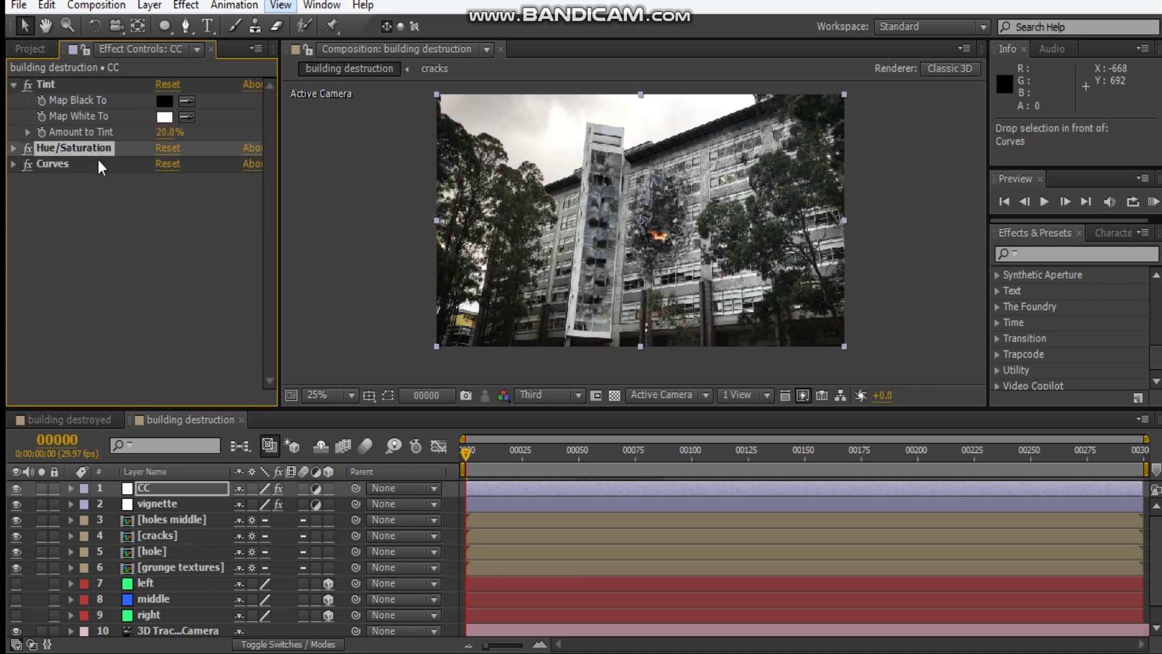
click(13, 149)
scroll(525, 222, up, 2)
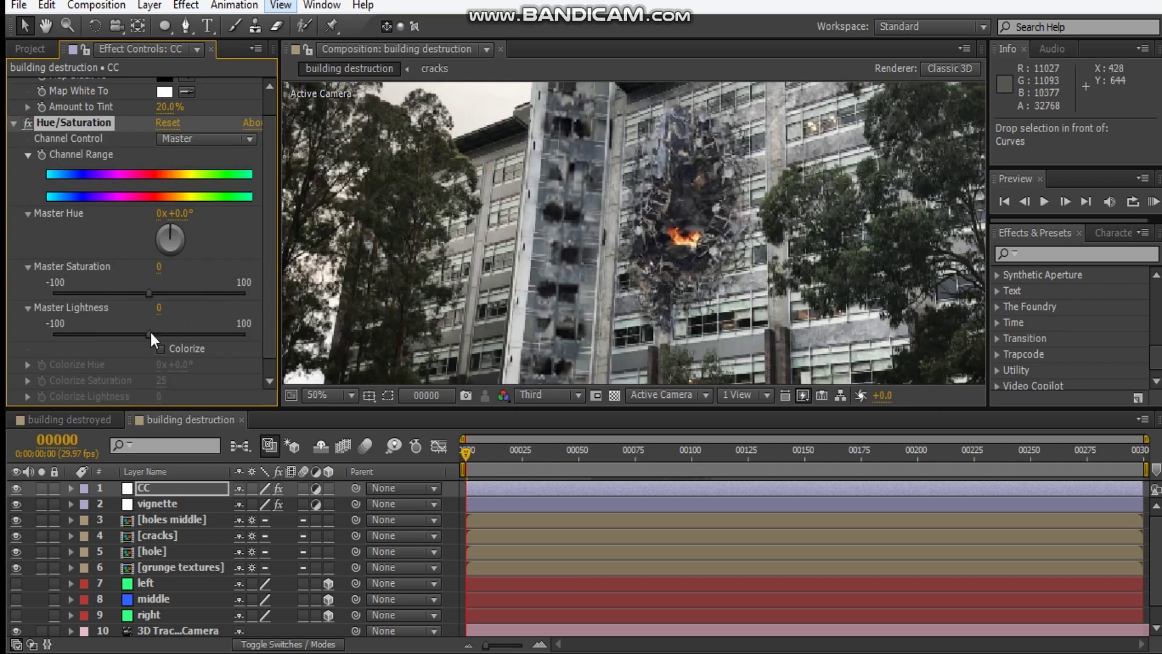
drag(151, 333, 122, 332)
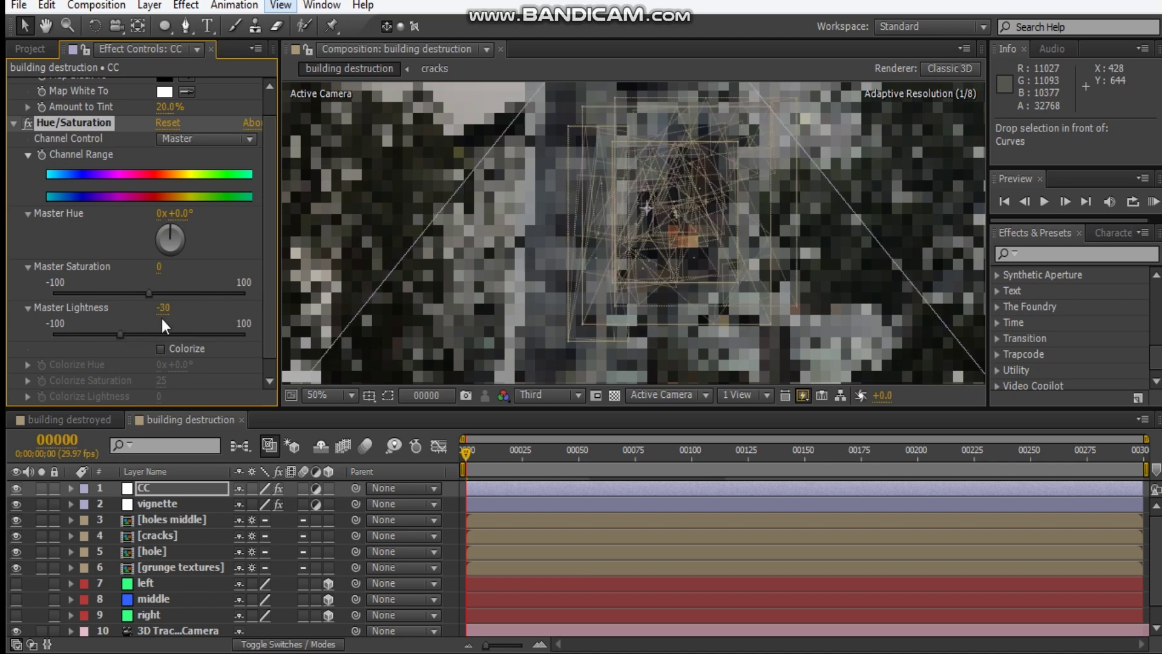
click(162, 308)
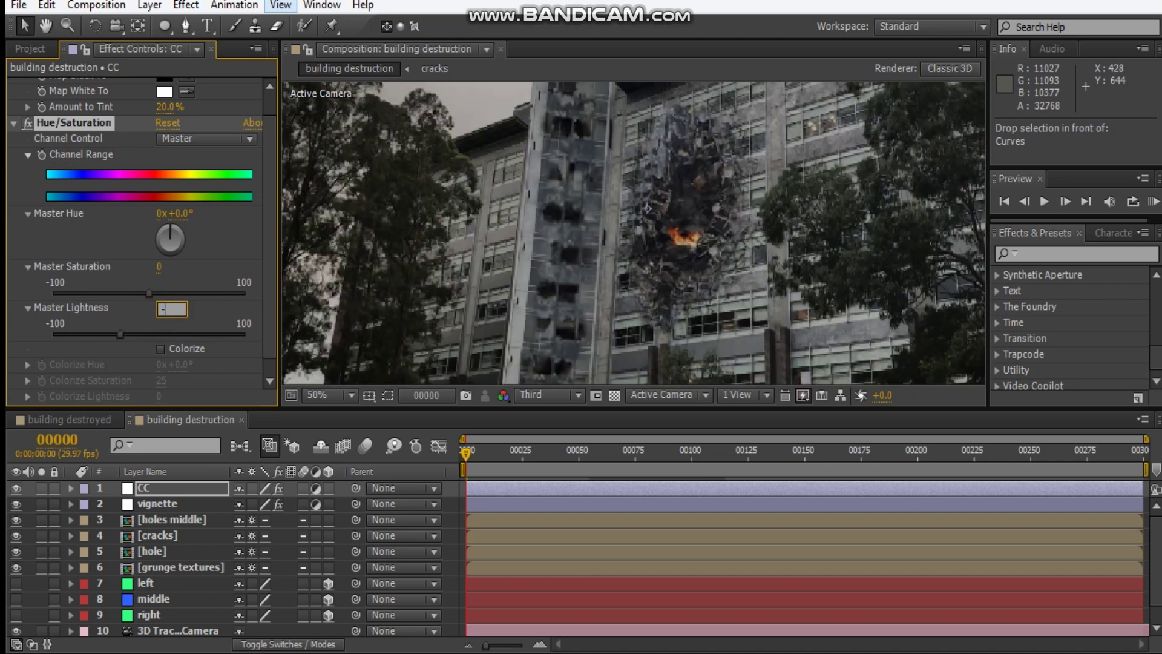
text(-20)
key(Return)
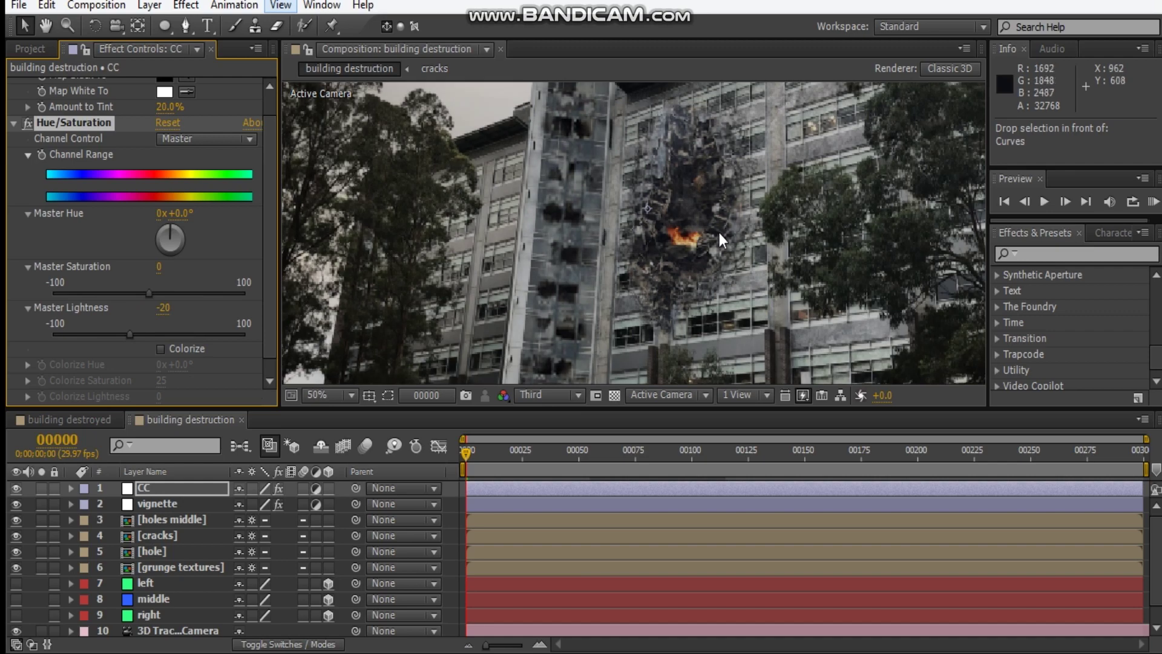
scroll(606, 245, down, 2)
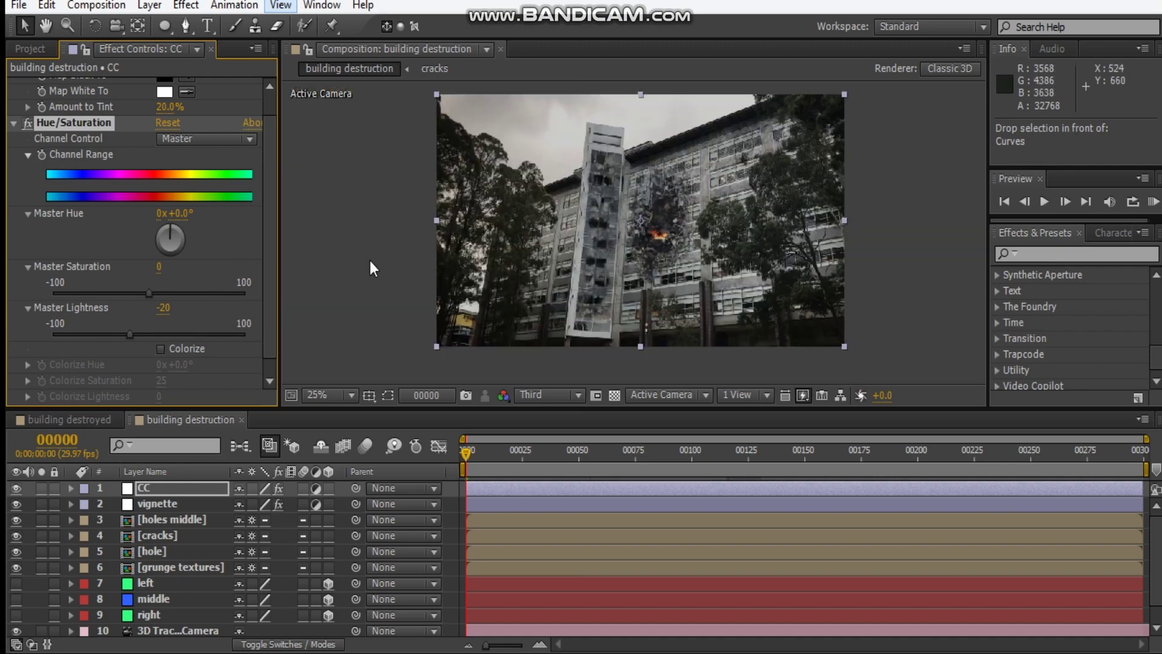
click(14, 124)
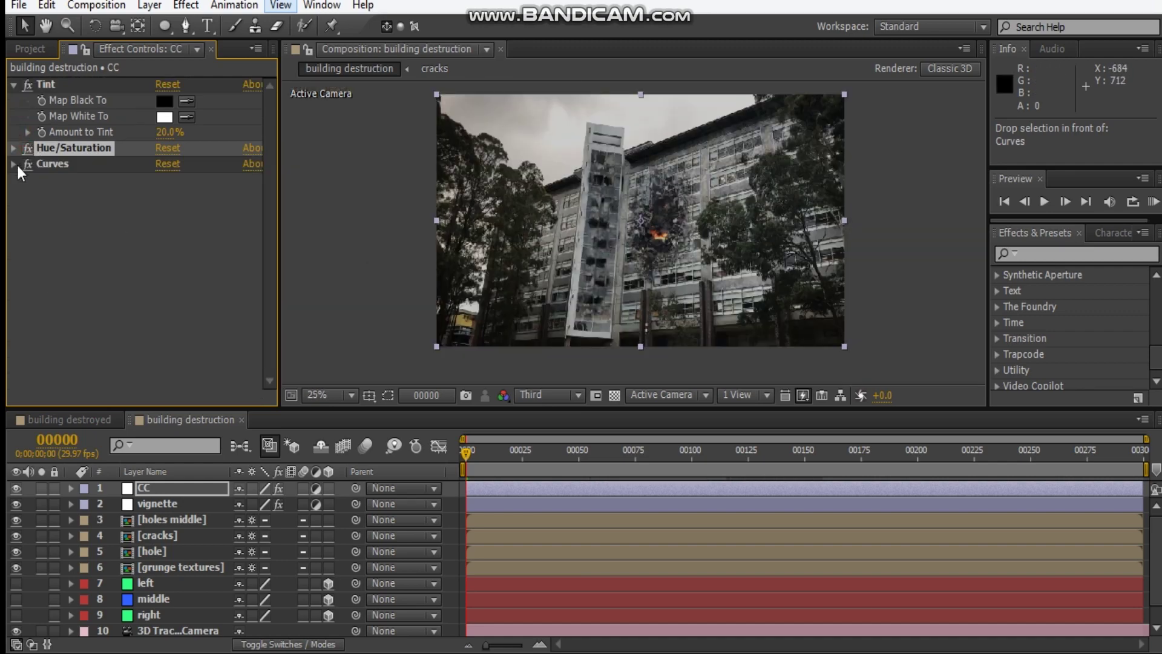
Shape the CC layer's RGB curve into a gentle S, lowering the shadows and raising the highlights for more contrast
click(13, 164)
click(100, 333)
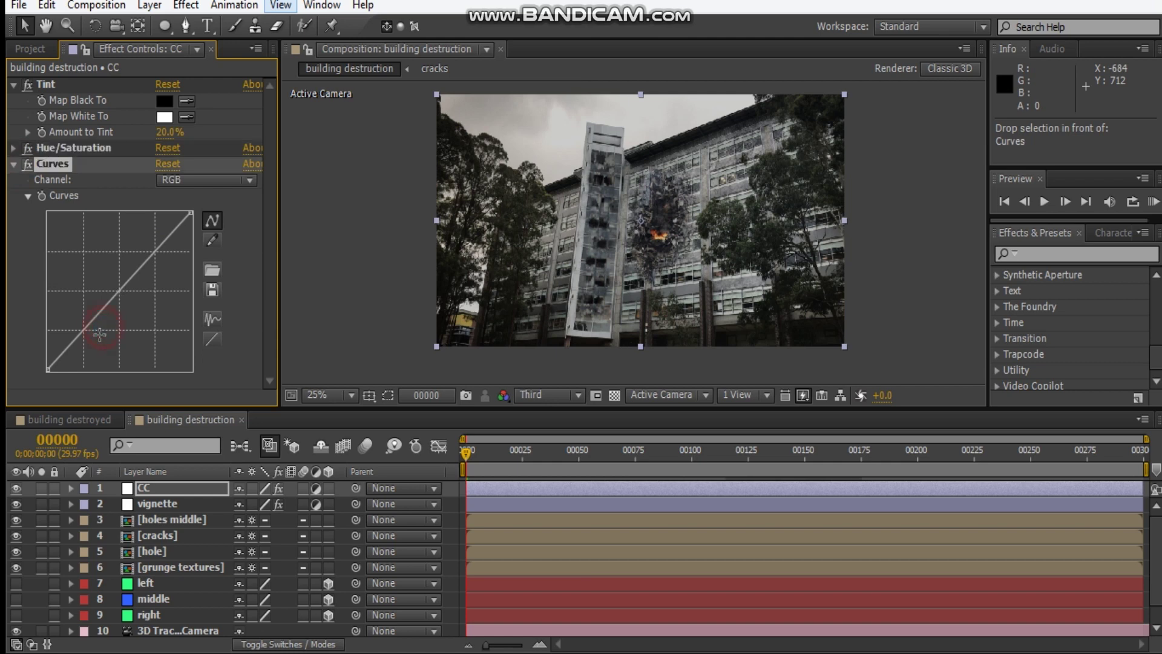
drag(100, 333, 99, 340)
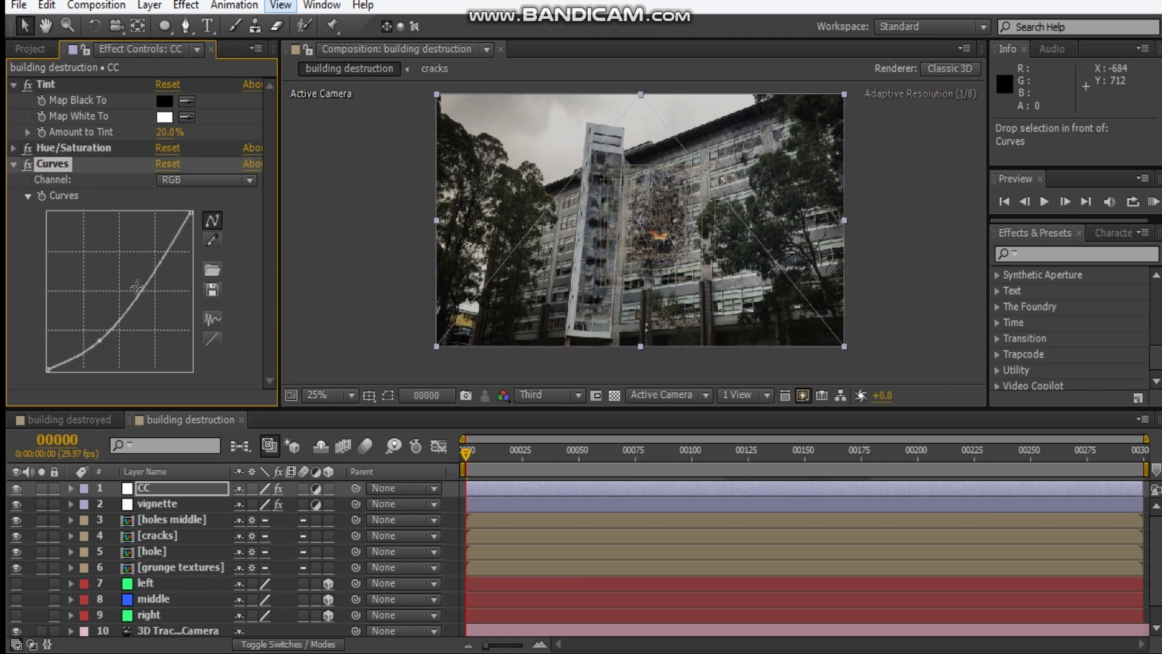
drag(137, 286, 141, 282)
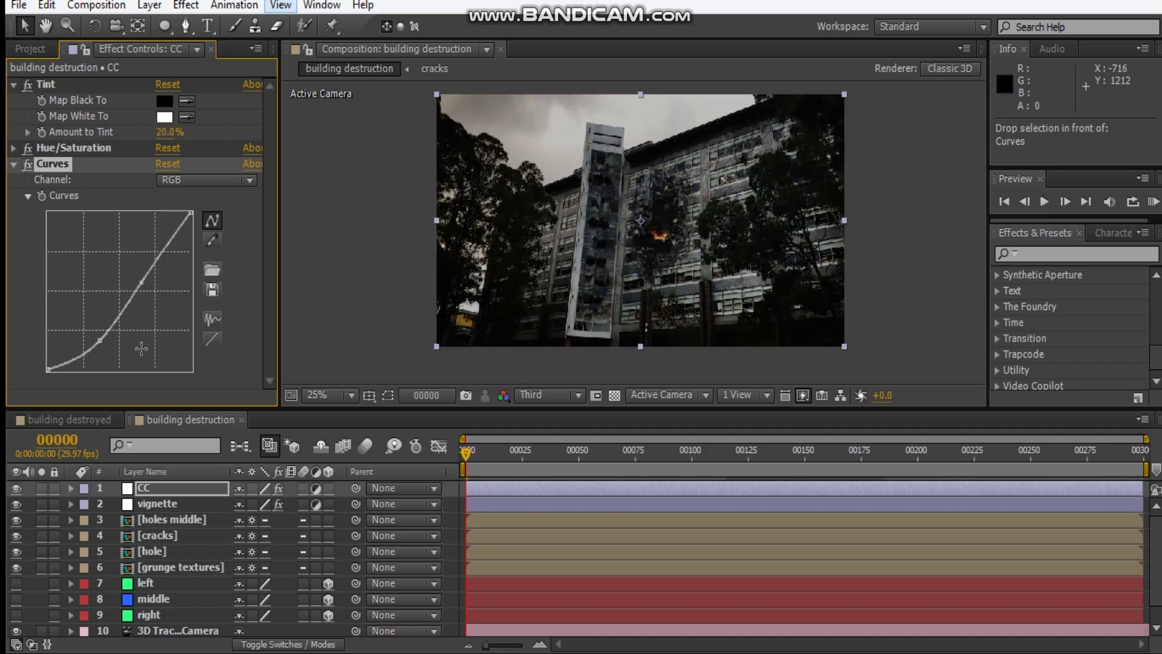
drag(100, 336, 97, 331)
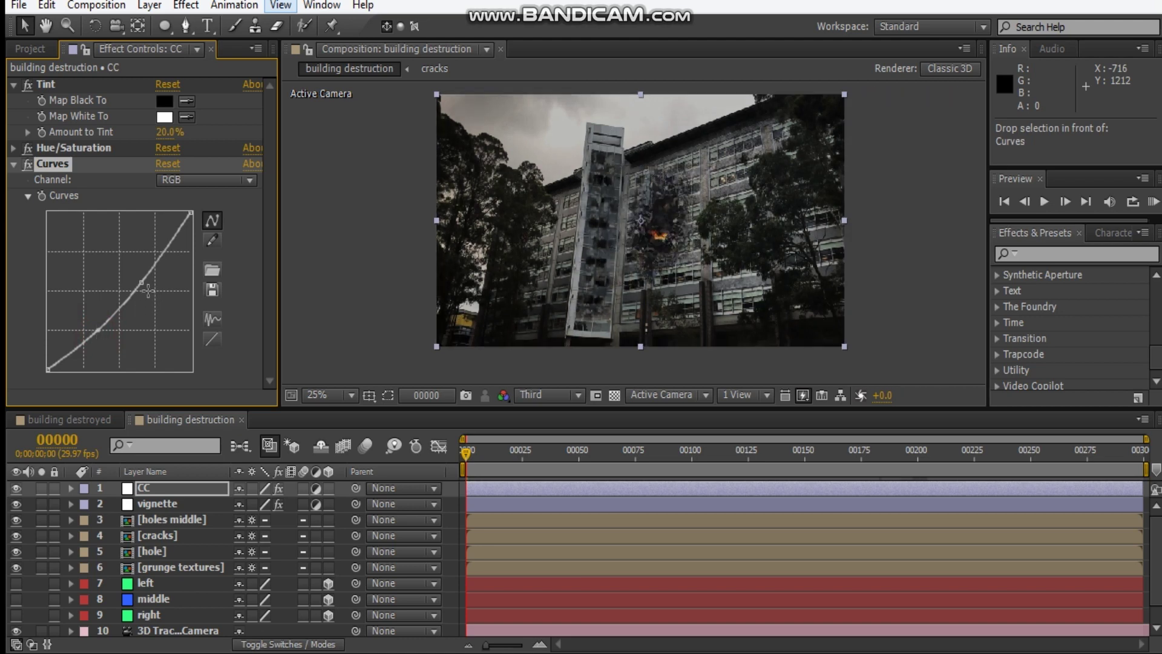
drag(137, 280, 140, 264)
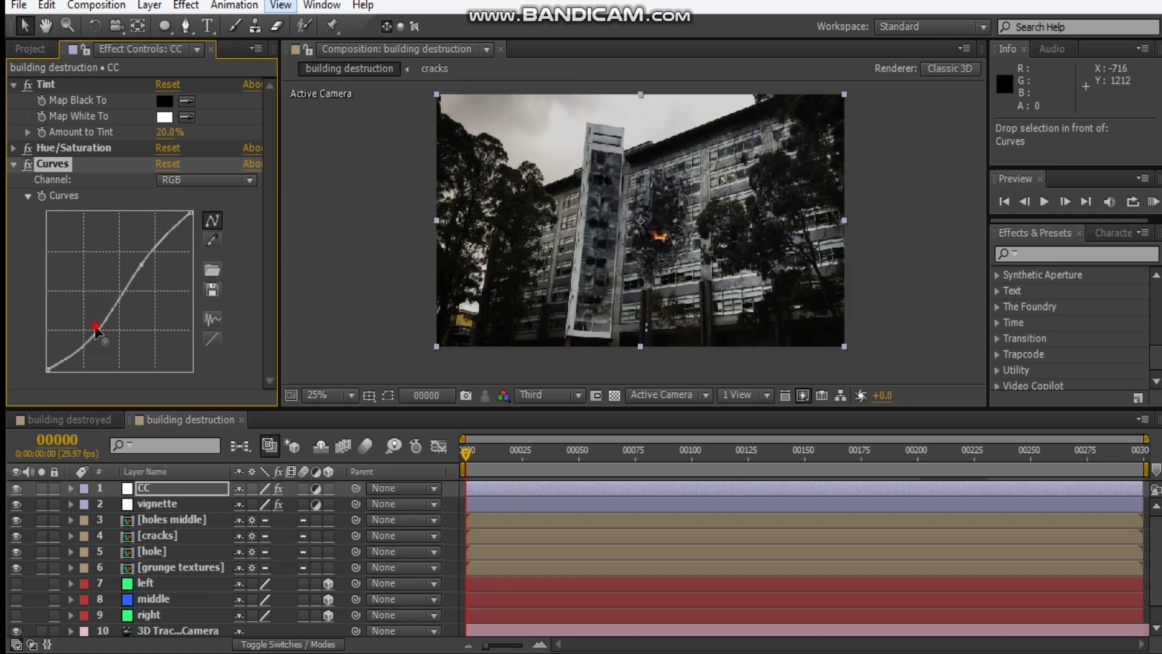
click(874, 279)
scroll(750, 238, up, 2)
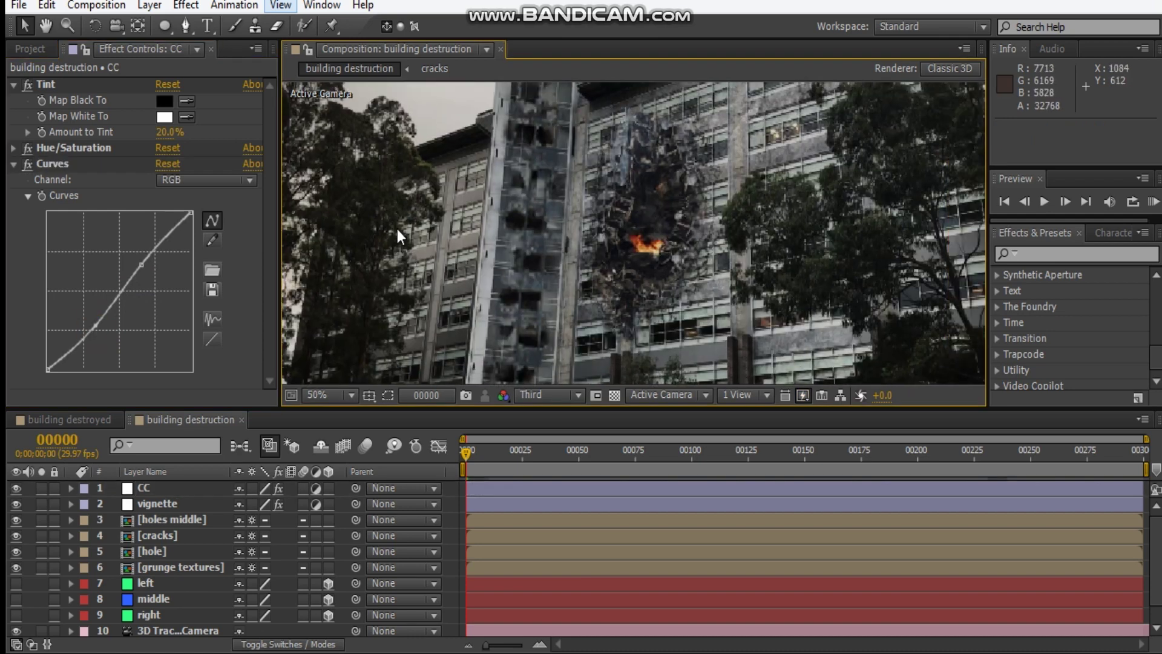
Pull the midpoint of the CC layer's Red curve slightly down to reduce the red tones
click(216, 184)
click(216, 218)
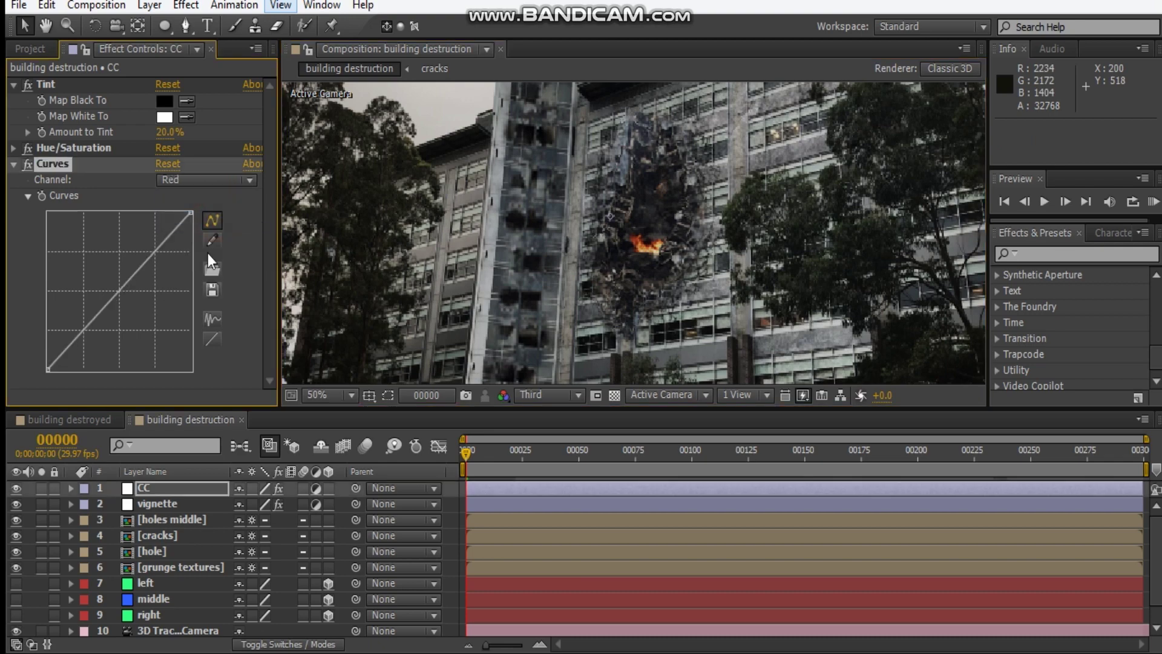
click(121, 303)
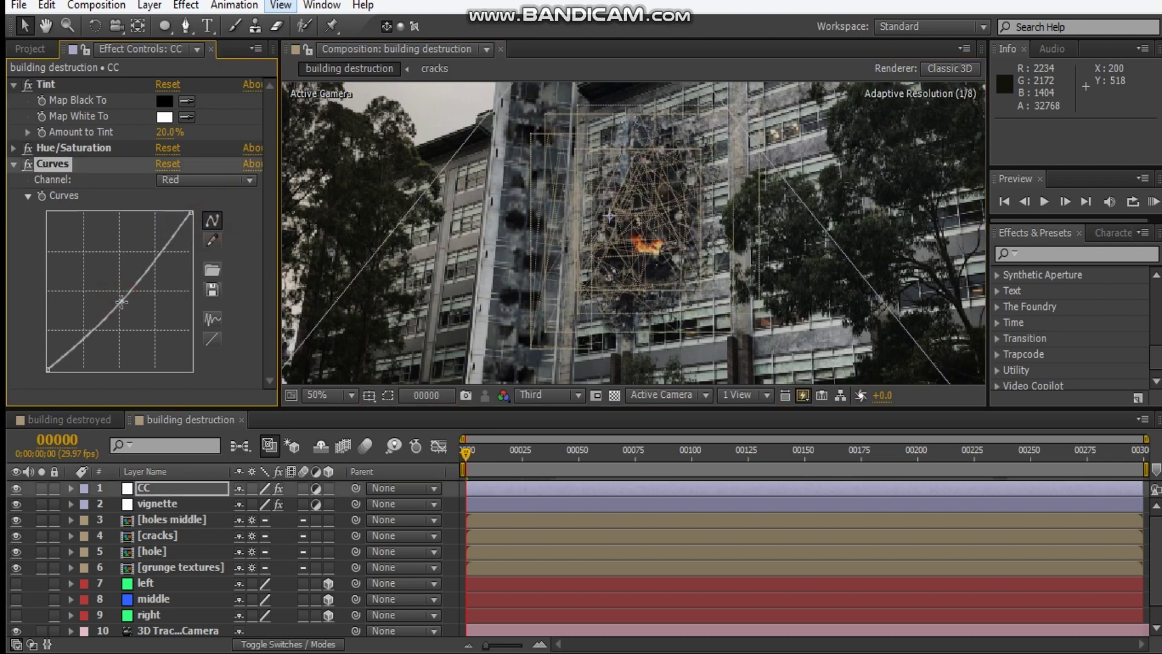
Raise the midpoint of the CC layer's Blue curve slightly and inspect the colour shift on the damaged building
click(200, 180)
click(194, 262)
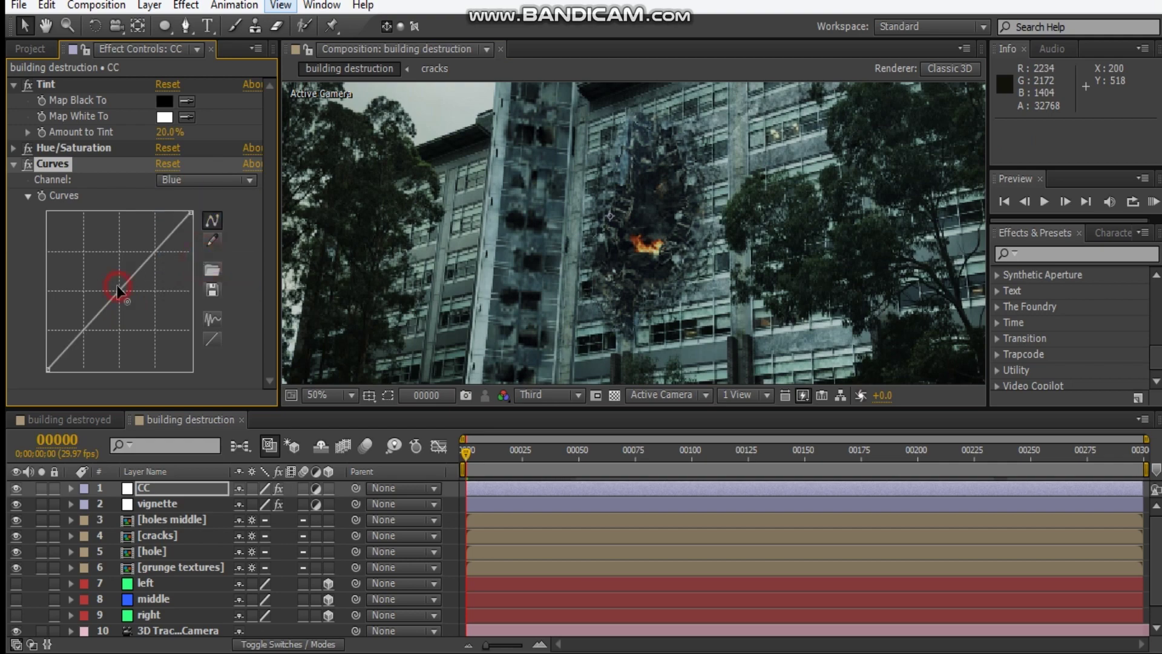
click(118, 285)
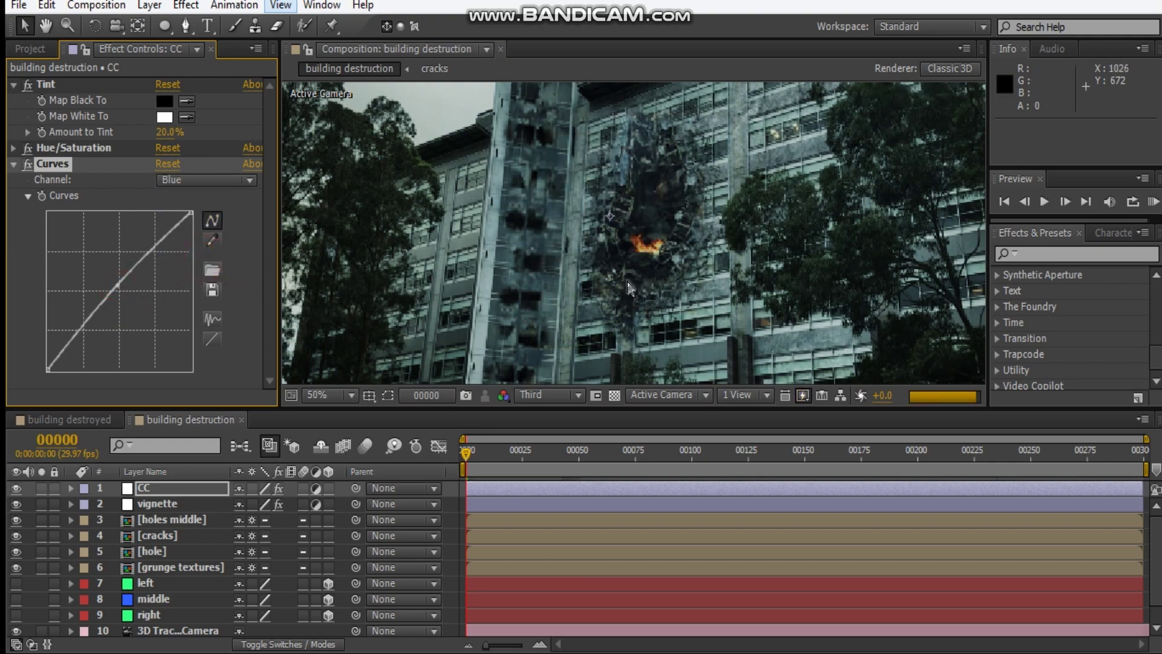
scroll(630, 287, down, 1)
scroll(630, 287, up, 1)
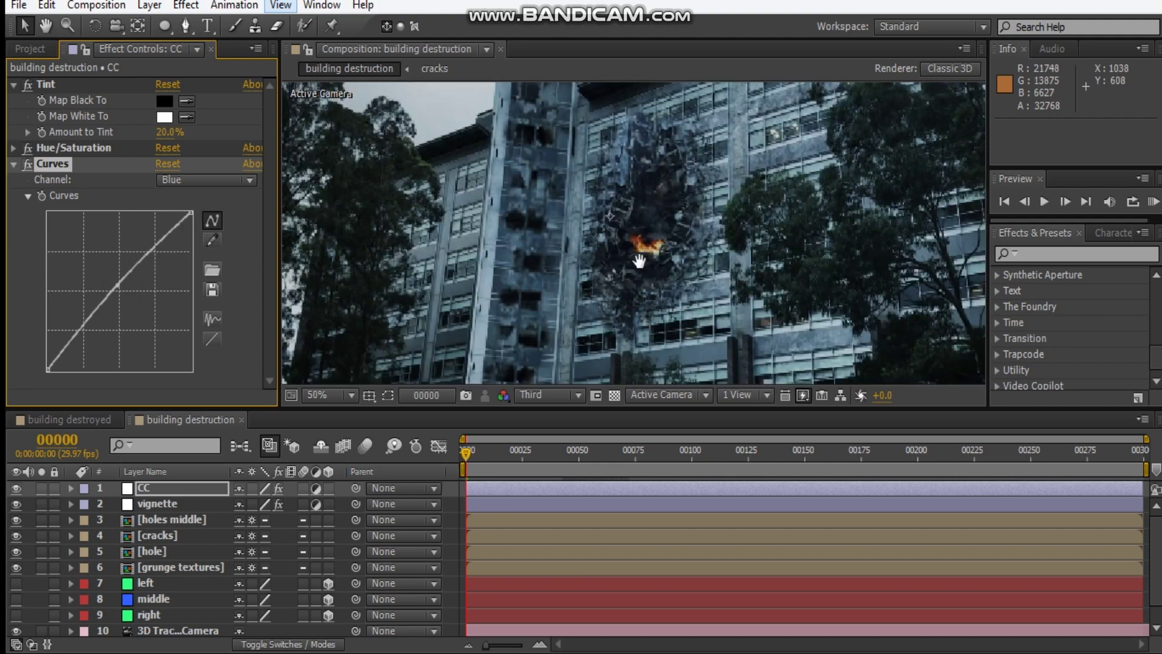
scroll(639, 262, up, 2)
scroll(649, 256, down, 2)
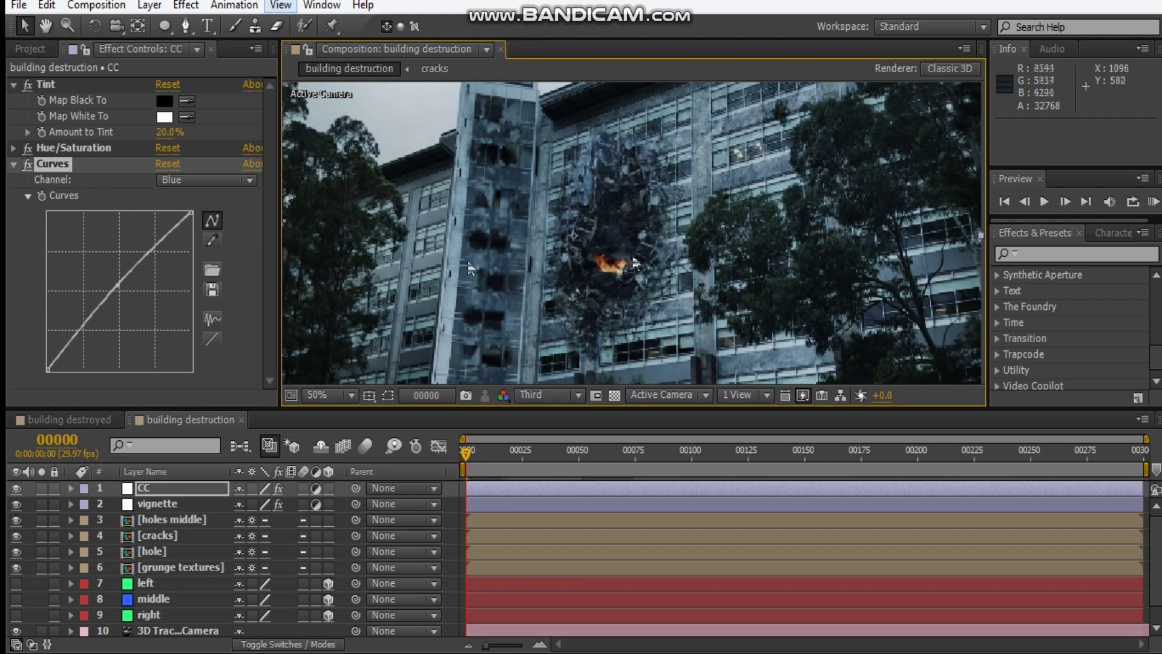
Raise the highlight point of the CC layer's RGB curve slightly to brighten the lighter tones
click(205, 179)
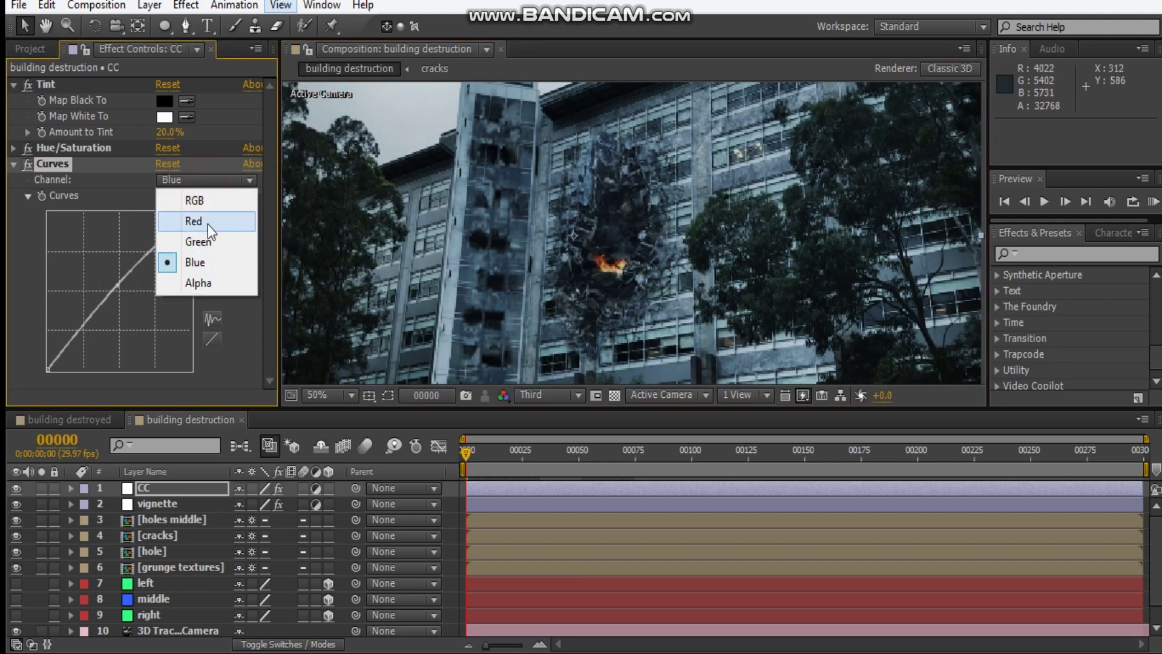
click(199, 198)
drag(139, 264, 140, 260)
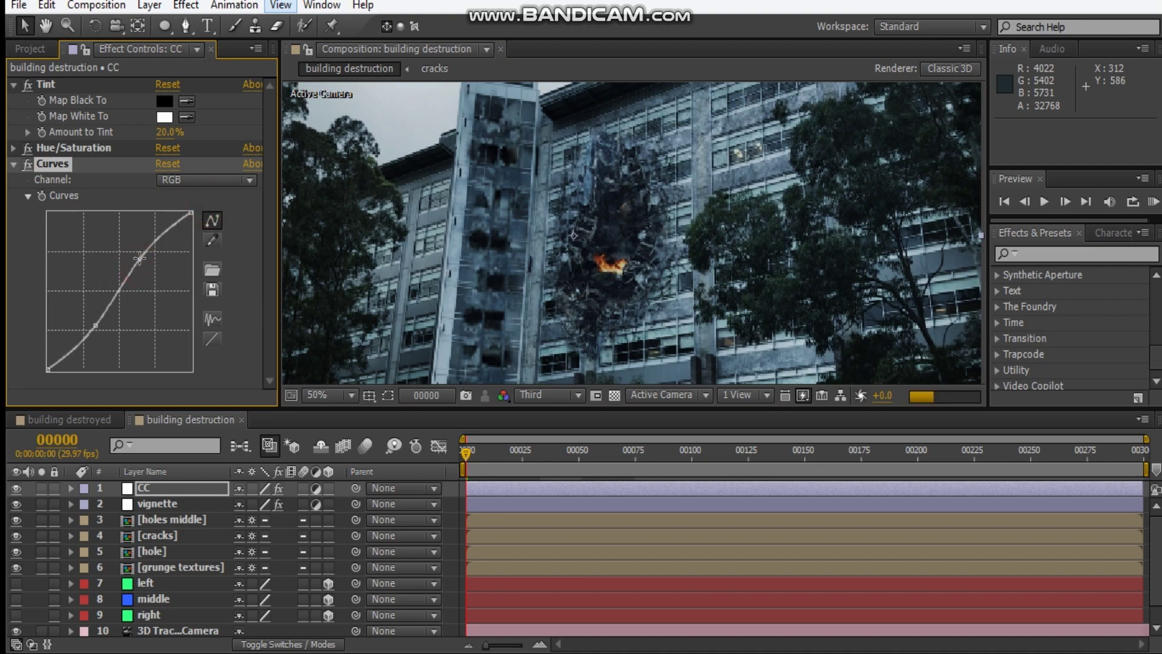
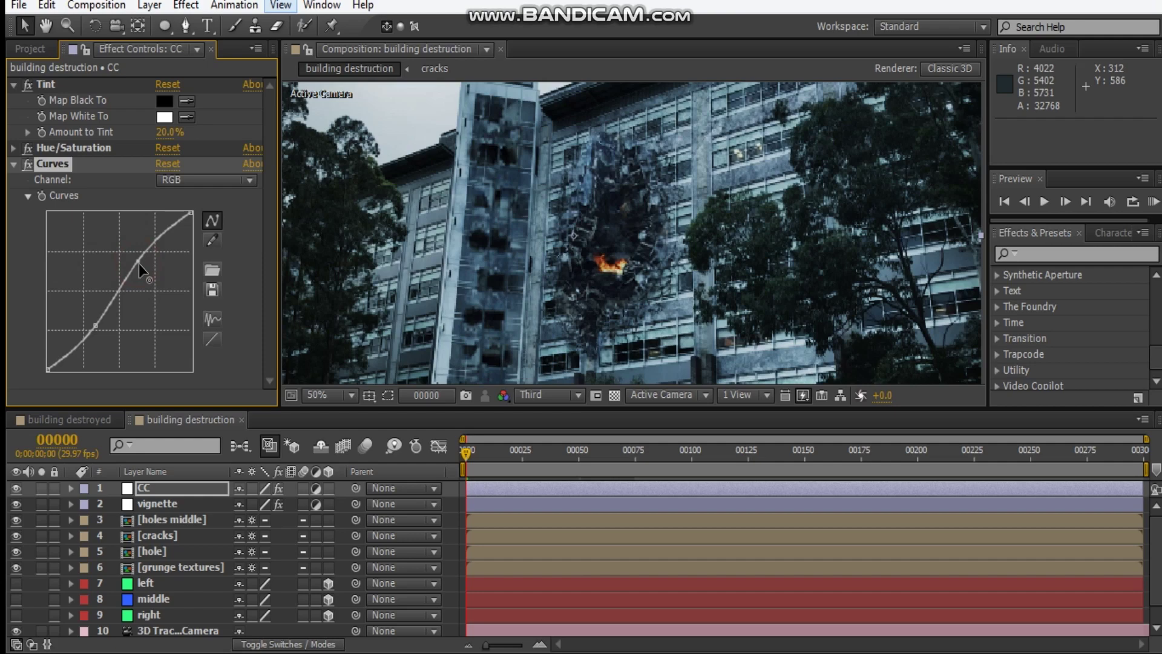
Lower the highlight and shadow points of the CC layer's RGB curve slightly to darken the image
drag(139, 263, 141, 265)
drag(95, 325, 93, 329)
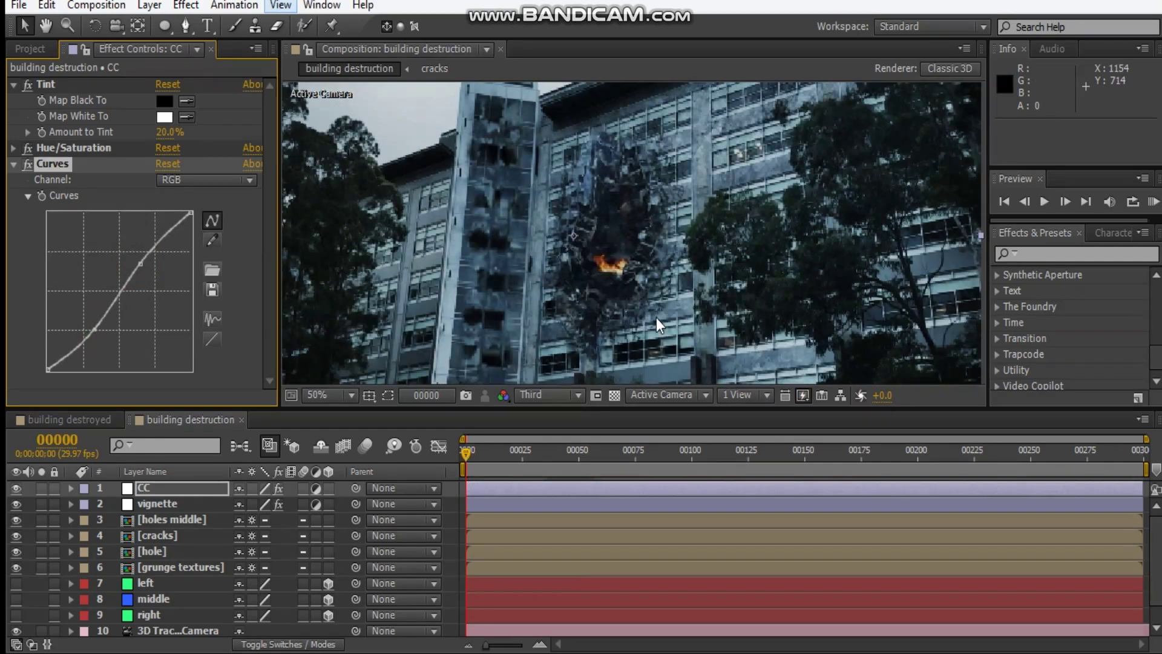
scroll(630, 267, up, 2)
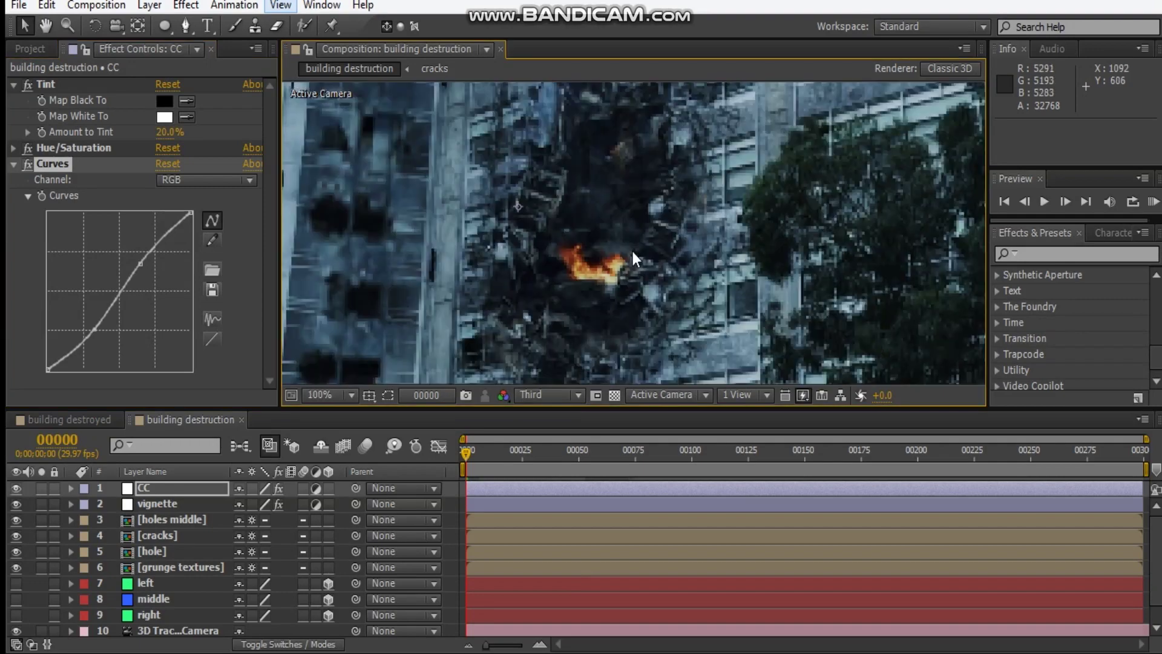
Add an Unsharp Mask effect to the CC layer, below its Curves effect
click(11, 164)
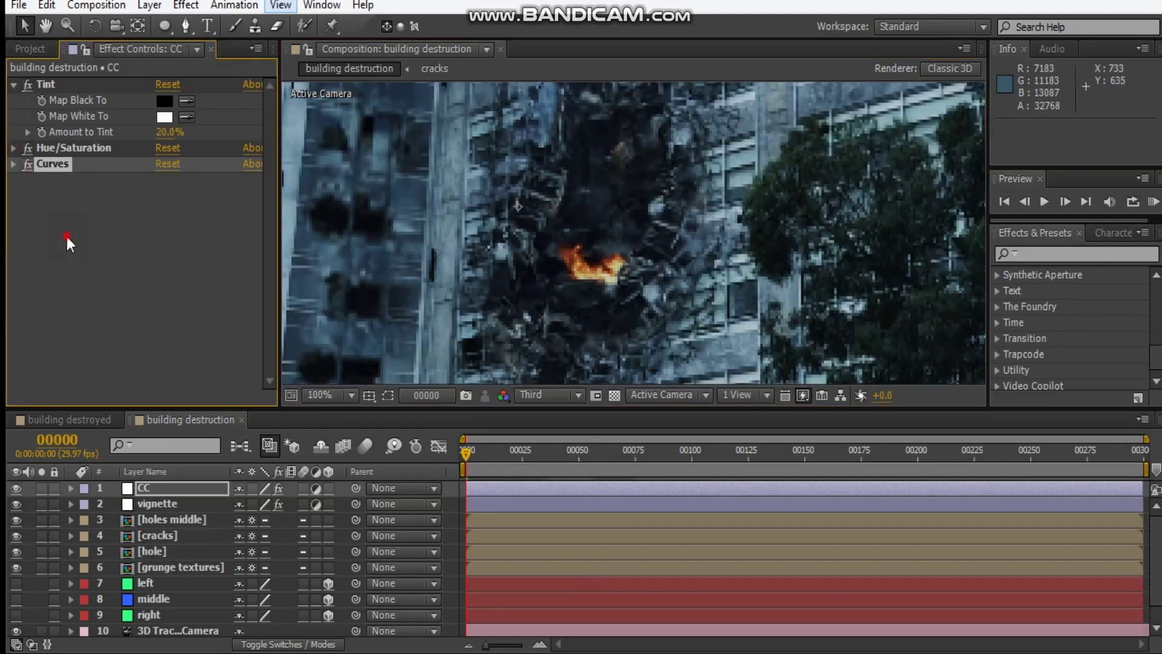
right_click(68, 238)
click(173, 187)
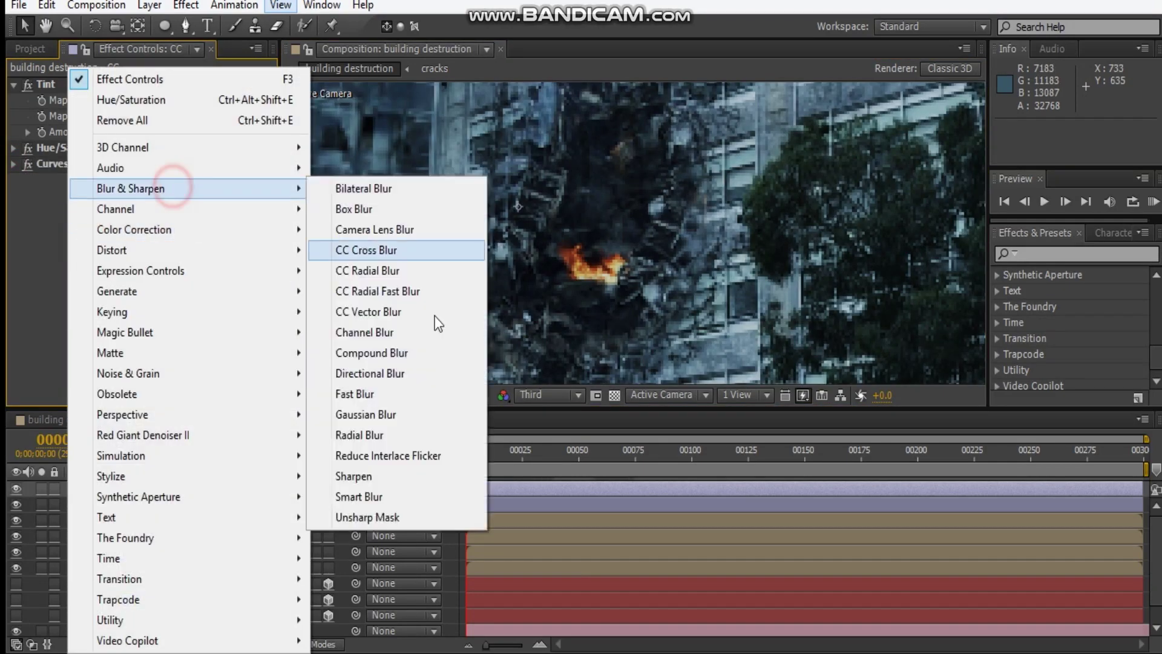
click(416, 519)
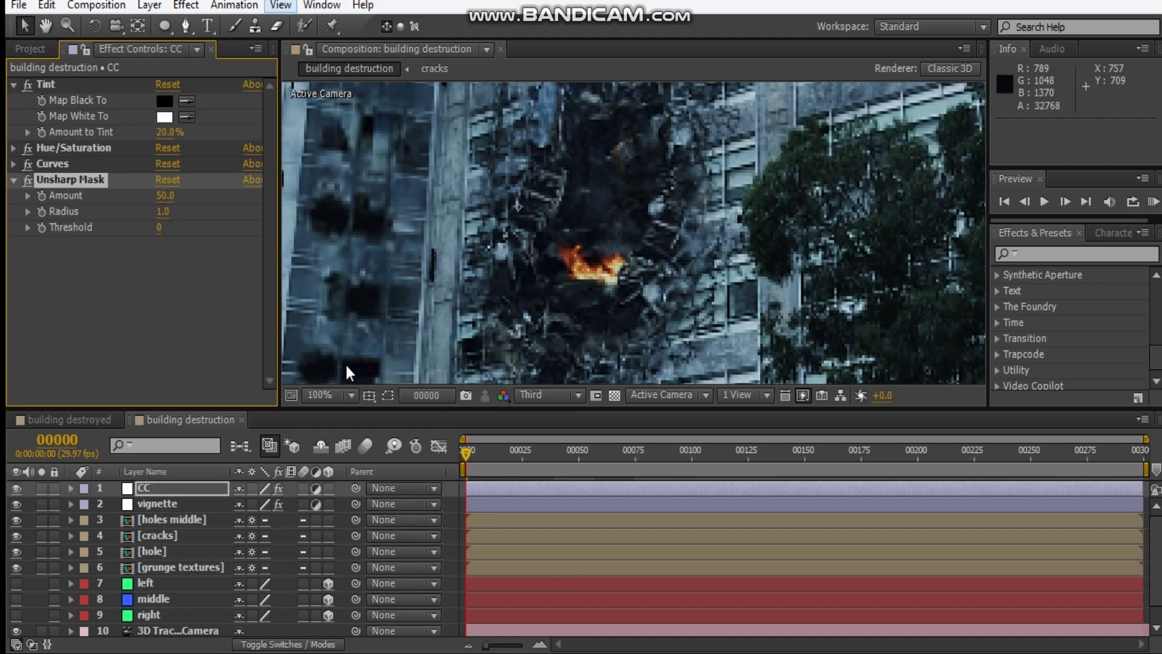
Set the composition preview resolution to Half and inspect the sharpened damage around the fire
click(571, 395)
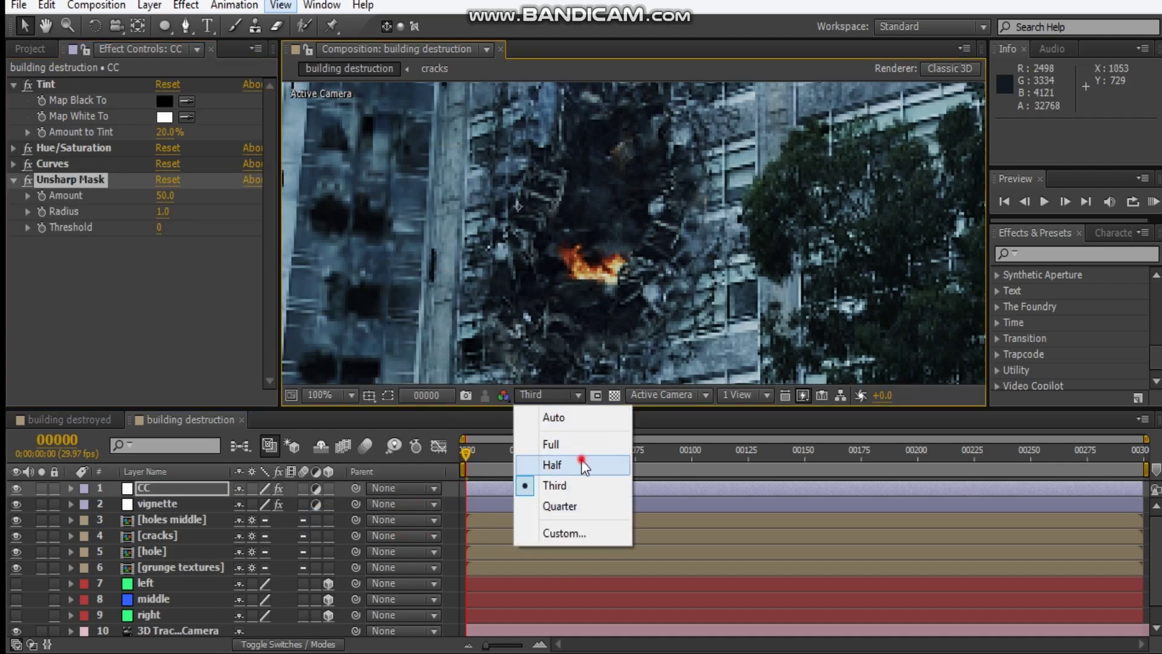
click(581, 464)
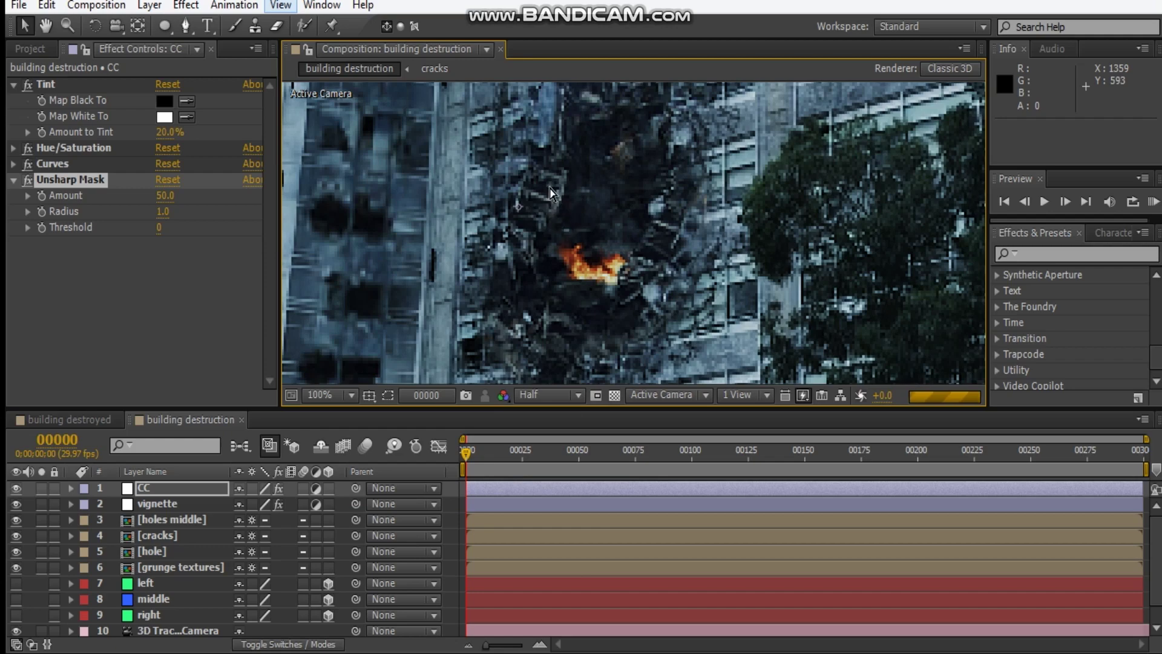
scroll(611, 242, up, 1)
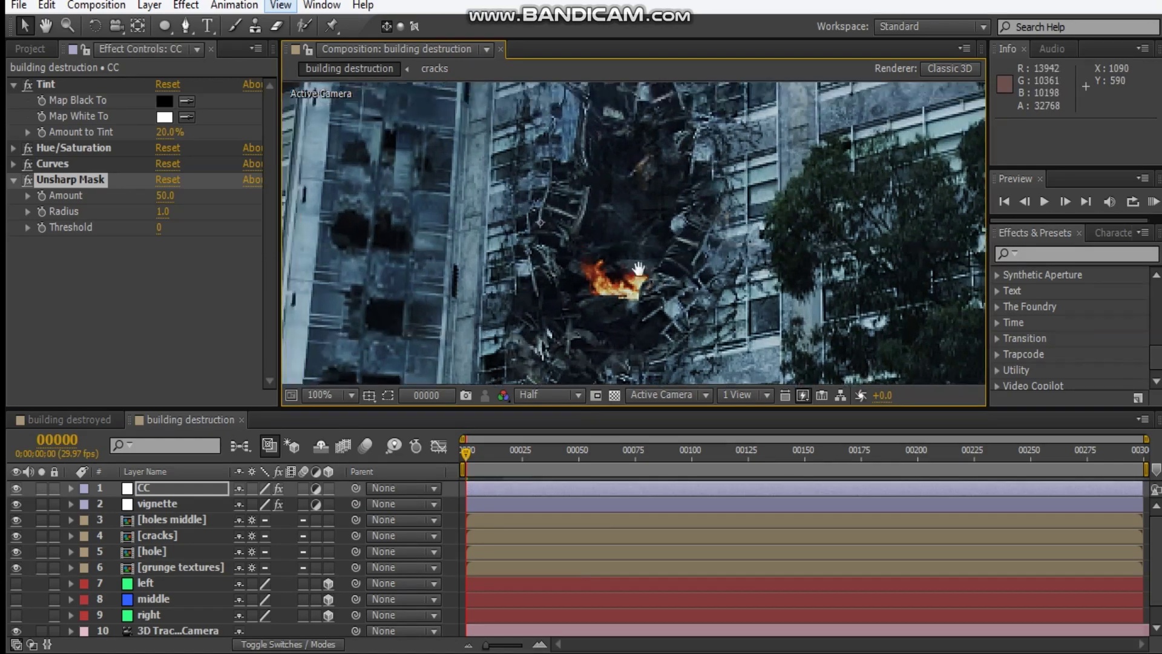
scroll(615, 279, down, 2)
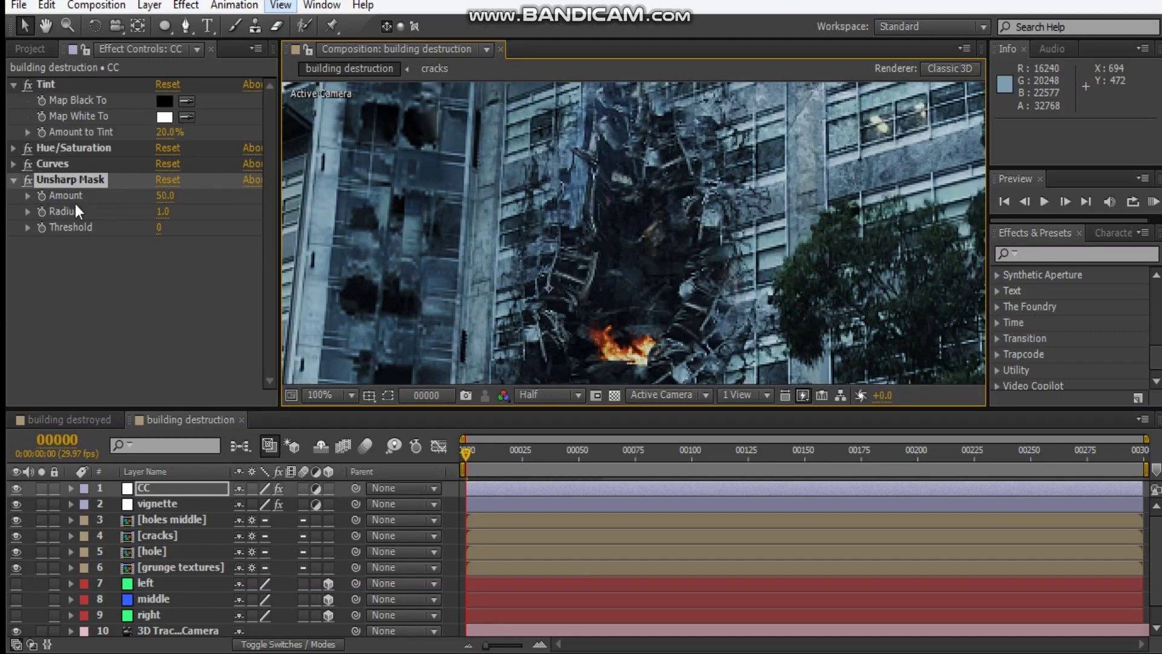
Toggle the CC layer's Unsharp Mask off and on to compare the sharpening on the debris up close
click(22, 180)
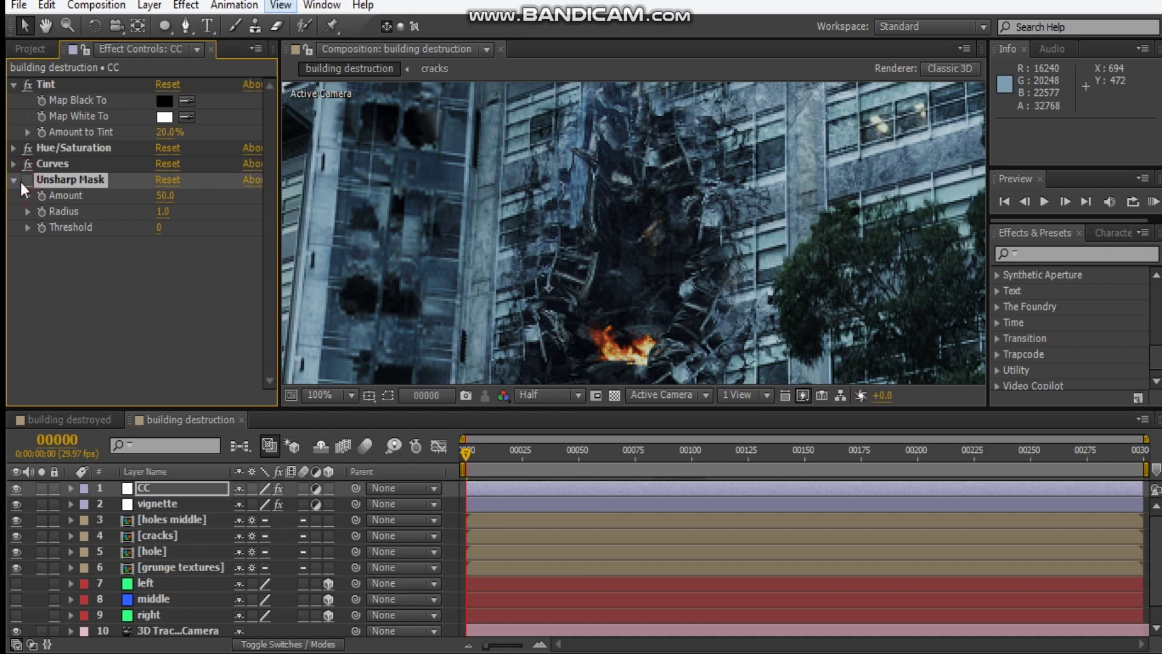
scroll(546, 227, up, 2)
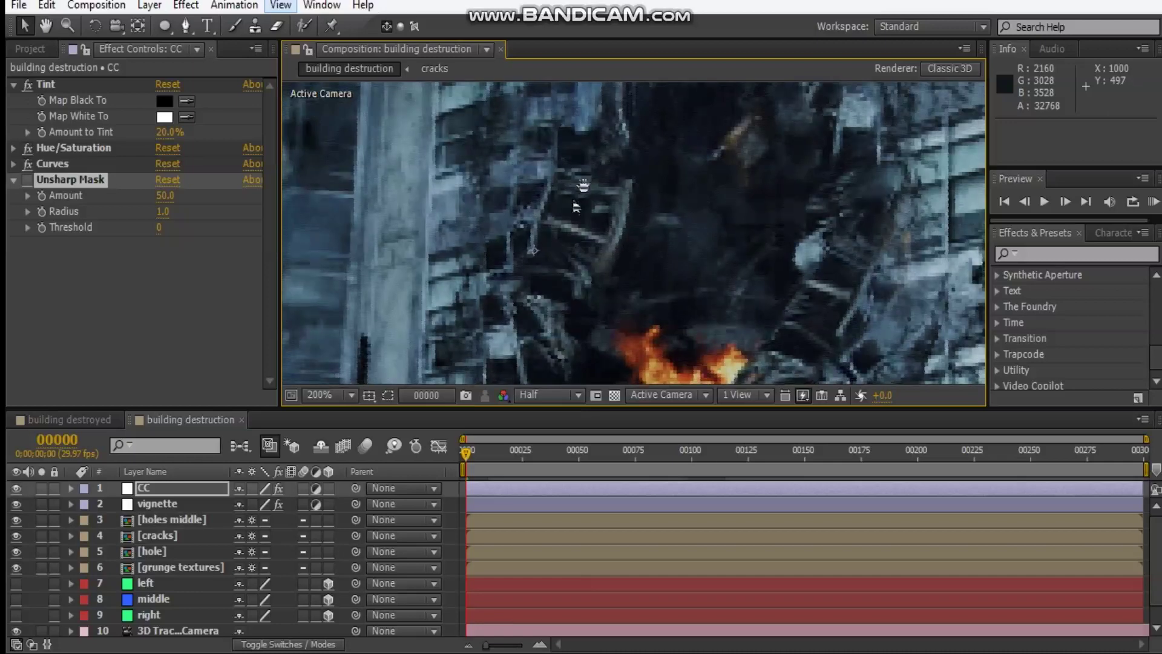
click(27, 180)
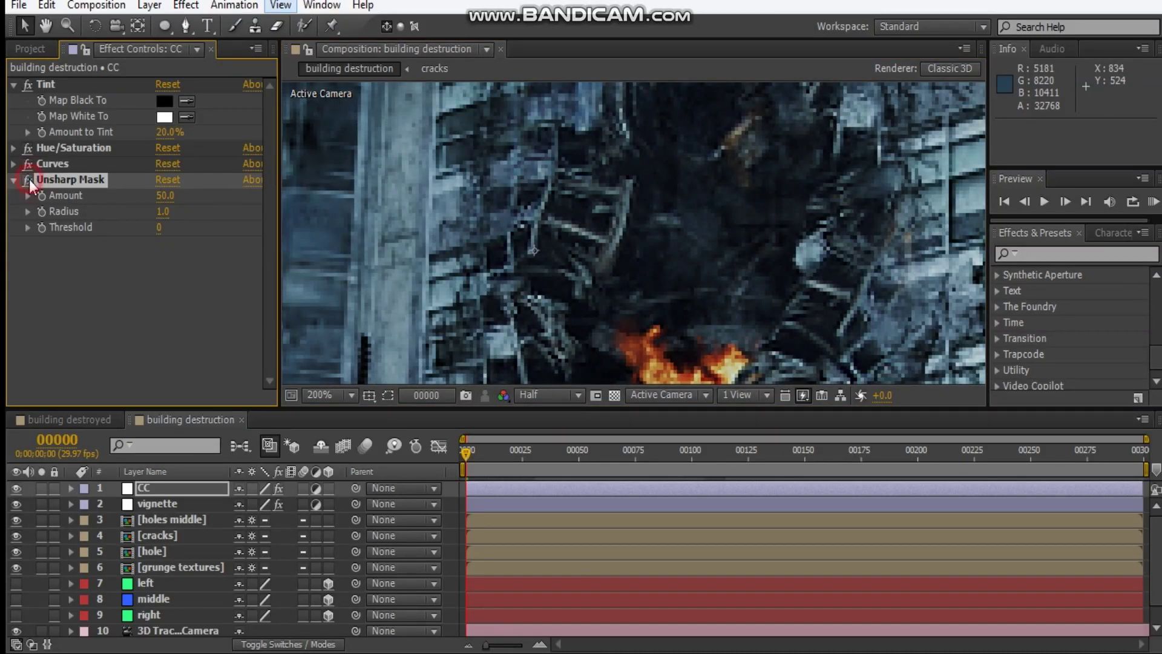
click(28, 180)
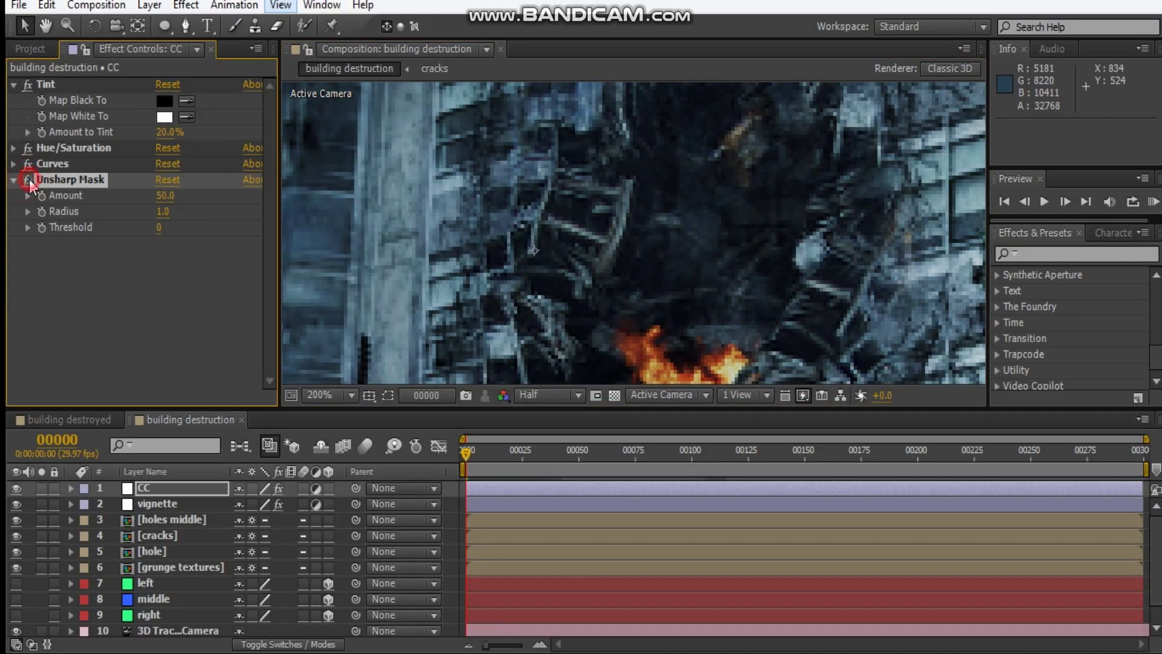
Set the CC layer's Unsharp Mask amount to 30 and radius to 3, and check the sharpening on the building
click(13, 180)
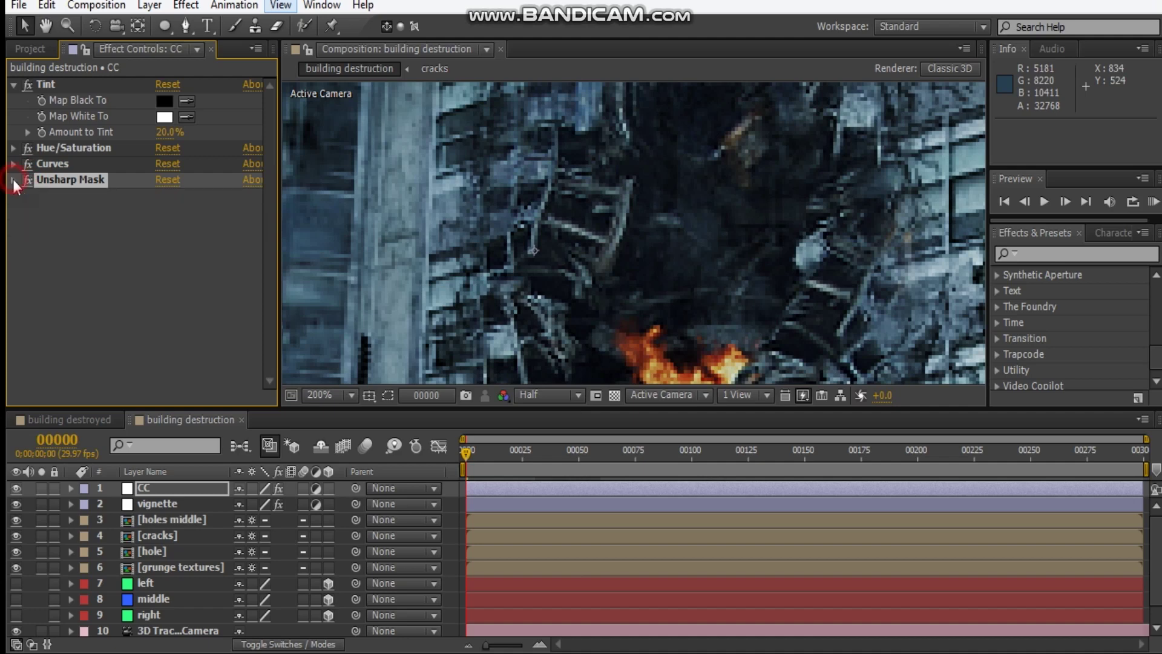
click(13, 85)
click(13, 132)
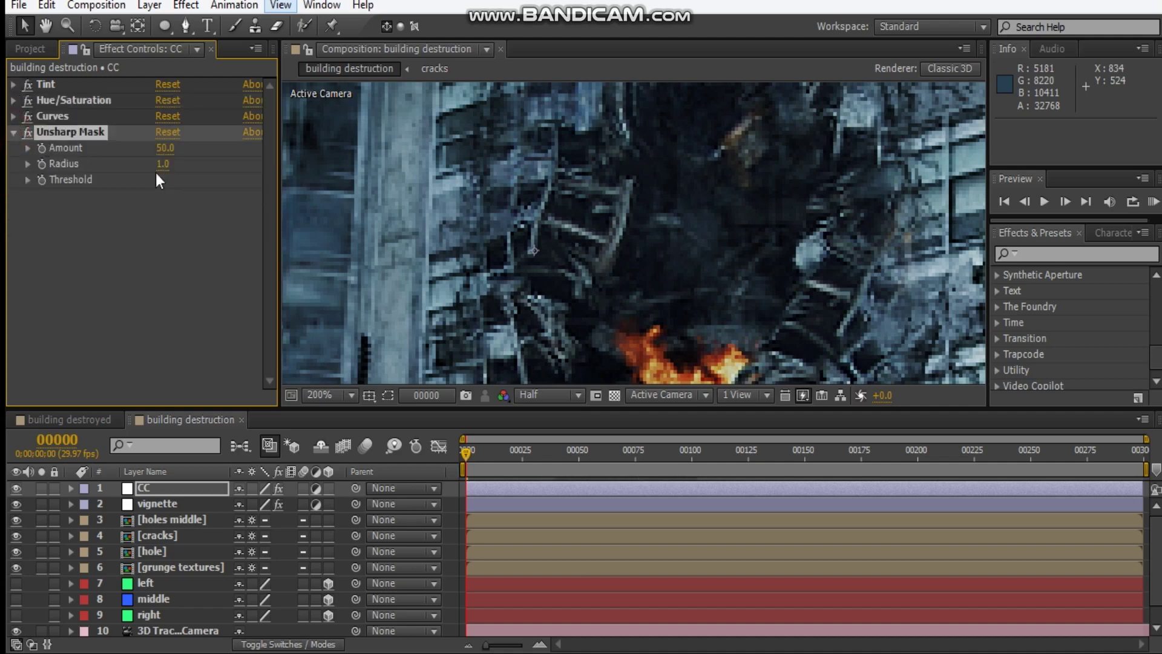
click(164, 149)
text(20)
key(Return)
click(164, 150)
key(Return)
text(2)
key(Return)
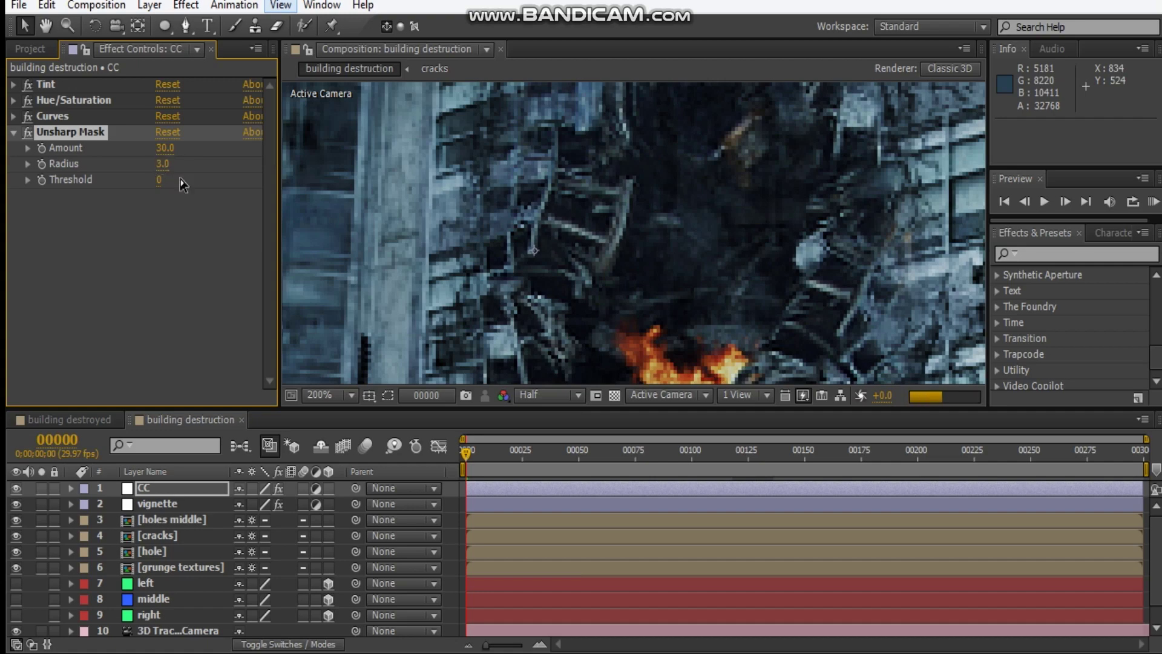
scroll(644, 220, down, 2)
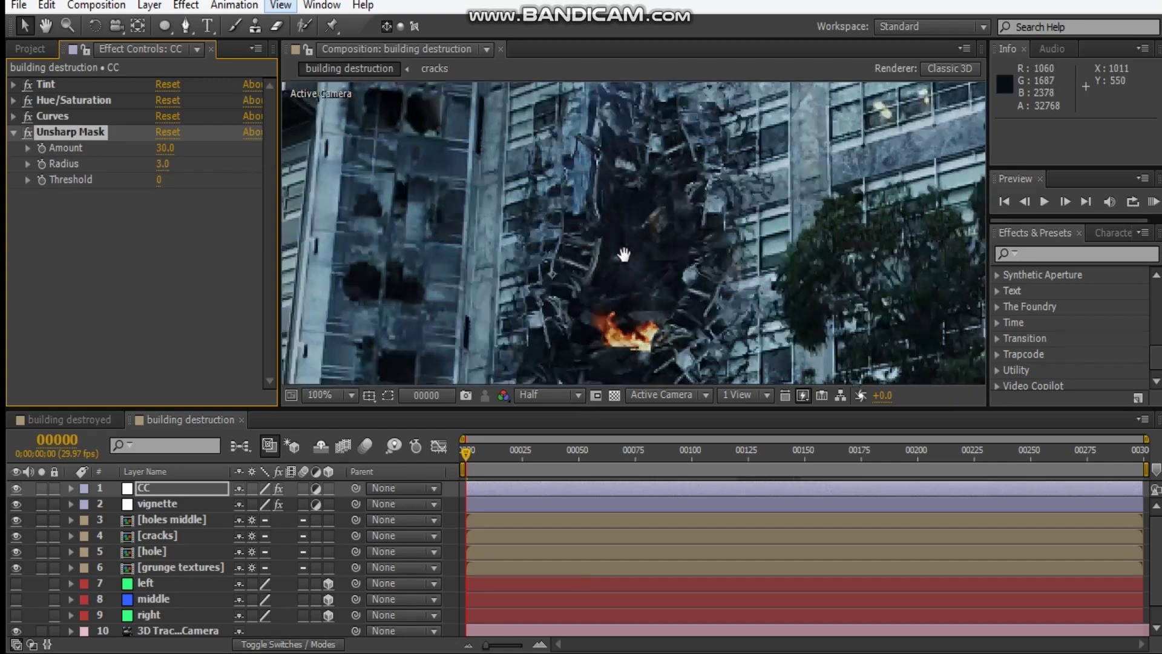
scroll(625, 256, down, 1)
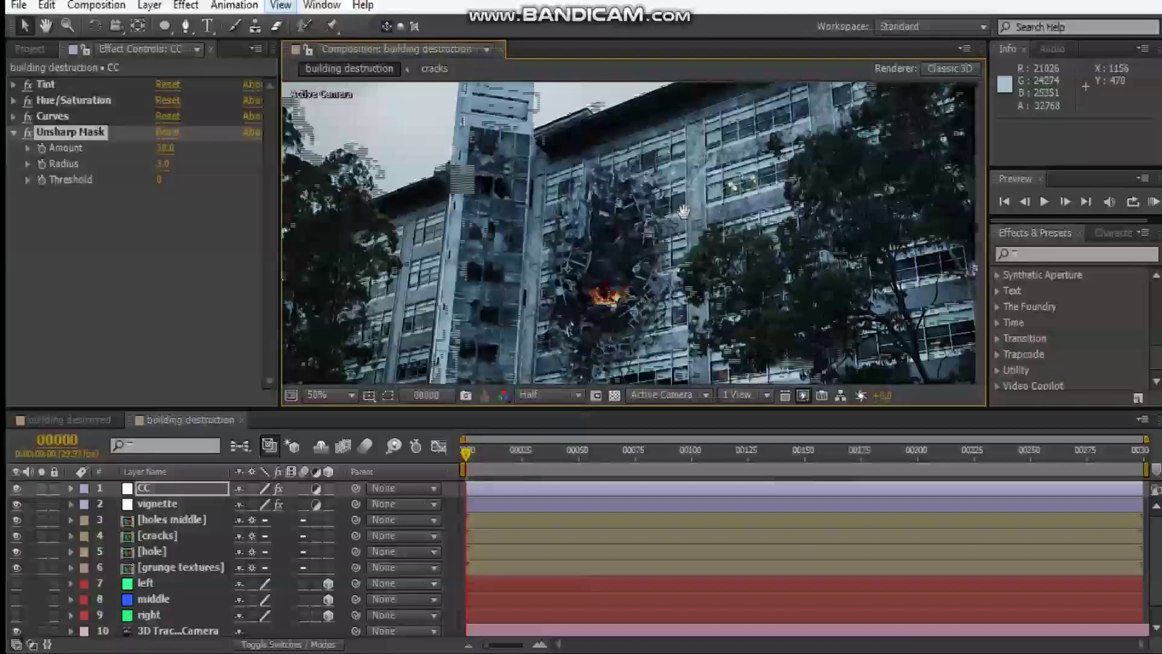
scroll(674, 196, up, 2)
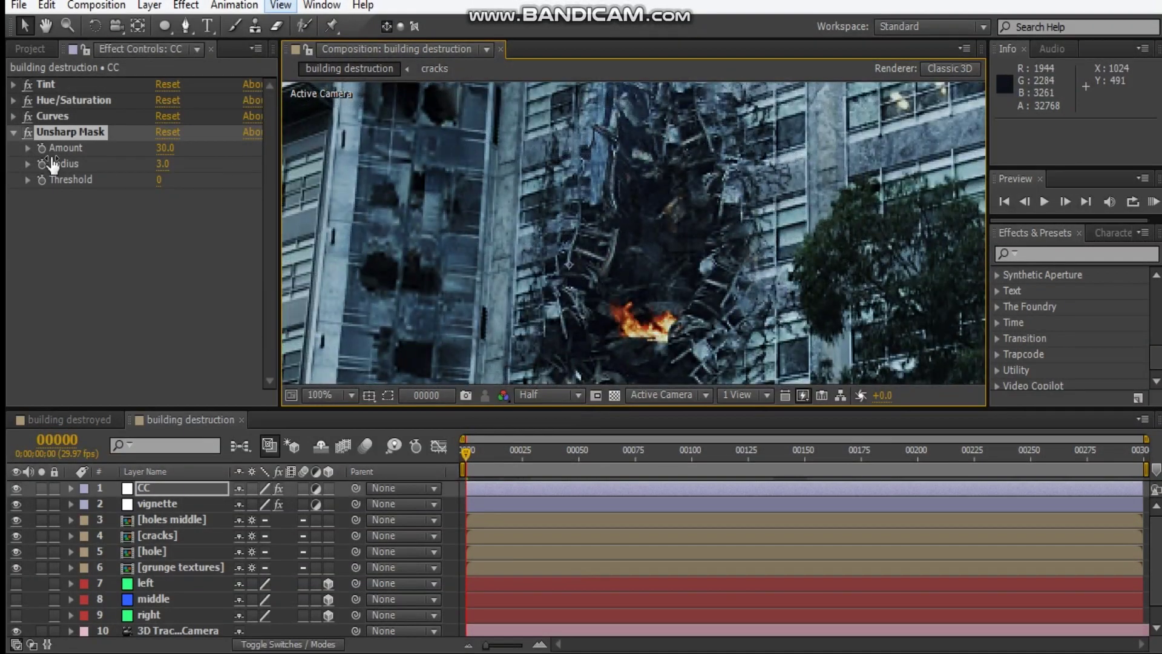
Lower the highlight point of the CC layer's RGB curve slightly, undoing any stray bend in the curve
click(14, 132)
click(13, 116)
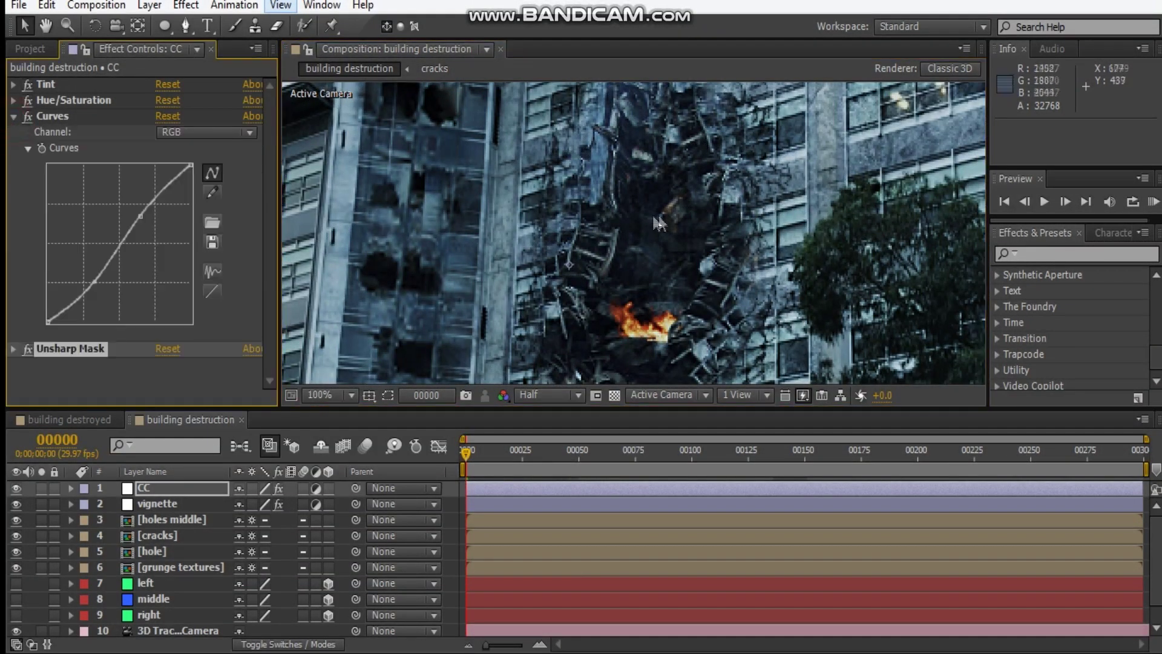
scroll(630, 248, down, 1)
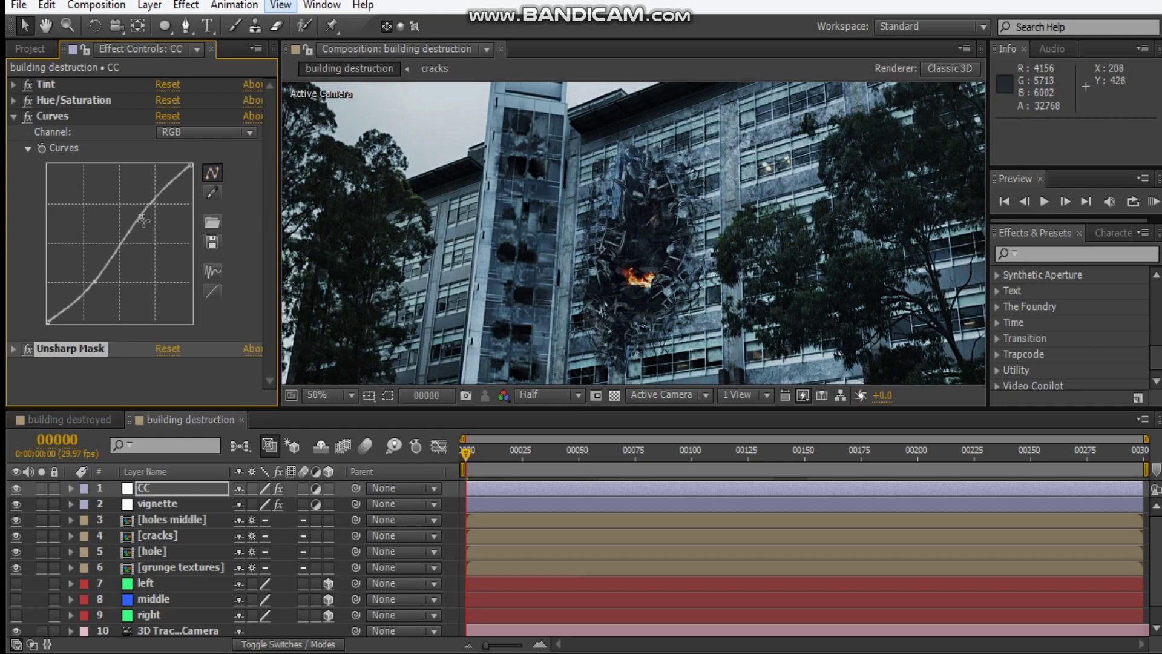
drag(143, 219, 140, 216)
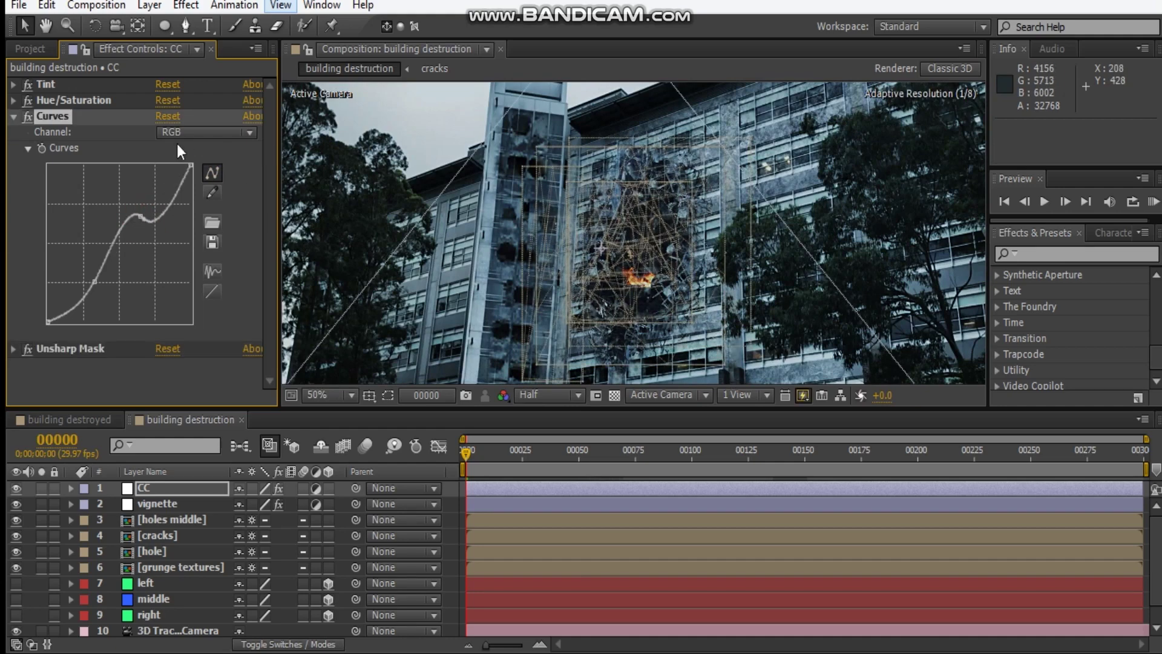
key(ctrl+z)
key(ctrl+z)
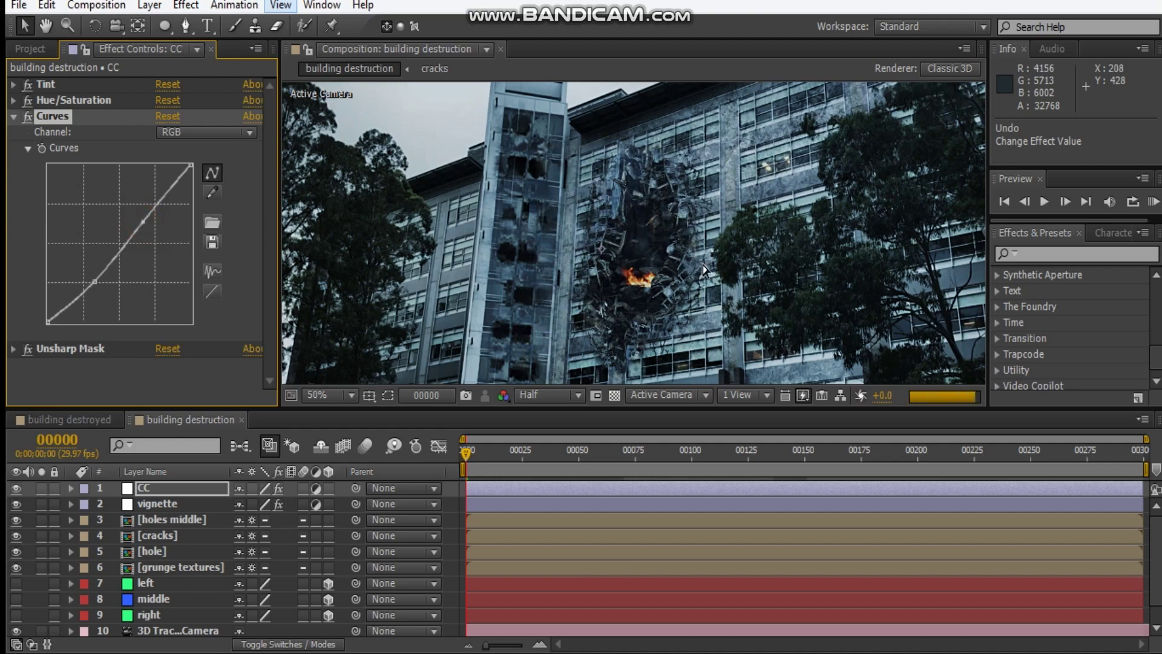
Raise the midpoint of the CC layer's Blue curve very slightly and check the tint across the building
scroll(703, 264, up, 1)
scroll(686, 239, up, 1)
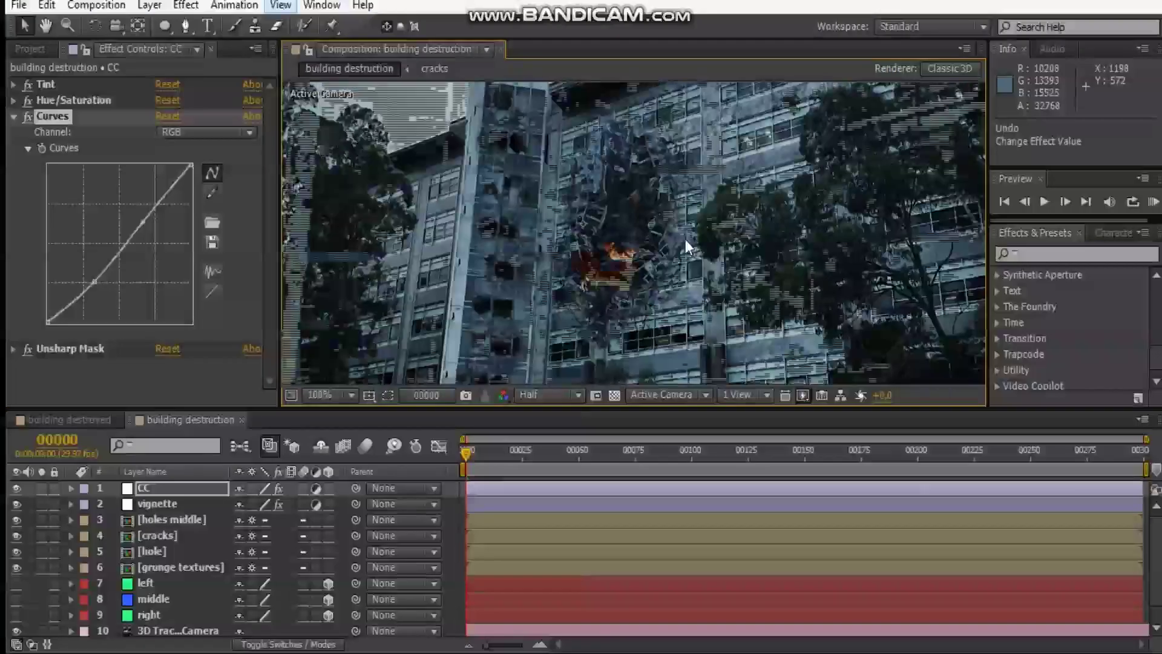
click(205, 132)
click(209, 210)
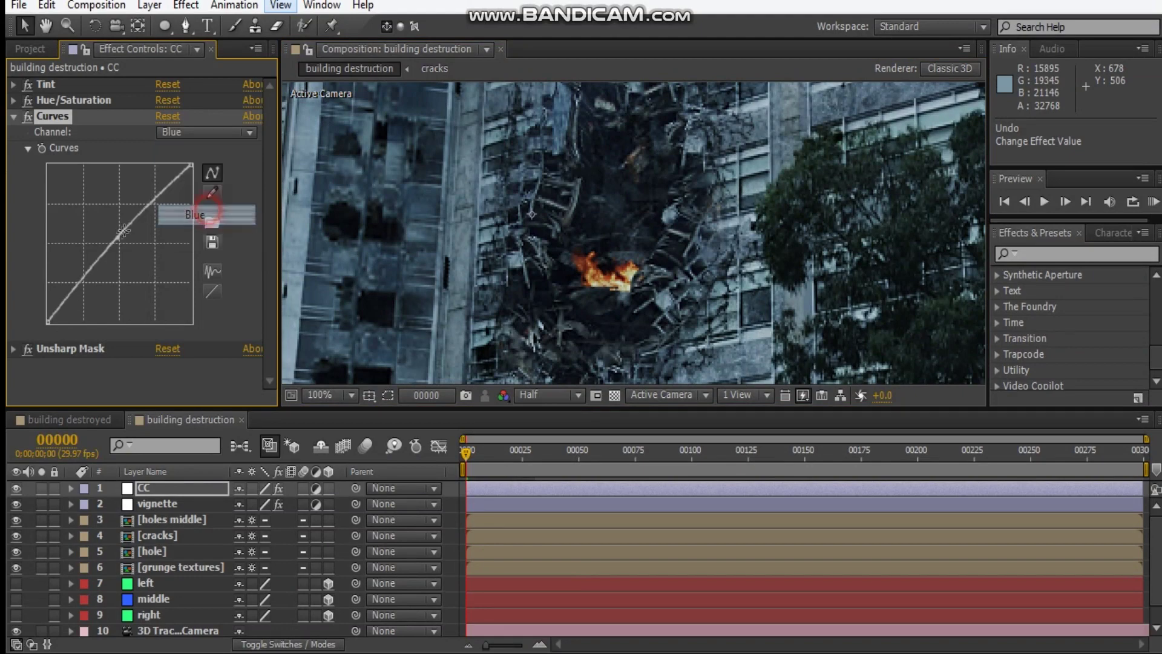
drag(117, 236, 116, 235)
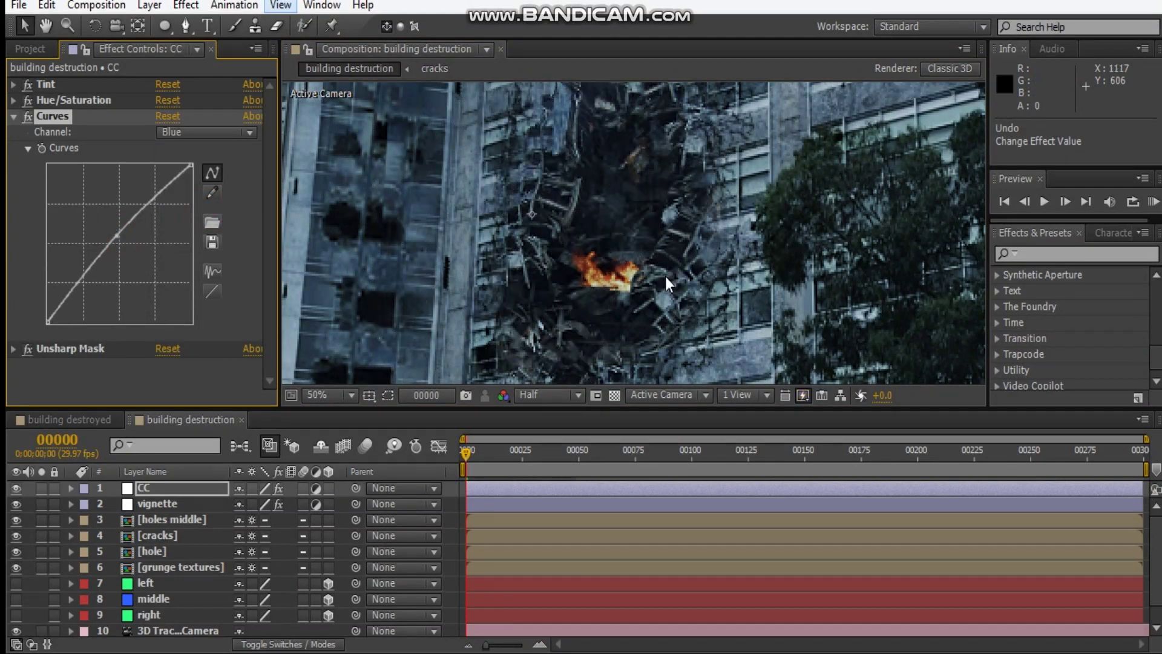
scroll(666, 276, down, 2)
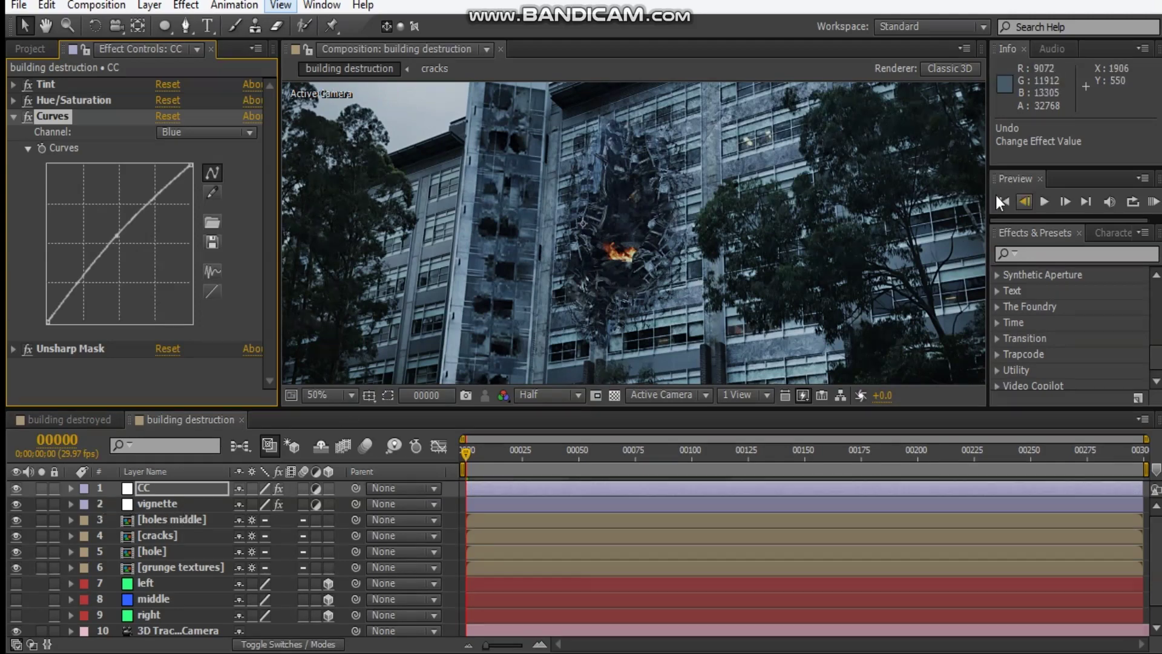
mouse_move(181, 567)
mouse_down()
mouse_move(192, 521)
mouse_move(212, 539)
mouse_move(182, 570)
mouse_up()
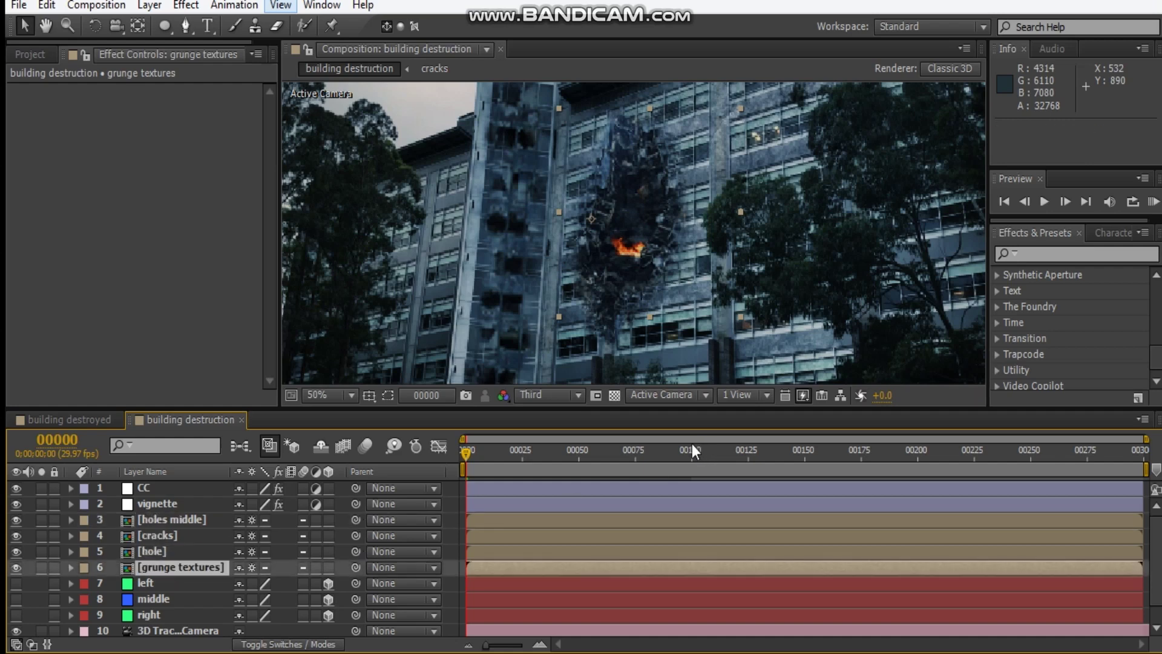
click(182, 521)
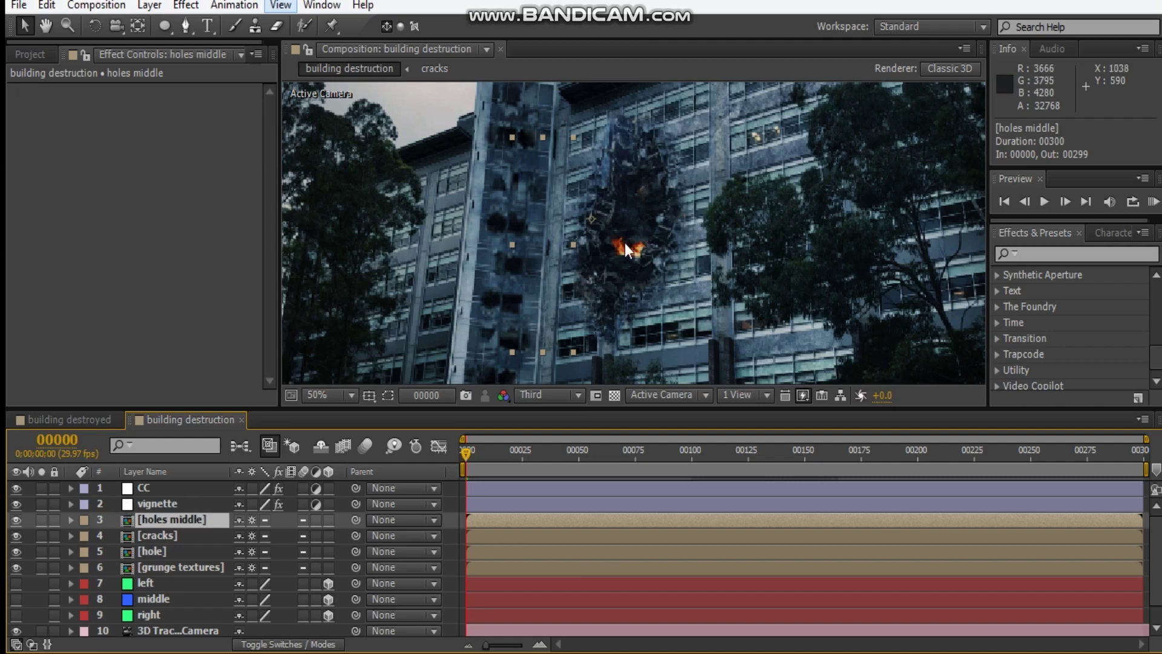
Play a RAM preview of the building destruction composition with the whole frame in view
scroll(625, 242, down, 2)
click(896, 248)
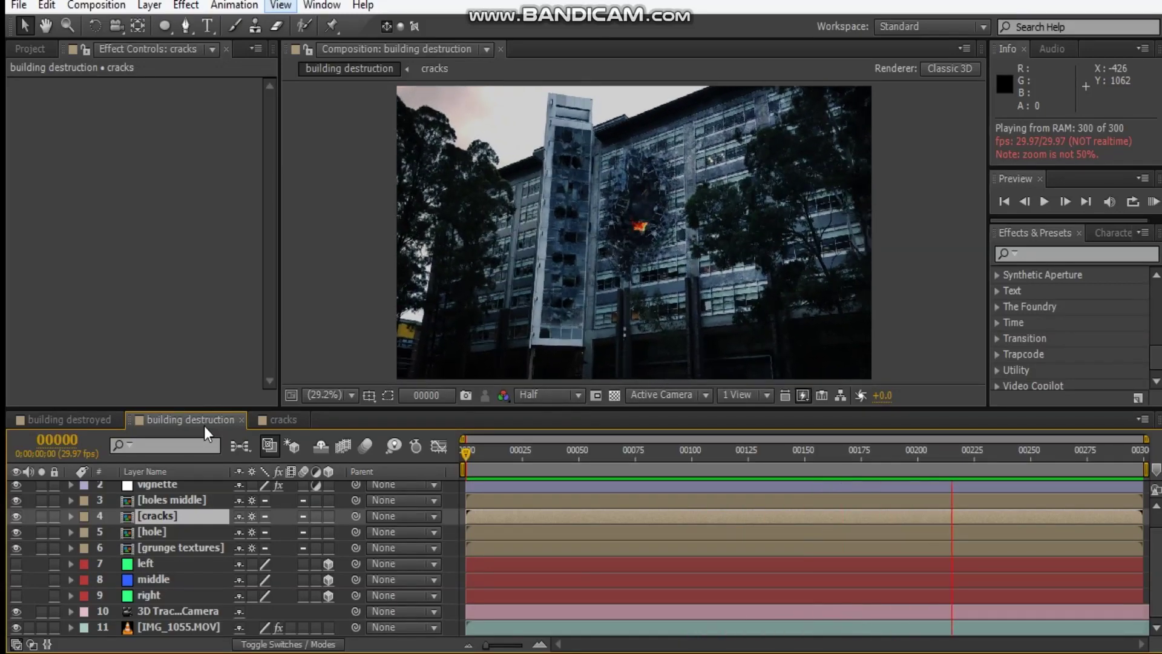
key(space)
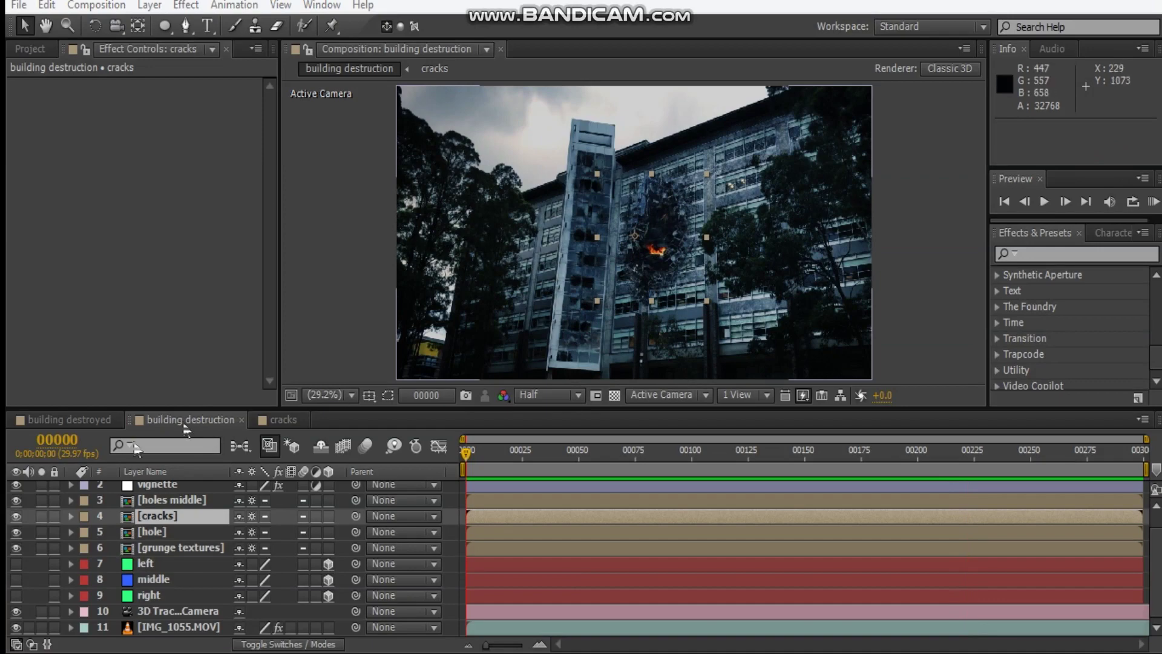
key(KP_0)
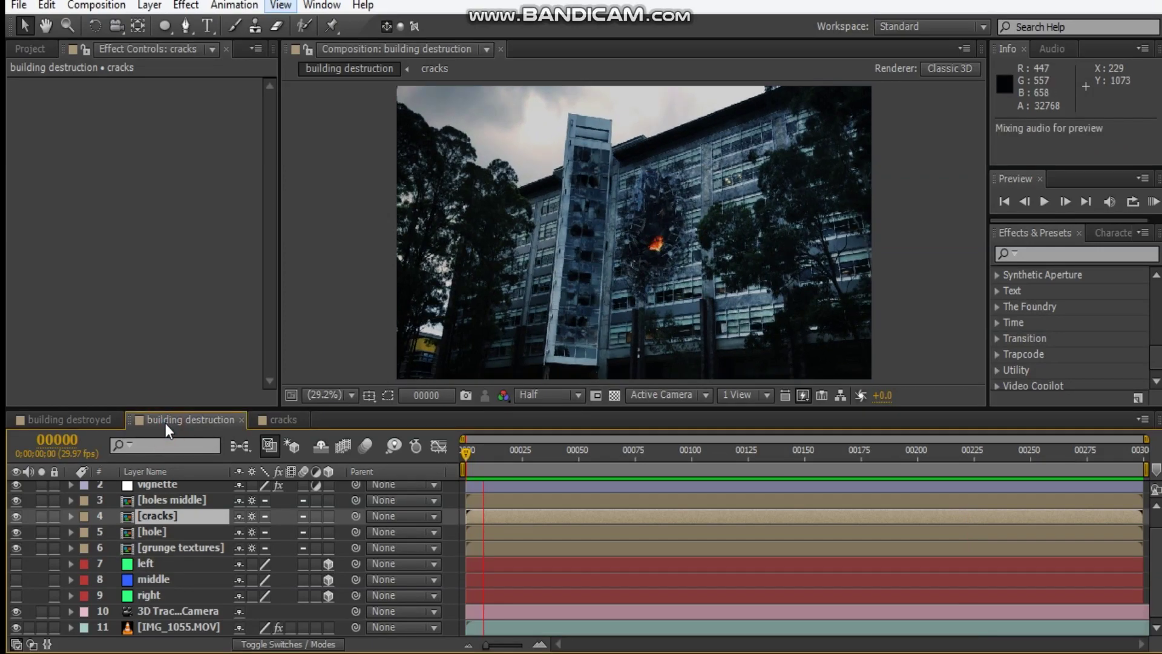